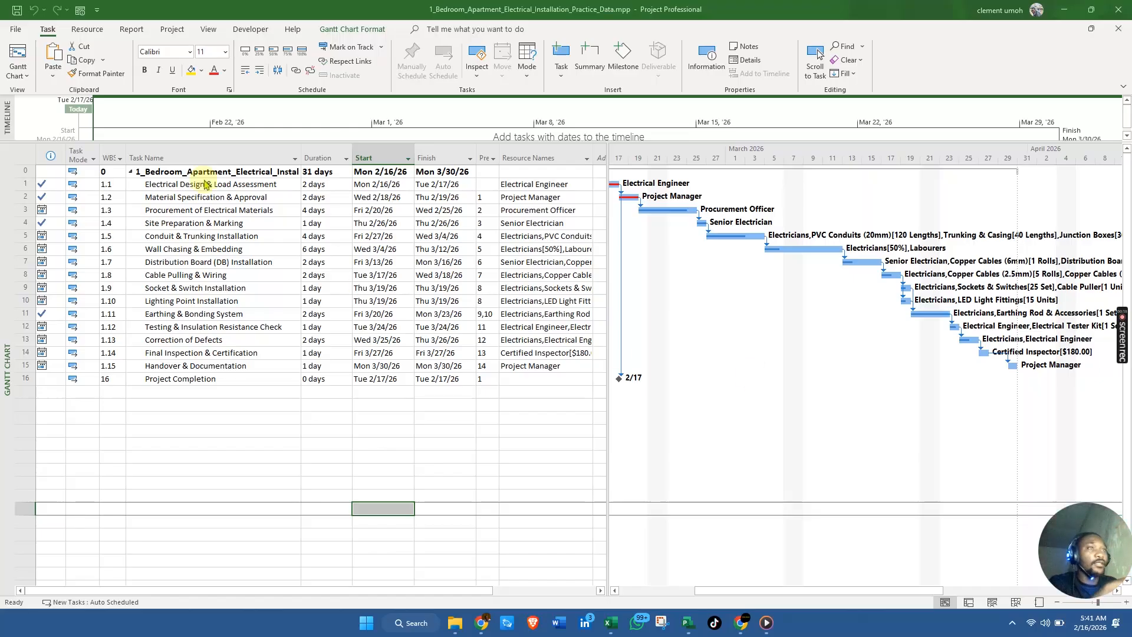
Open the Resource Sheet and examine the standard rates, overtime rates and accrual settings of the project's resources.
right_click(9, 225)
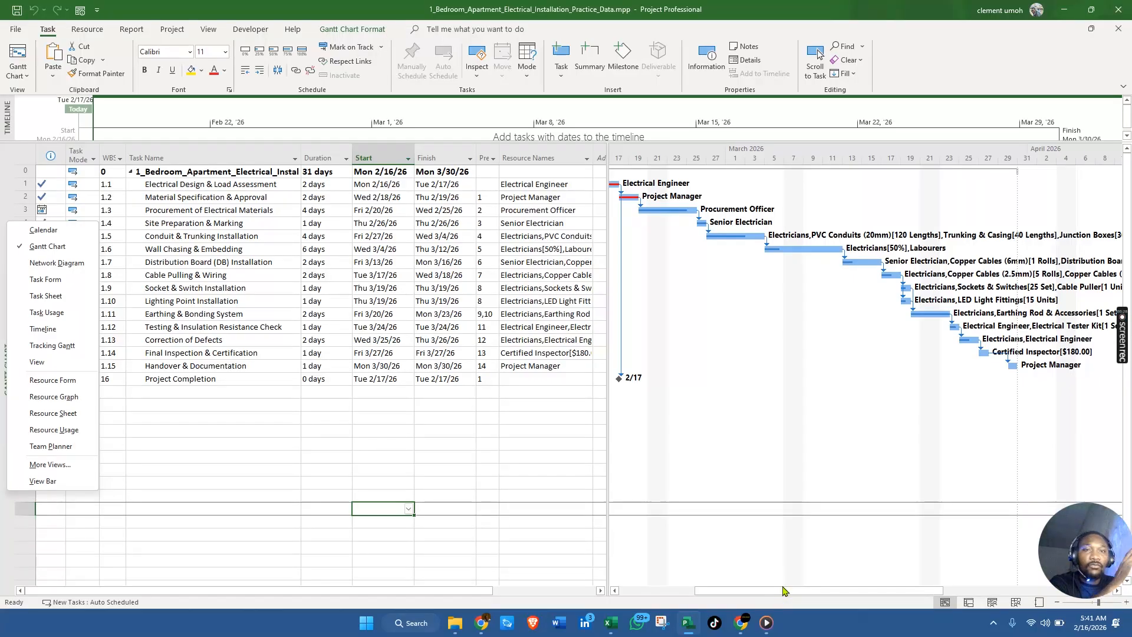
drag(784, 590, 828, 607)
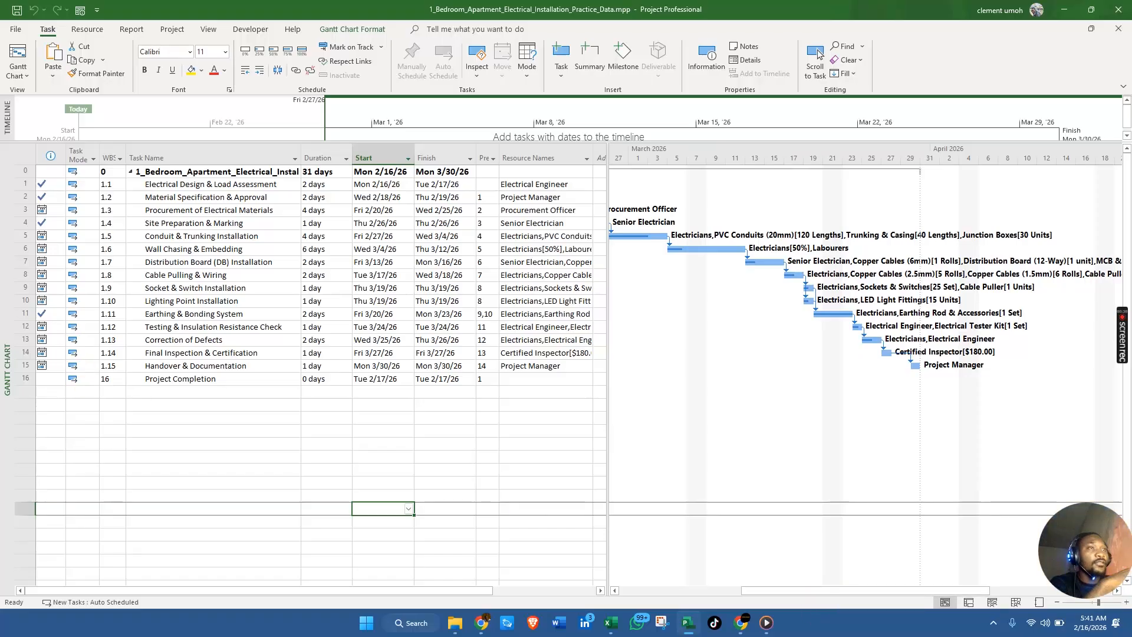
right_click(7, 236)
click(62, 425)
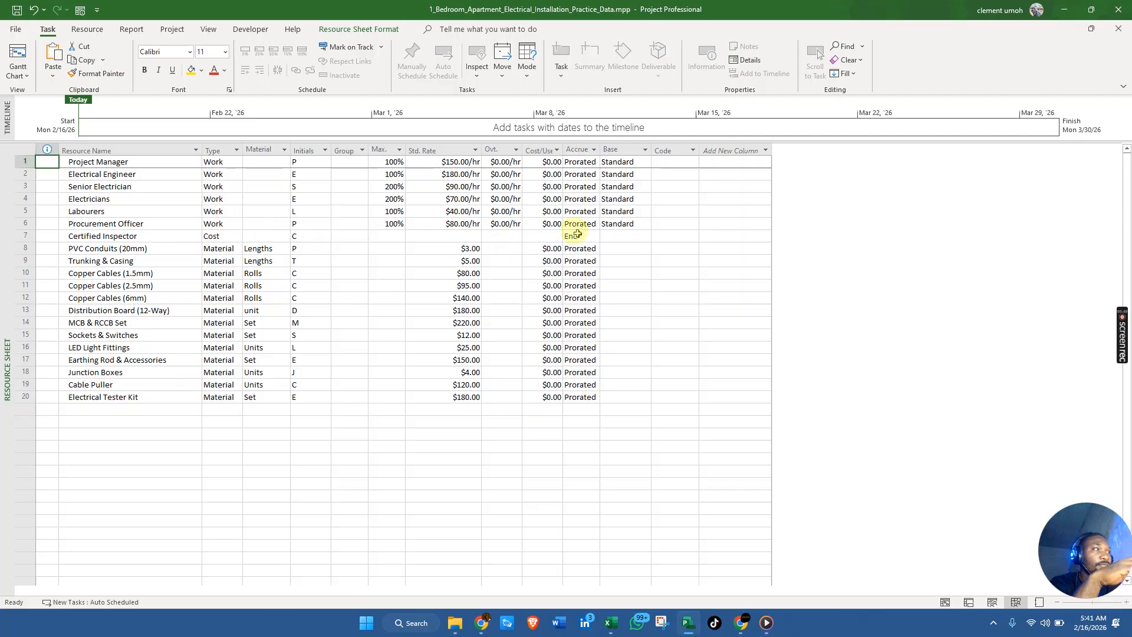
click(500, 238)
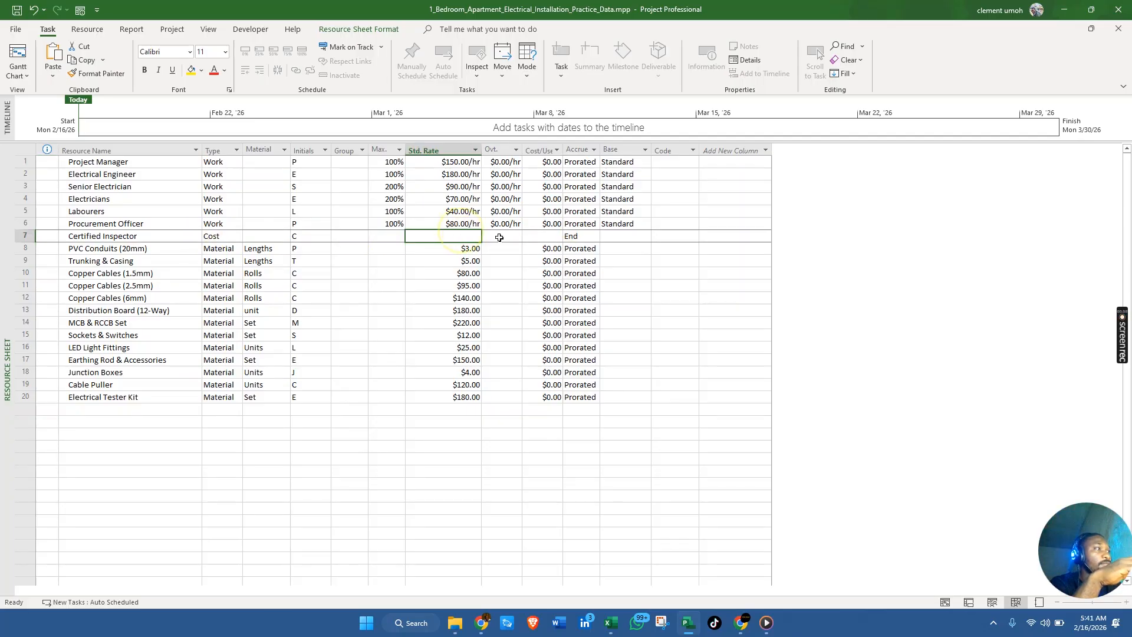
click(502, 286)
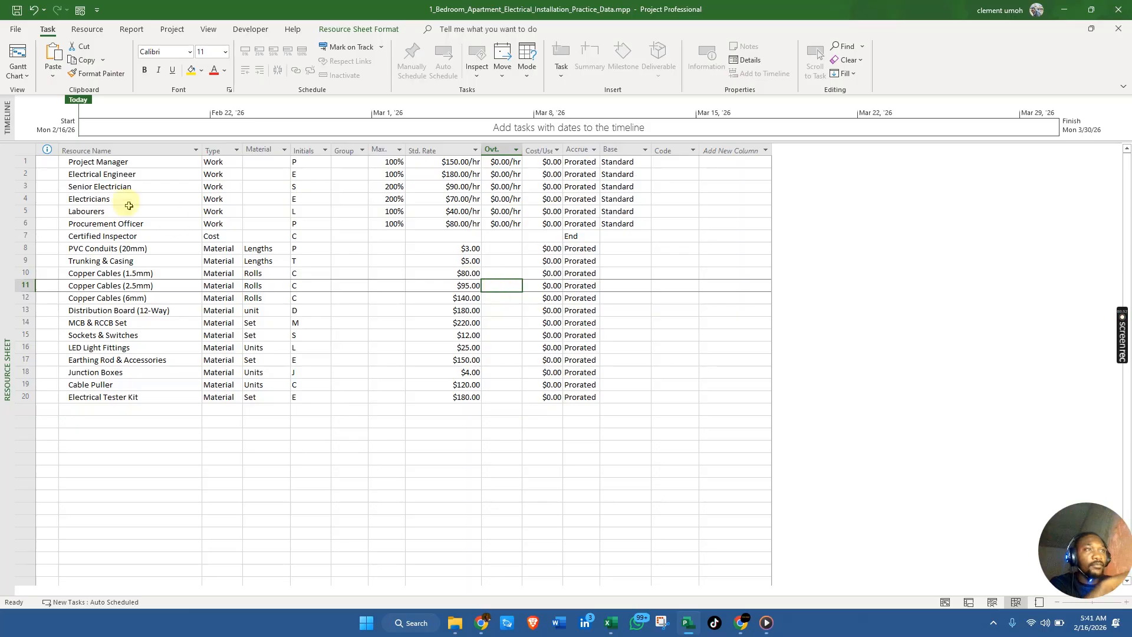
From the Gantt Chart view, check the Assign Resources details for the first four tasks, Electrical Design & Load Assessment through Site Preparation & Marking.
right_click(9, 206)
click(41, 227)
click(87, 29)
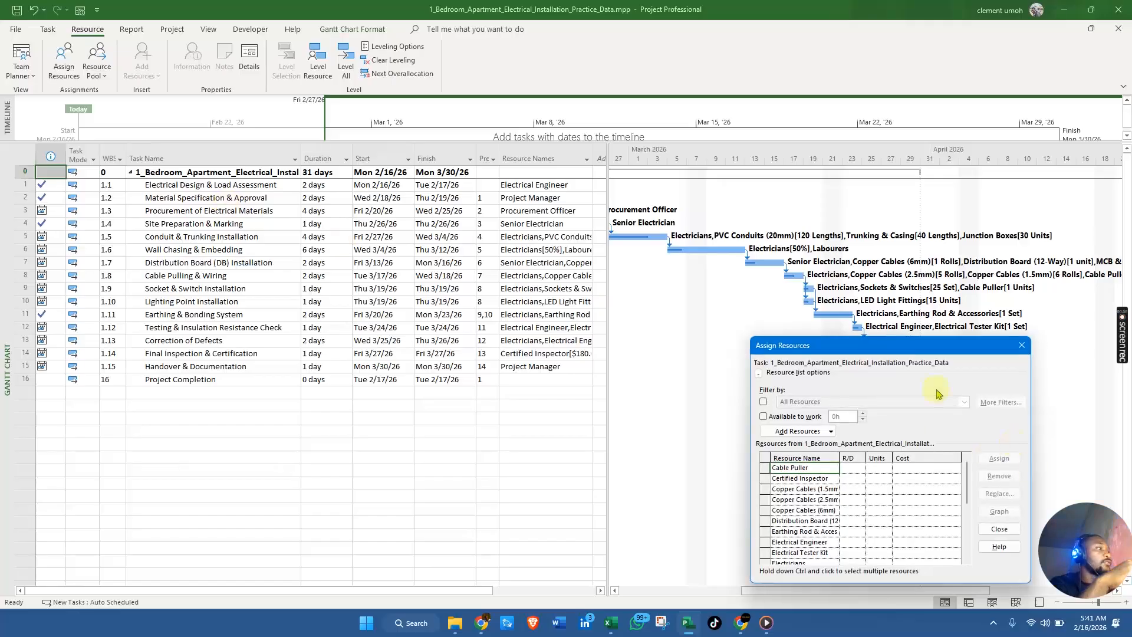
drag(886, 346, 702, 179)
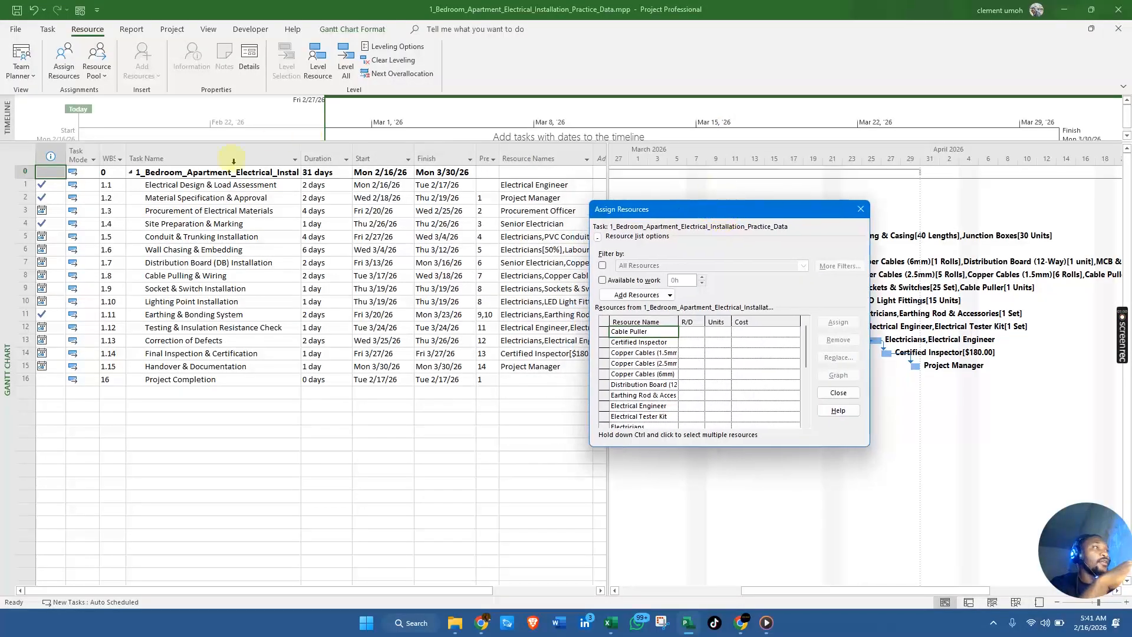
click(25, 184)
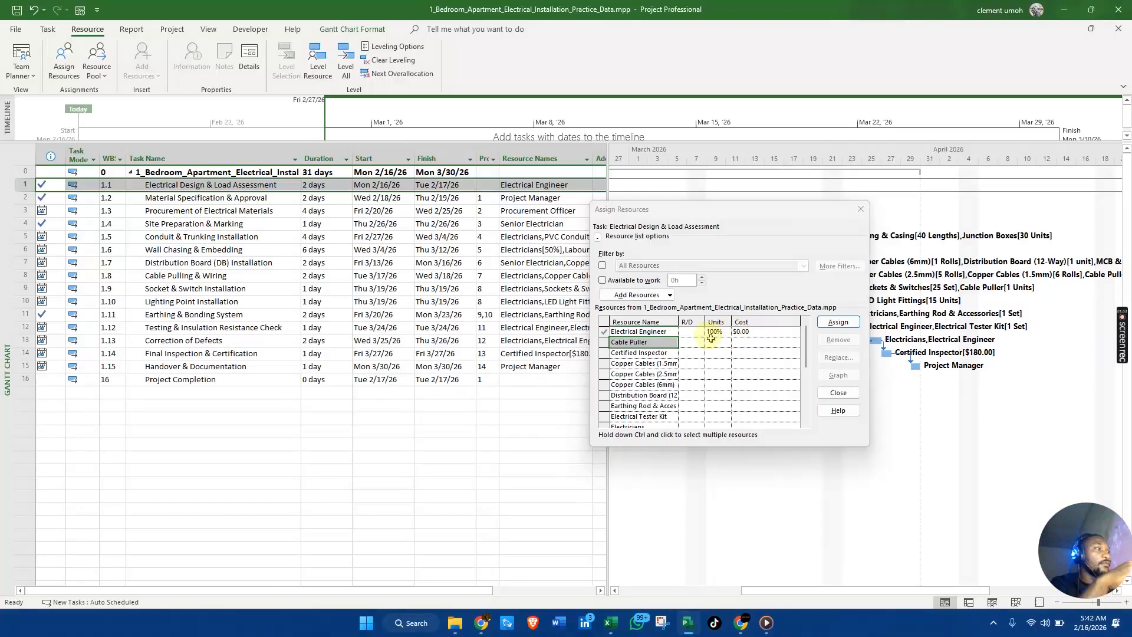
click(22, 198)
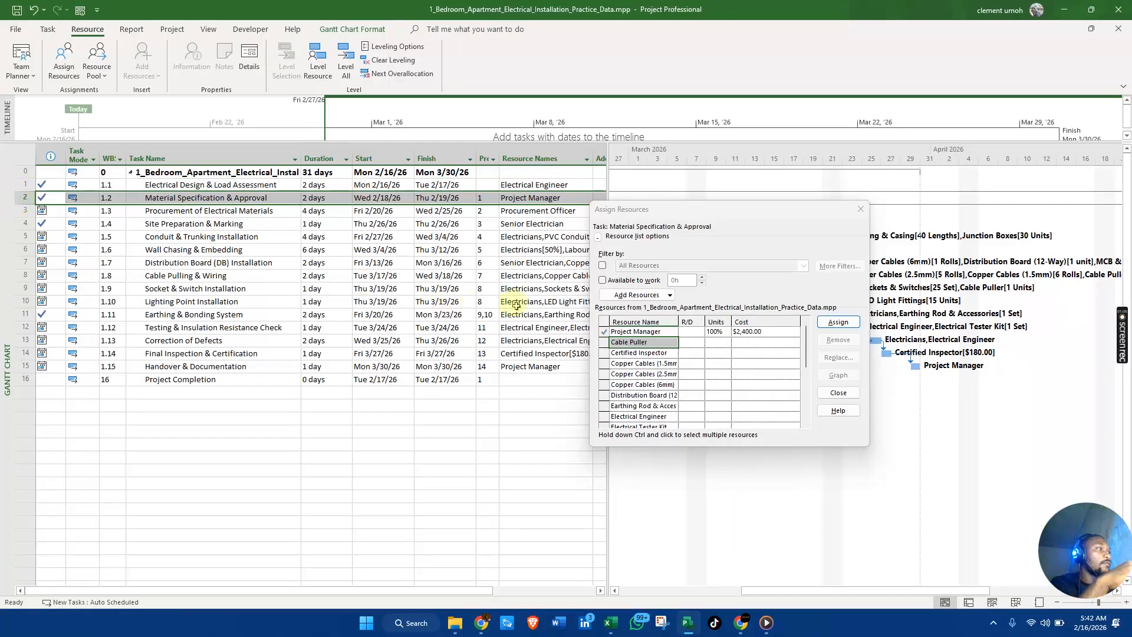
click(21, 211)
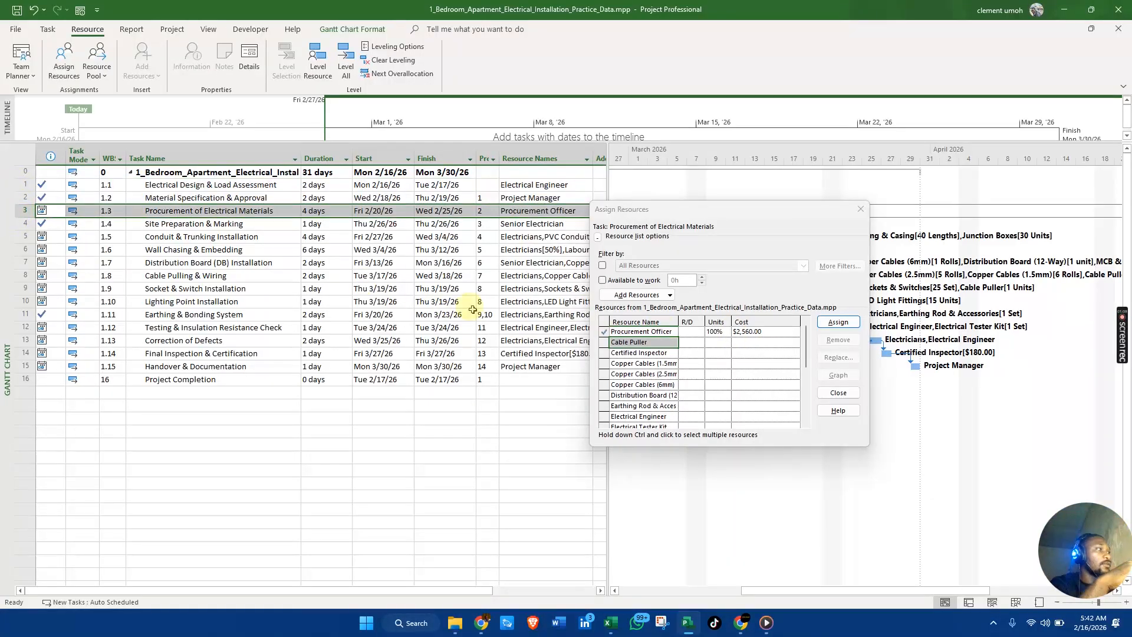
click(21, 224)
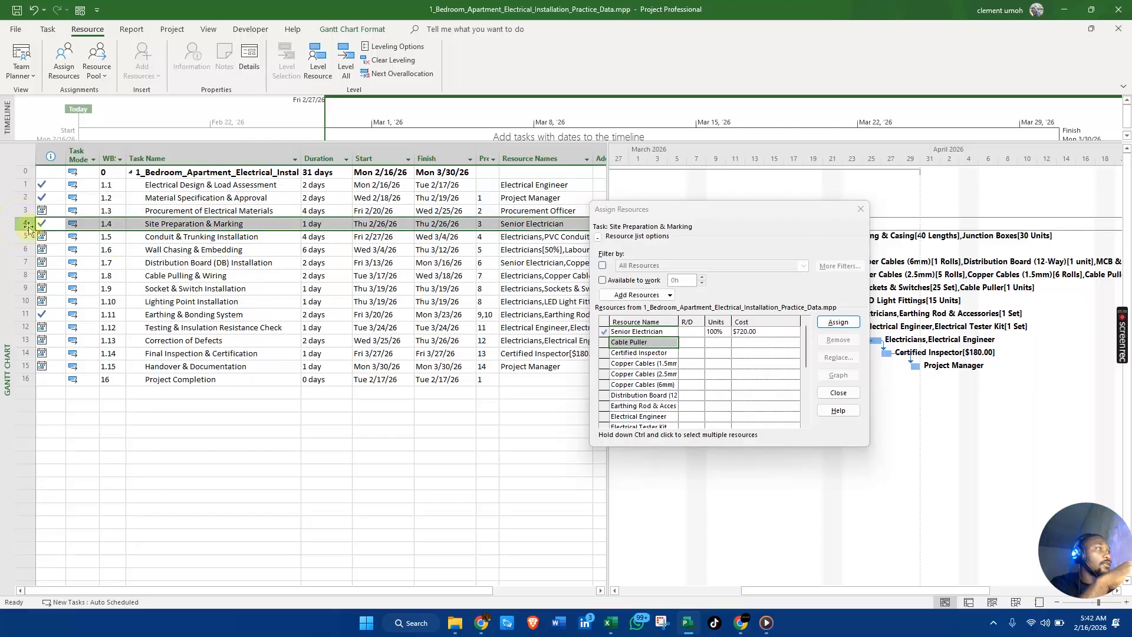
click(861, 208)
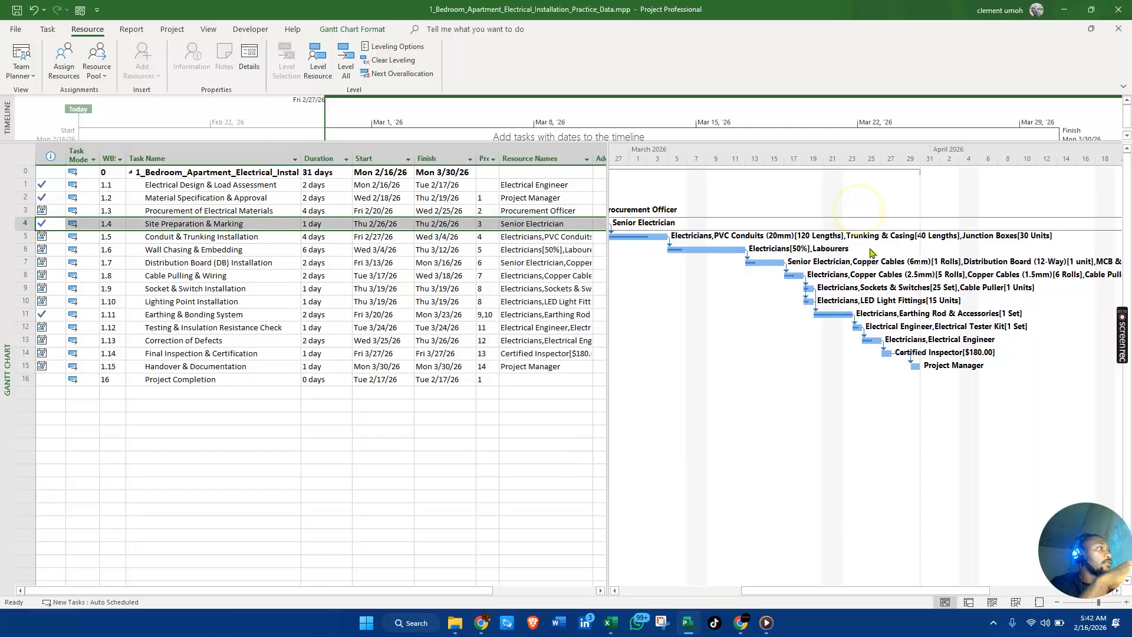
Review the task bars in the Gantt chart and each resource's scheduled work in the Team Planner view.
scroll(757, 592, left, 3)
drag(756, 595, 766, 597)
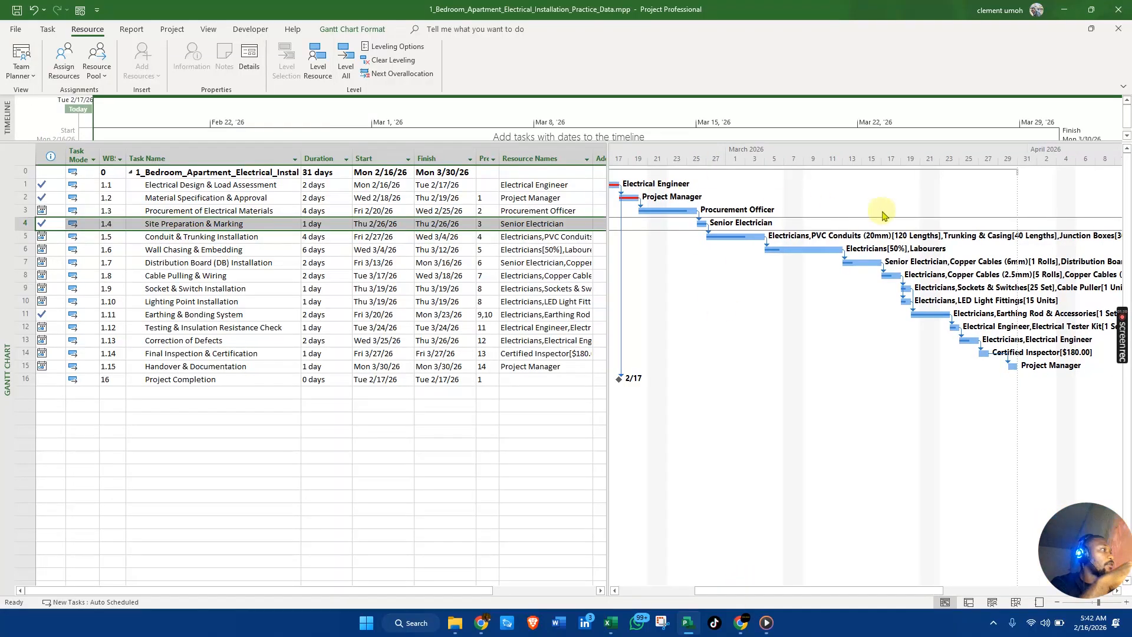
drag(857, 590, 921, 592)
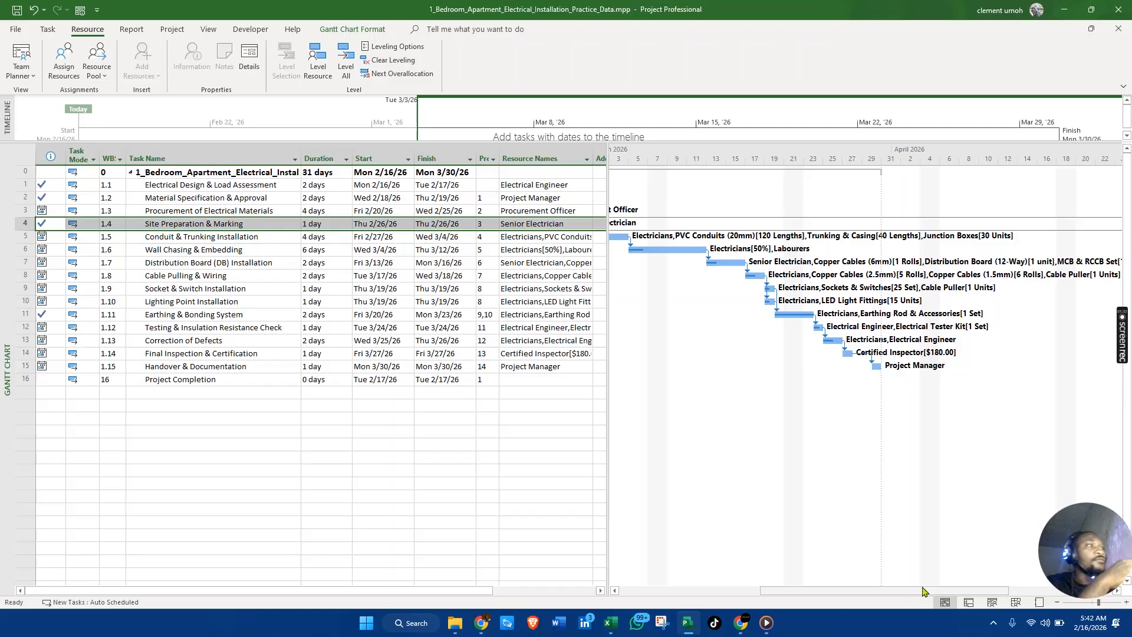
right_click(6, 223)
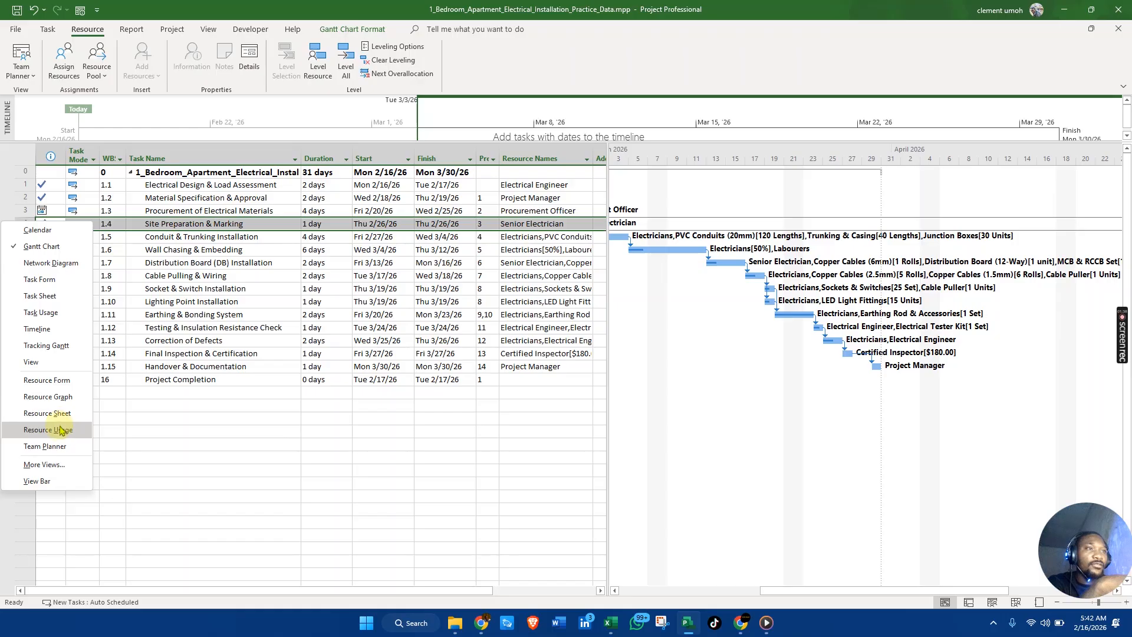
click(54, 447)
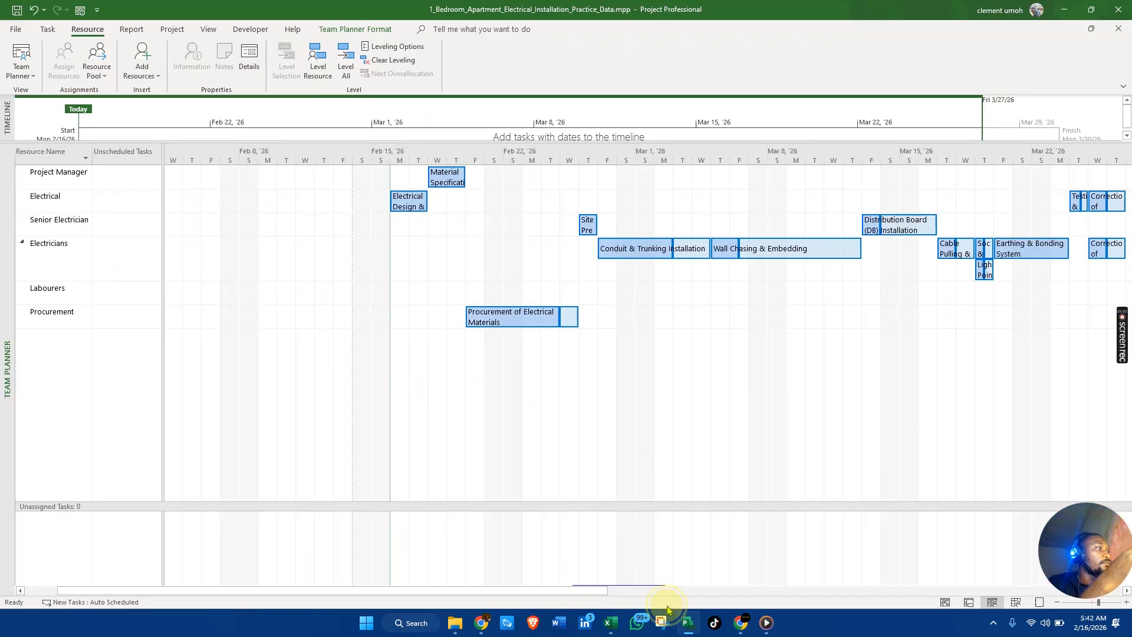
drag(580, 591, 498, 576)
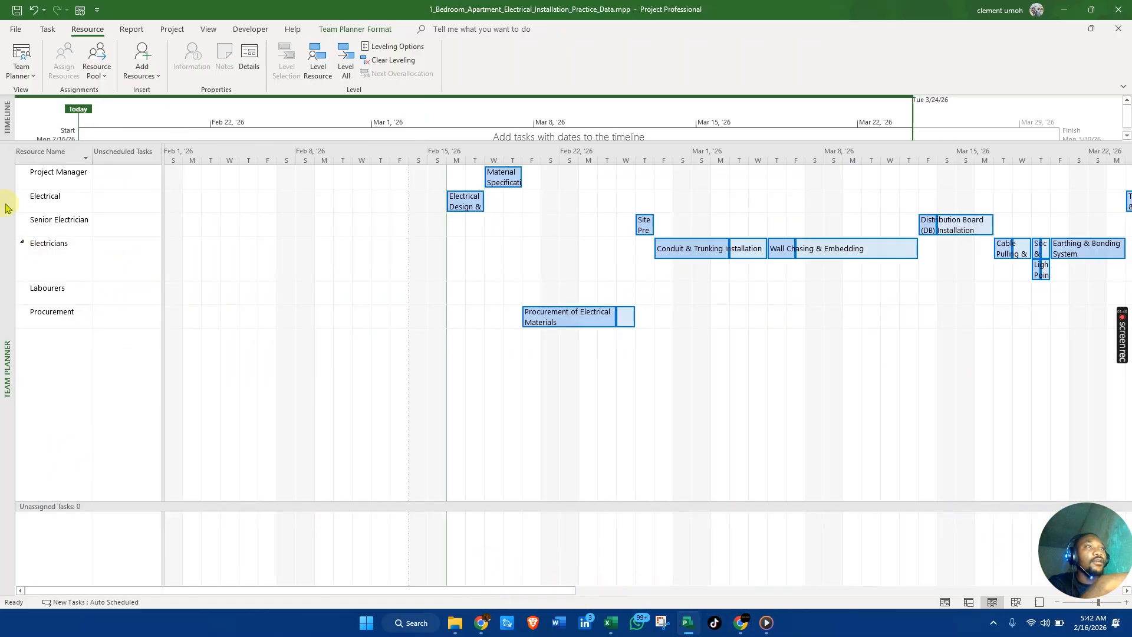
Open the Cost Overview dashboard report and examine its cost figures, progress chart and cost status table.
click(130, 31)
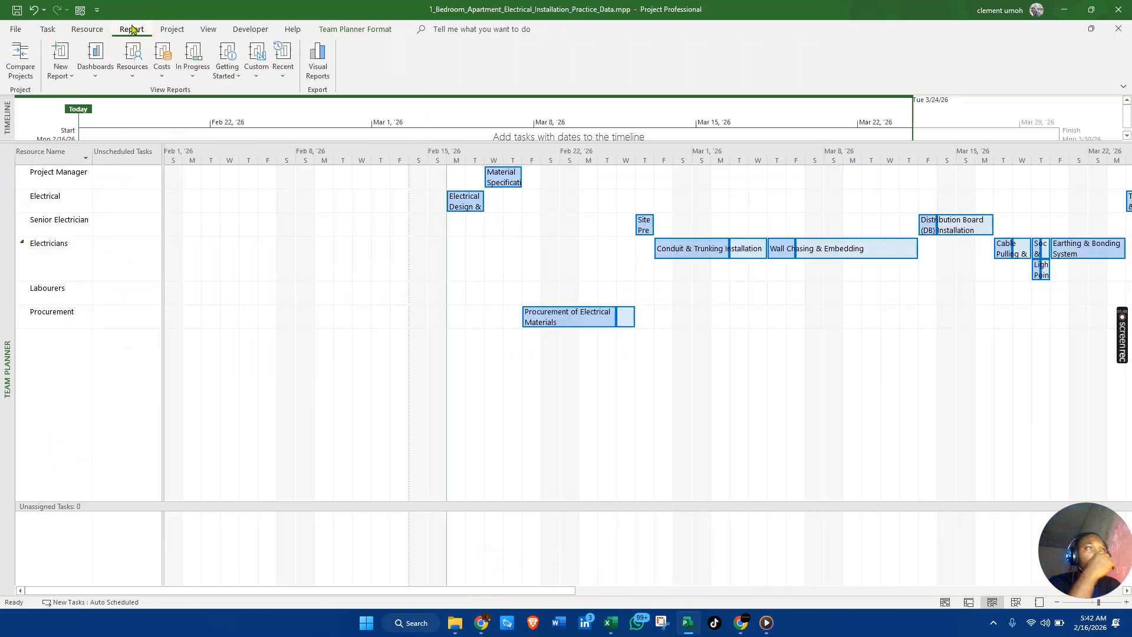
click(93, 62)
click(137, 108)
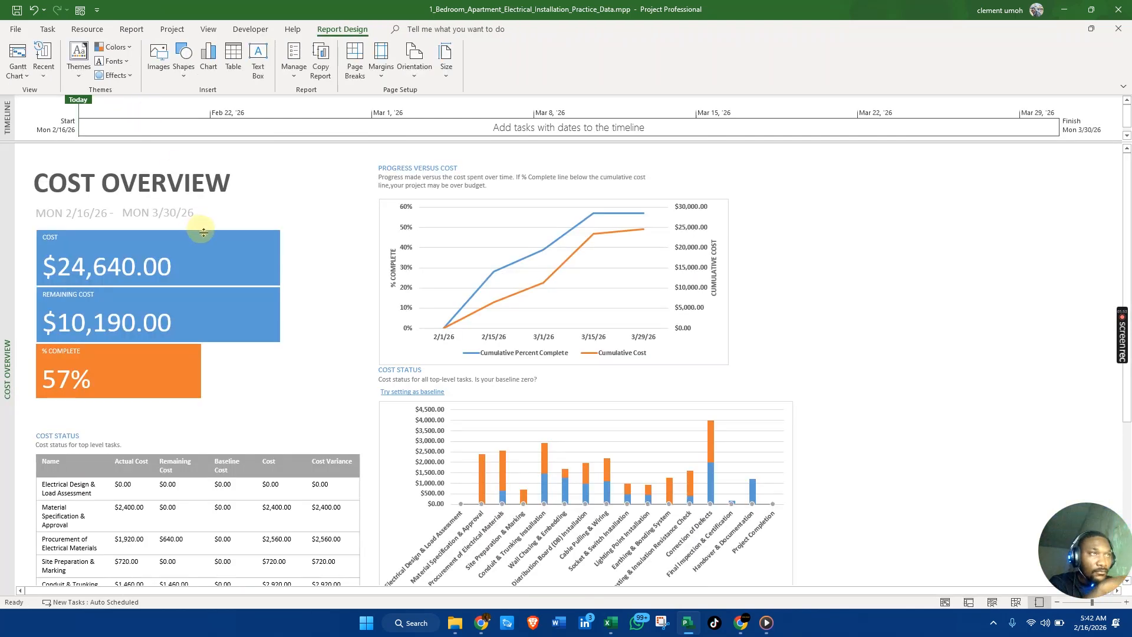
scroll(210, 242, down, 1)
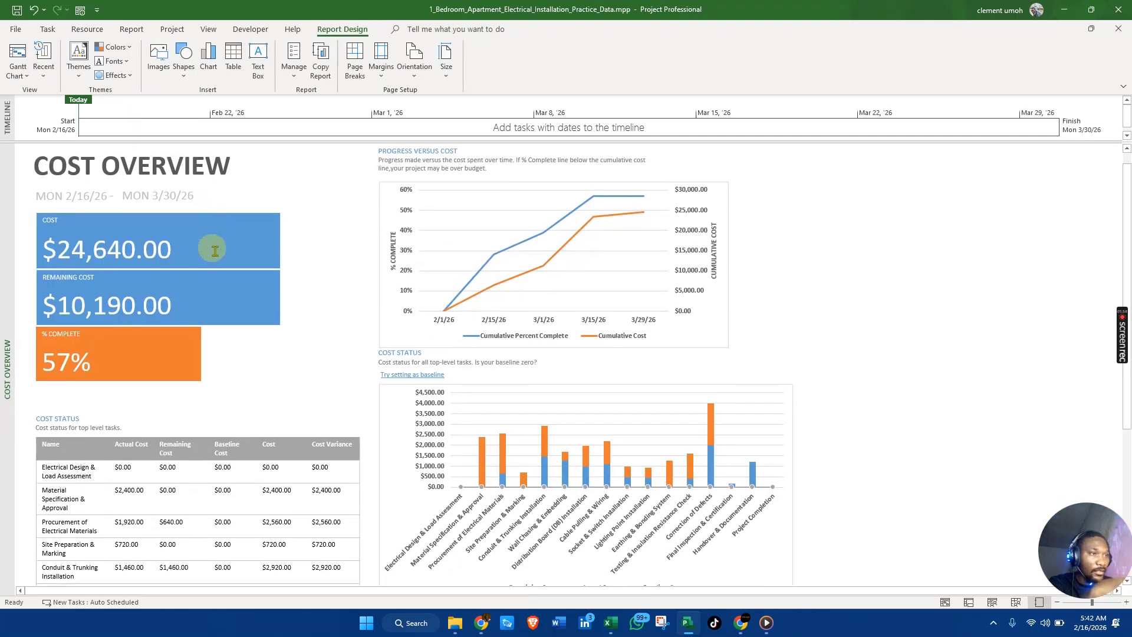
scroll(216, 254, down, 5)
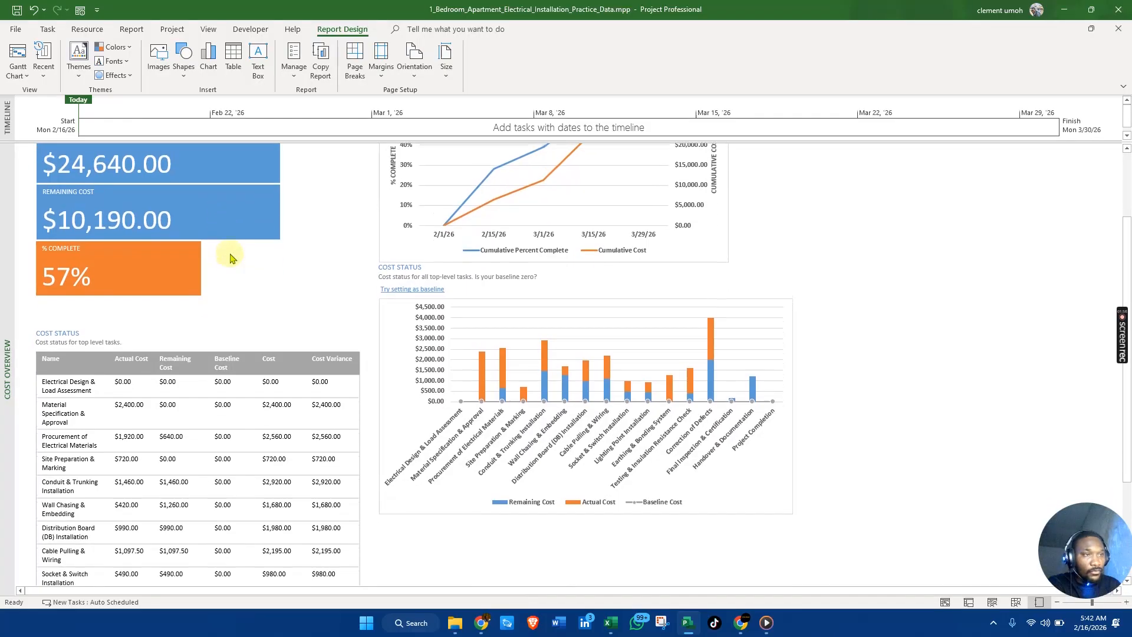
scroll(230, 257, down, 2)
scroll(233, 257, down, 2)
scroll(234, 257, up, 2)
scroll(232, 257, up, 5)
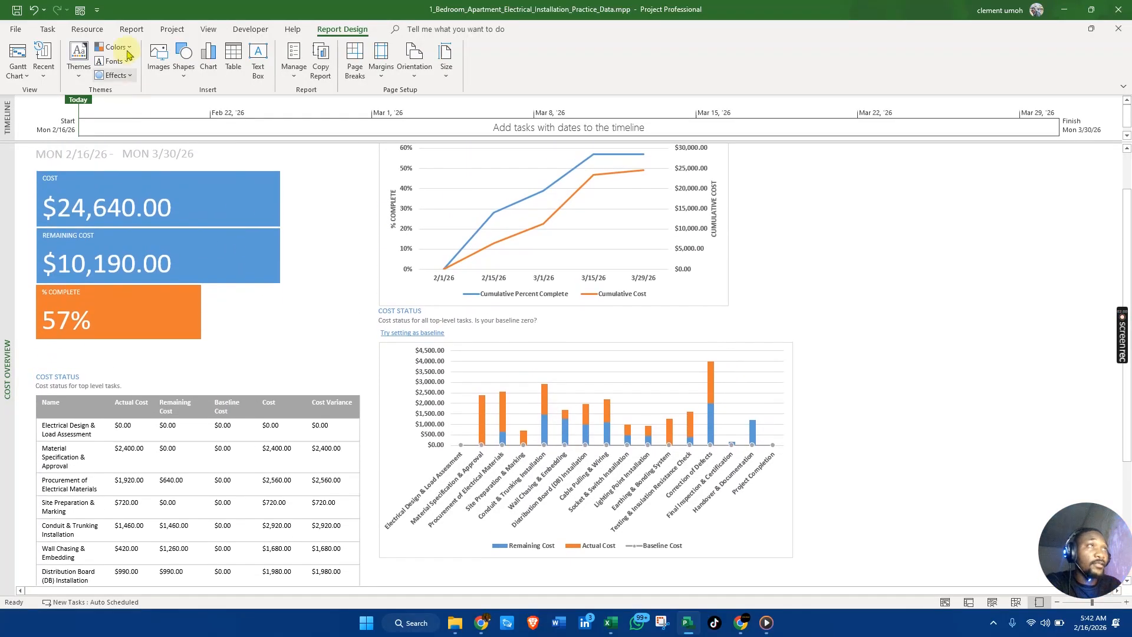
Open the Resource Overview report and examine the work status and remaining work of each resource.
click(145, 28)
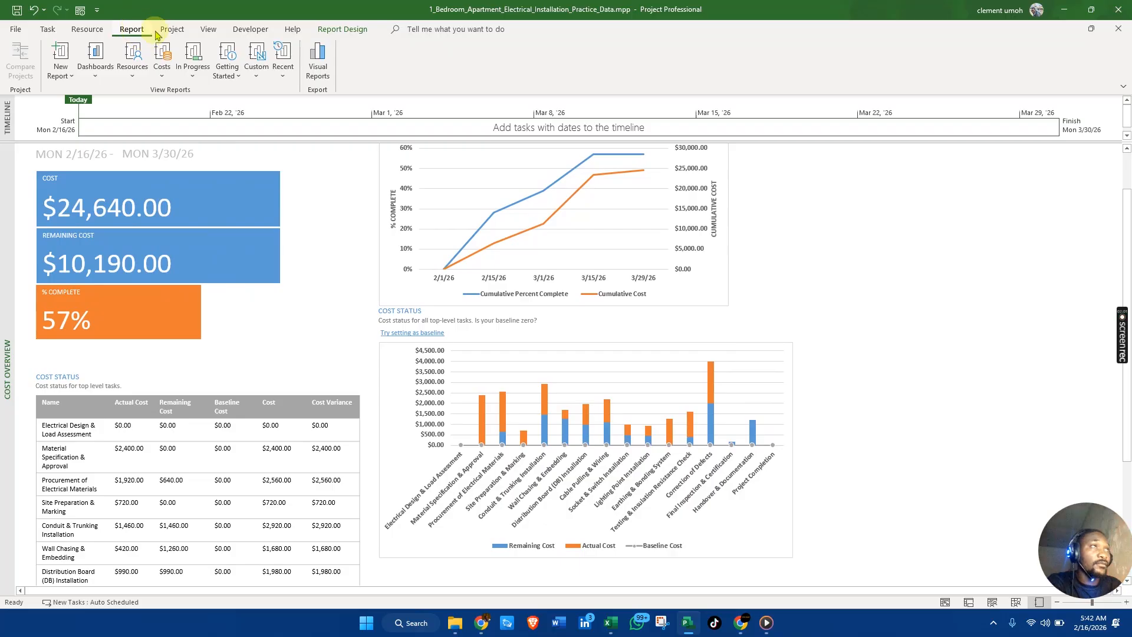
click(136, 69)
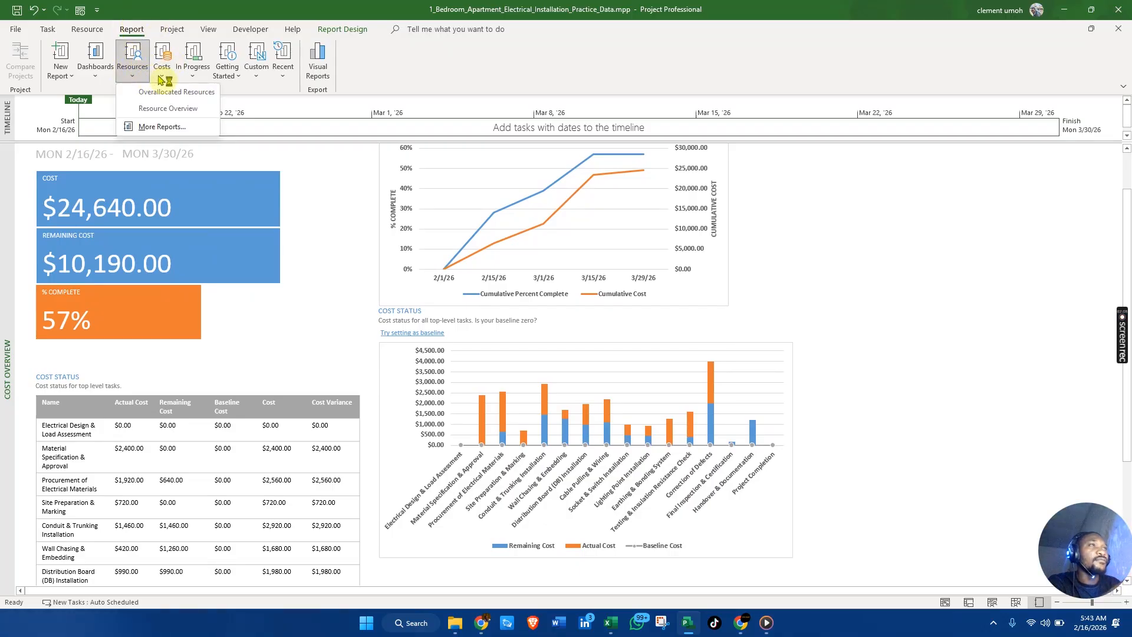
click(188, 115)
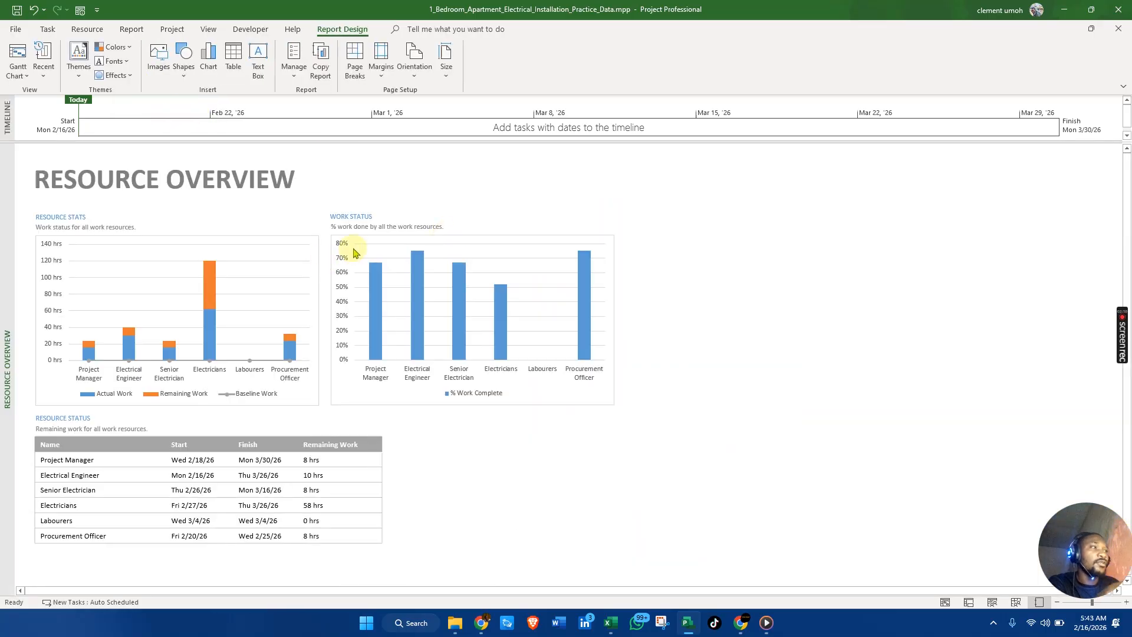
scroll(357, 252, down, 1)
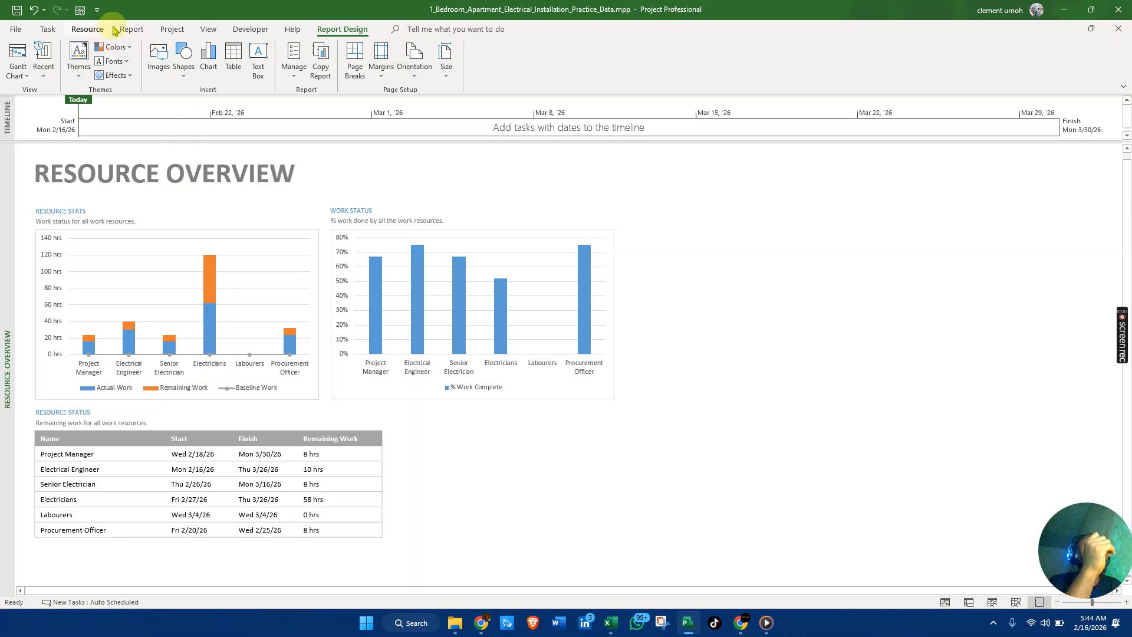
Open the Critical Tasks report and examine which tasks have no room to slip.
click(131, 28)
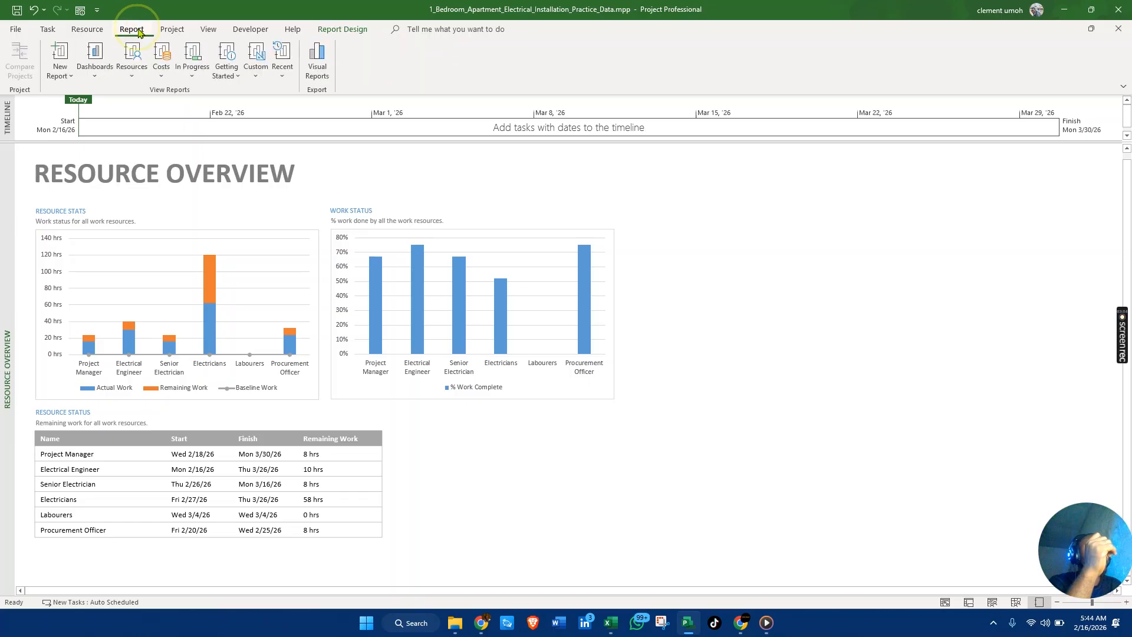
click(199, 77)
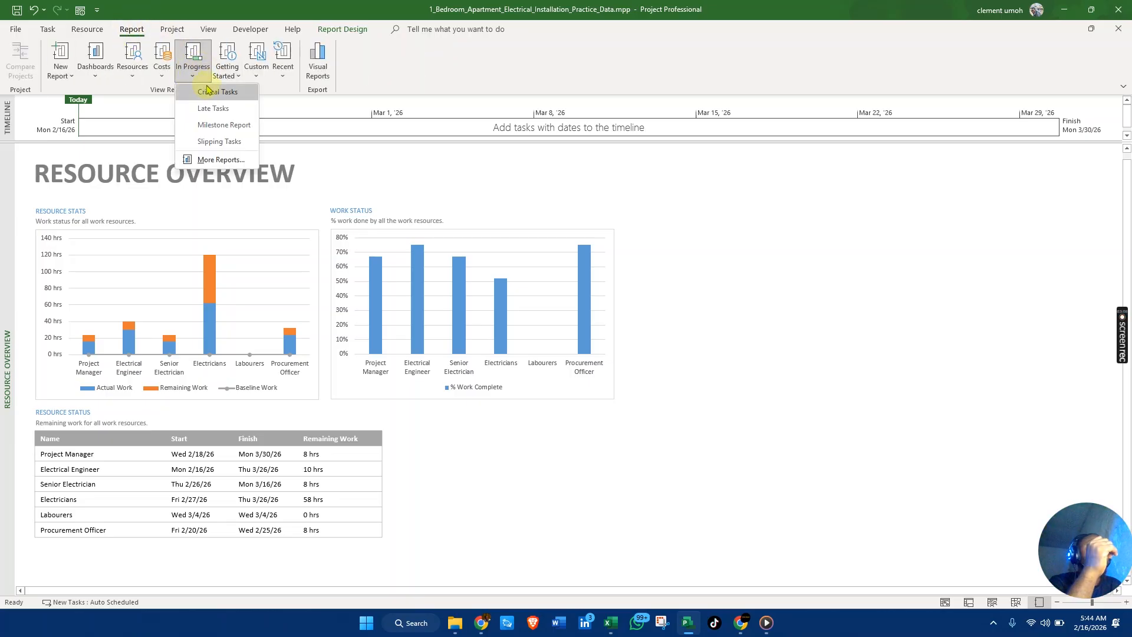
click(211, 93)
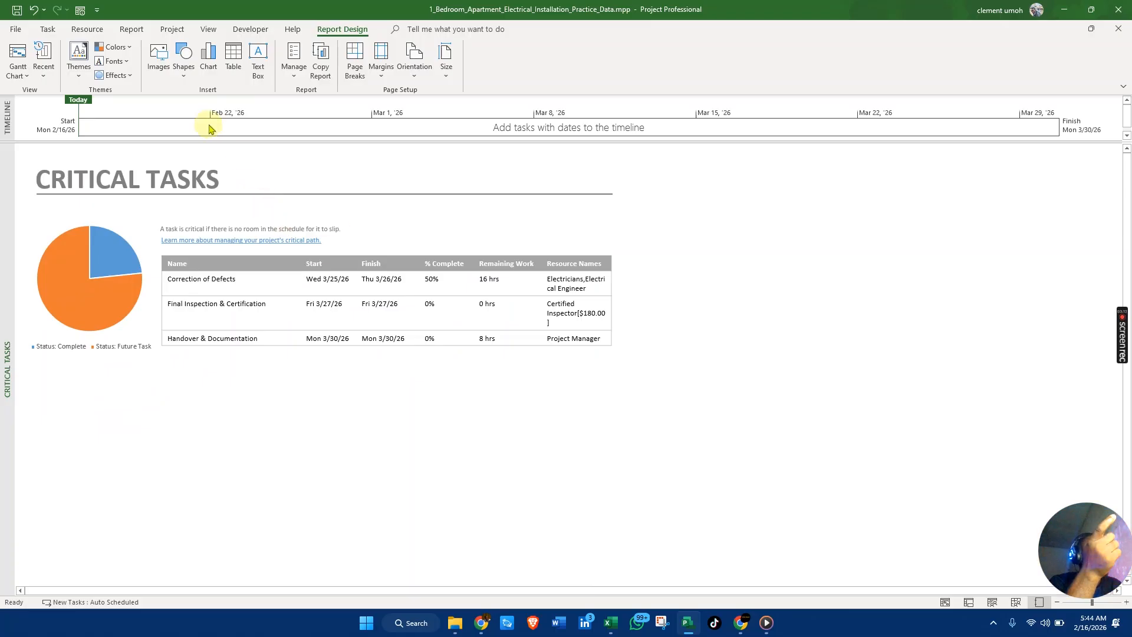
click(164, 42)
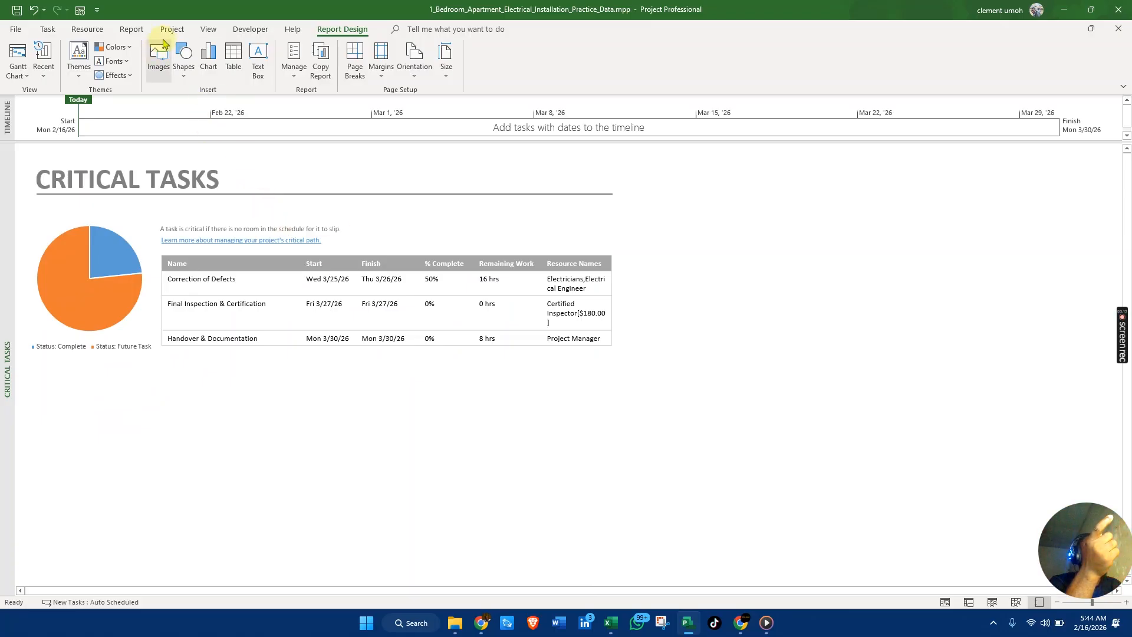
Return to the Gantt Chart view and apply the Cost table to the task sheet.
click(52, 32)
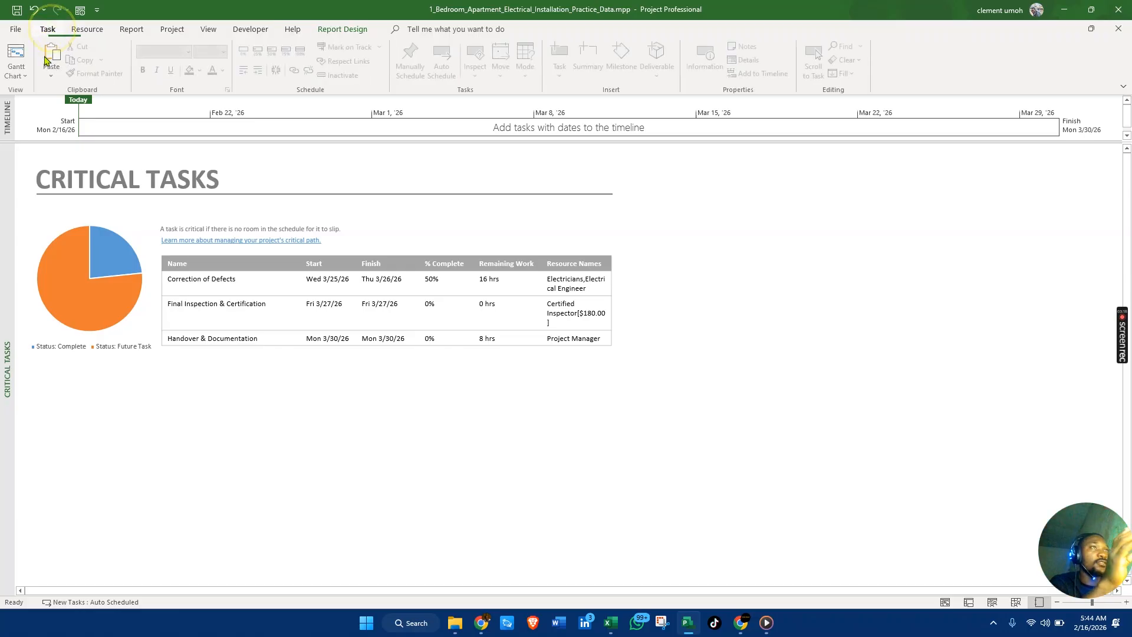
click(945, 603)
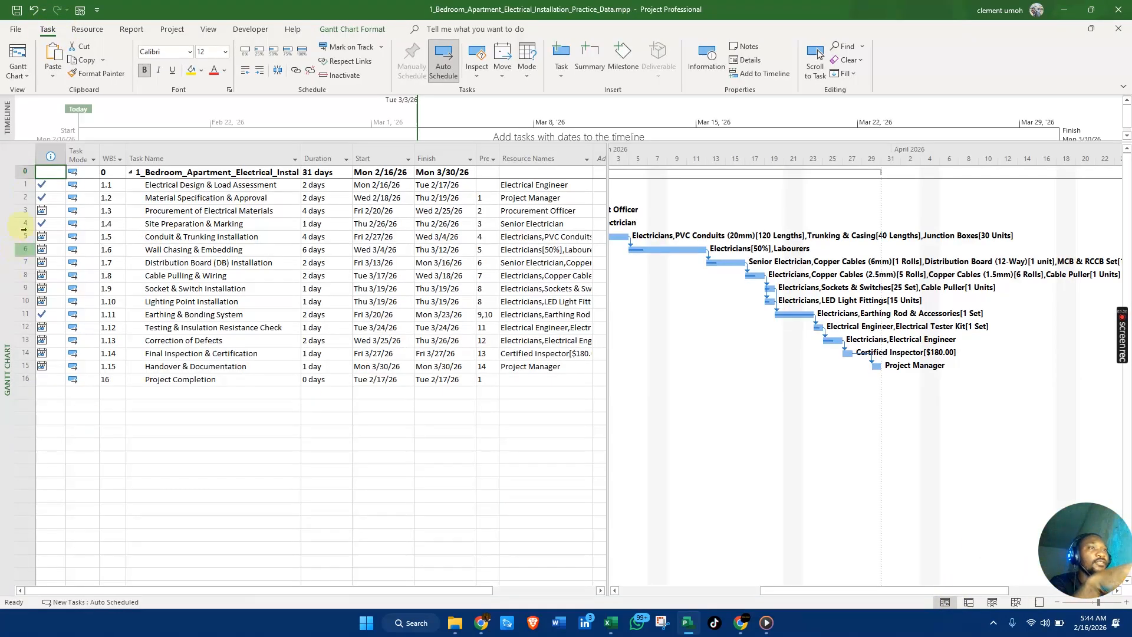
right_click(26, 163)
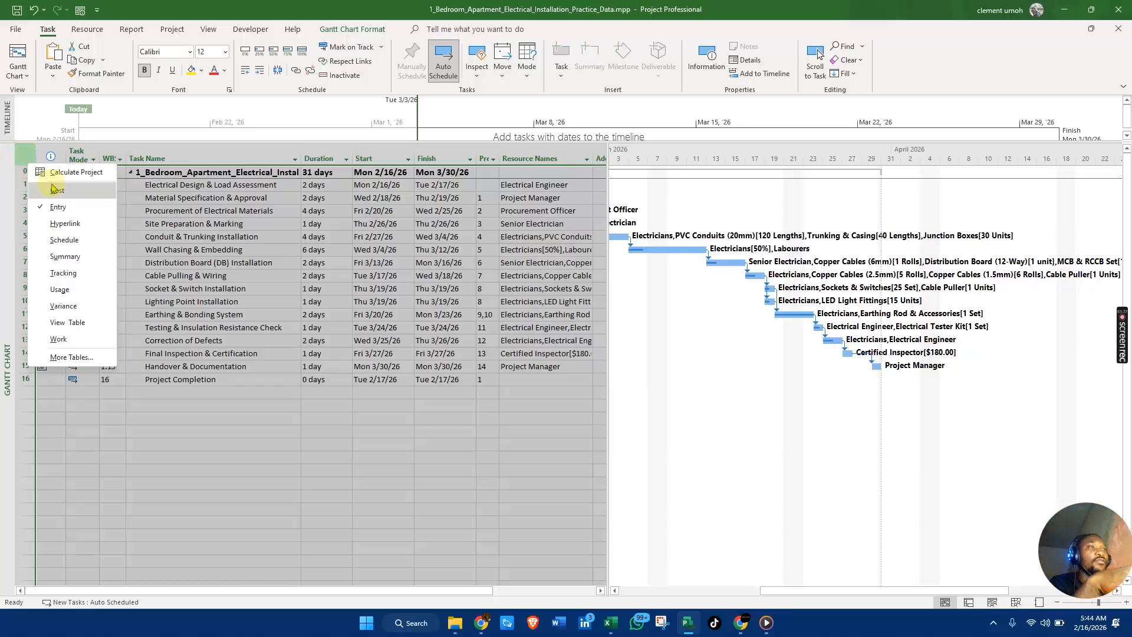
click(44, 180)
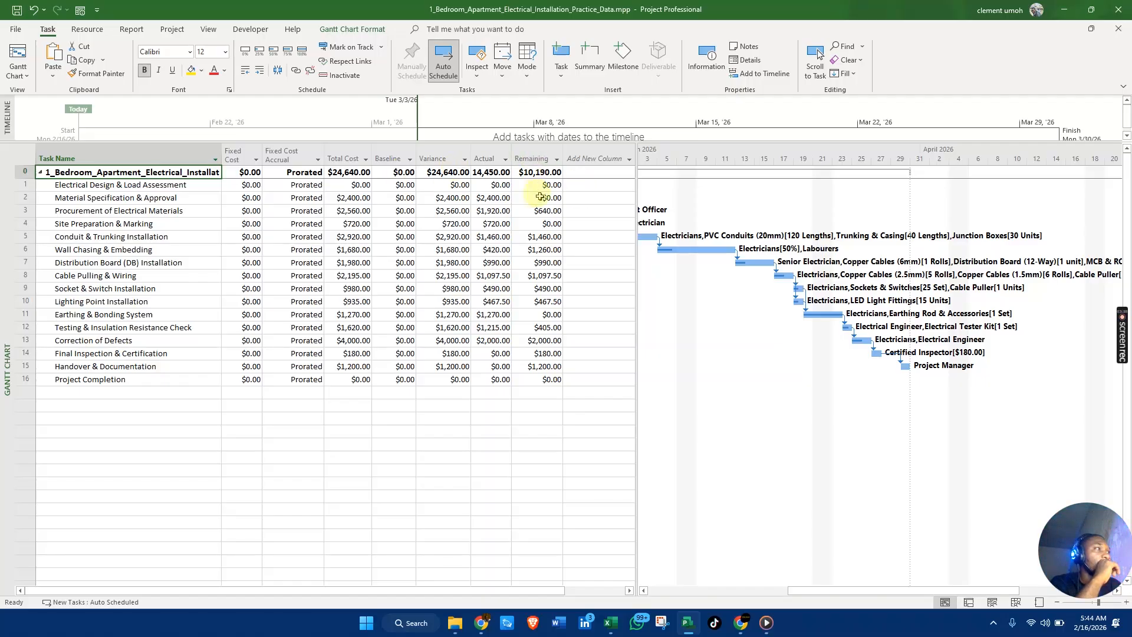
Create a new blank project.
right_click(9, 204)
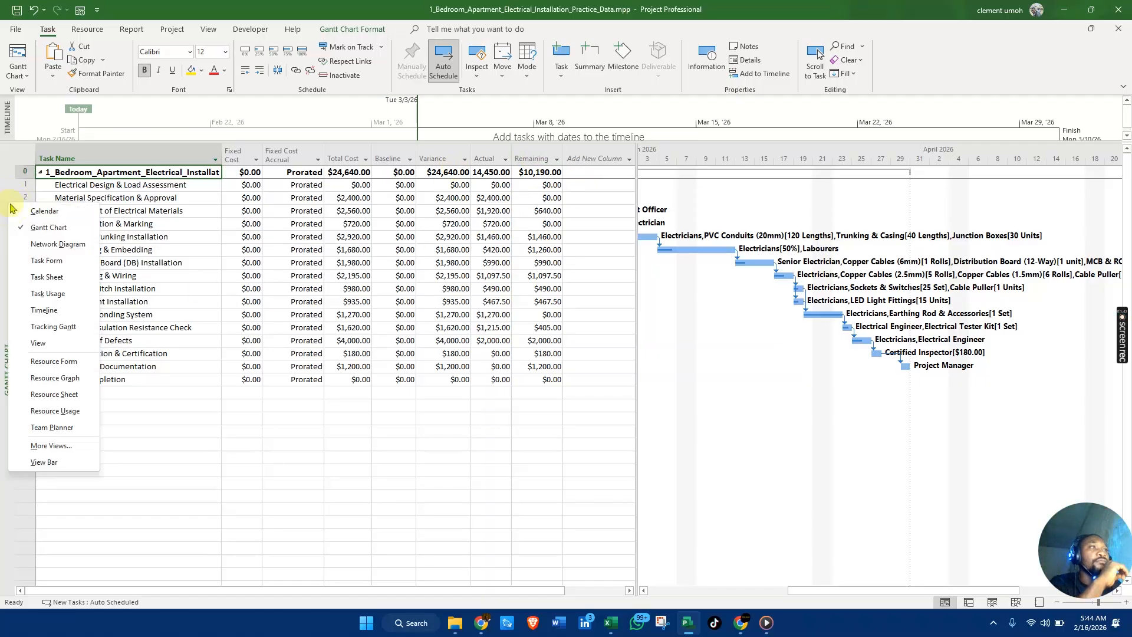
click(11, 225)
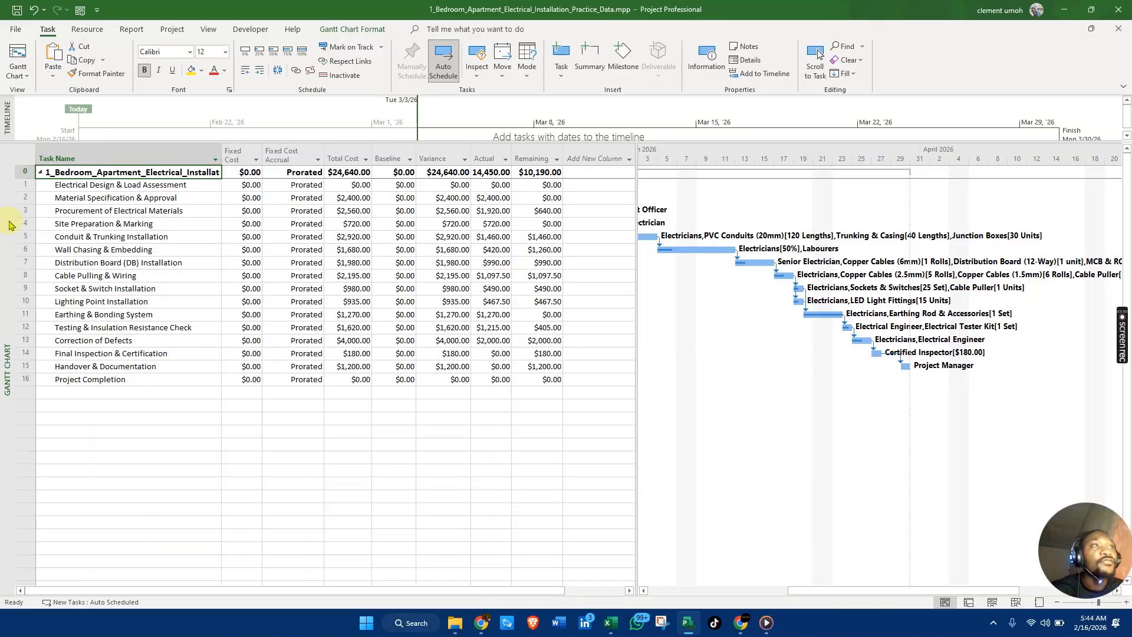
click(16, 33)
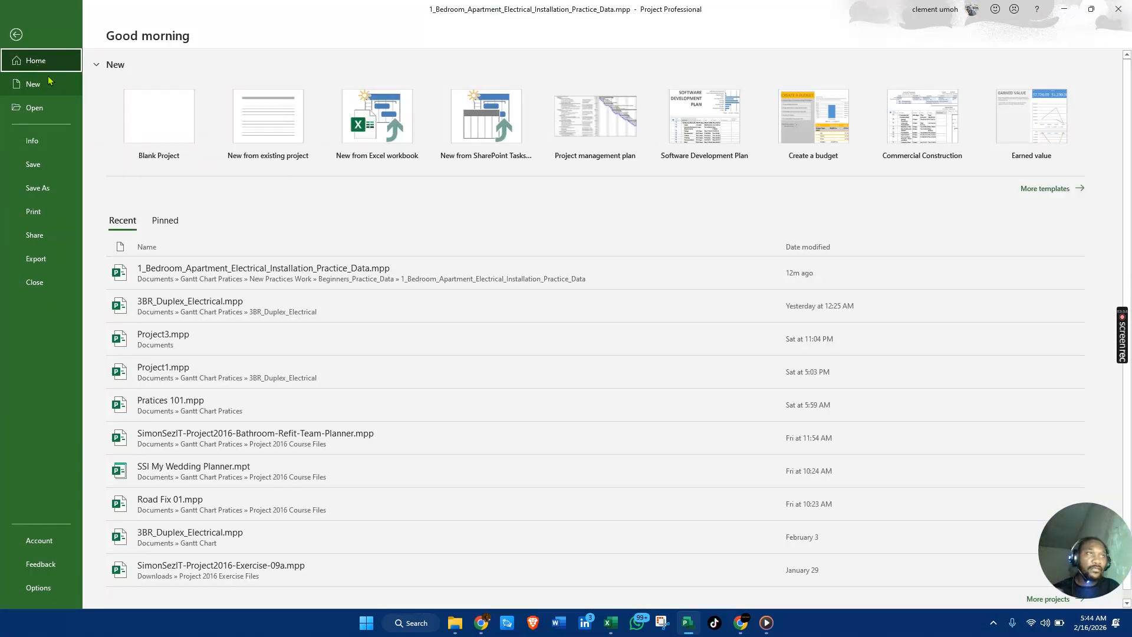
click(175, 130)
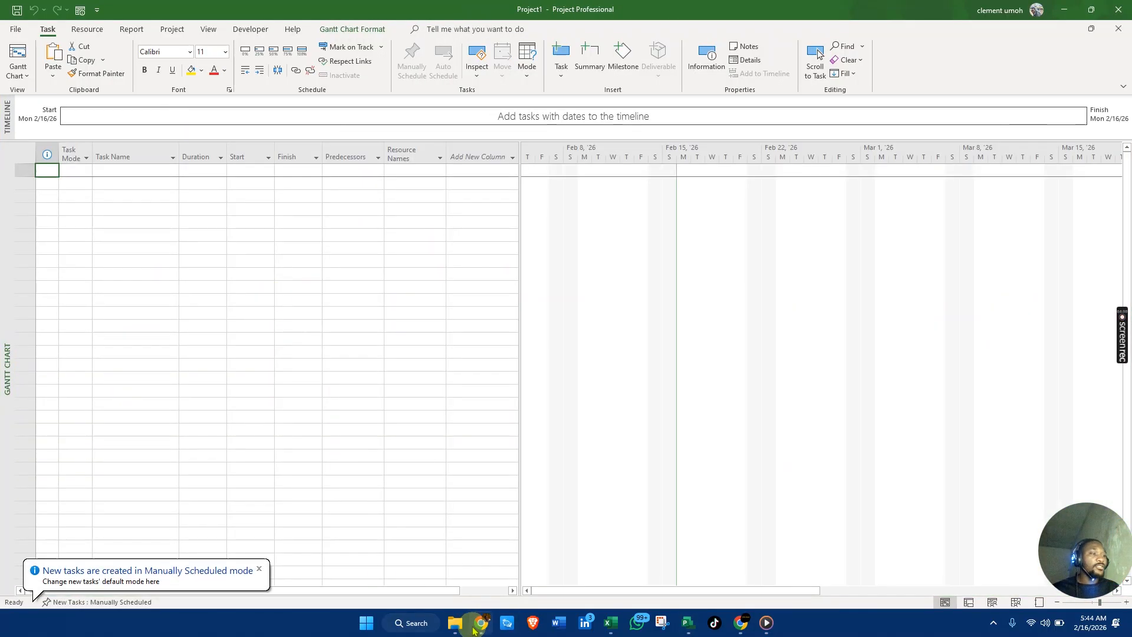
Switch to the Excel practice workbook and examine its Electrical_Tasks, Human_Resources, Materials_Equipment and Project_Summary sheets.
click(611, 624)
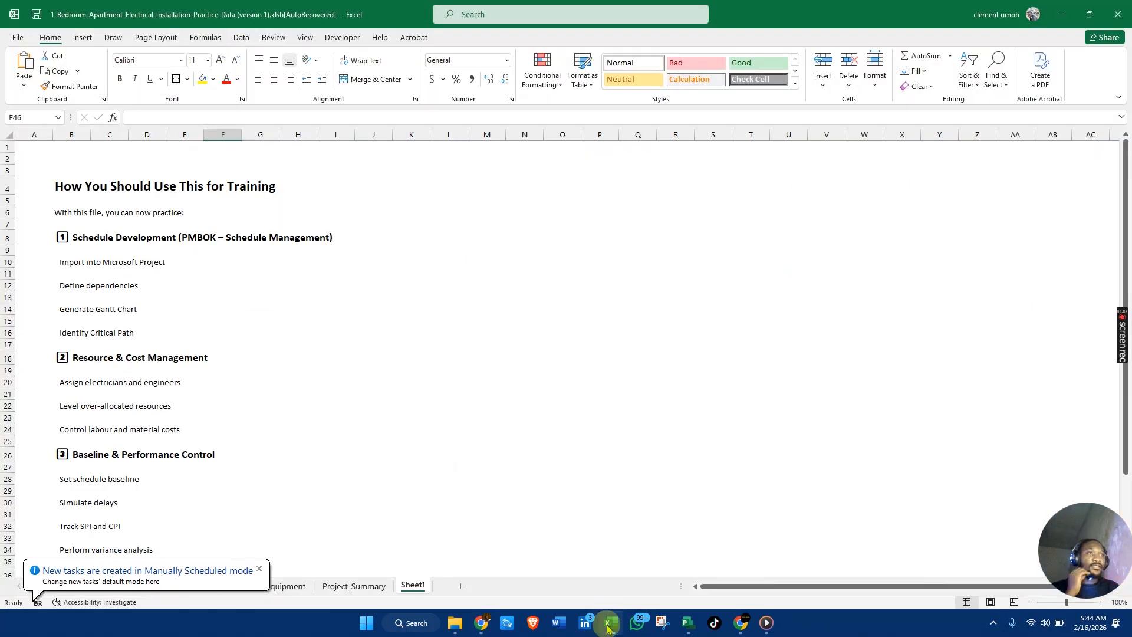
click(83, 585)
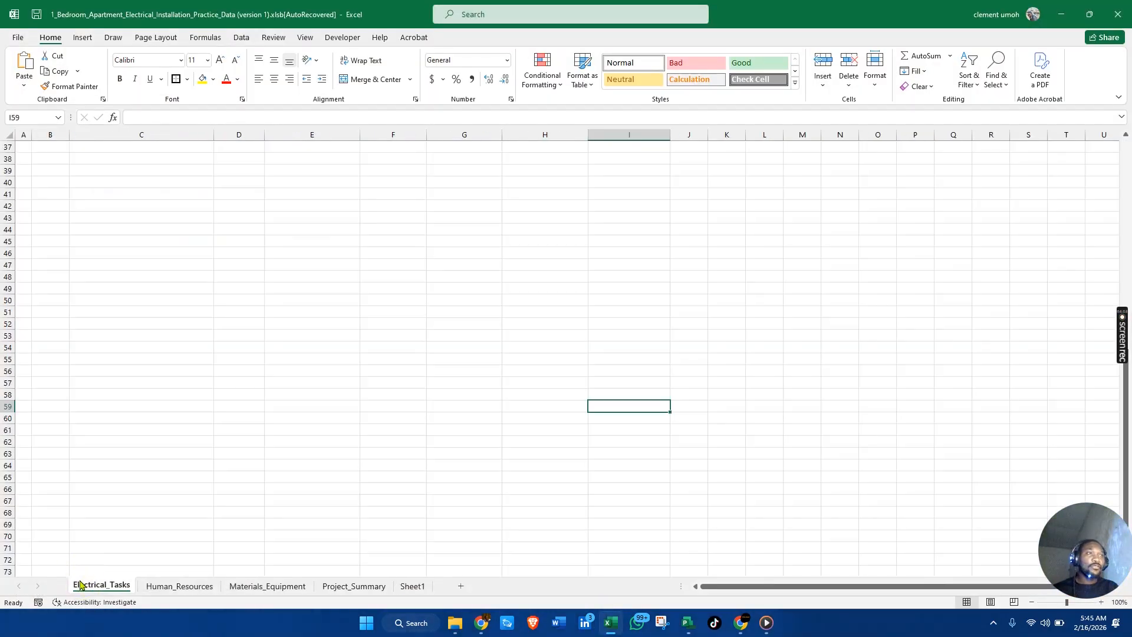
scroll(210, 512, up, 12)
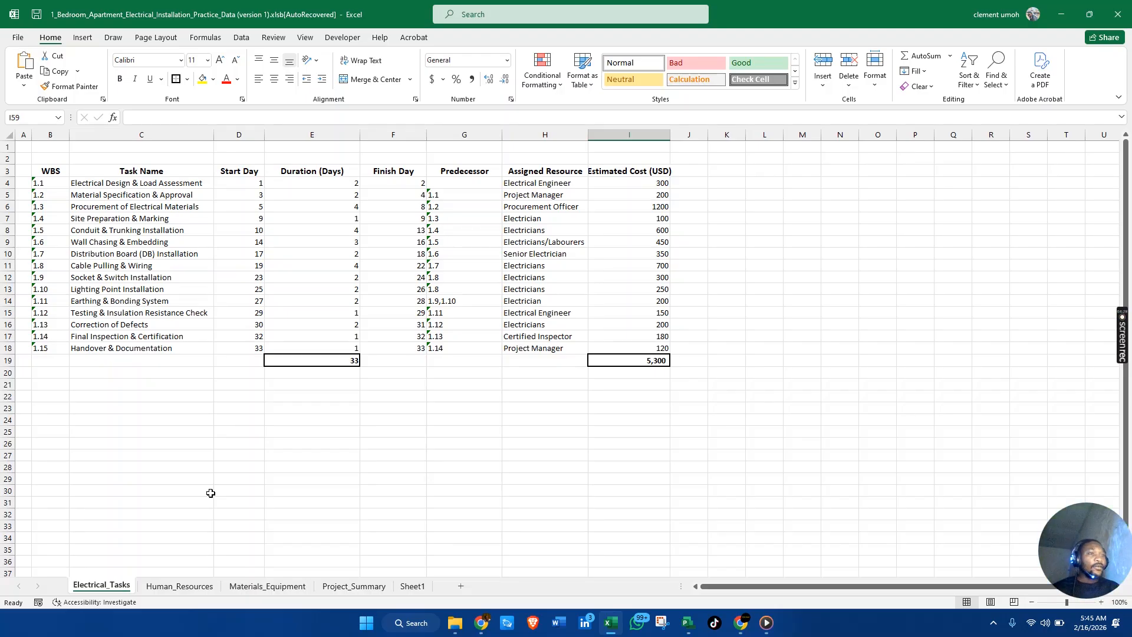
click(190, 586)
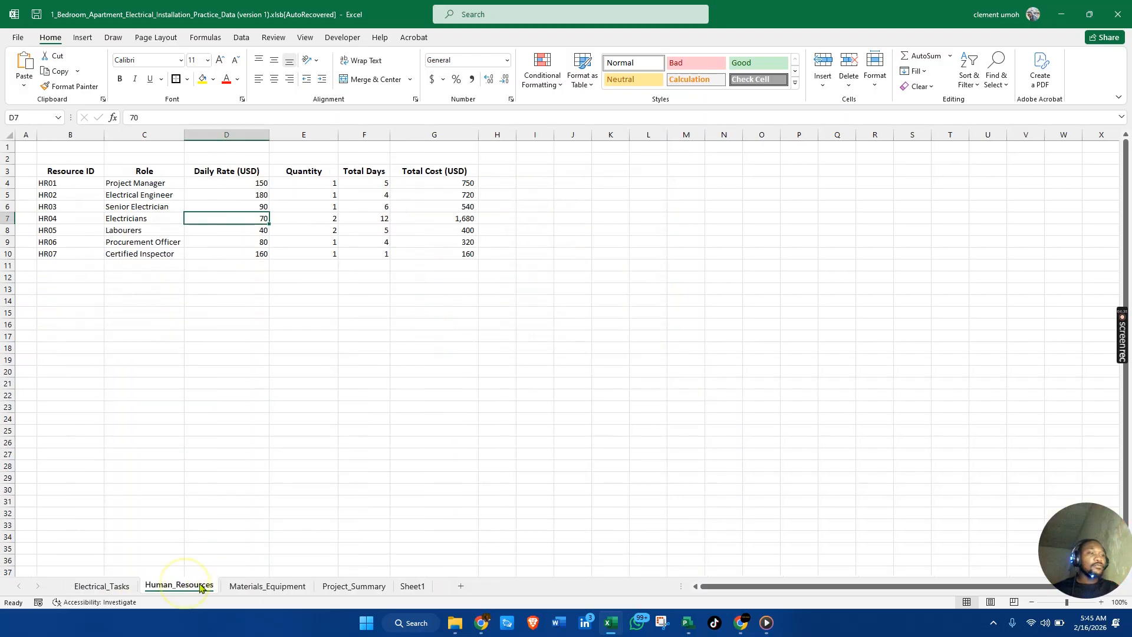
click(275, 587)
click(357, 587)
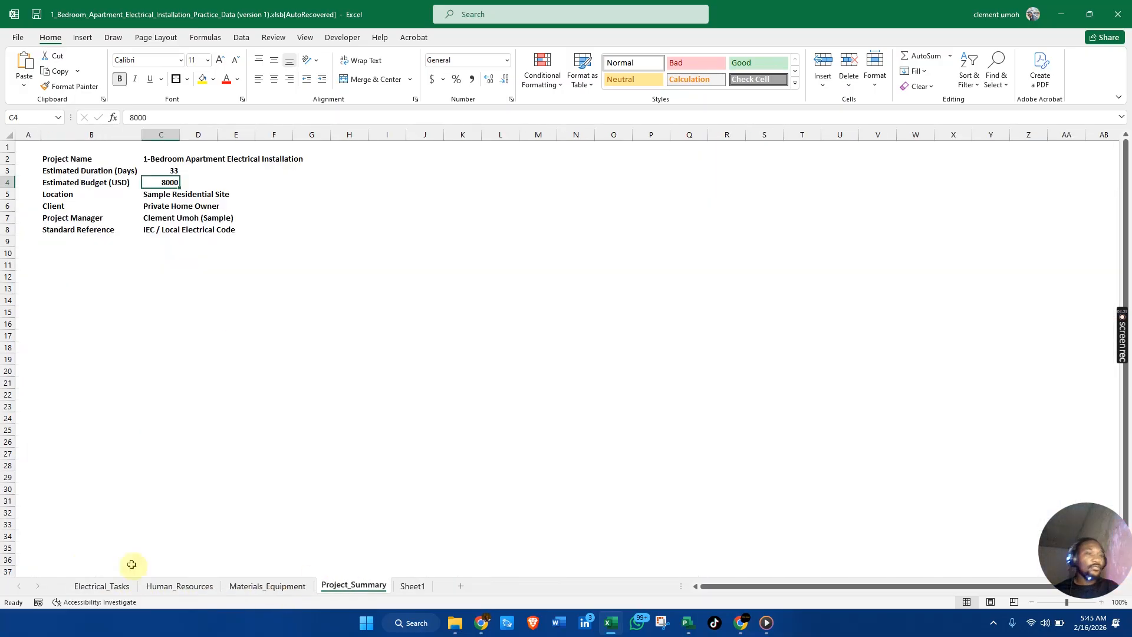
click(78, 586)
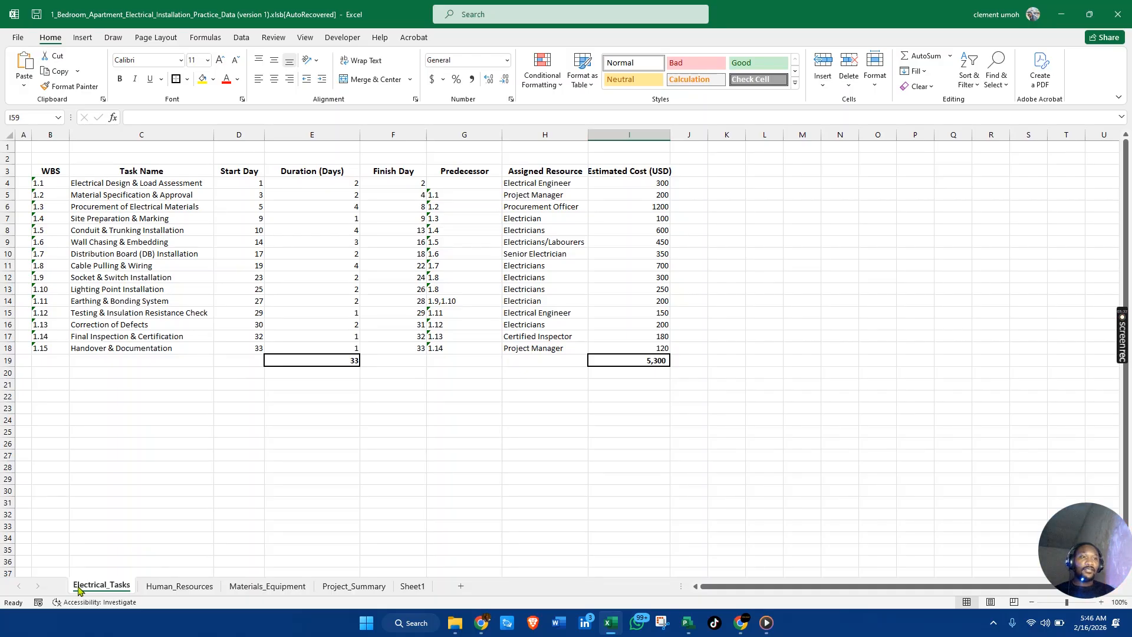
Copy the task names from Electrical Design & Load Assessment to Handover & Documentation in Excel and paste them as tasks into the blank Microsoft Project plan.
key(alt+Tab)
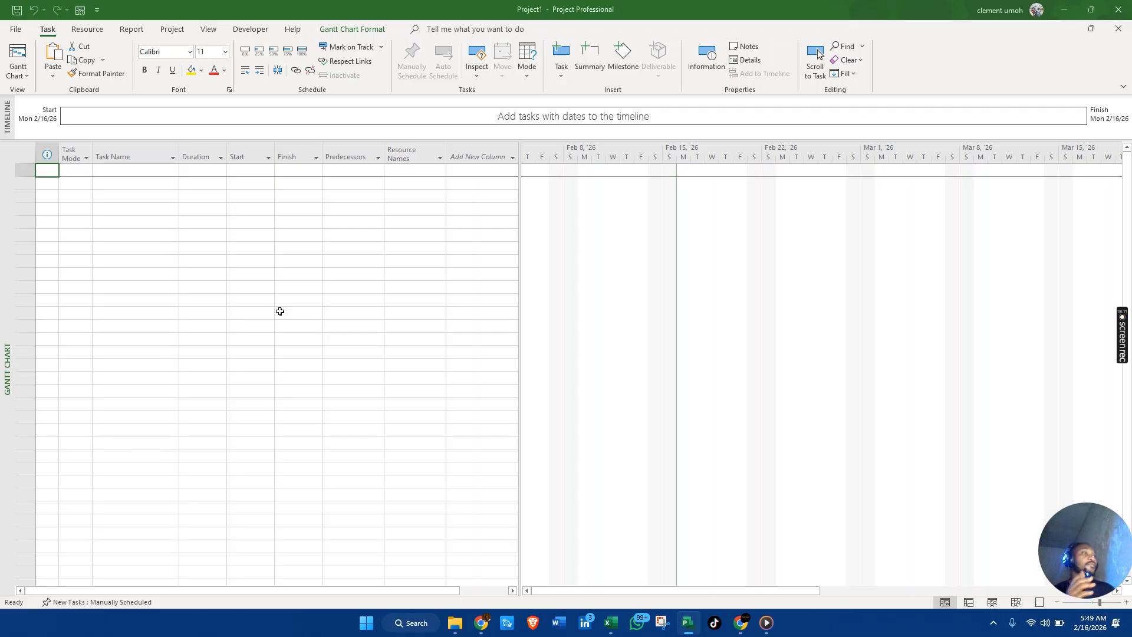
click(254, 260)
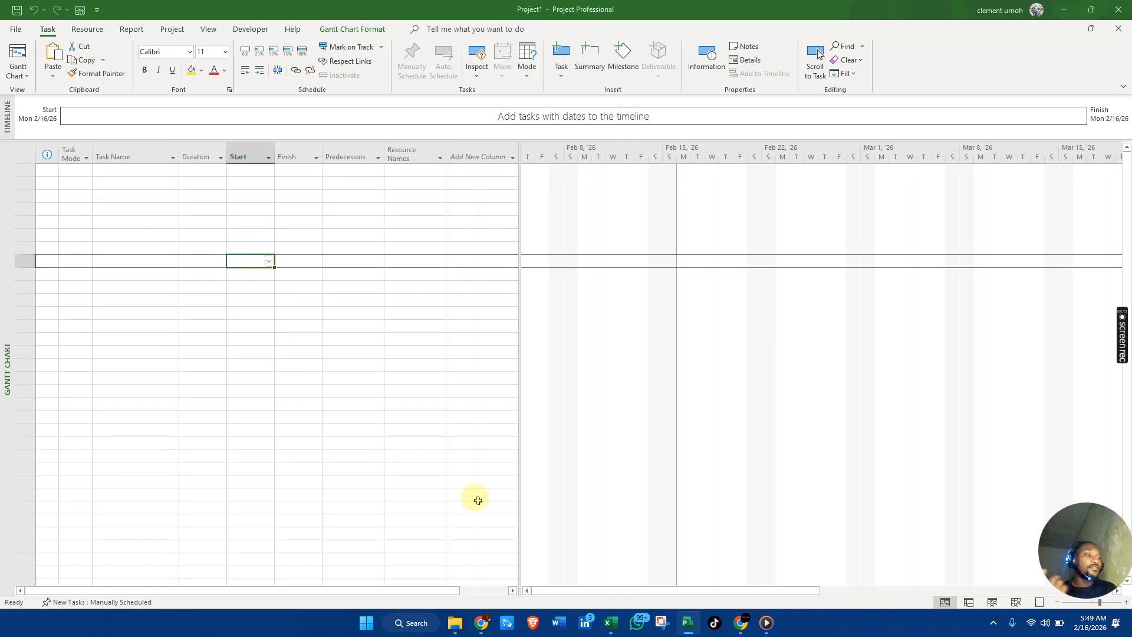
mouse_move(610, 622)
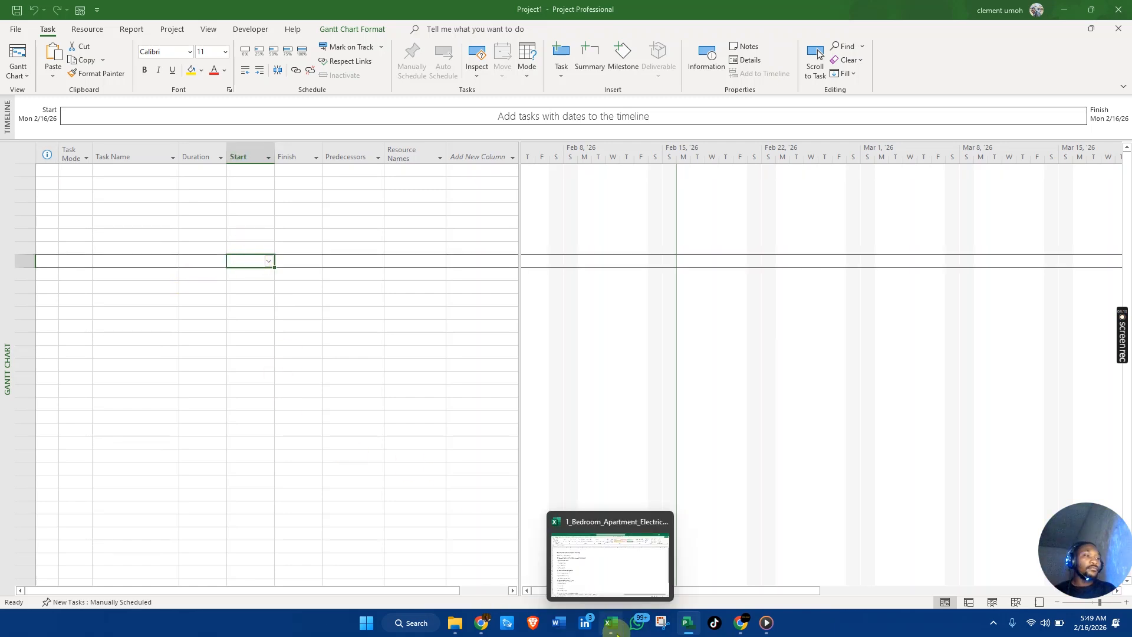
click(605, 588)
click(101, 584)
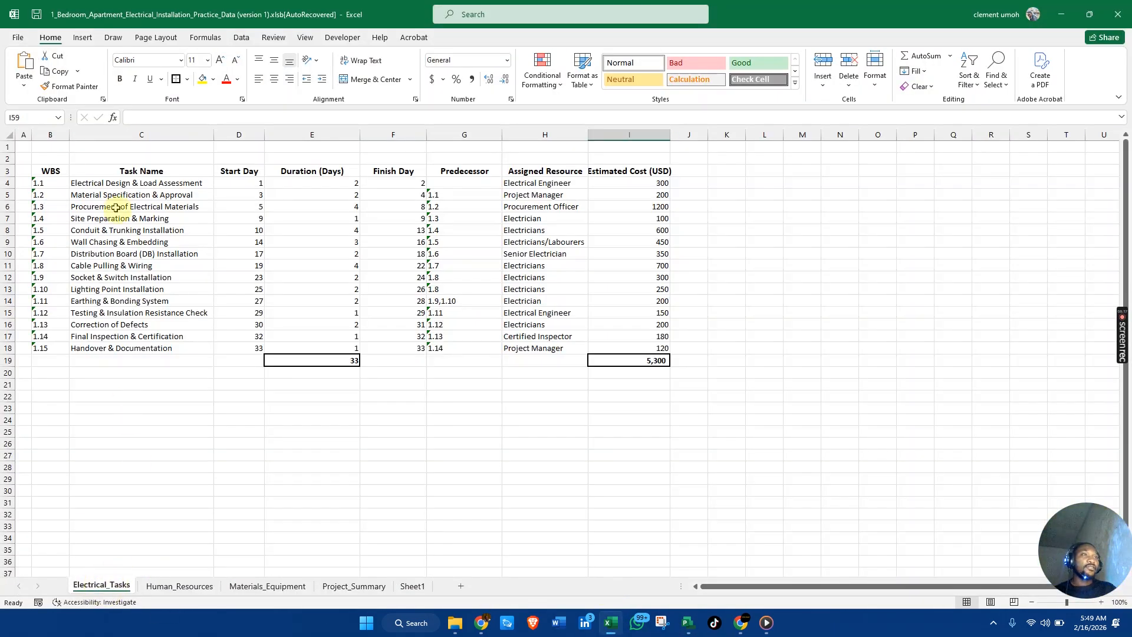
drag(151, 184, 156, 343)
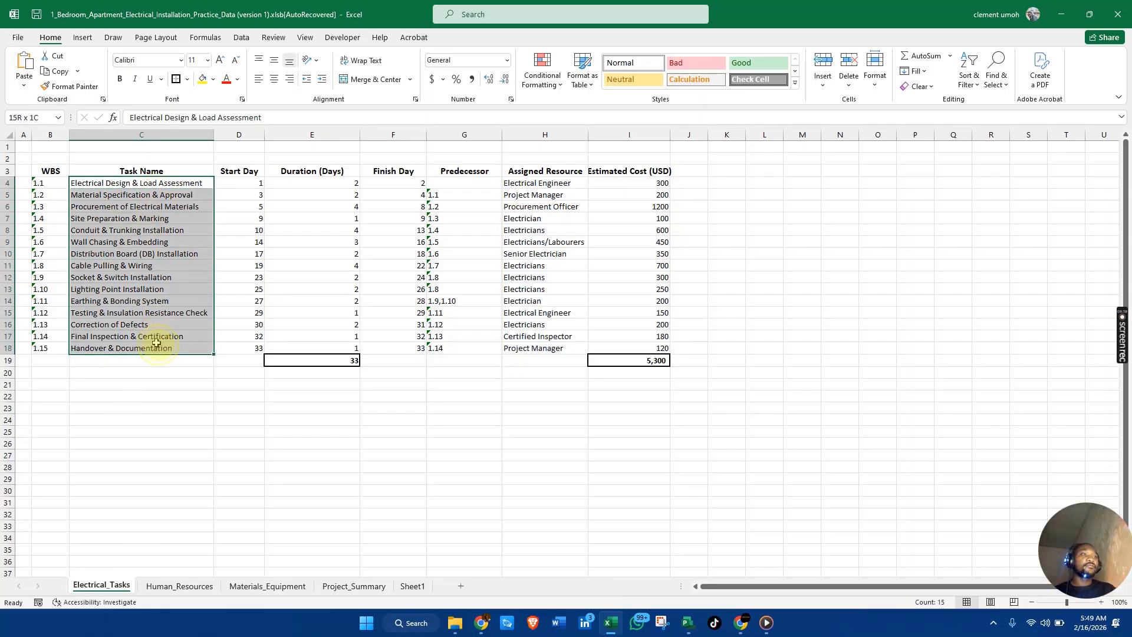
key(ctrl+c)
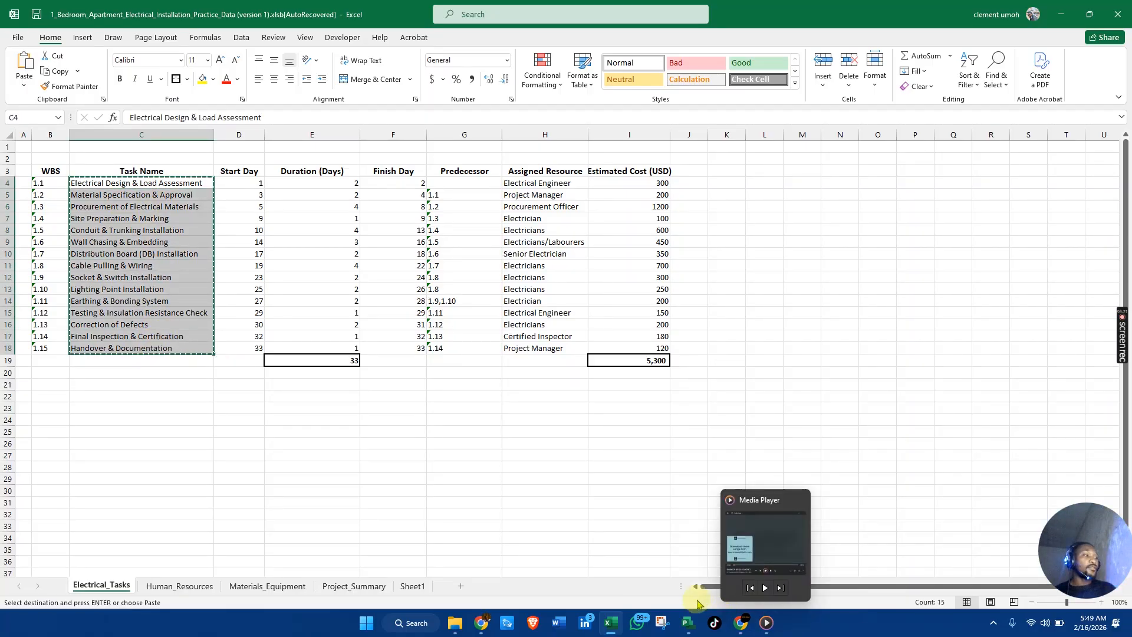
click(704, 575)
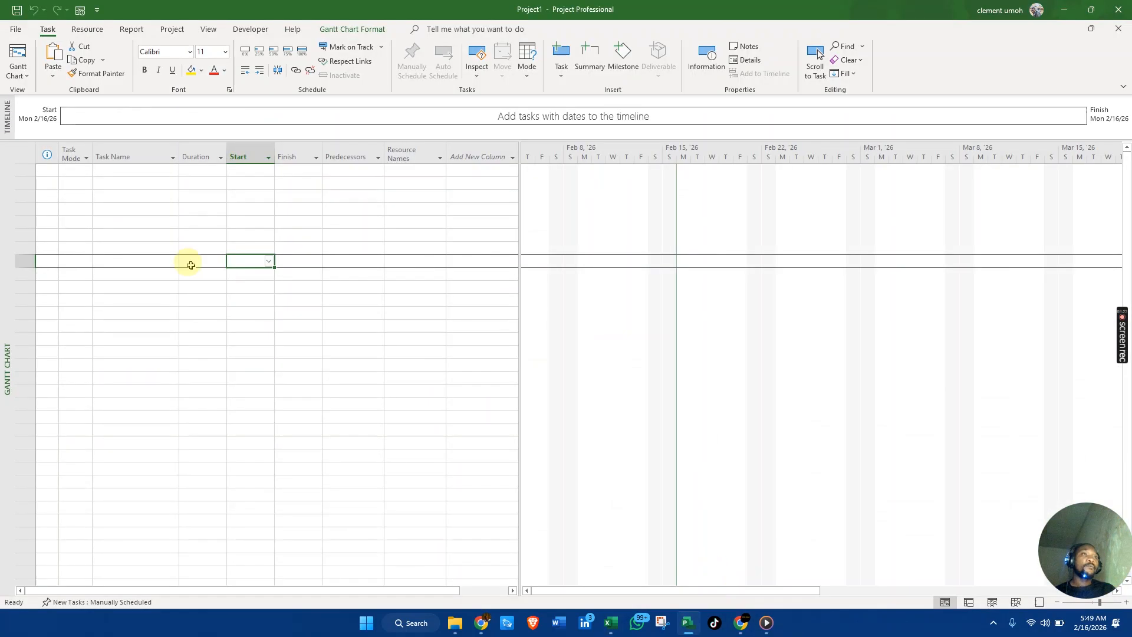
click(156, 171)
key(ctrl+v)
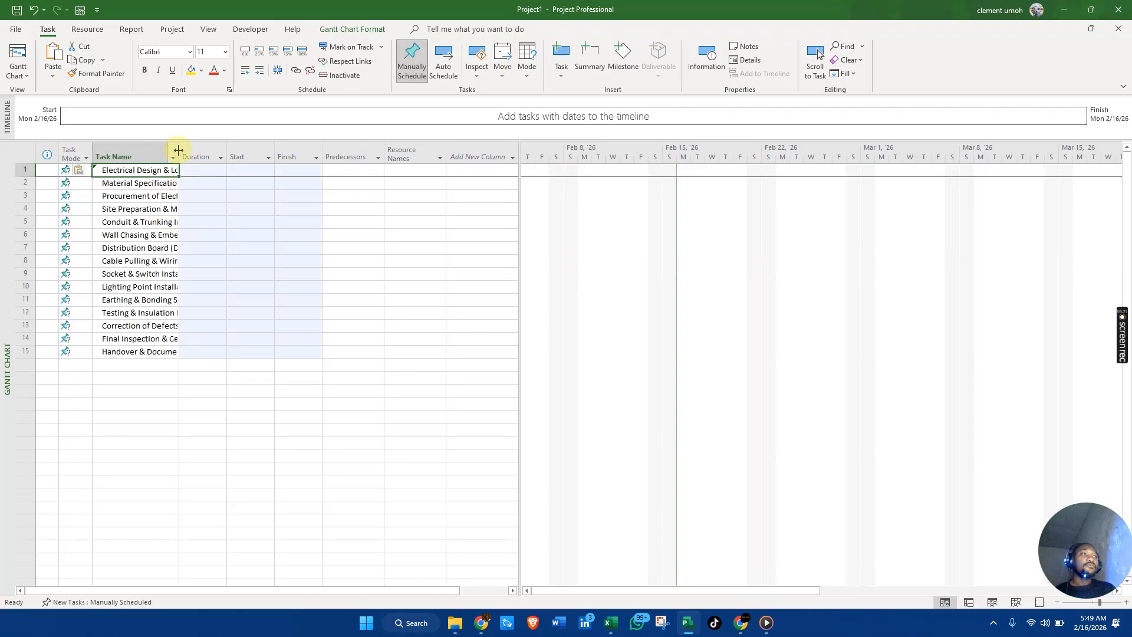
Undo the pasting of the task names so that the task sheet is empty again.
text(z)
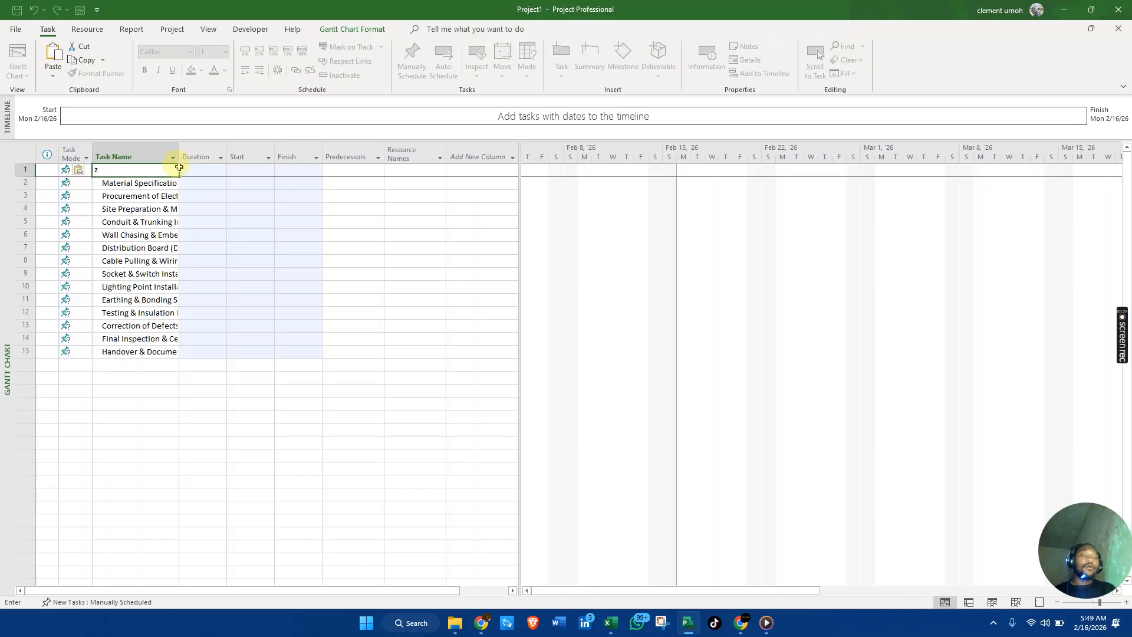
click(290, 215)
key(ctrl+z)
key(ctrl+z)
key(ctrl+z)
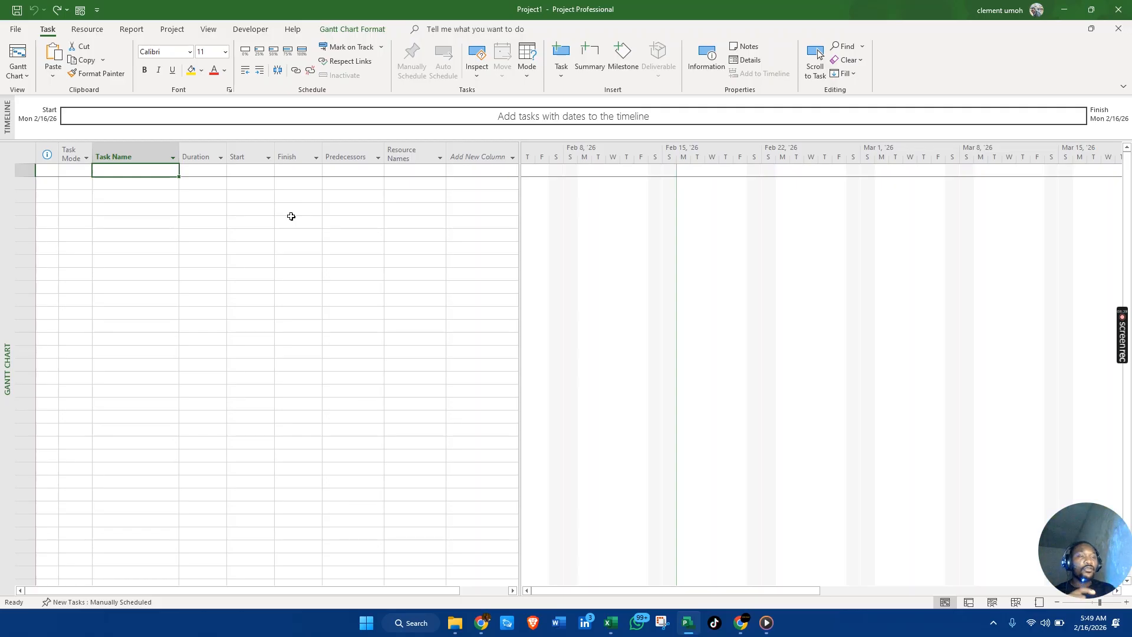
Switch the default mode for new tasks to Auto Scheduled and back to Manually Scheduled.
click(144, 607)
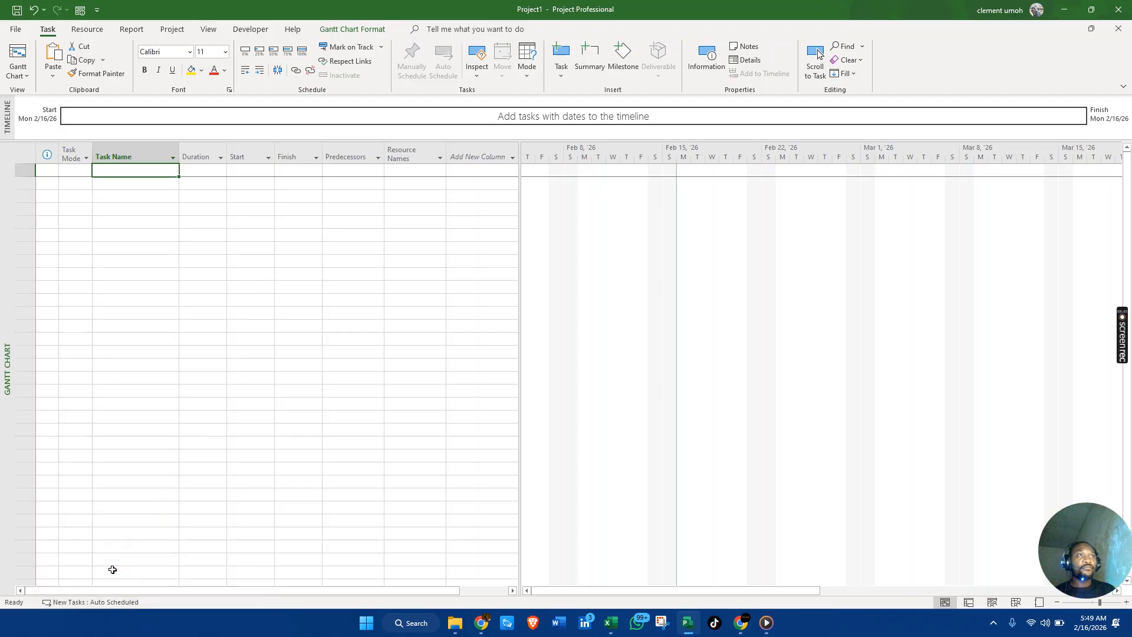
click(112, 569)
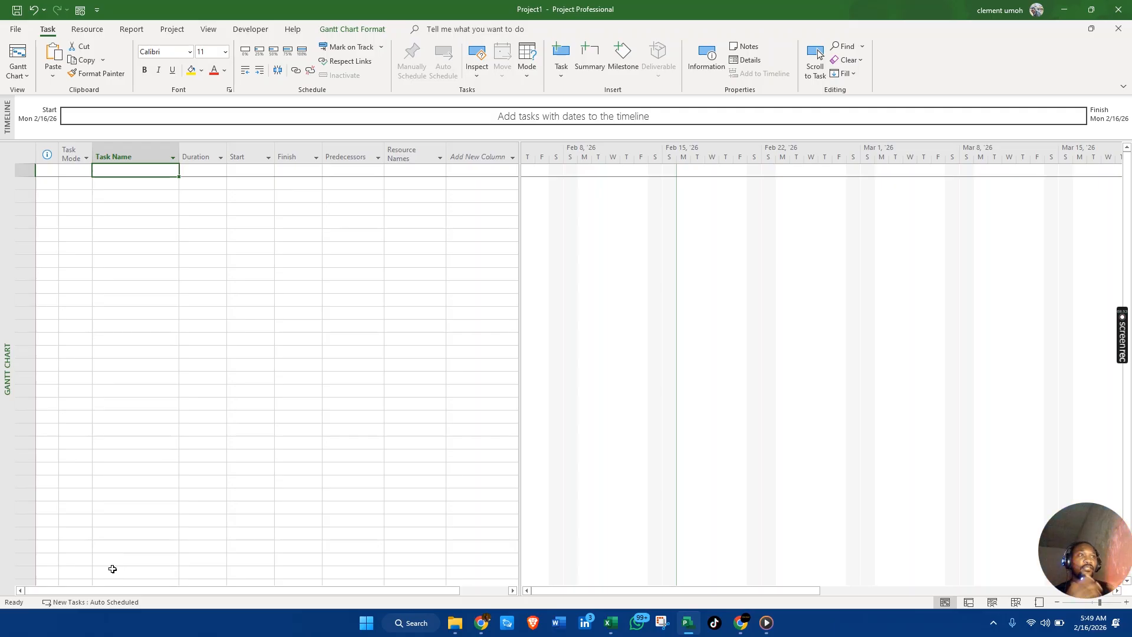
click(115, 601)
click(141, 585)
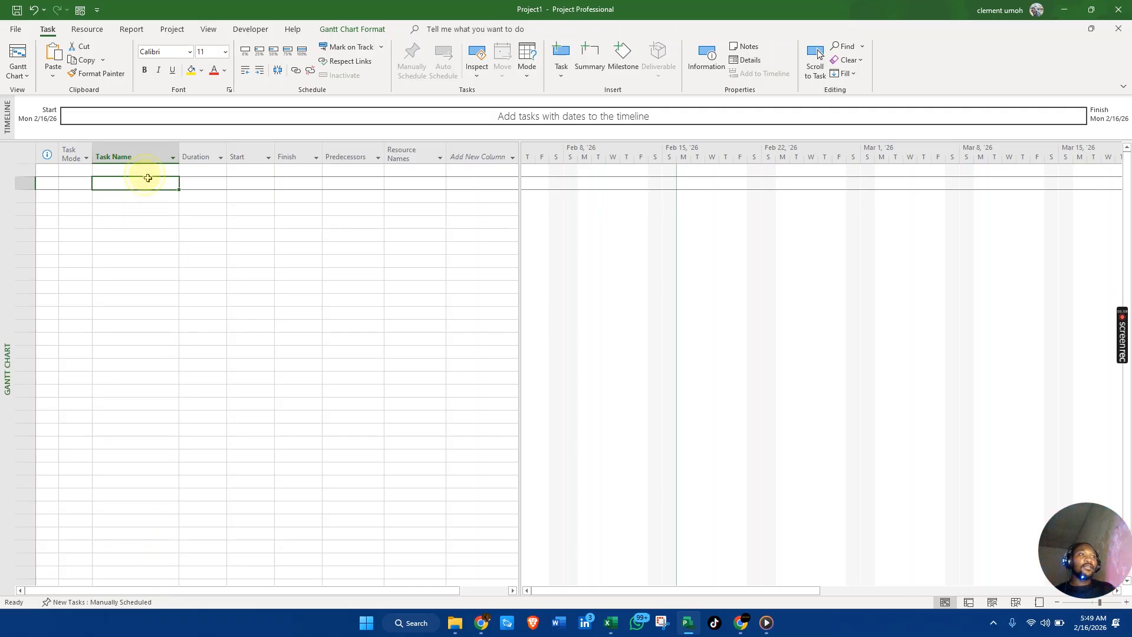
Add a task named "task 1" to the task sheet and set its task mode to Auto Scheduled.
text(task 1)
click(404, 273)
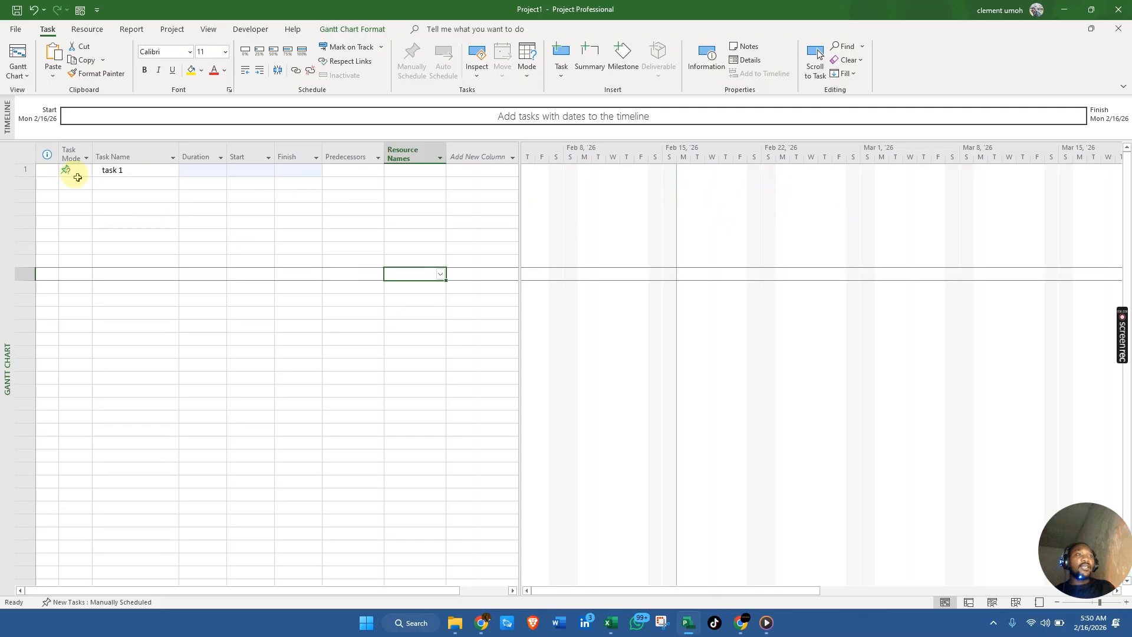
click(79, 170)
click(86, 171)
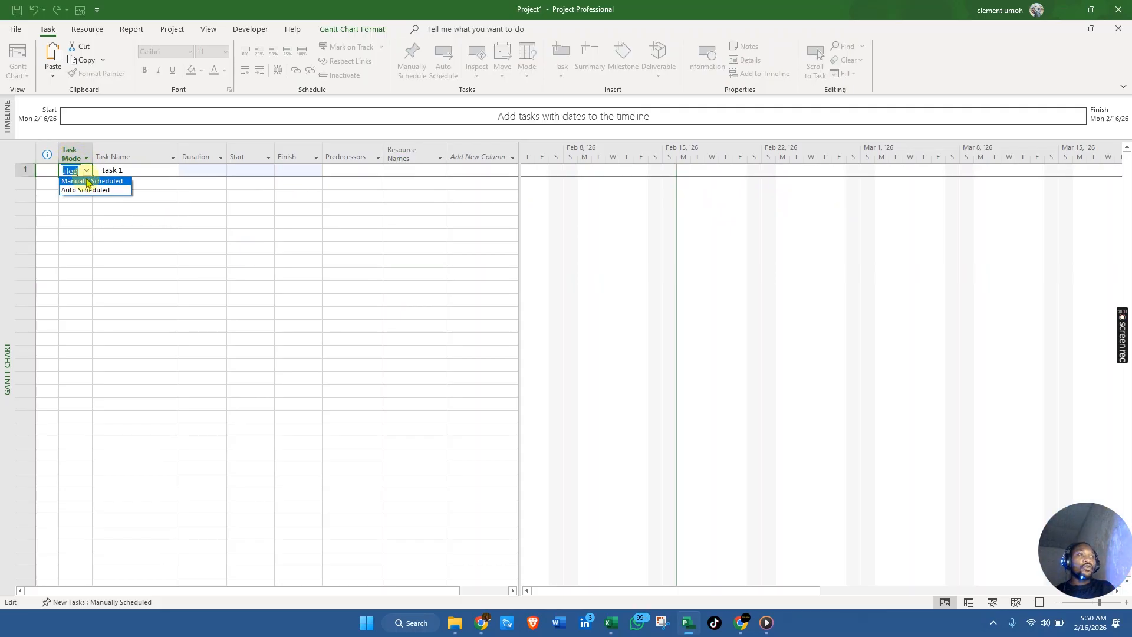
click(88, 190)
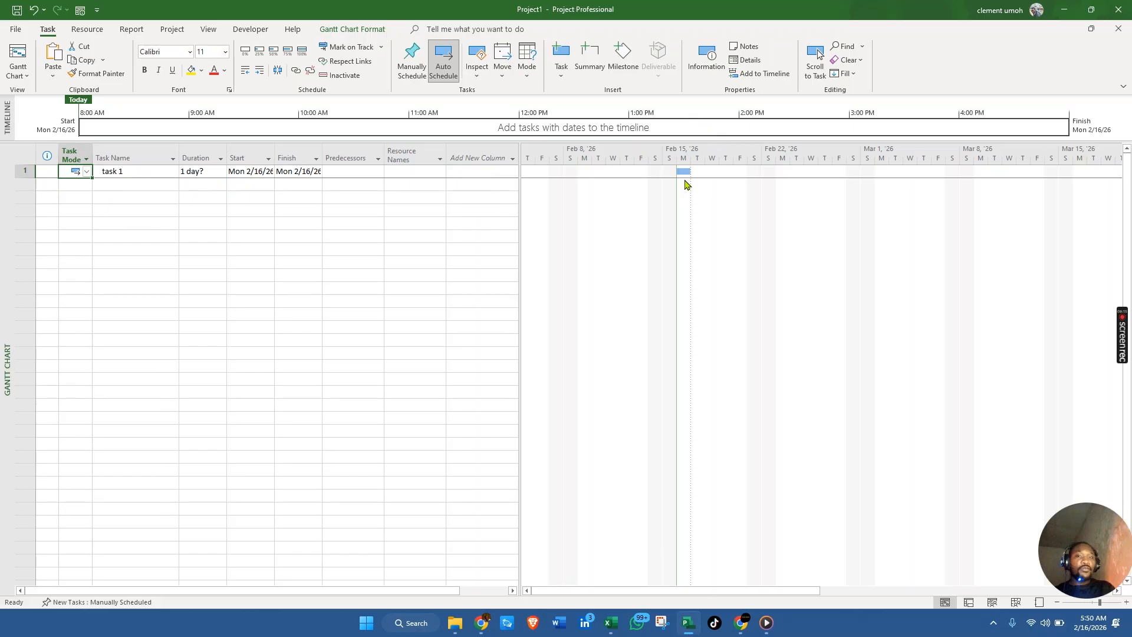
Add a manually scheduled task named "task 2" below task 1.
click(144, 184)
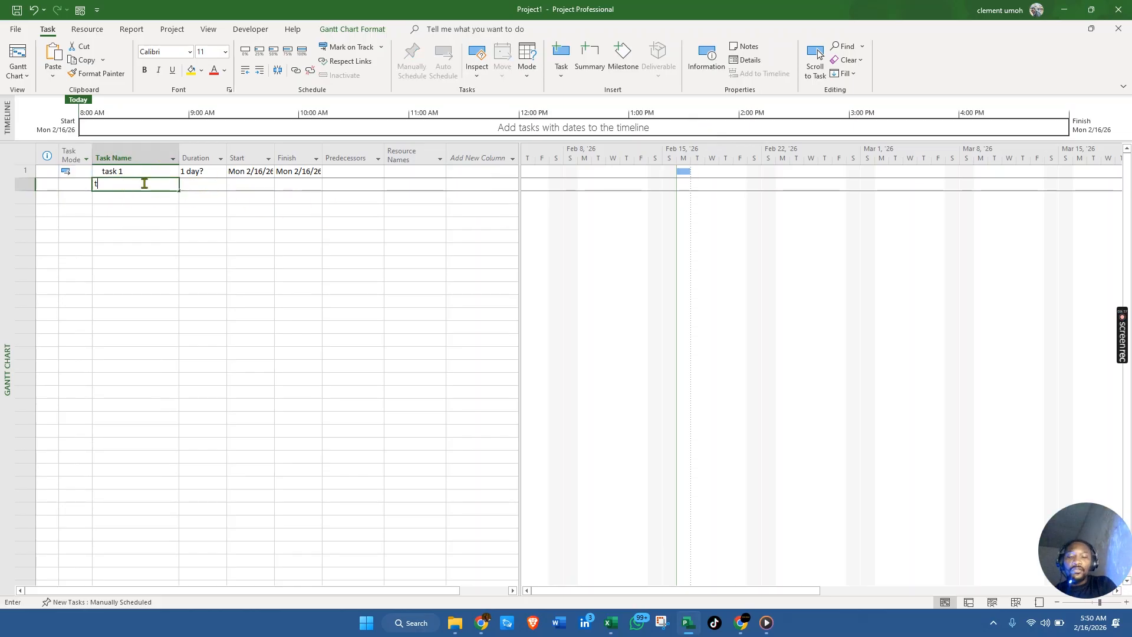
text(task)
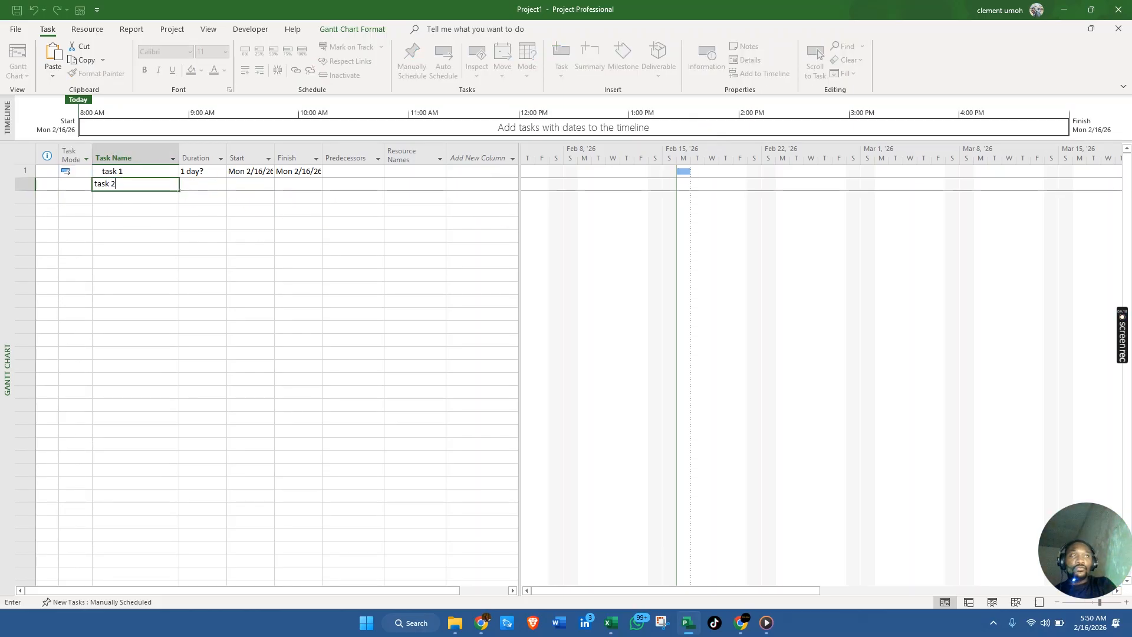
text( 2)
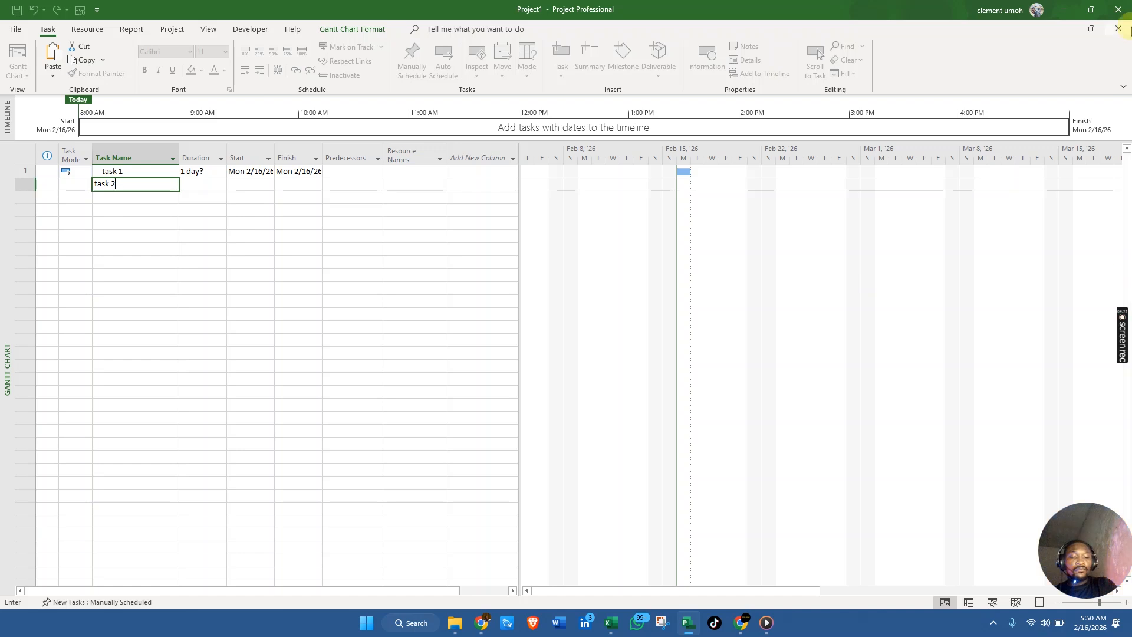
key(Return)
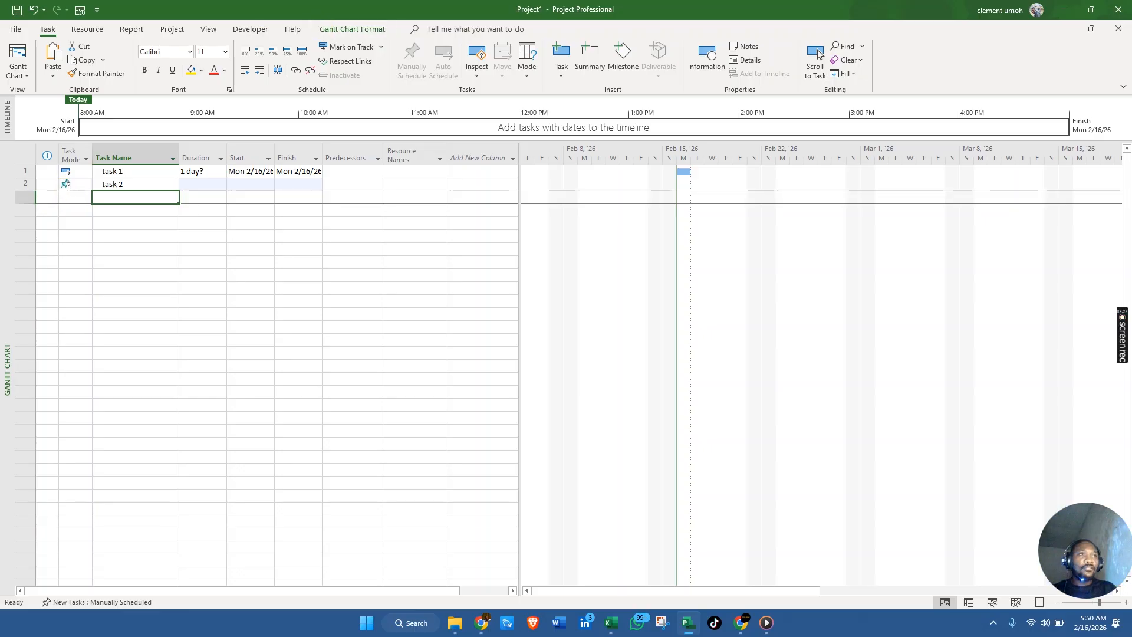
Set the default mode for new tasks to Auto Scheduled and add a task named "task 3" below task 2.
click(94, 602)
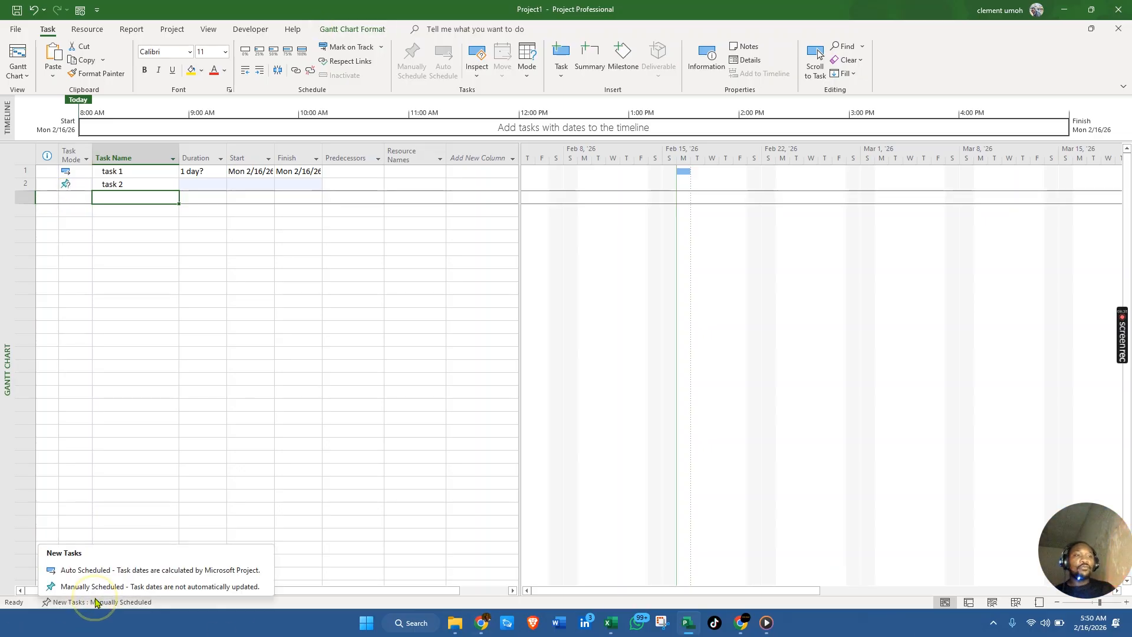
click(114, 573)
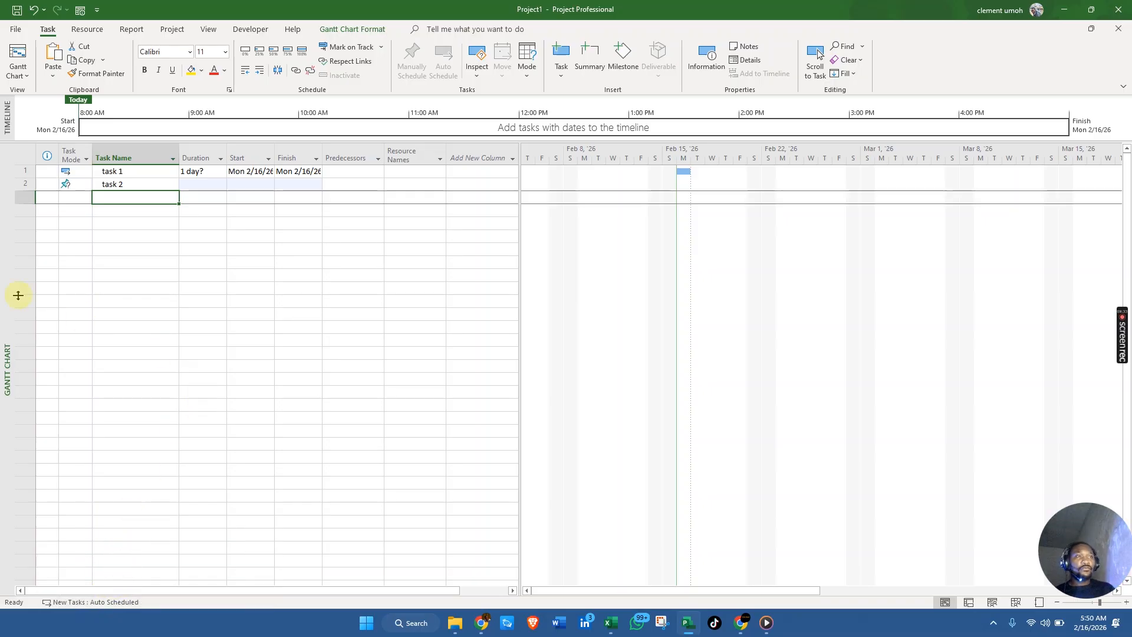
click(118, 195)
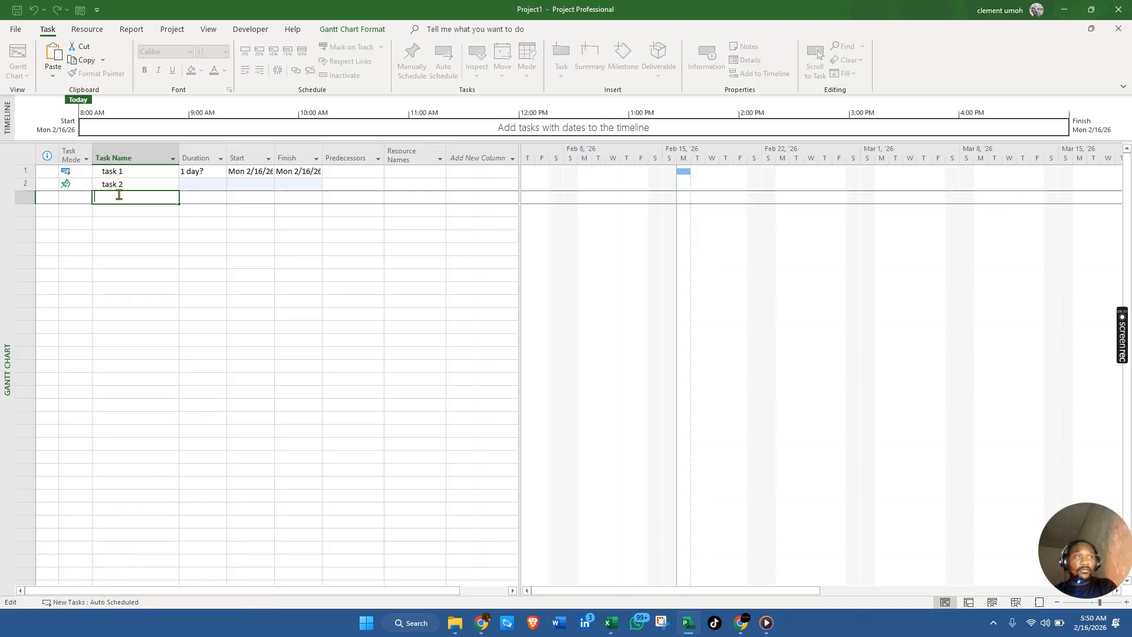
text(task 3)
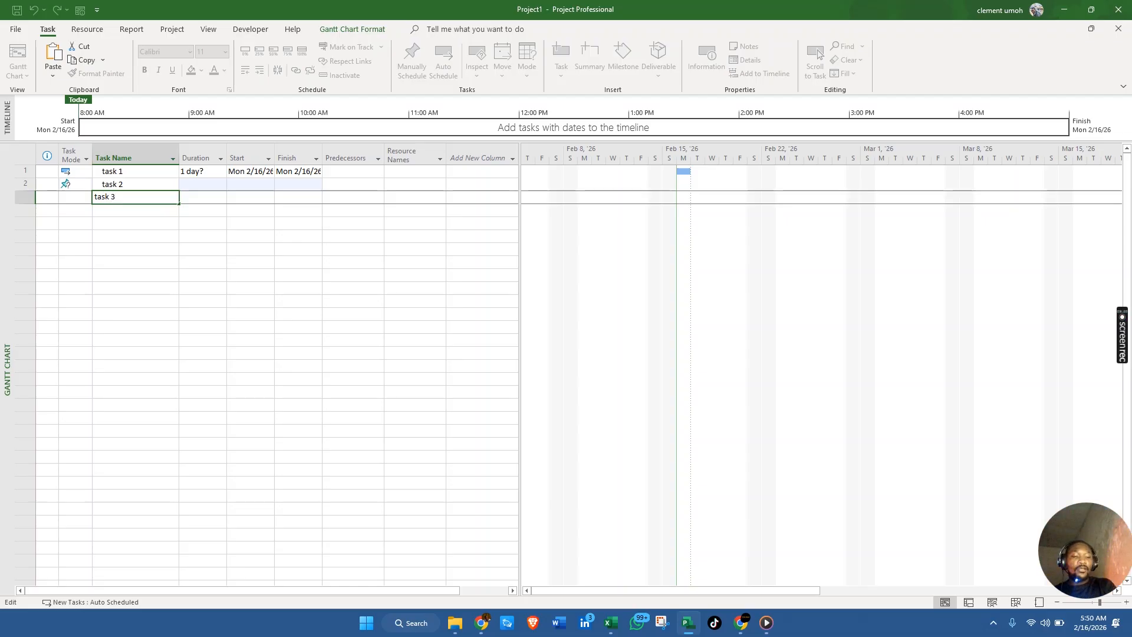
key(Return)
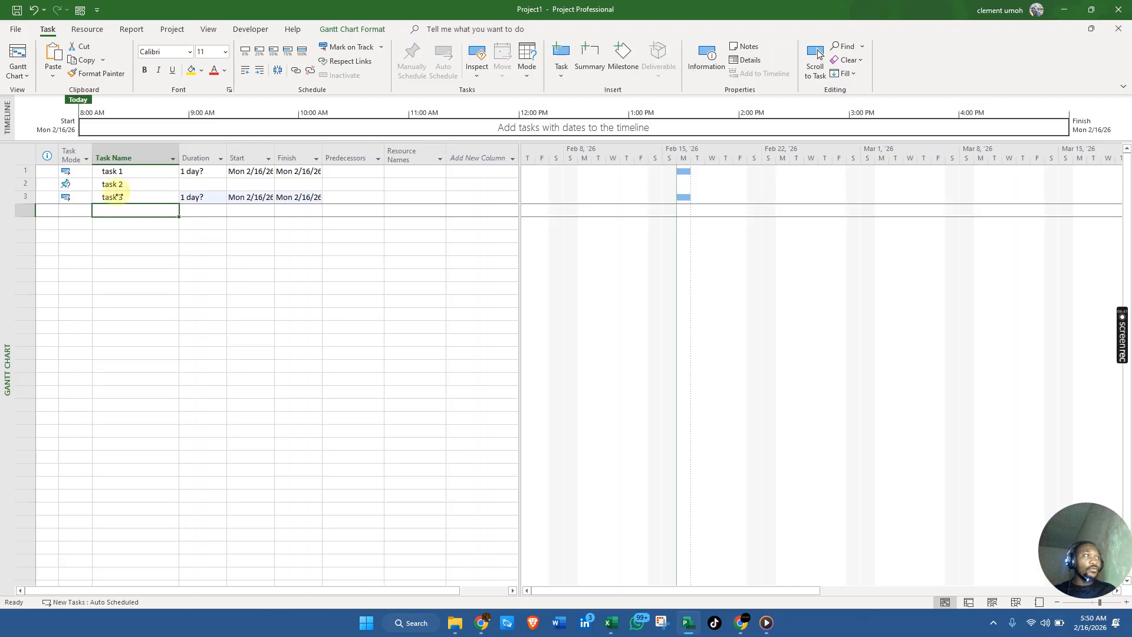
Switch task 1's mode to Manually Scheduled and delete the three practice tasks from the sheet.
click(82, 173)
click(86, 171)
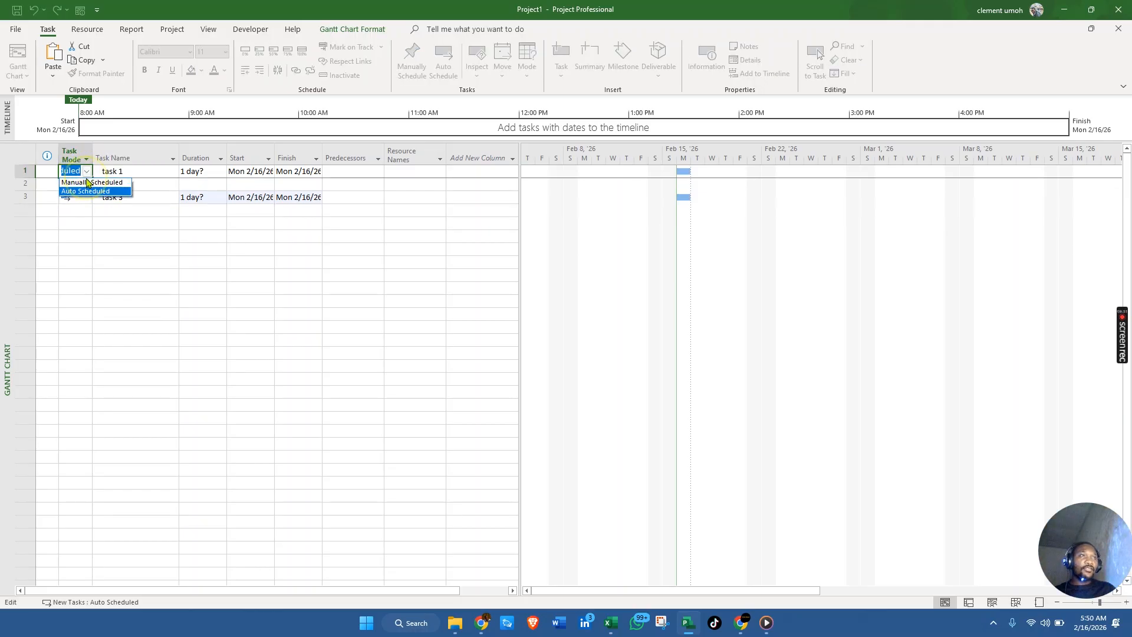
click(88, 183)
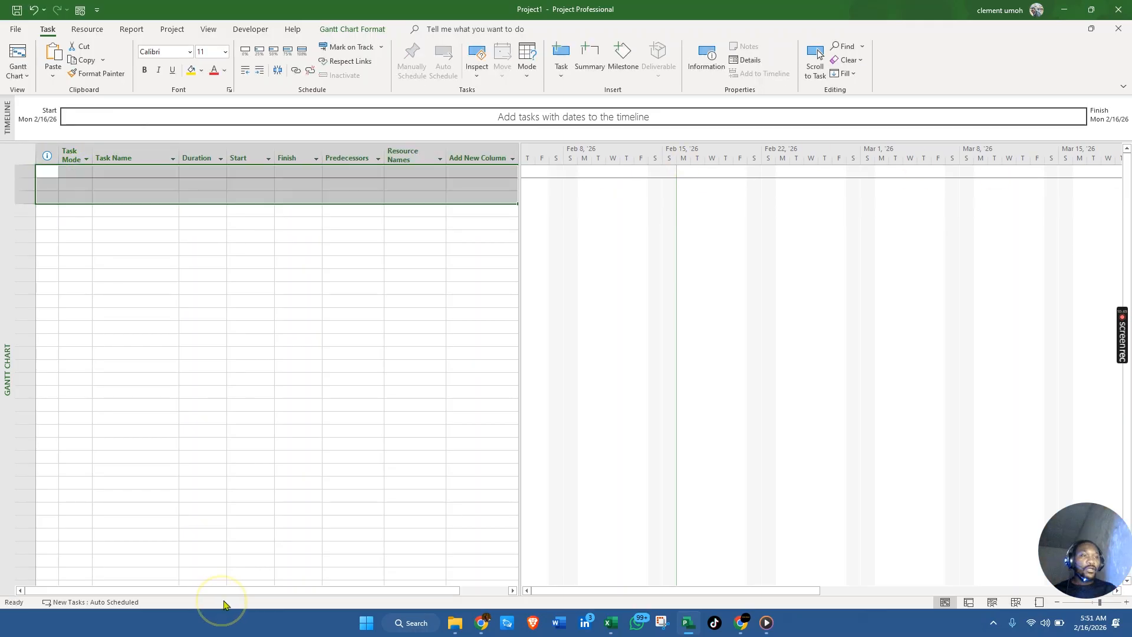
Set the default mode for new tasks to Auto Scheduled, and paste the copied Excel task names into the Task Name column, widened to fit.
click(121, 601)
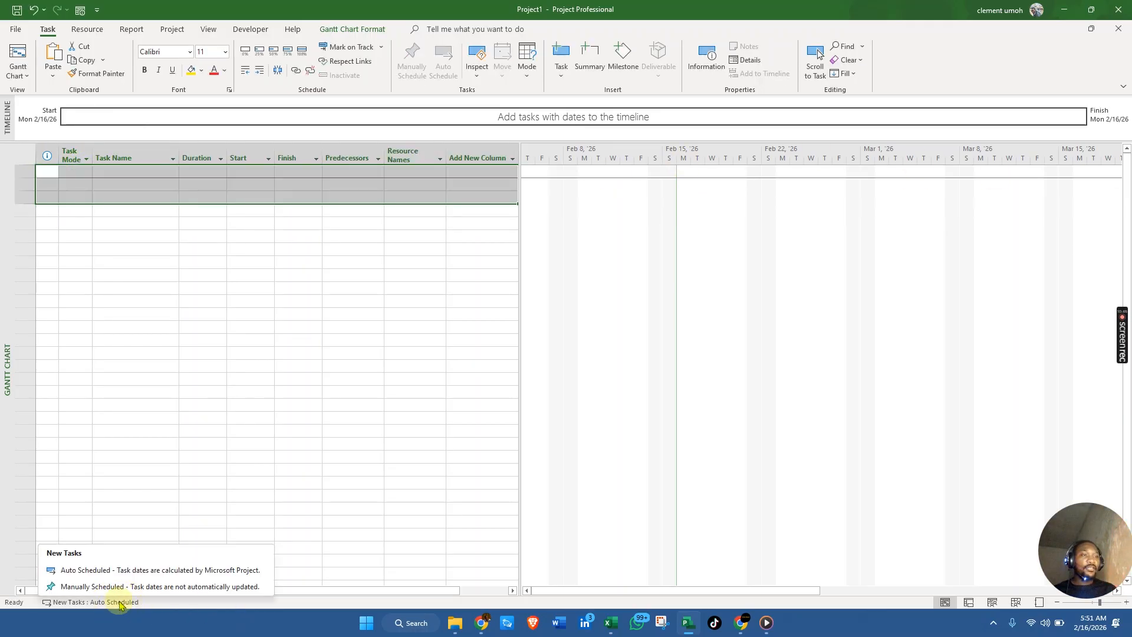
click(120, 569)
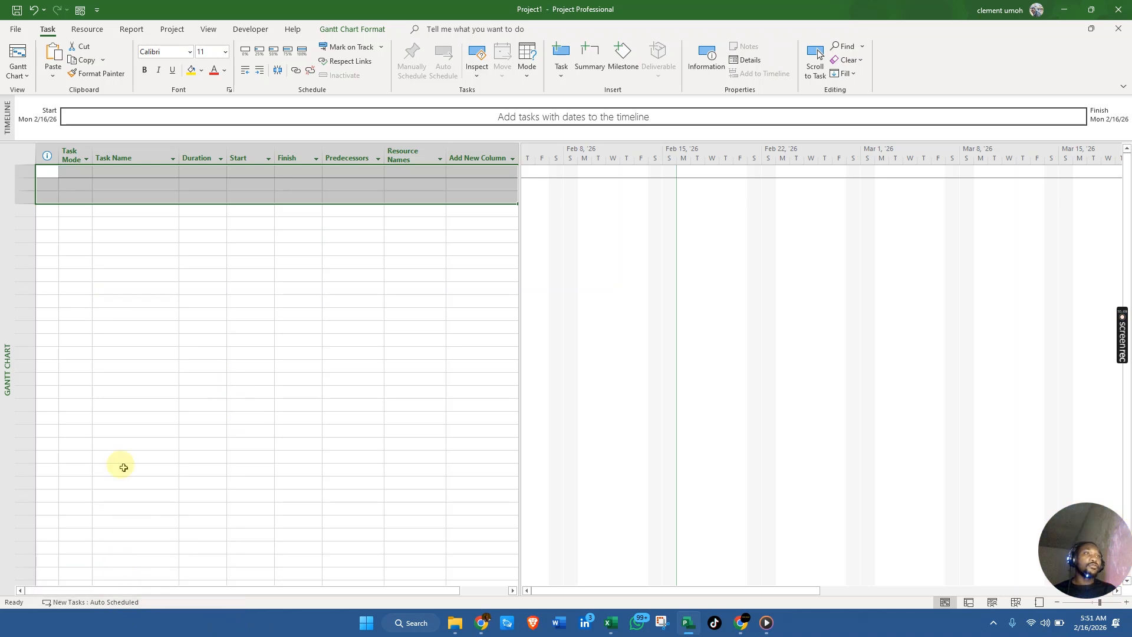
click(101, 366)
click(157, 176)
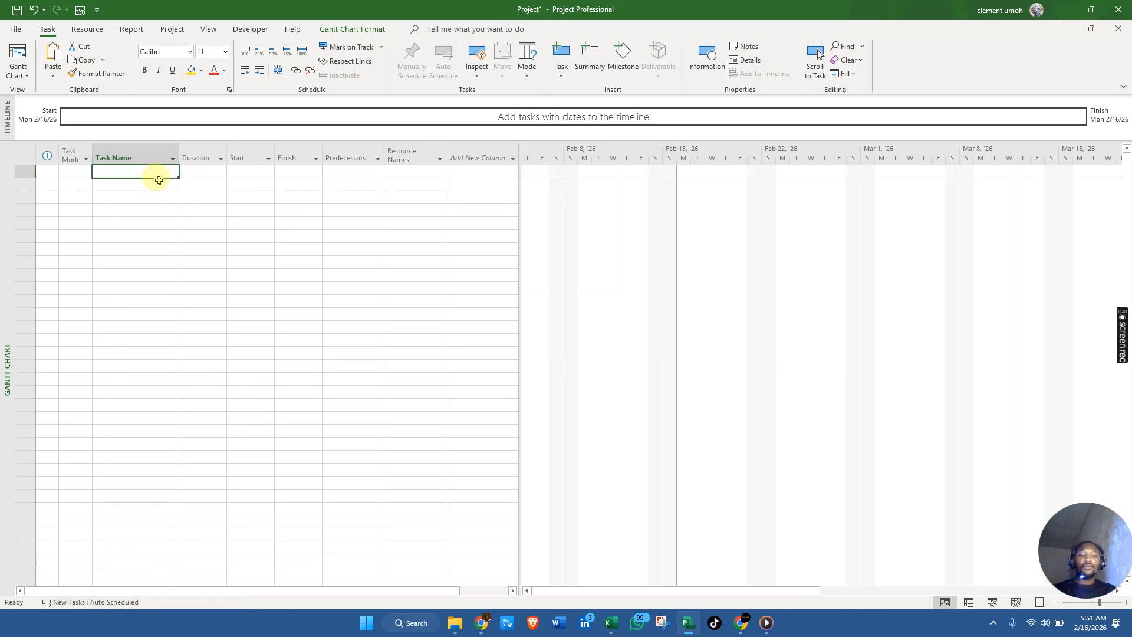
key(ctrl+v)
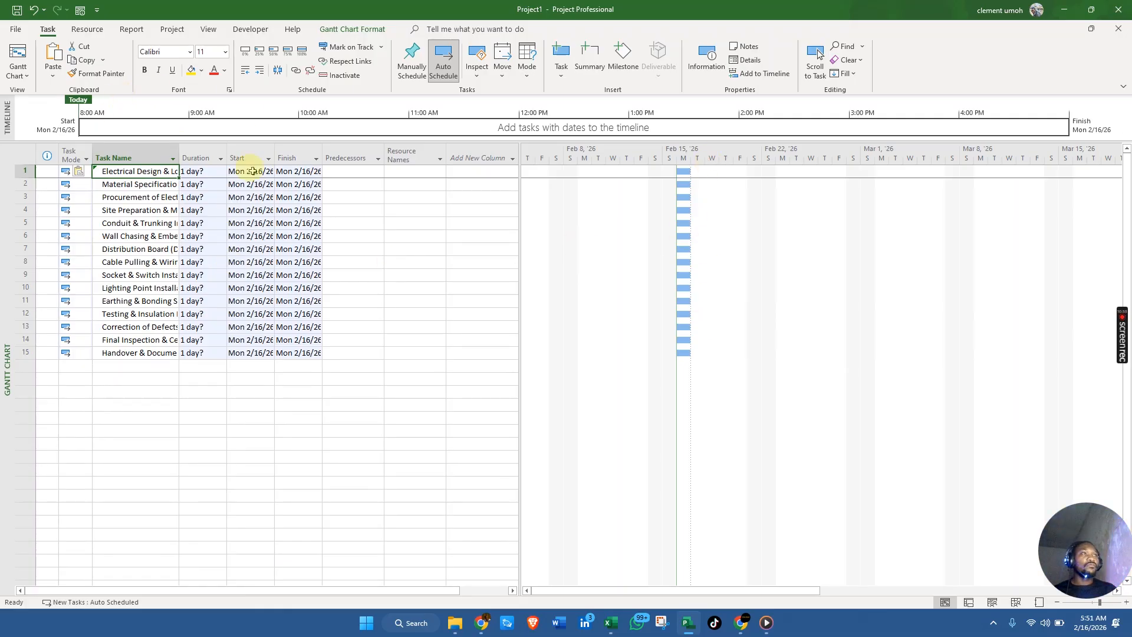
drag(179, 157, 267, 165)
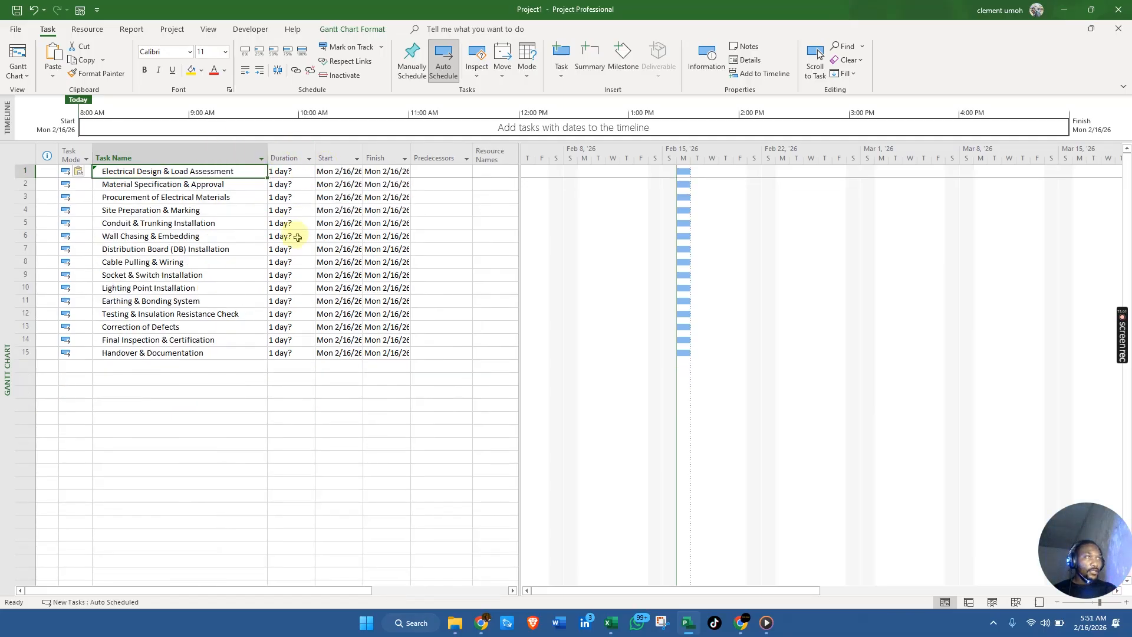
Copy the task durations in E4:E18 of the Excel sheet Electrical_Tasks and paste them into the Project Duration column for tasks 1 to 15.
key(alt+Tab)
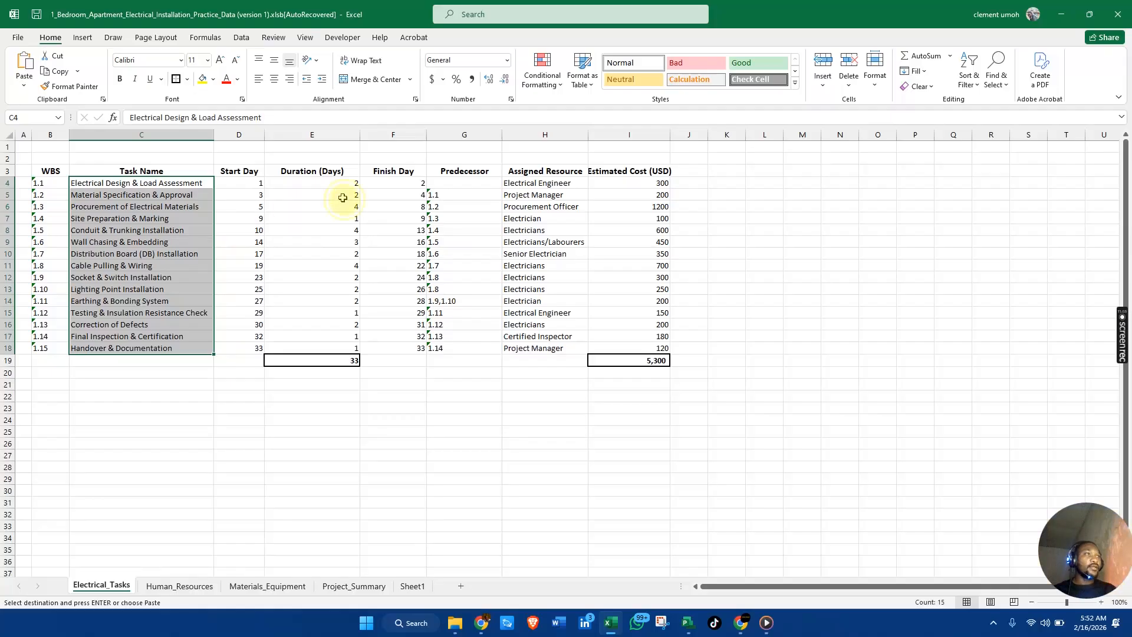
drag(352, 183, 349, 344)
key(ctrl+c)
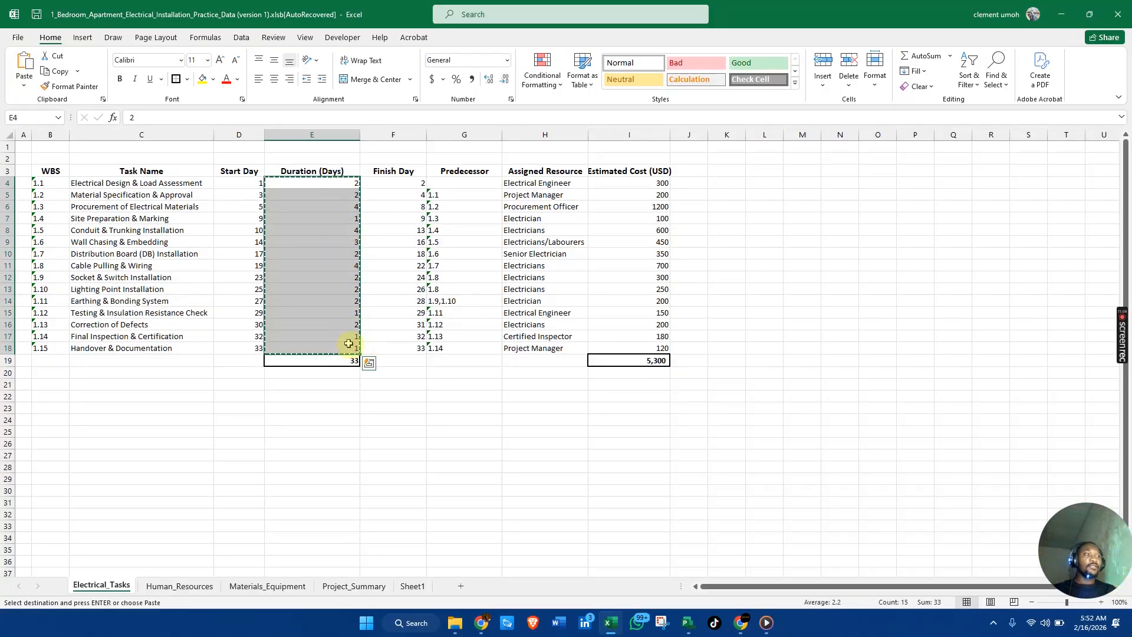
key(alt+Tab)
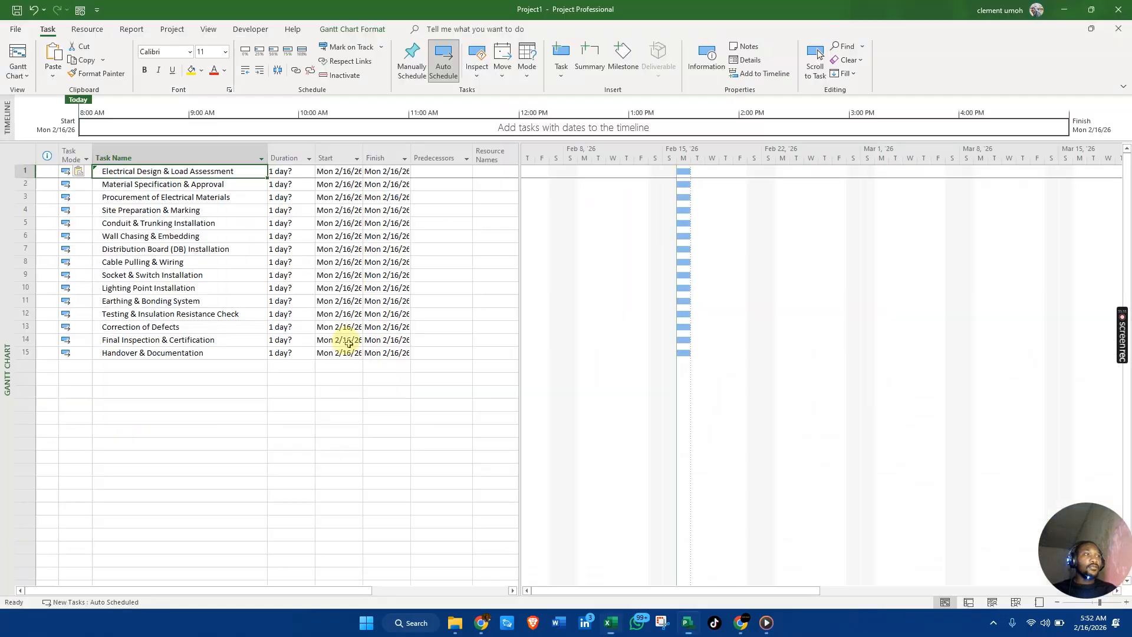
click(289, 171)
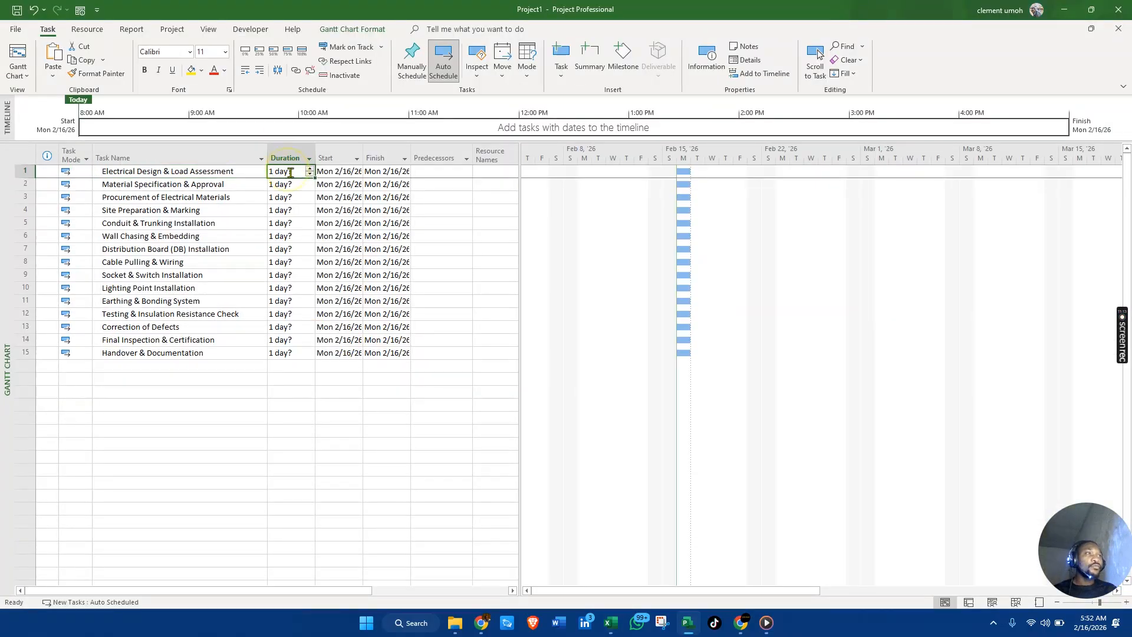
drag(298, 172, 287, 349)
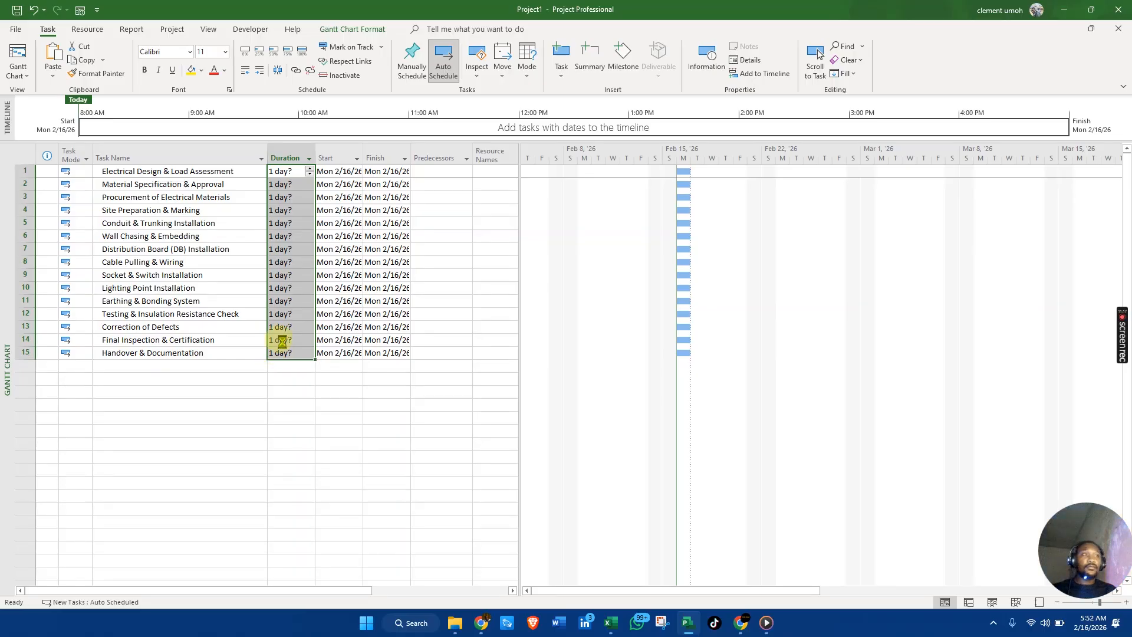
key(ctrl+v)
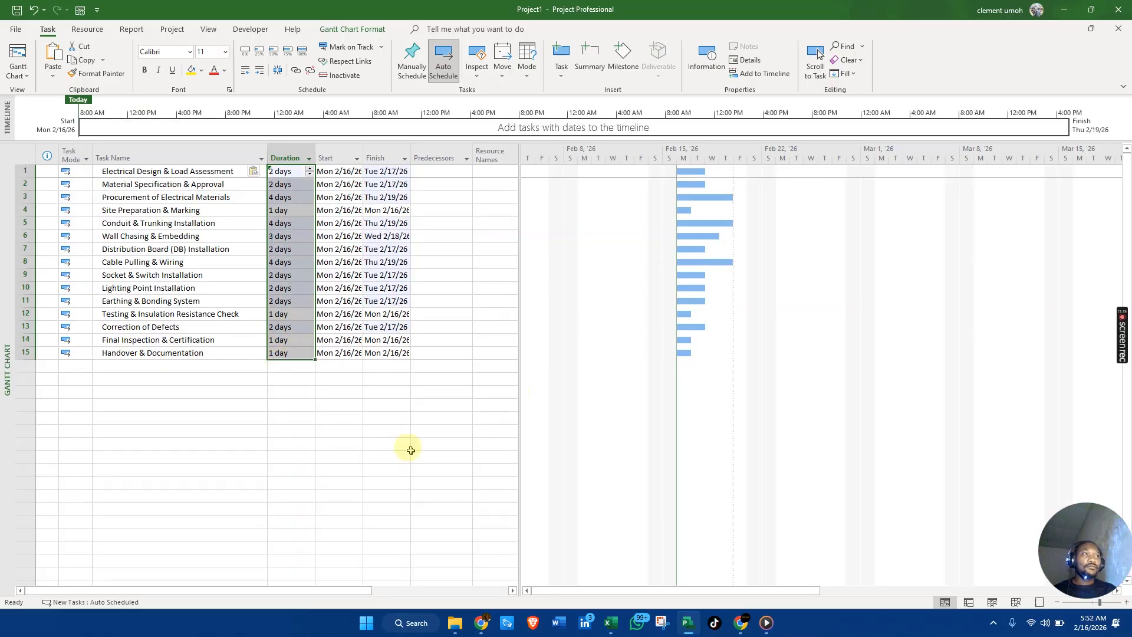
click(387, 418)
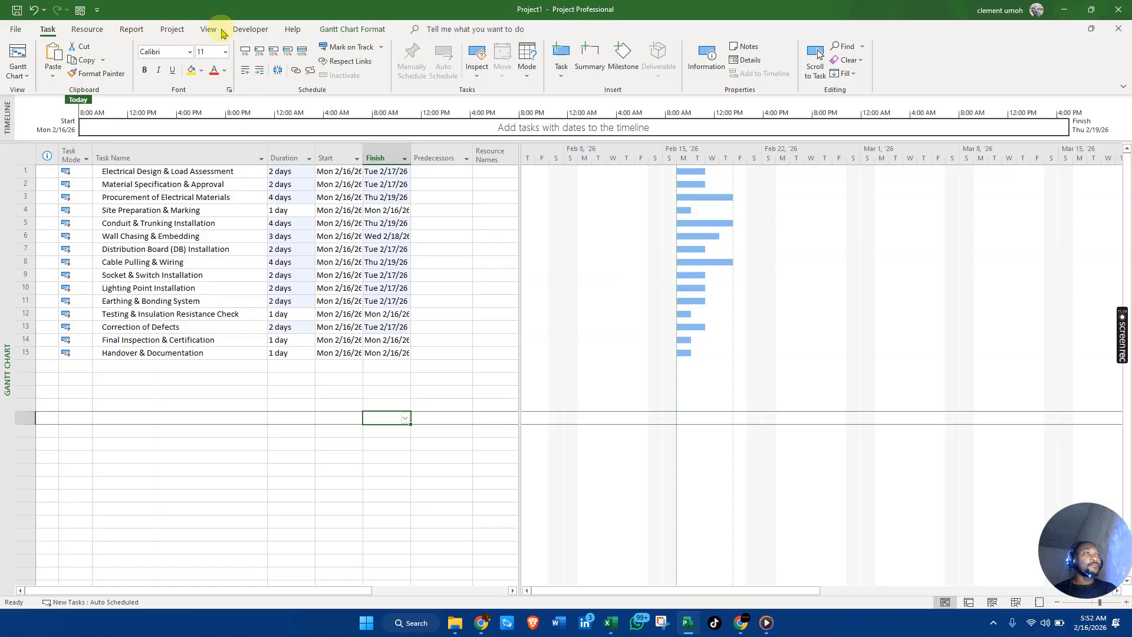
Show the project summary task and widen the Start and Finish columns to fit their dates.
click(339, 29)
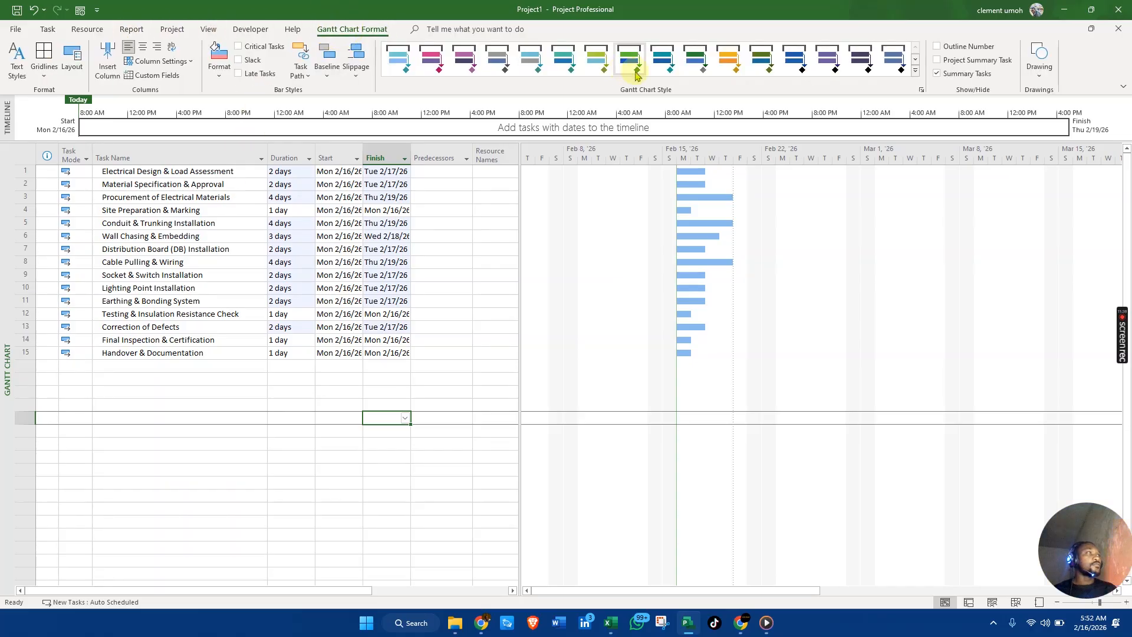
click(937, 61)
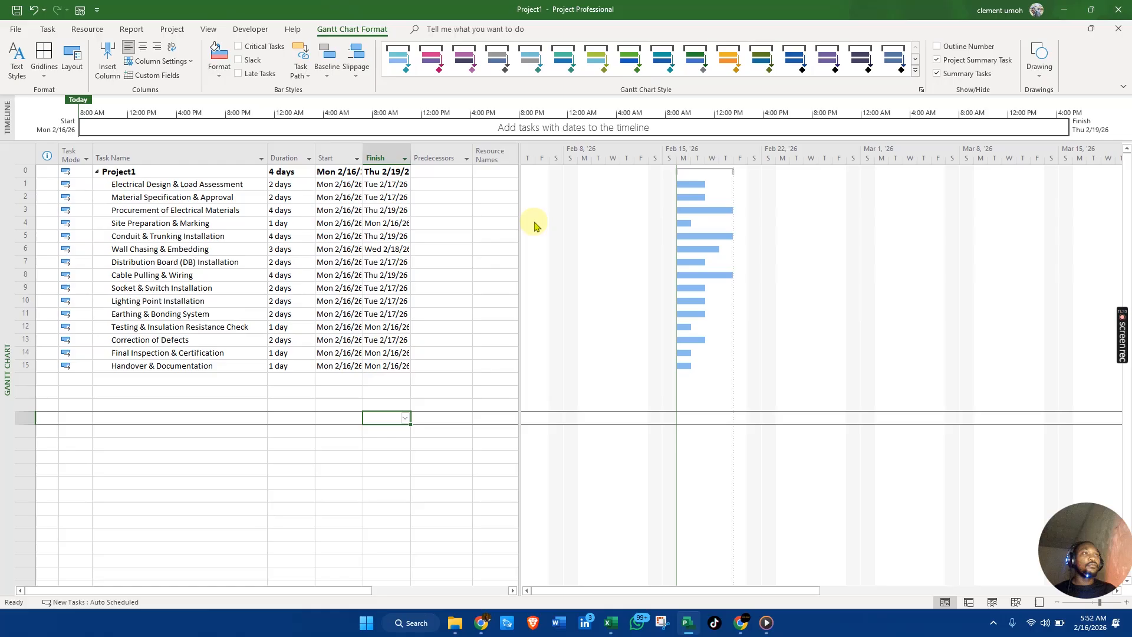
click(300, 172)
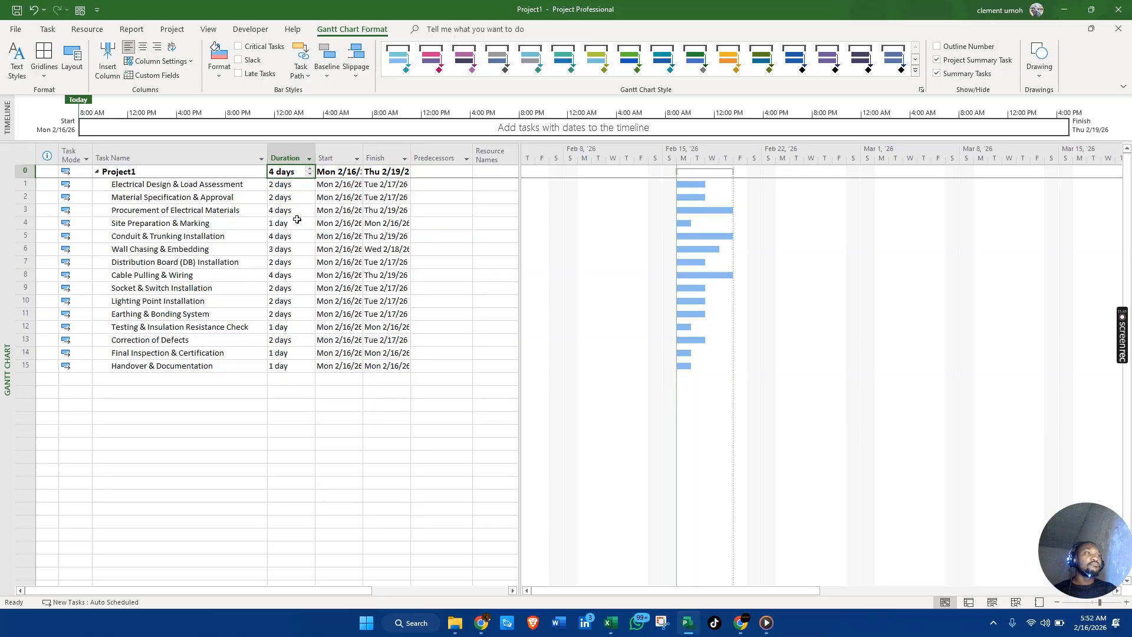
drag(362, 155, 438, 159)
click(437, 402)
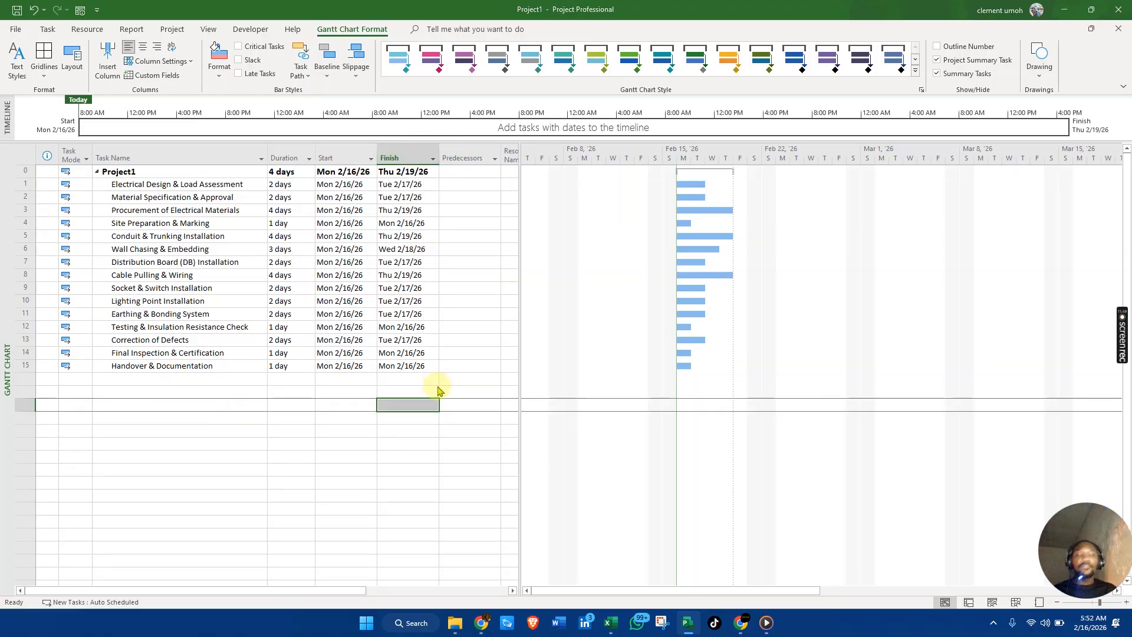
Compare the total duration in the Excel sheet with the Project summary row, and check the first task's duration, start and finish.
key(alt+Tab)
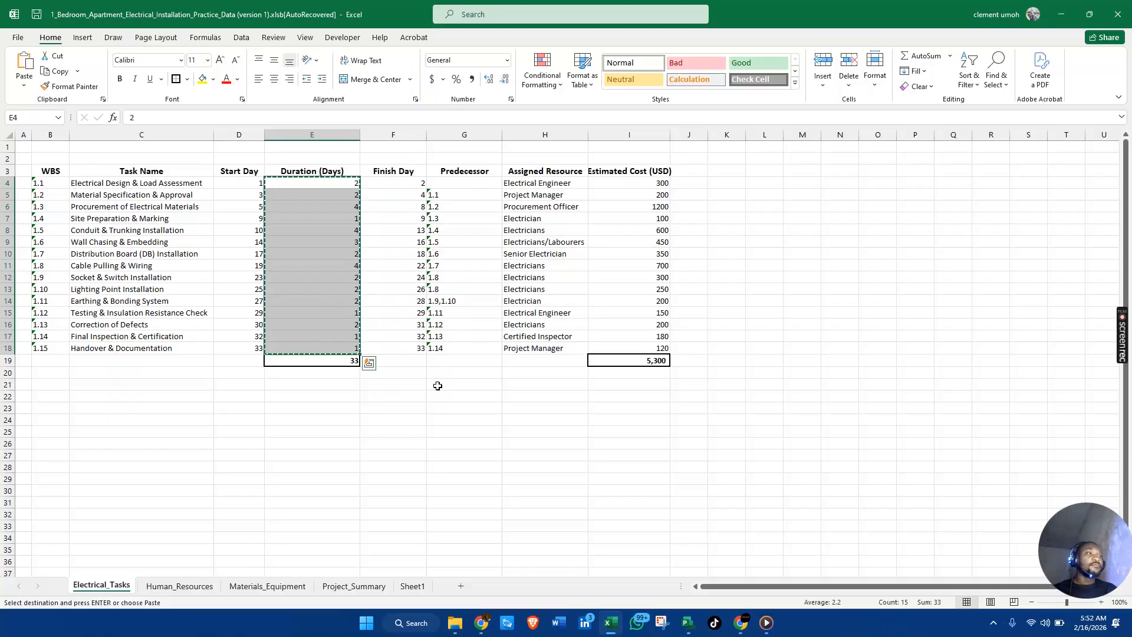
key(alt+Tab)
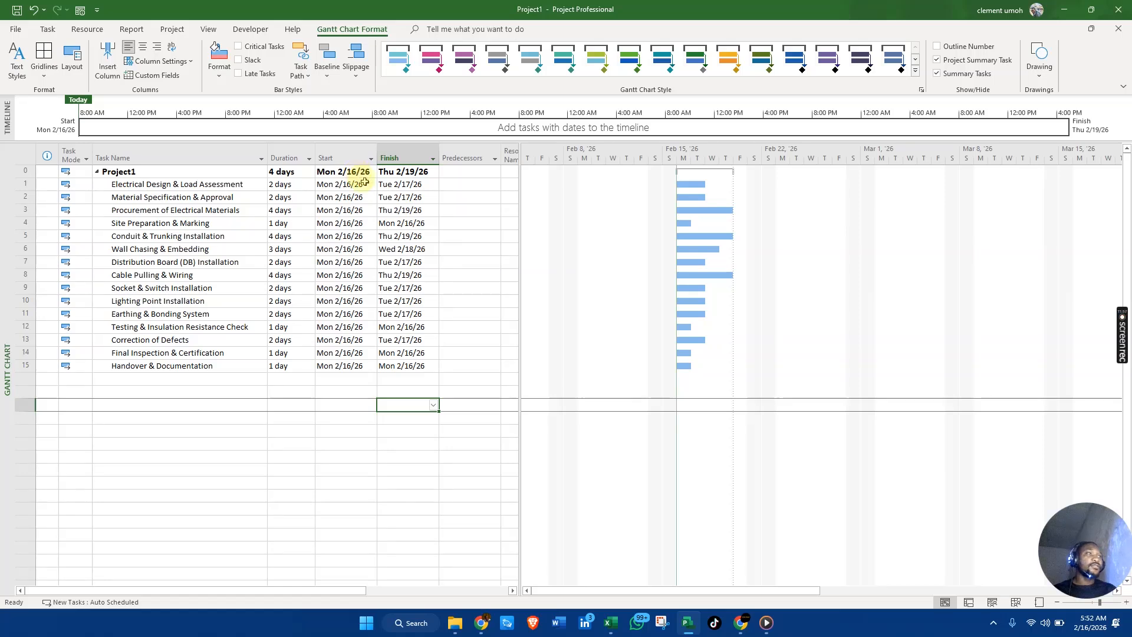
click(340, 176)
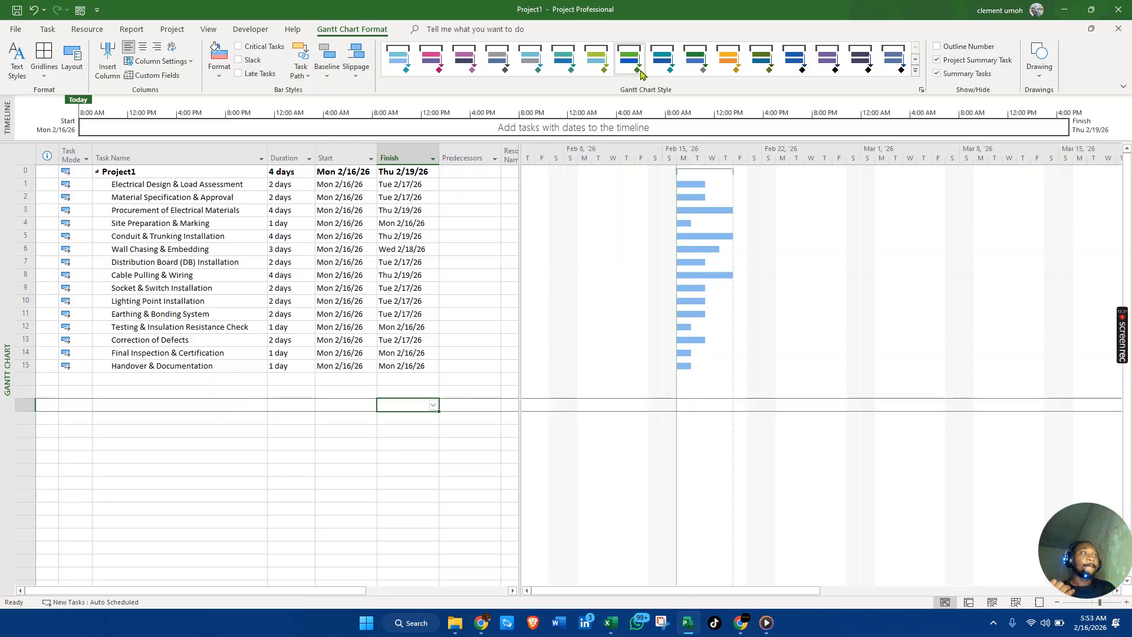
click(291, 188)
click(329, 186)
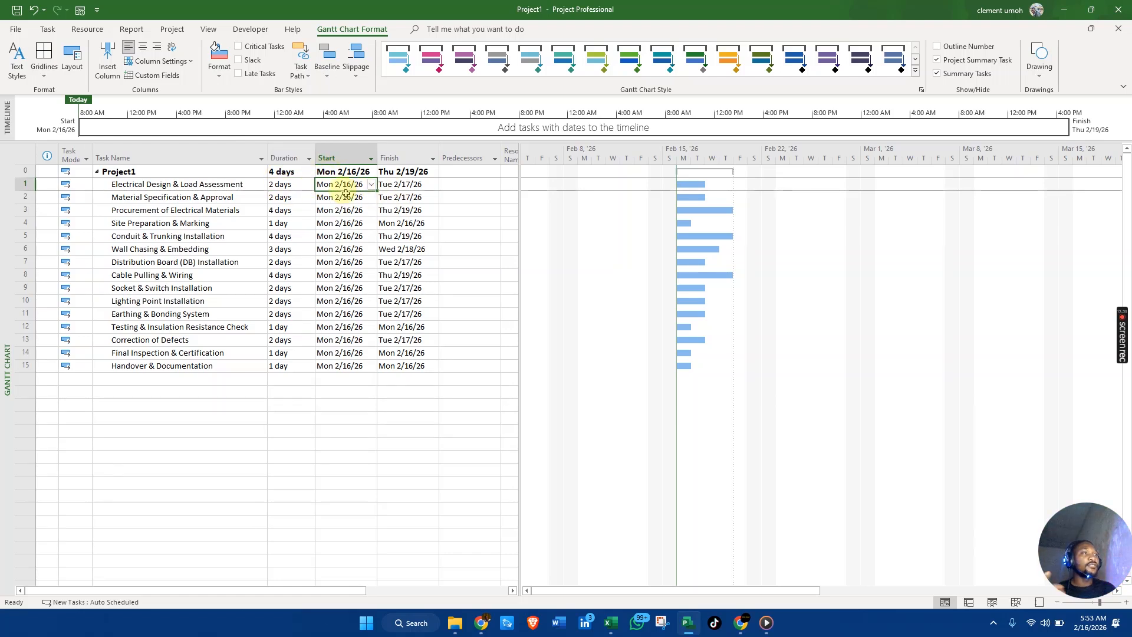
click(408, 184)
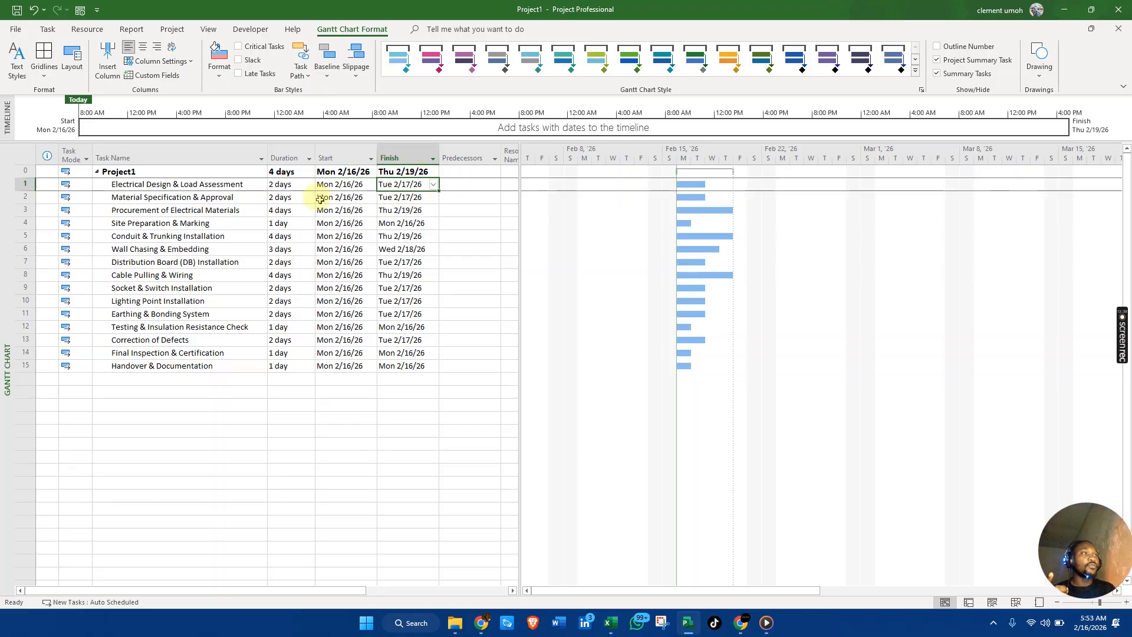
Set the start of Material Specification & Approval to Wed 2/18/26, moving it without adding a link and suppressing further Planning Wizard advice.
click(348, 197)
click(371, 198)
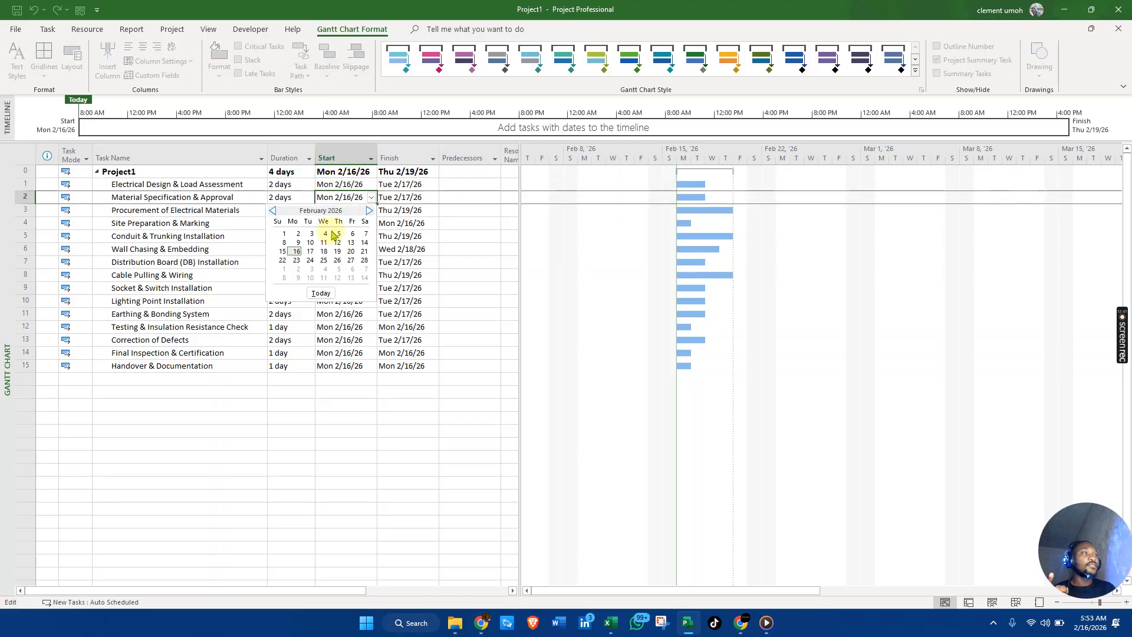
click(311, 252)
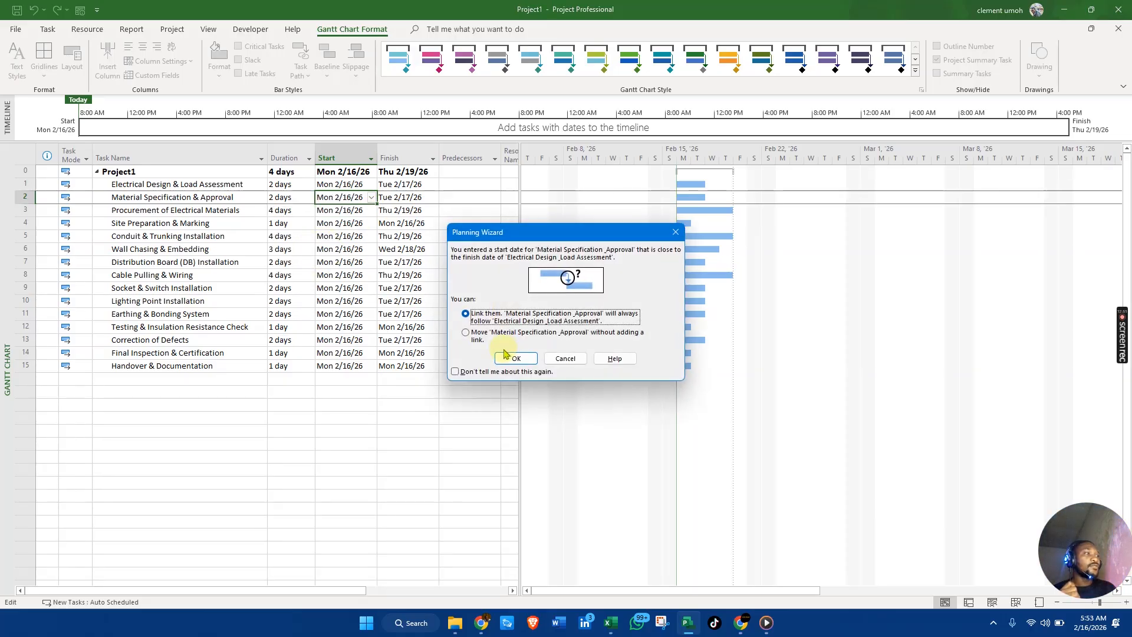
click(479, 335)
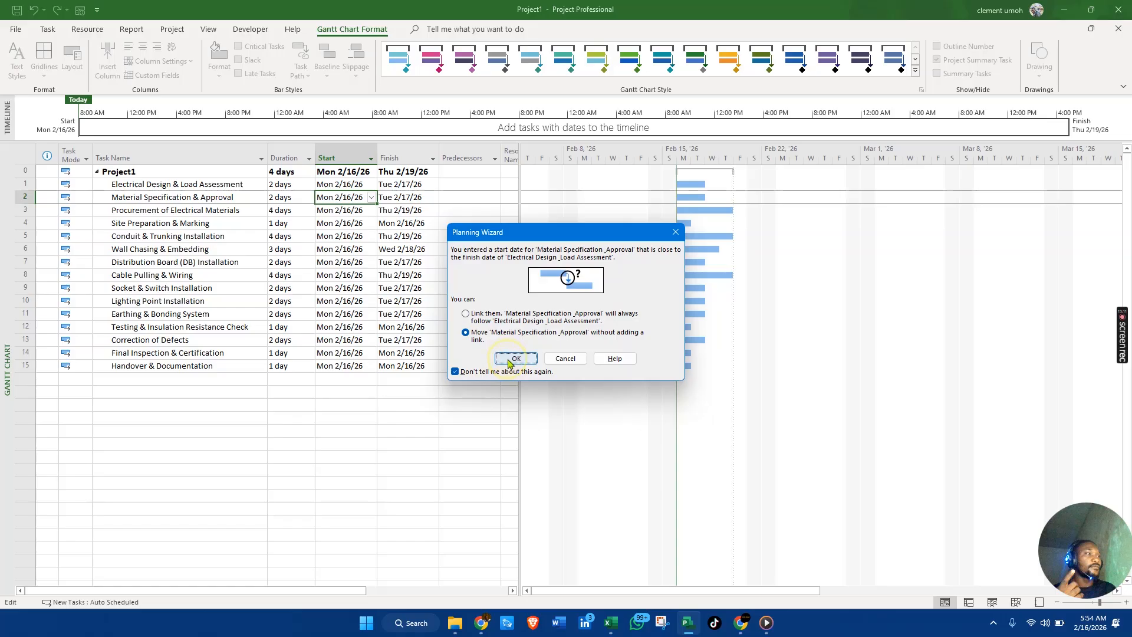
click(514, 358)
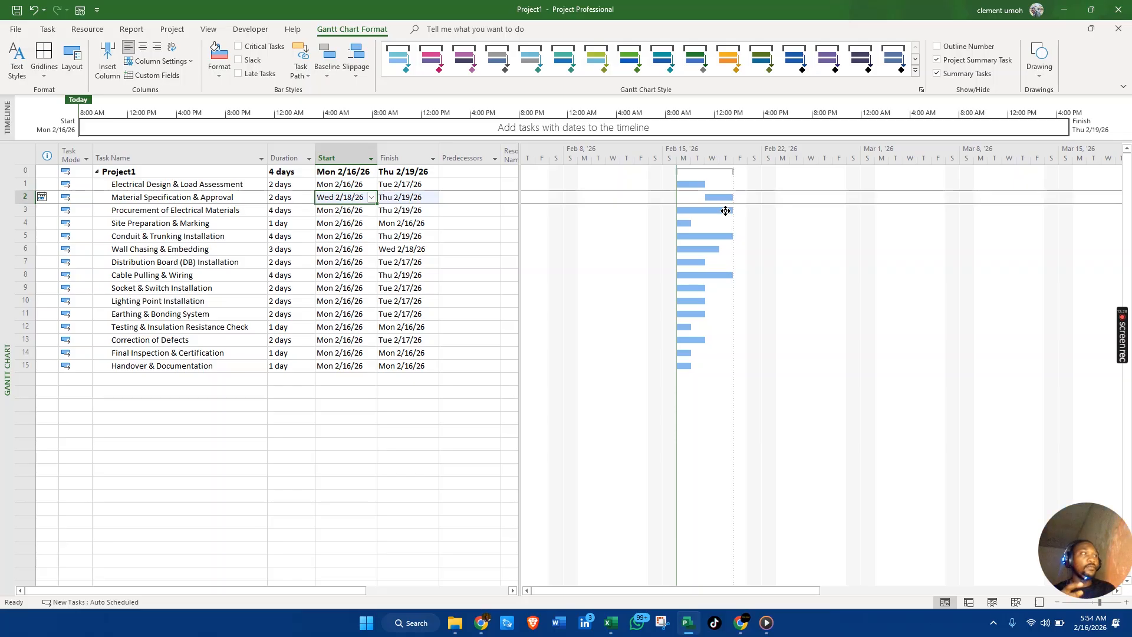
Set the start of Procurement of Electrical Materials to Fri 2/20/26.
click(342, 211)
click(371, 211)
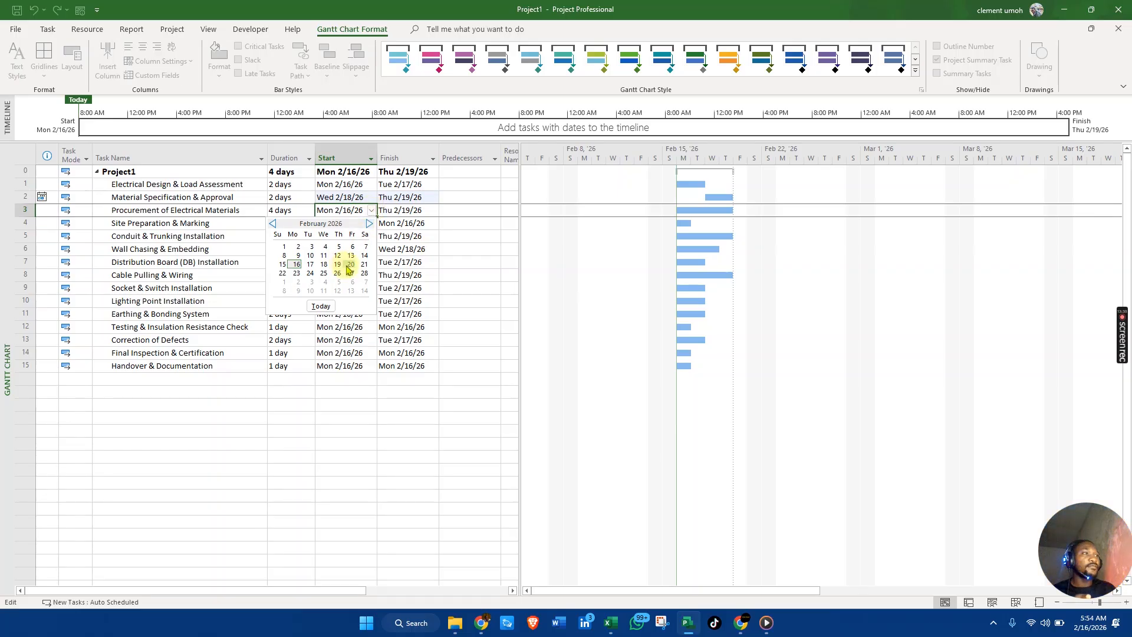
click(350, 265)
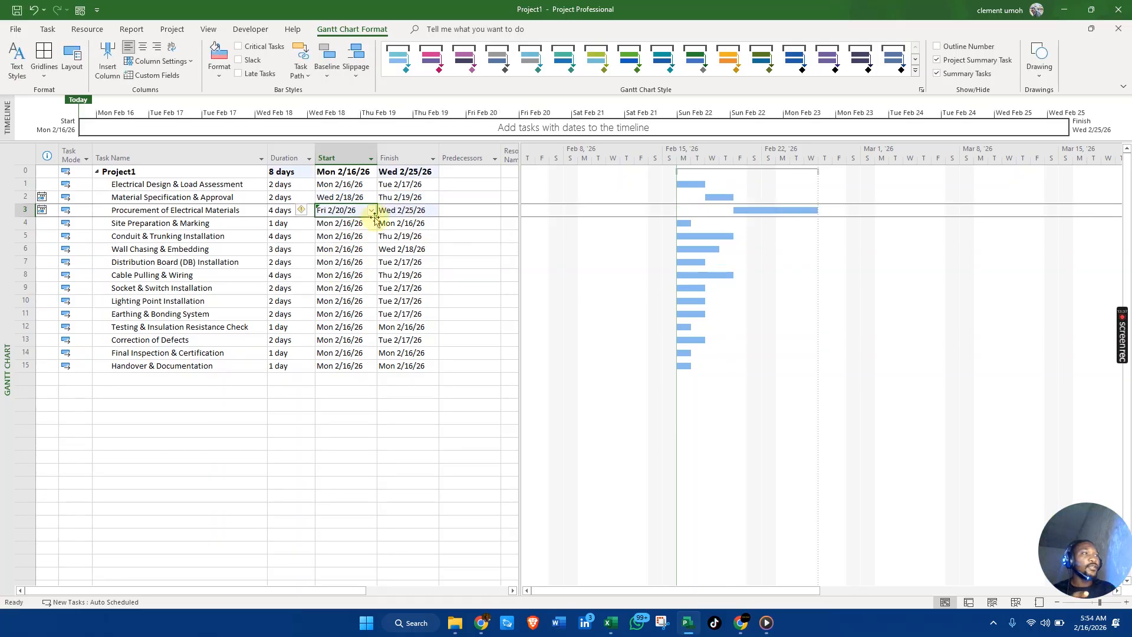
Check the finish date of Procurement of Electrical Materials on its date calendar.
click(424, 210)
click(434, 210)
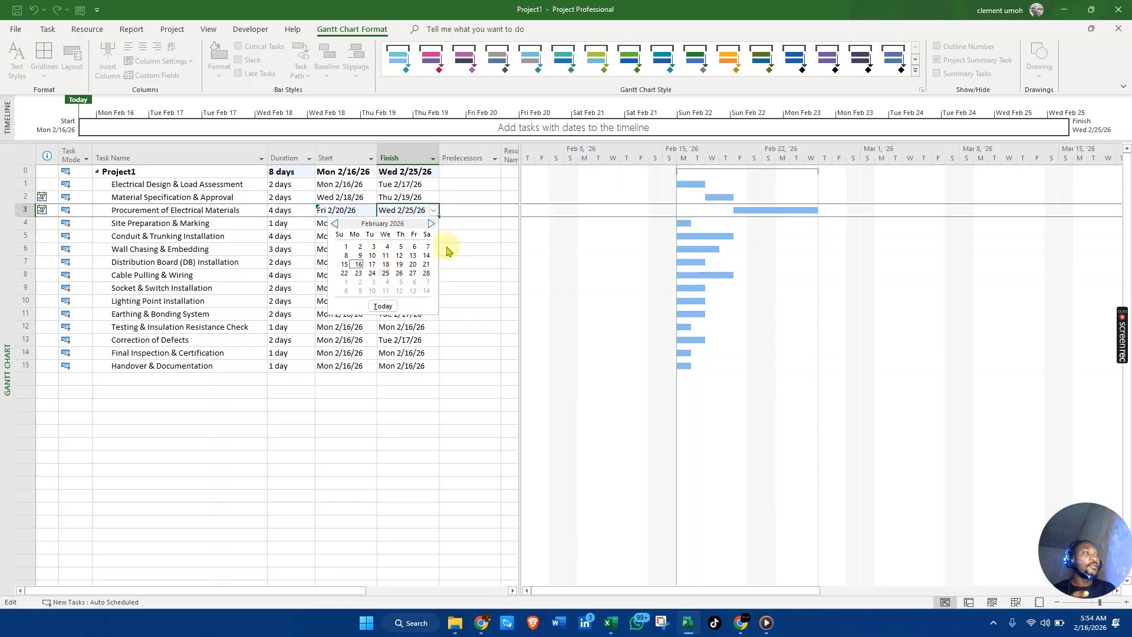
click(465, 245)
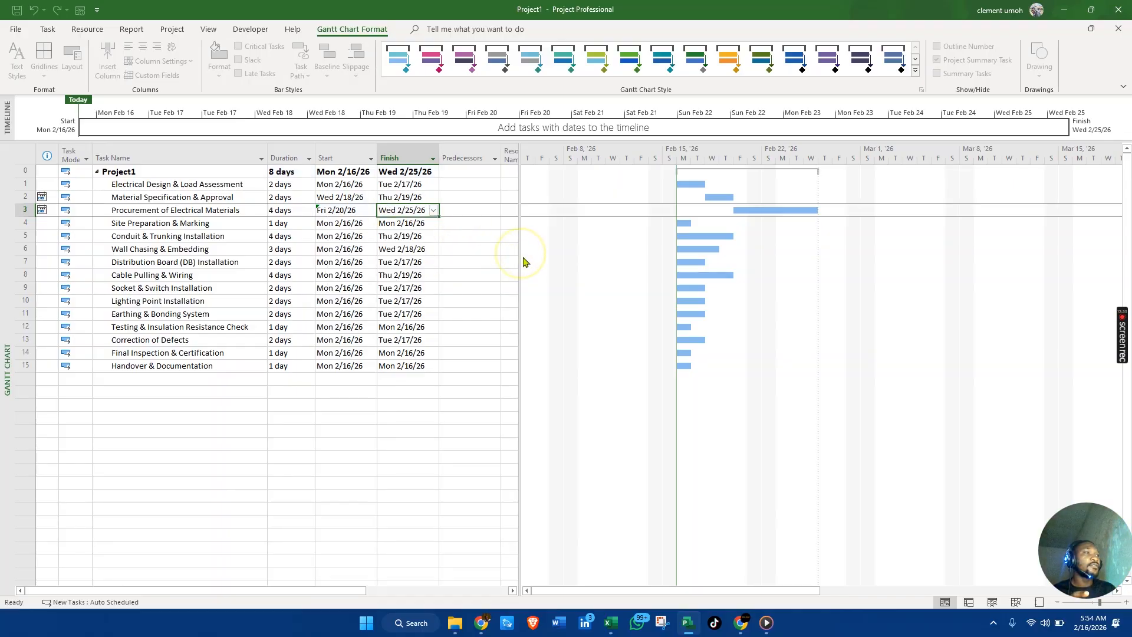
key(Escape)
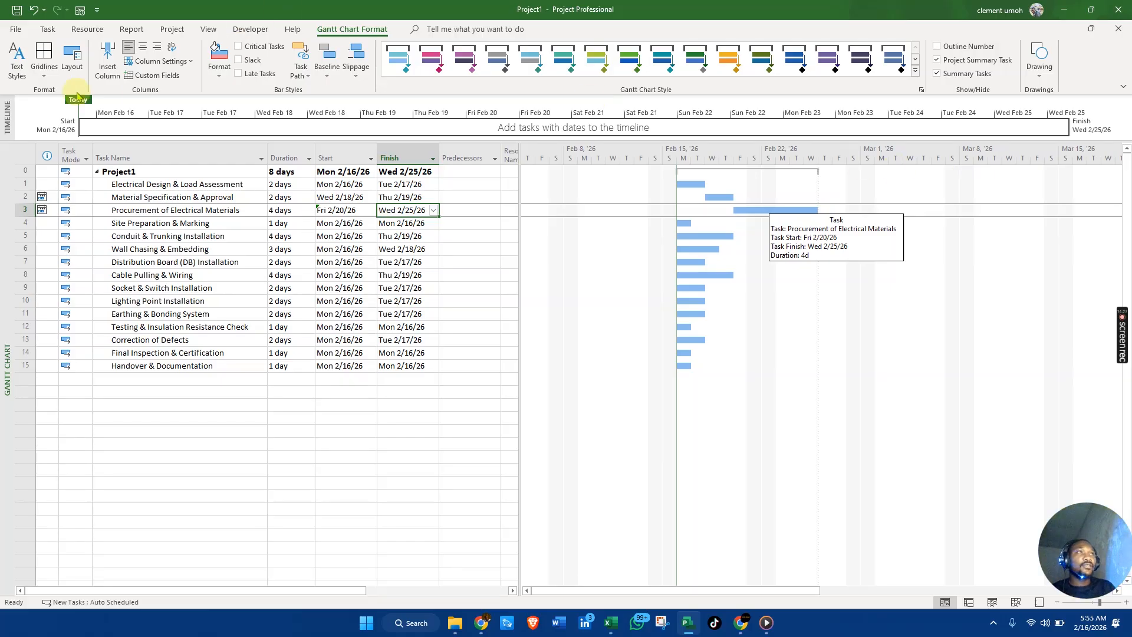
Set the project calendar to 24 Hours in the project information.
click(170, 29)
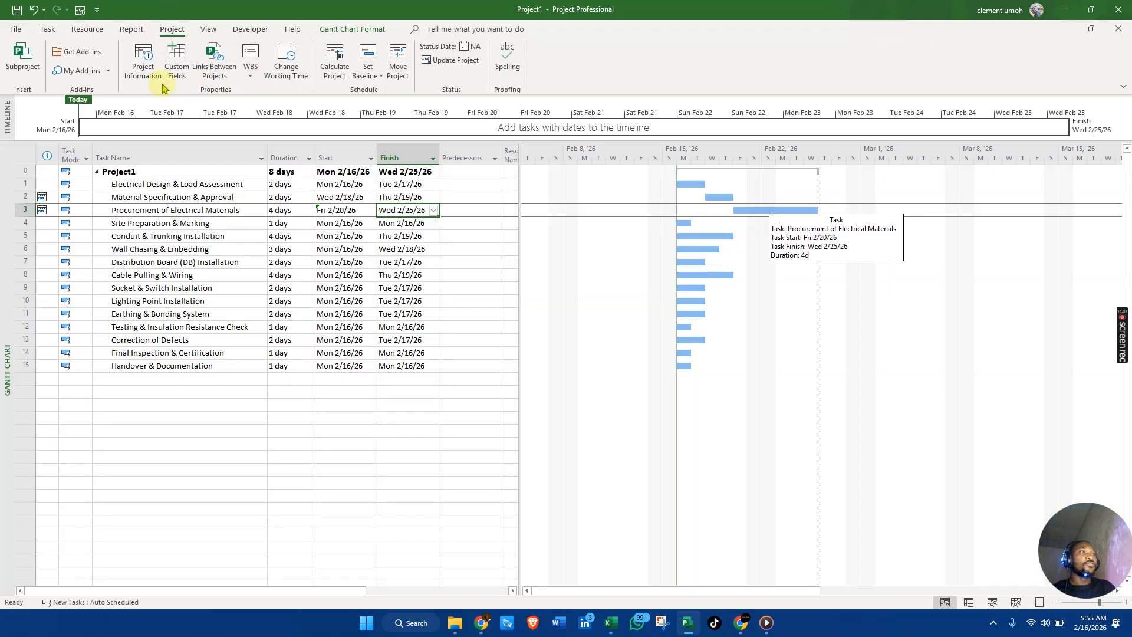
click(148, 69)
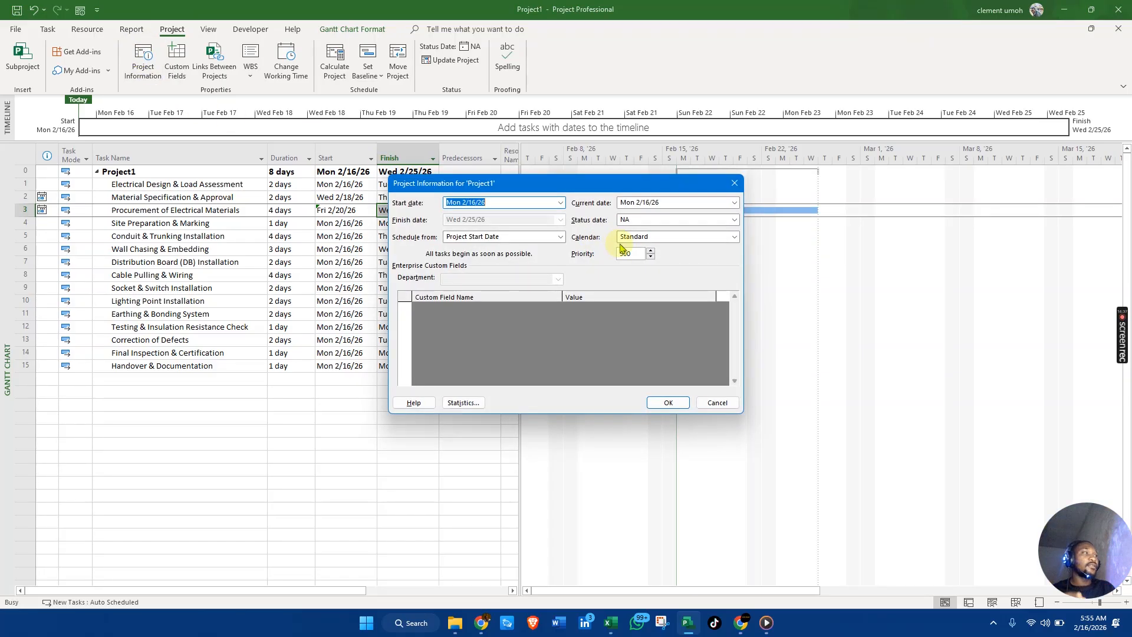
click(687, 238)
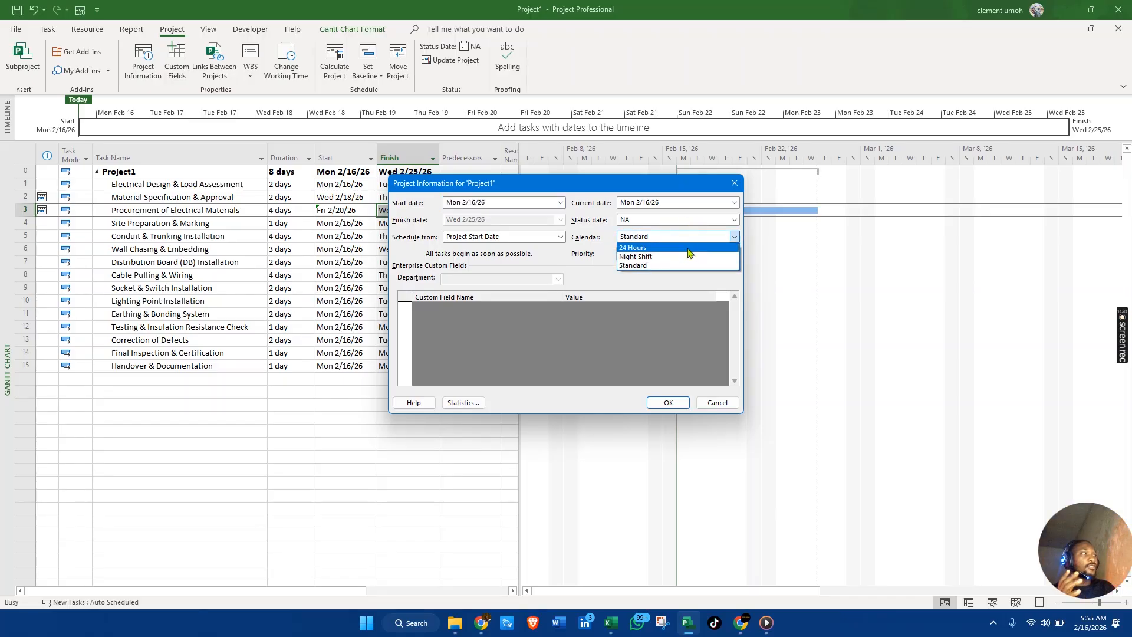
click(688, 249)
click(668, 402)
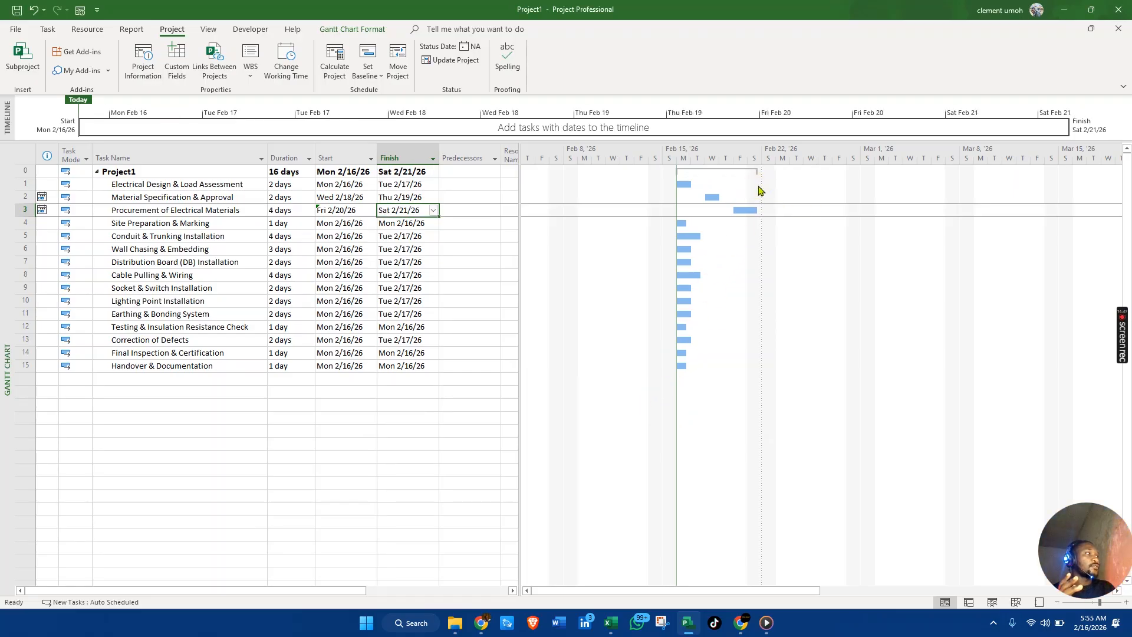
Return the project calendar to Standard in the project information.
click(147, 72)
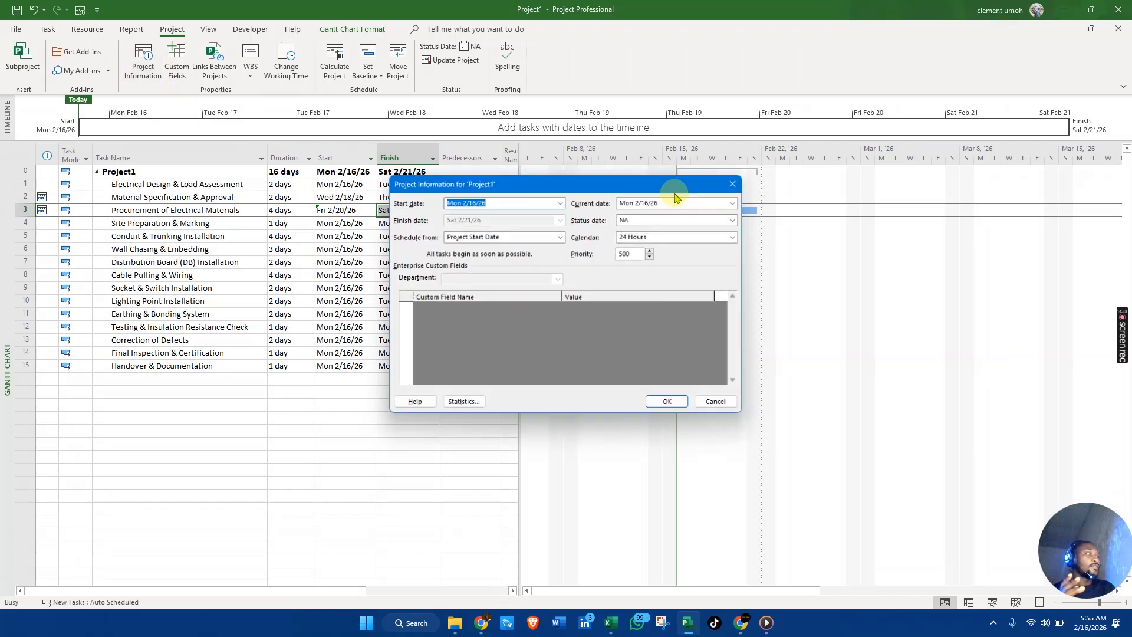
click(717, 238)
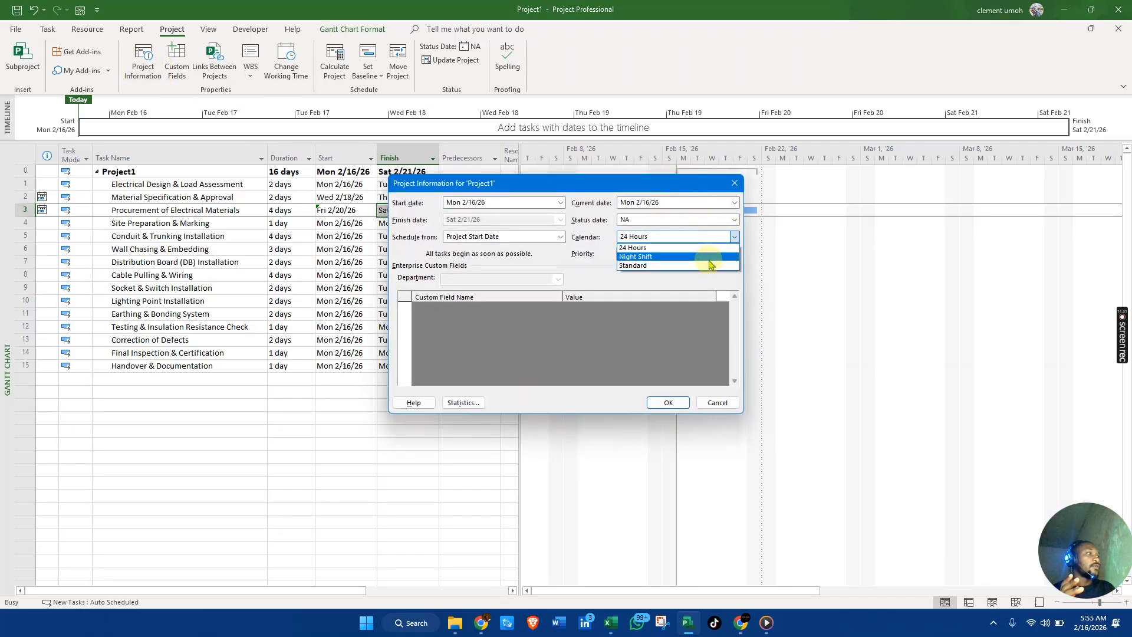
click(707, 269)
click(668, 403)
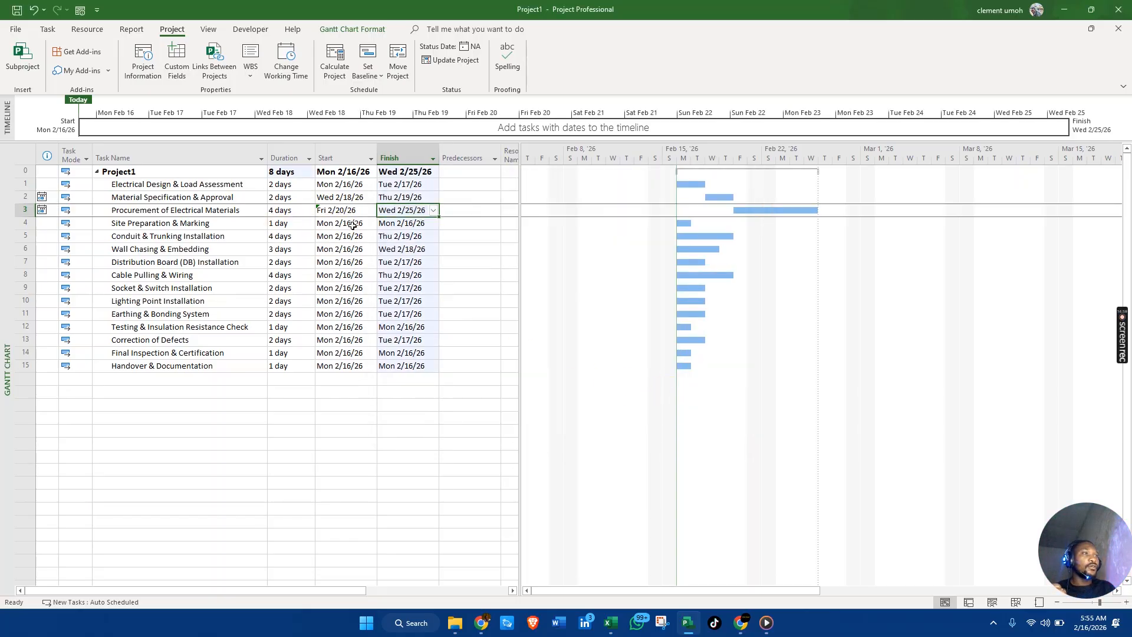
Set the start of Site Preparation & Marking to Thu 2/26/26 and of Conduit & Trunking Installation to Fri 2/27/26.
click(361, 223)
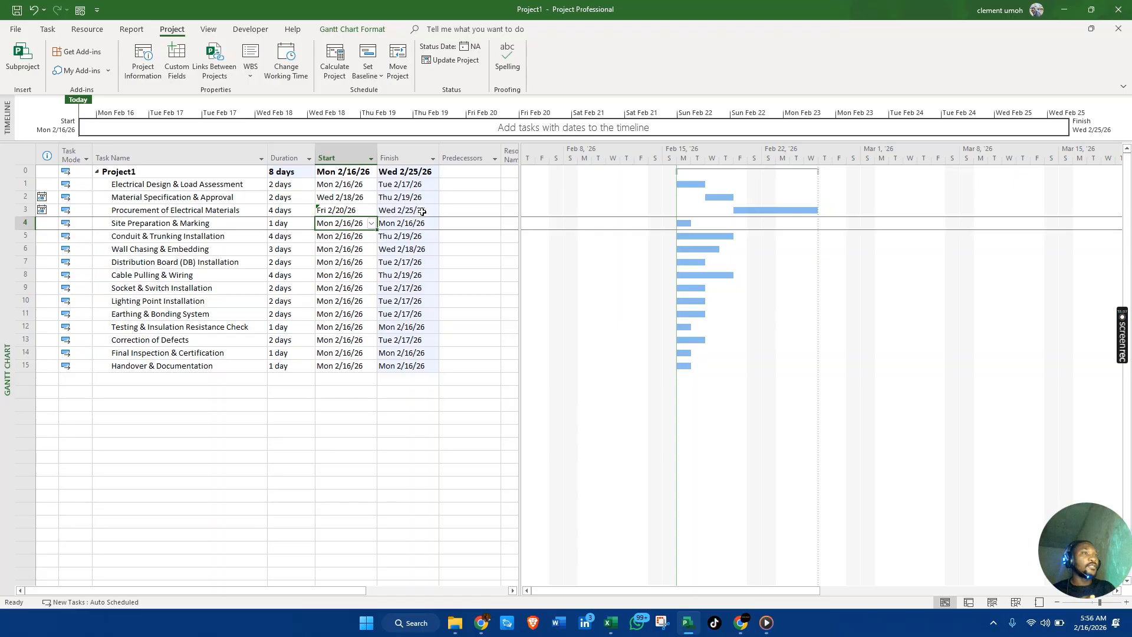
click(371, 224)
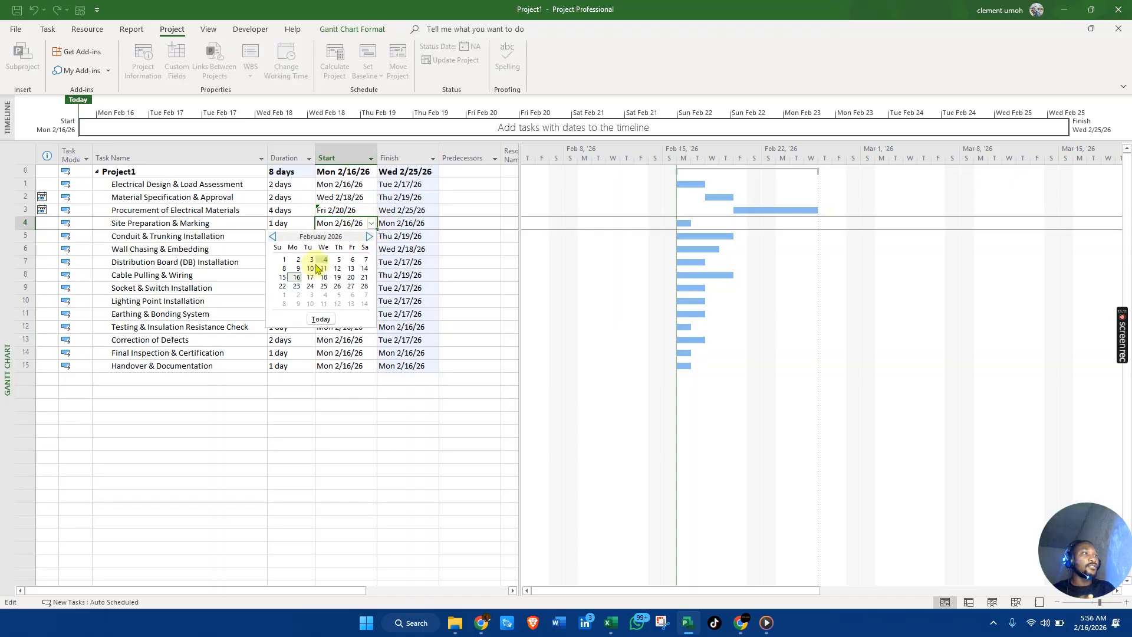
click(338, 287)
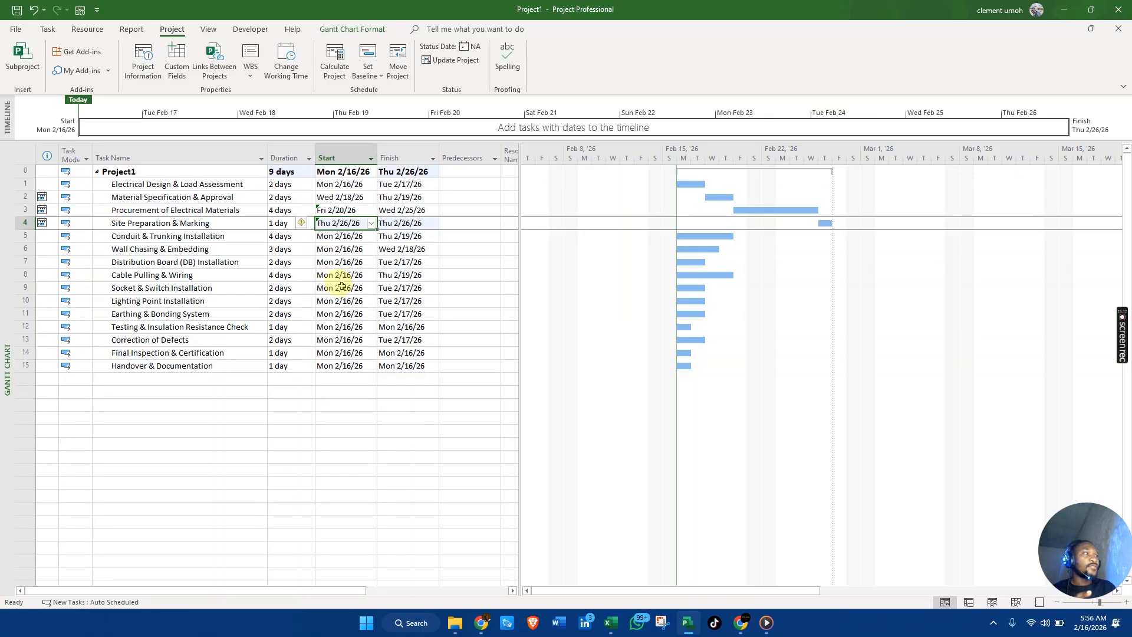
click(370, 239)
click(372, 237)
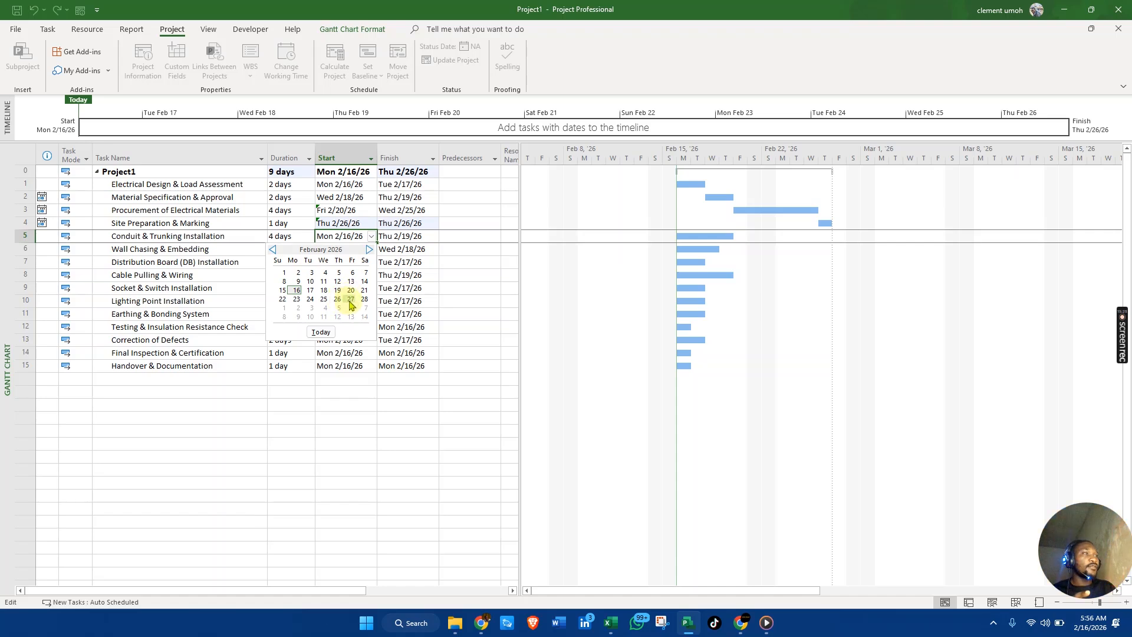
click(350, 299)
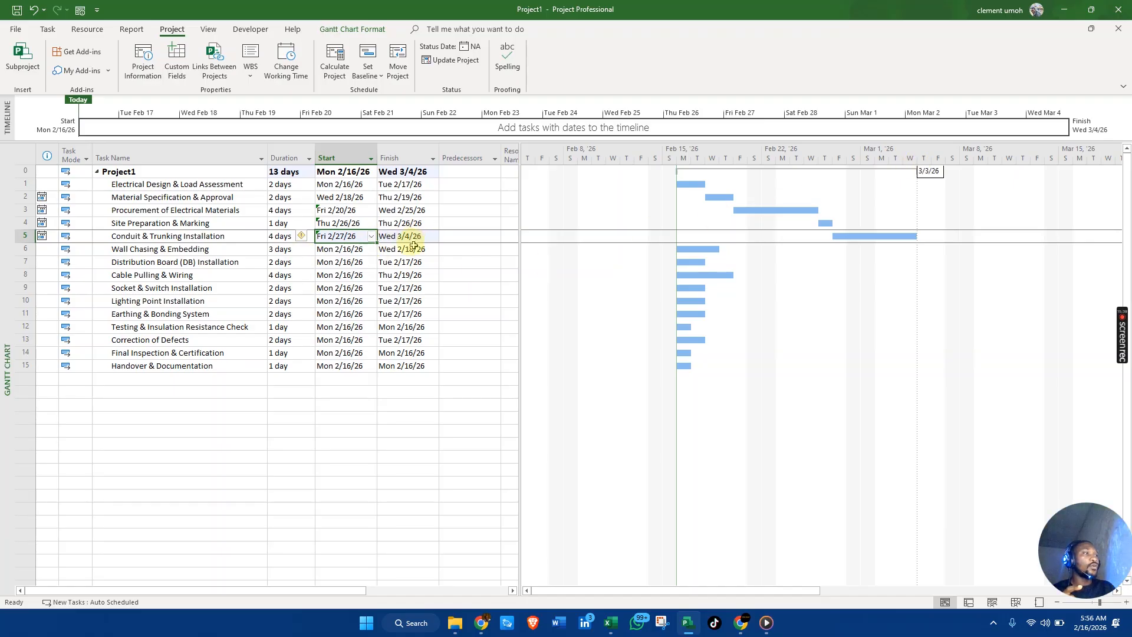
Set the start of Wall Chasing & Embedding to Thu 3/5/26.
click(368, 250)
click(372, 251)
click(369, 262)
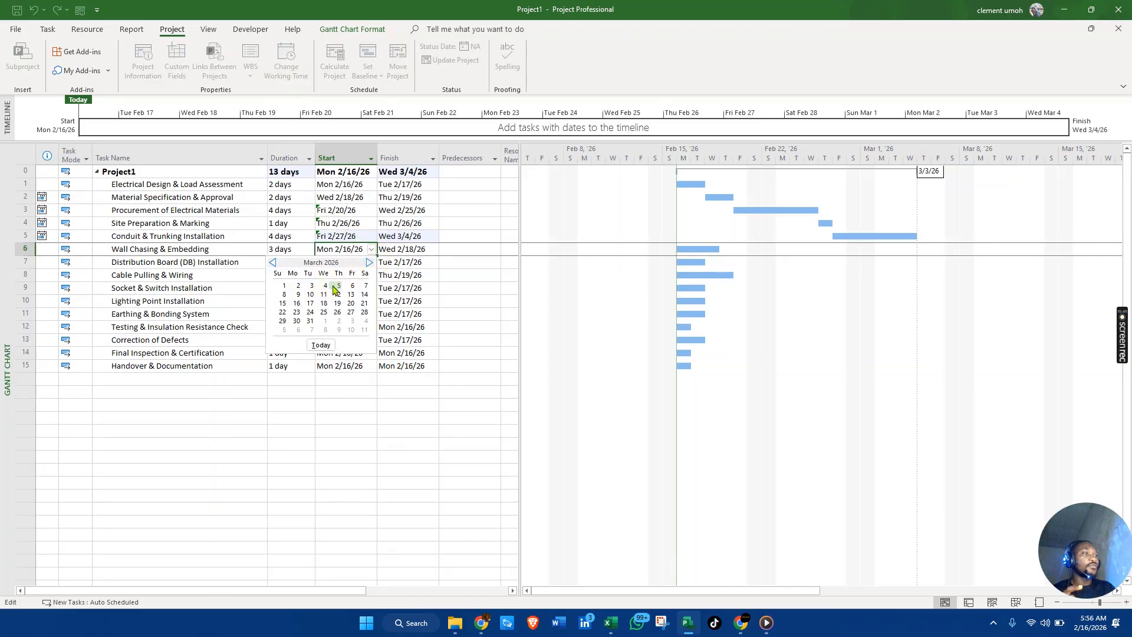
click(337, 286)
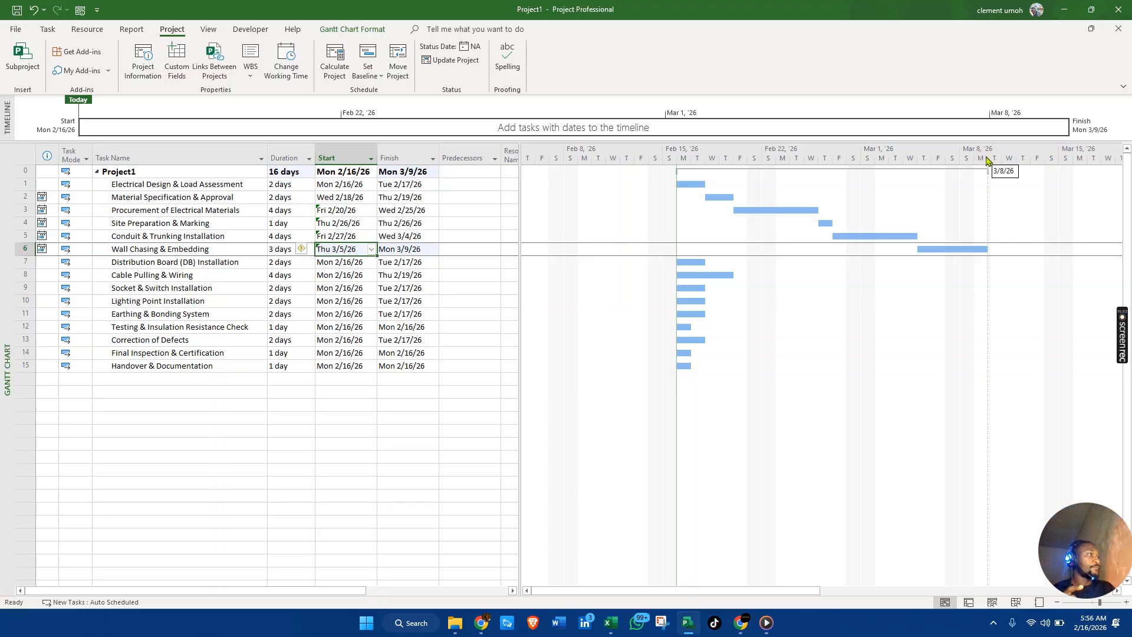
drag(729, 585, 744, 586)
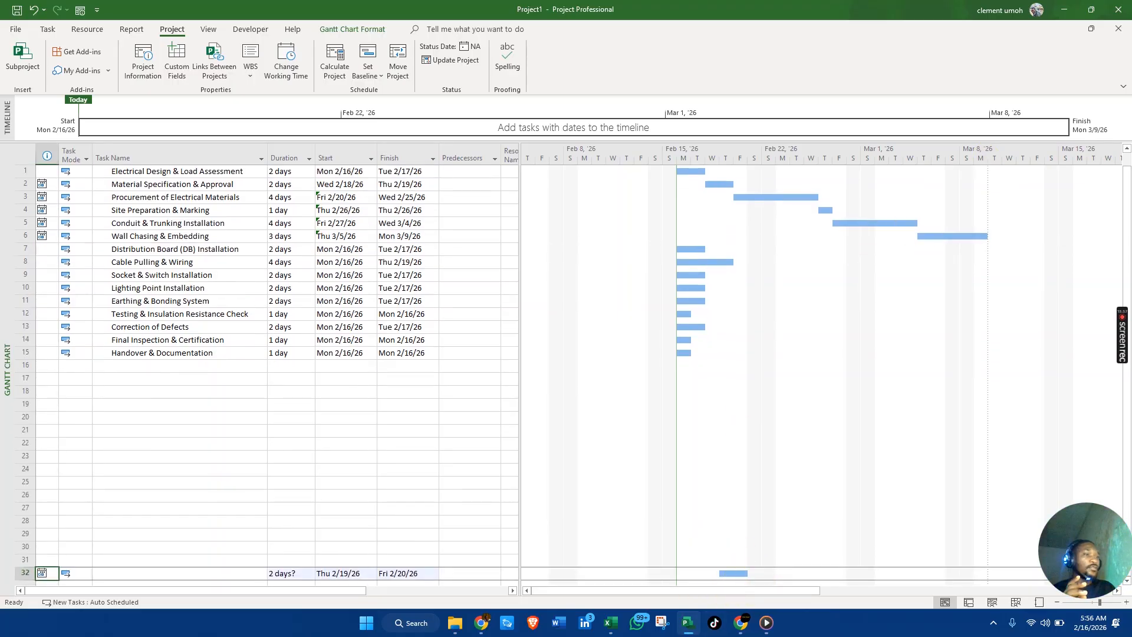
right_click(15, 575)
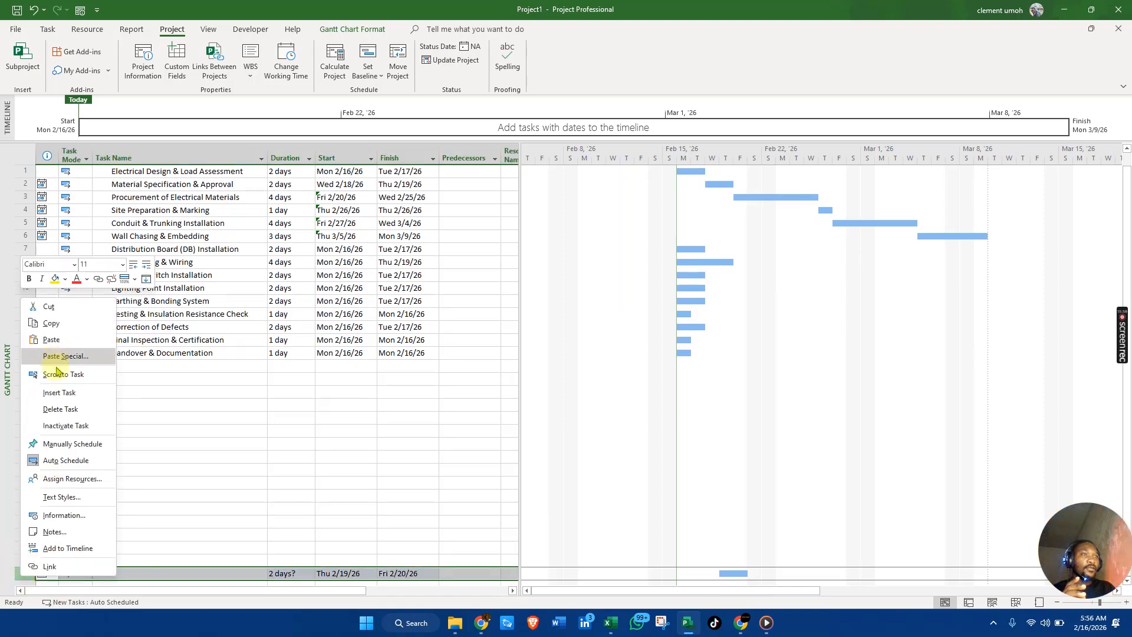
click(61, 409)
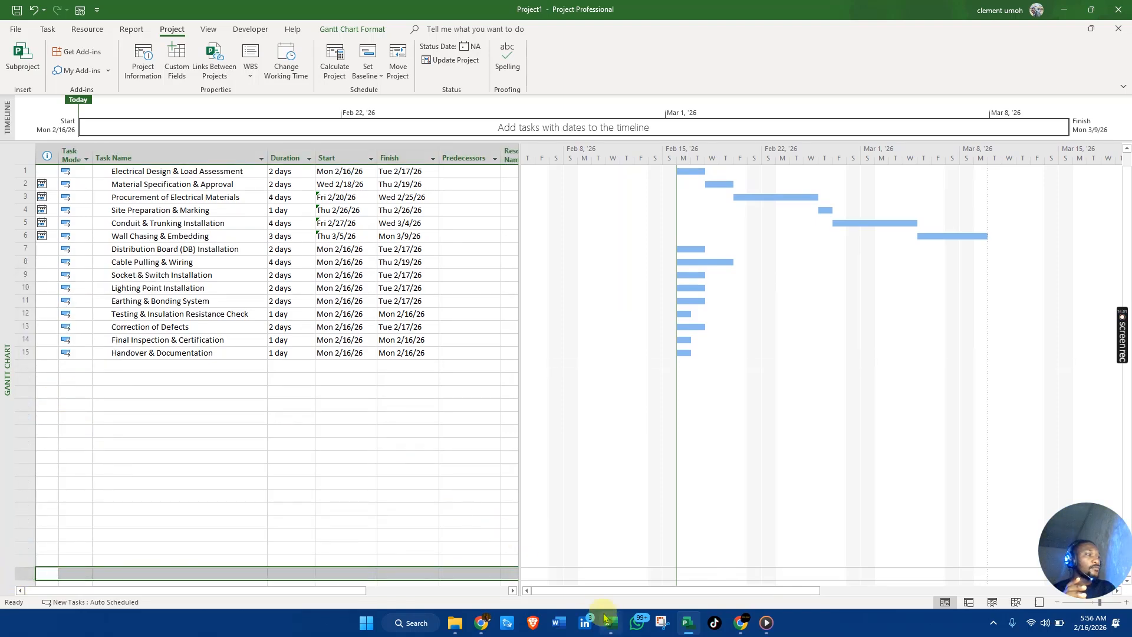
scroll(685, 251, up, 1)
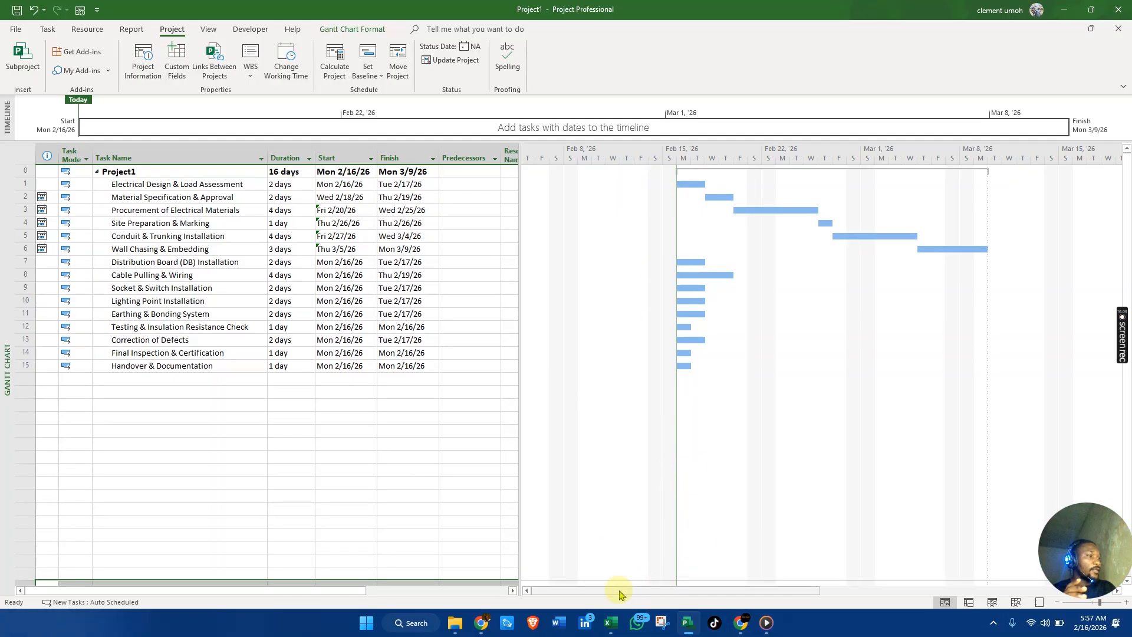
Set the start of Distribution Board (DB) Installation to Tue 3/10/26.
drag(617, 591, 685, 582)
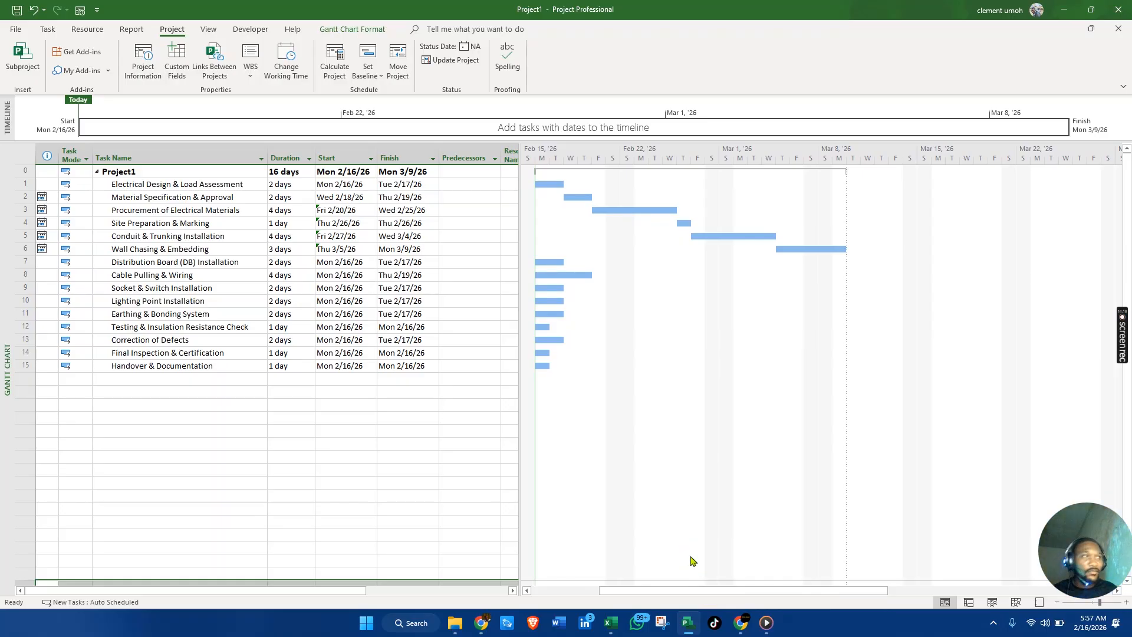
click(330, 262)
click(371, 263)
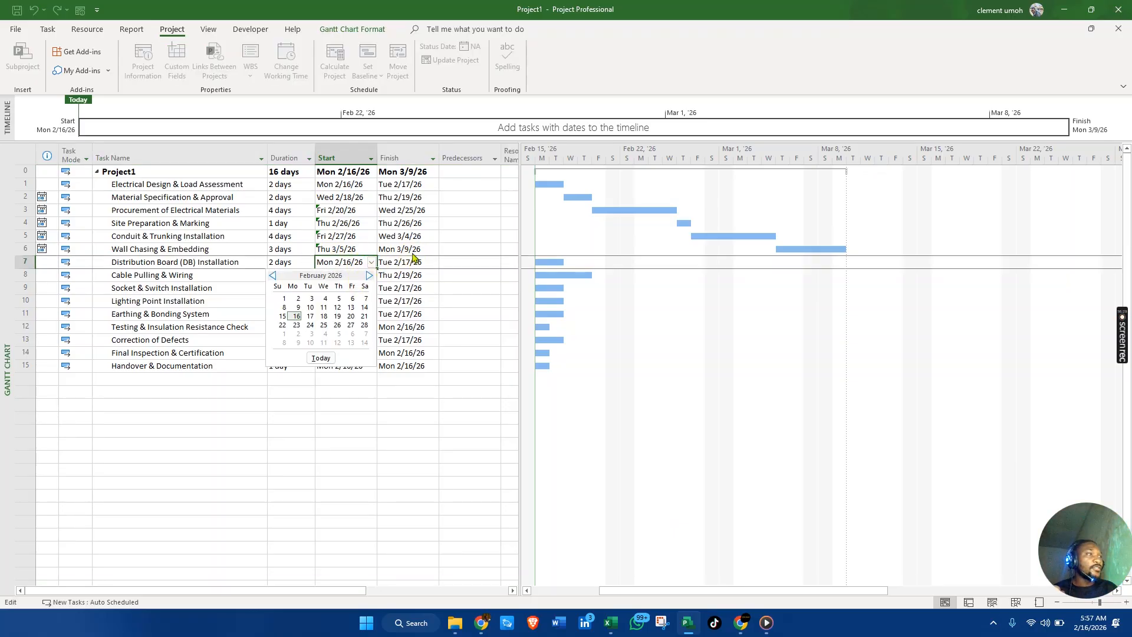
click(369, 276)
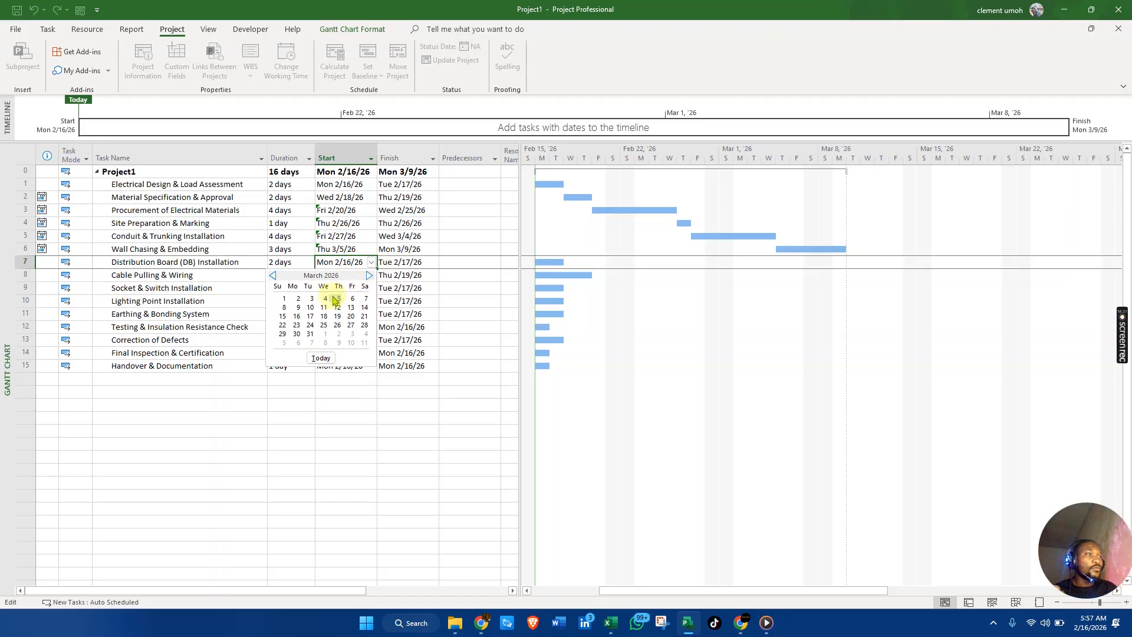
click(309, 307)
click(367, 275)
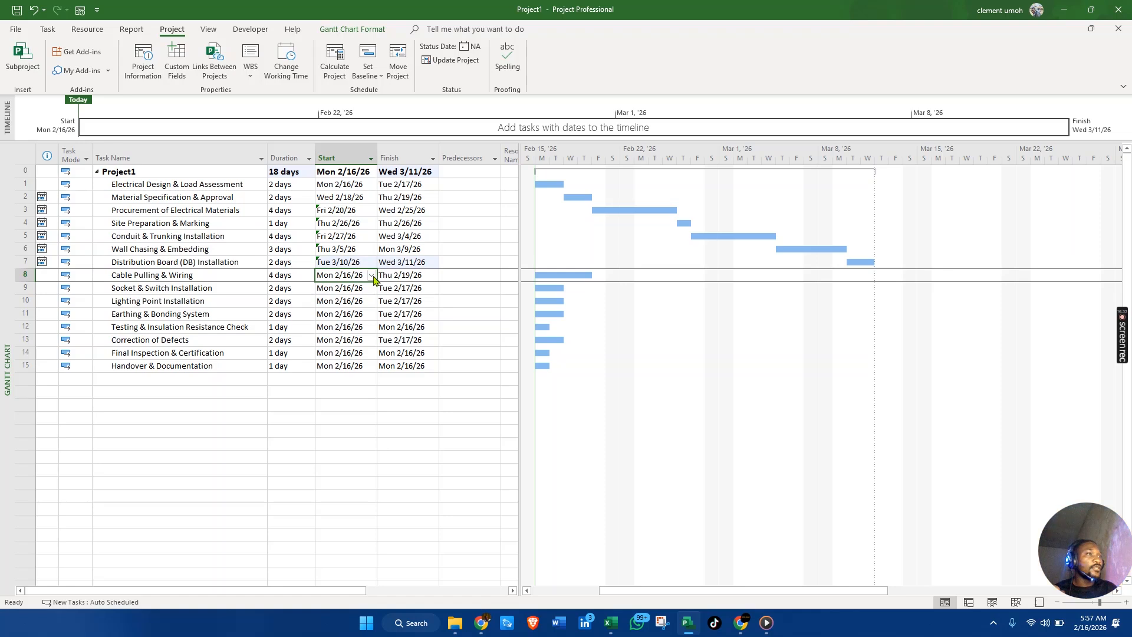
click(371, 275)
click(337, 322)
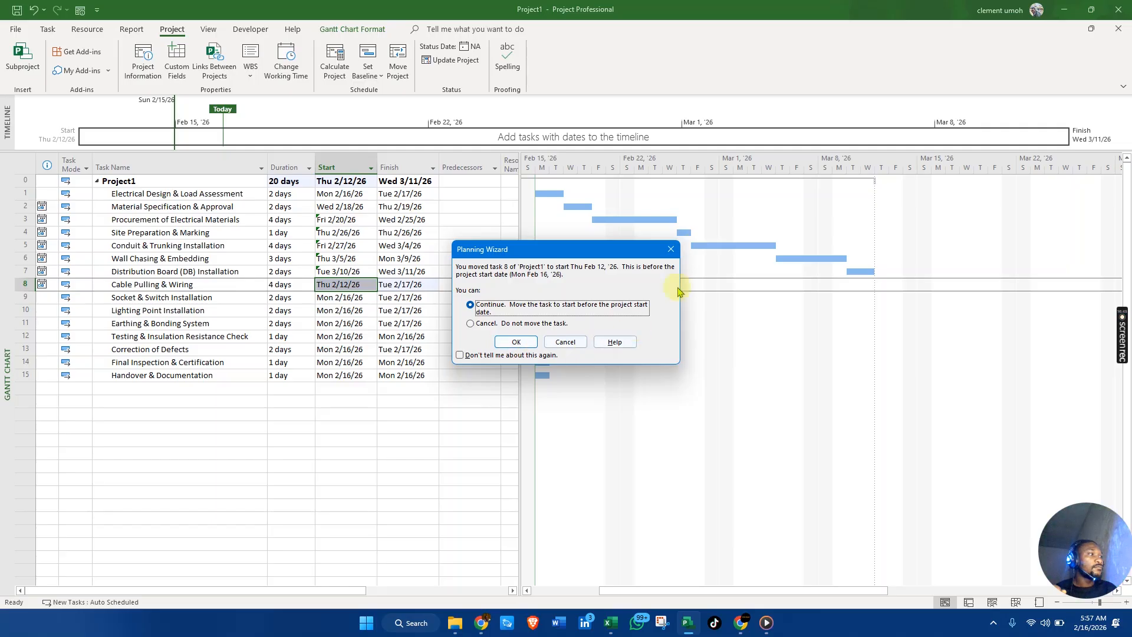
click(671, 250)
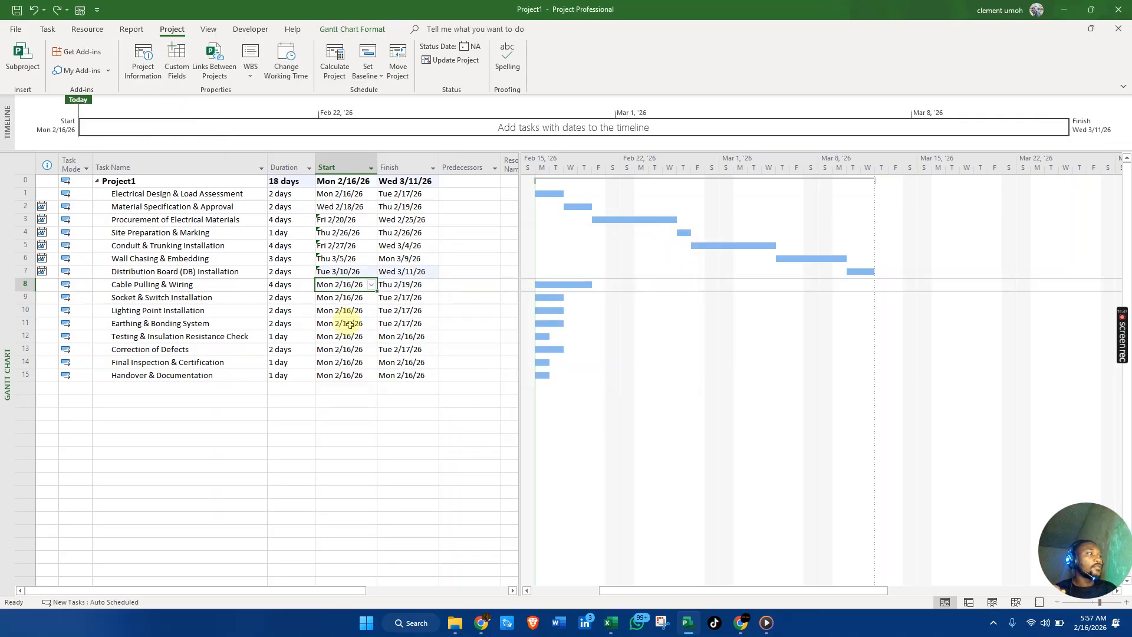
Set the start of Cable Pulling & Wiring to Thu 3/12/26.
click(372, 286)
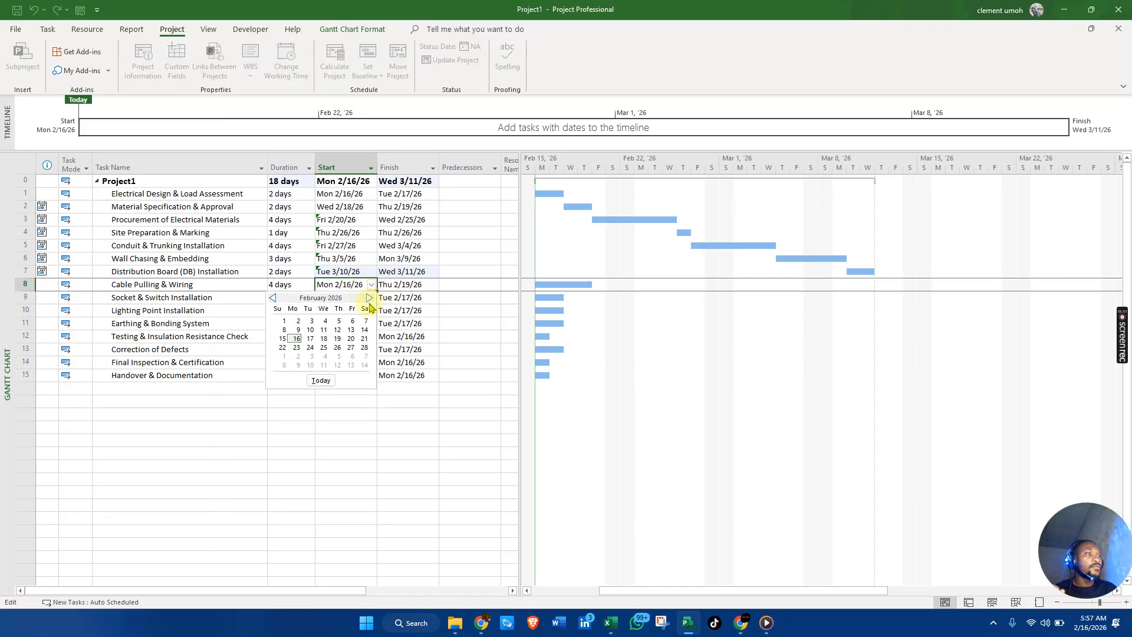
click(369, 298)
click(338, 332)
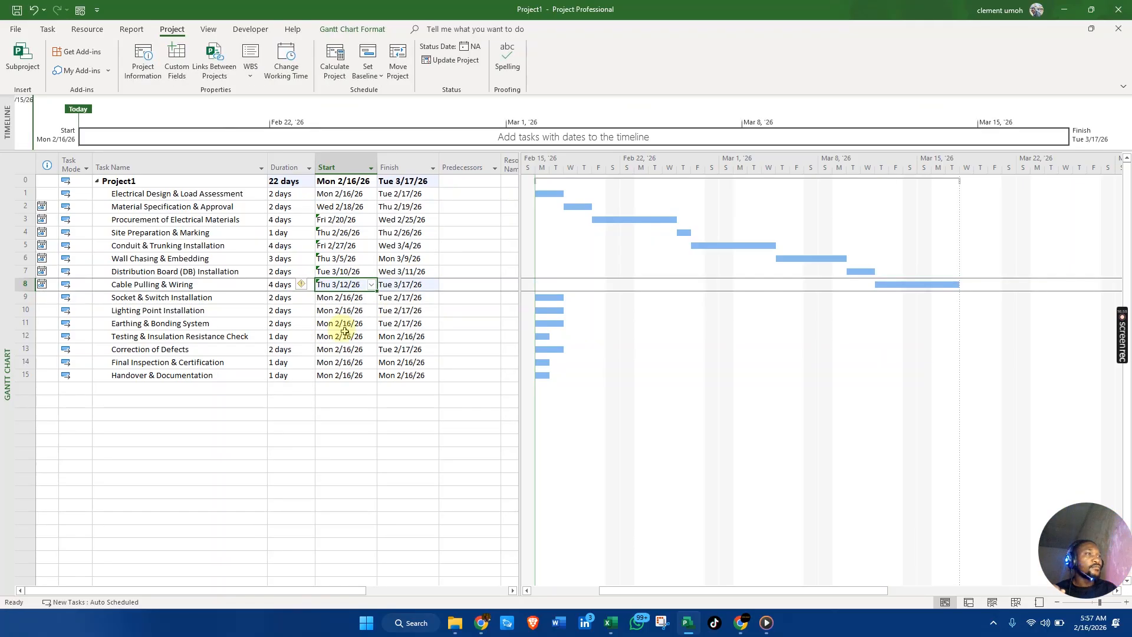
Set the start of Socket & Switch Installation to Wed 3/18/26.
click(367, 297)
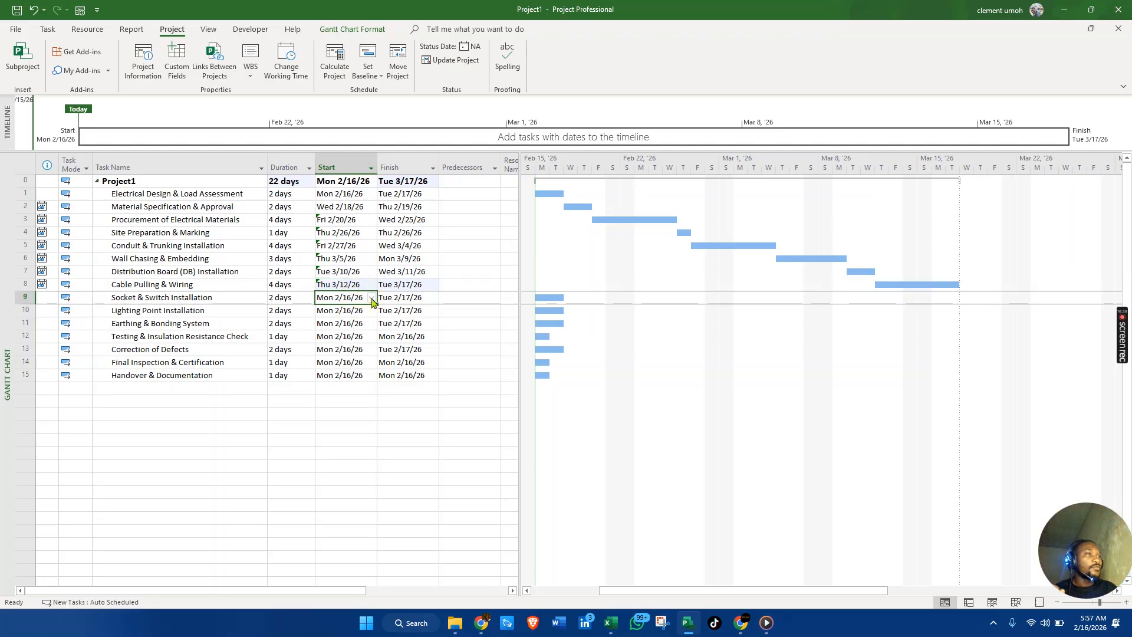
click(372, 298)
click(369, 312)
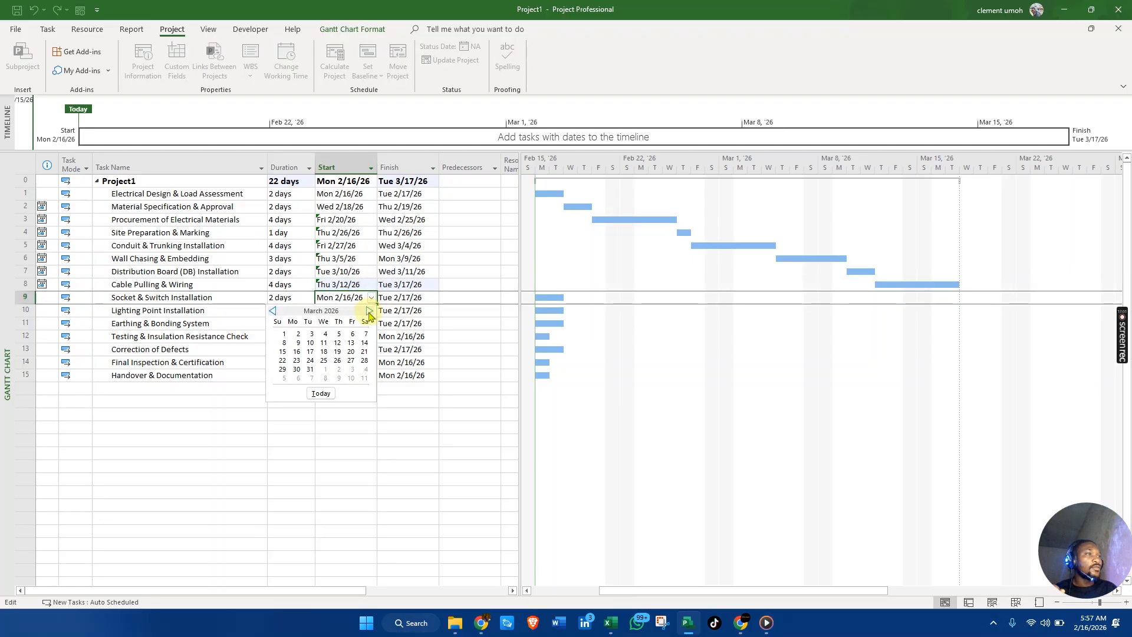
click(326, 351)
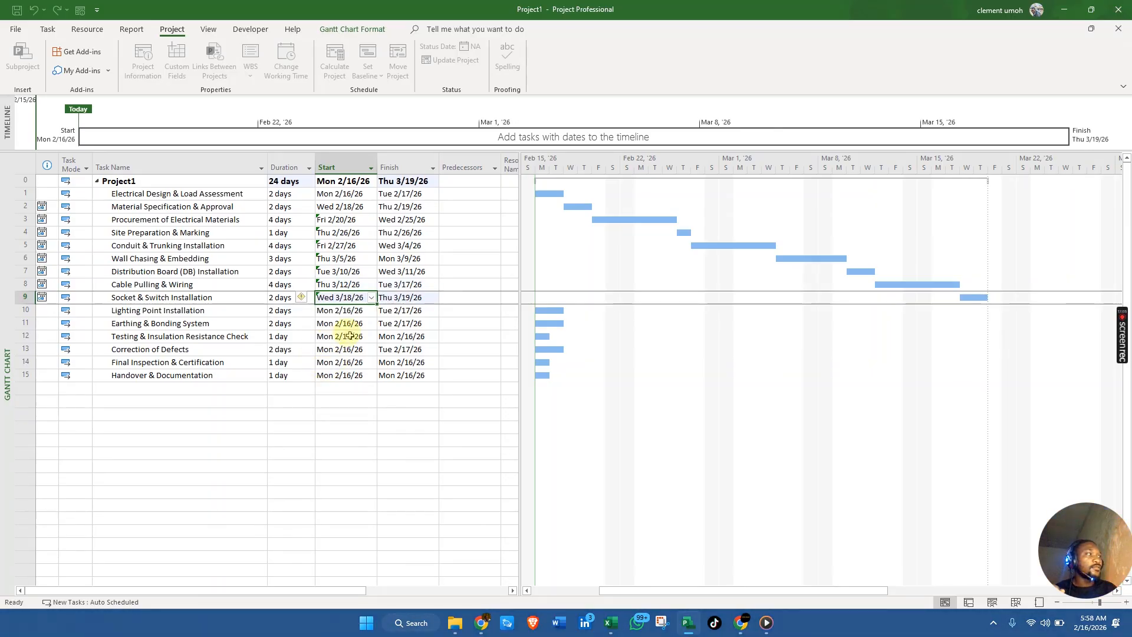
Set the start of Lighting Point Installation to Fri 2/20/26.
click(370, 312)
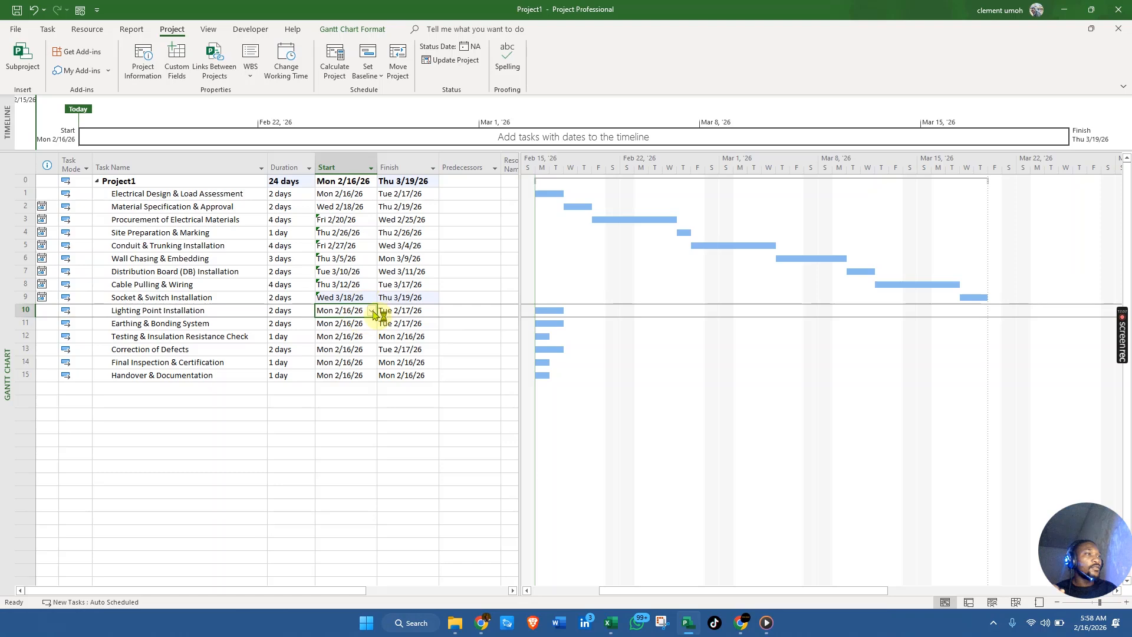
click(372, 311)
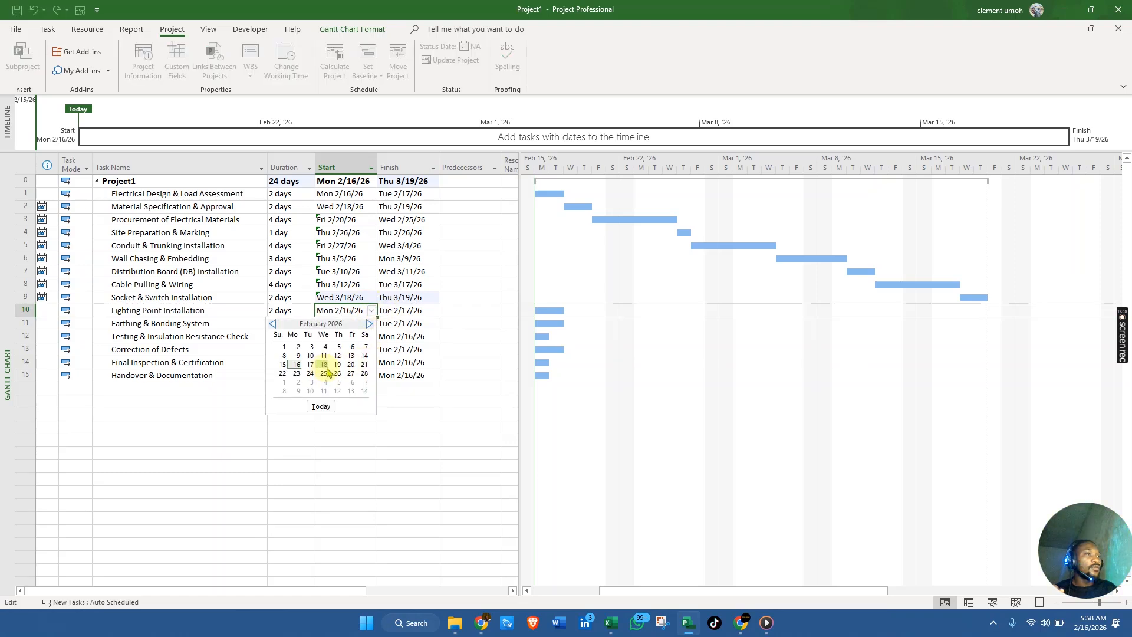
click(351, 365)
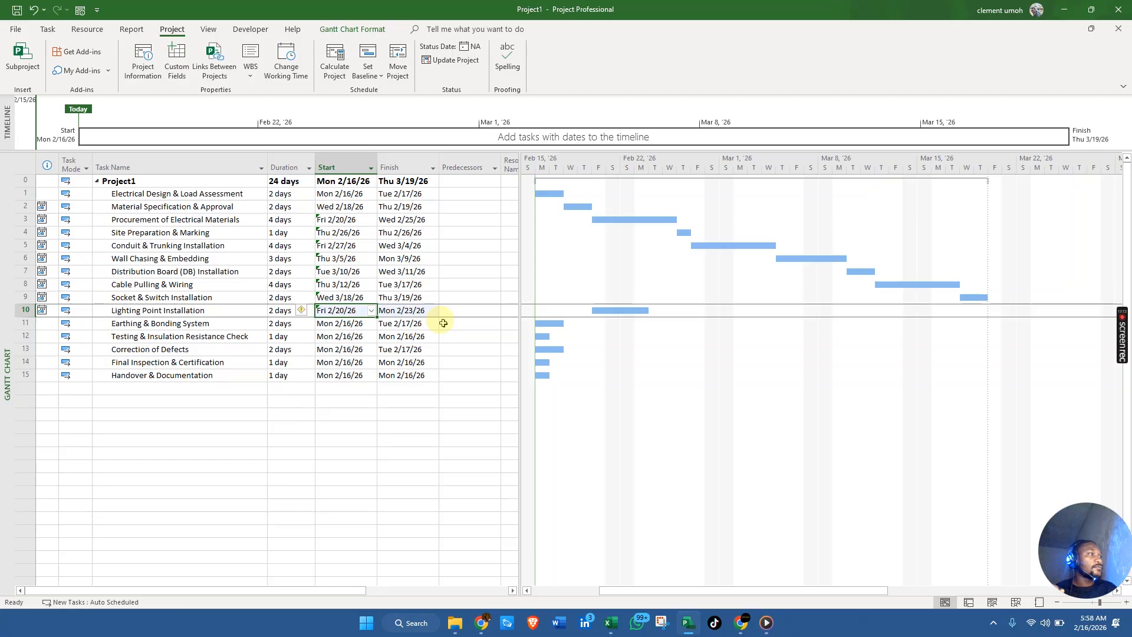
Set the start of Lighting Point Installation to Fri 3/20/26.
drag(662, 591, 648, 591)
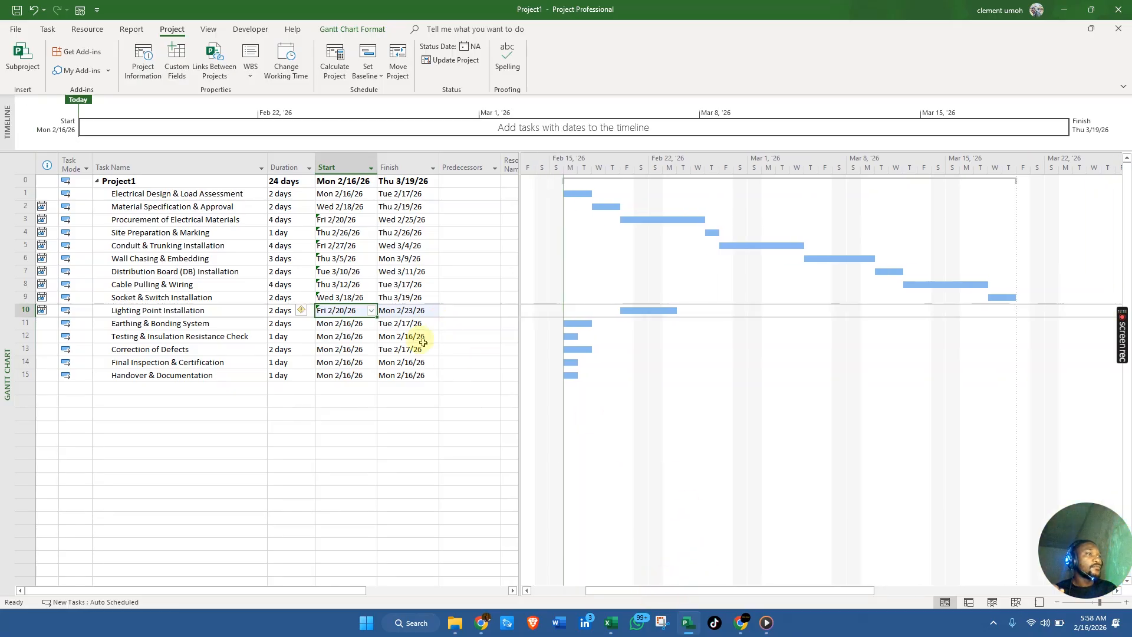
click(371, 310)
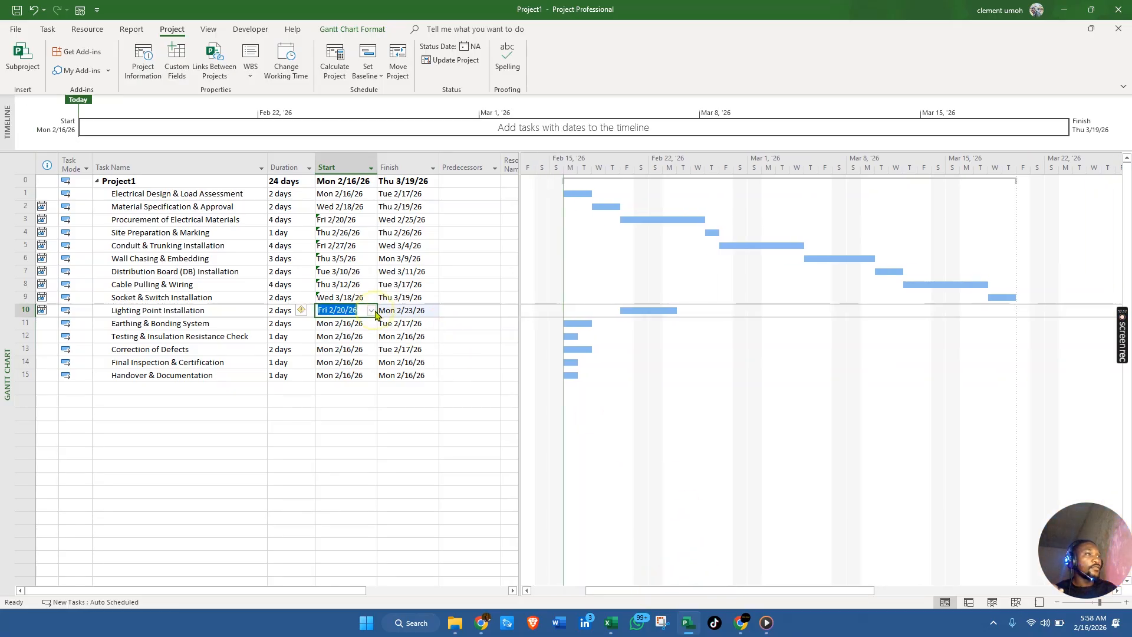
click(369, 324)
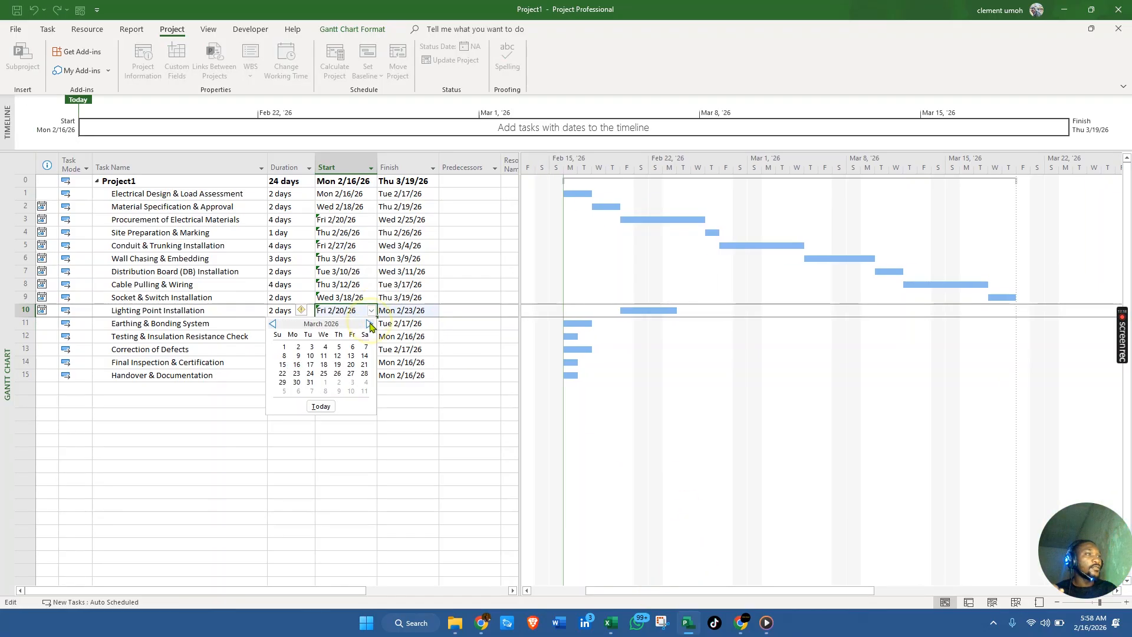
click(351, 365)
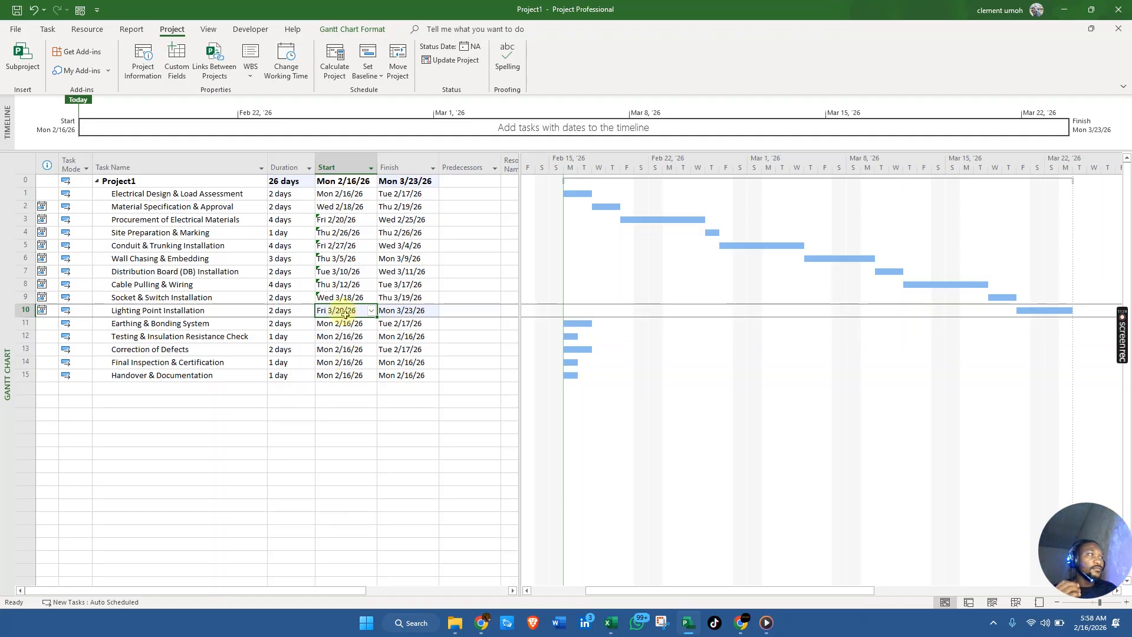
Set the start of Earthing & Bonding System to Tue 3/24/26.
click(358, 326)
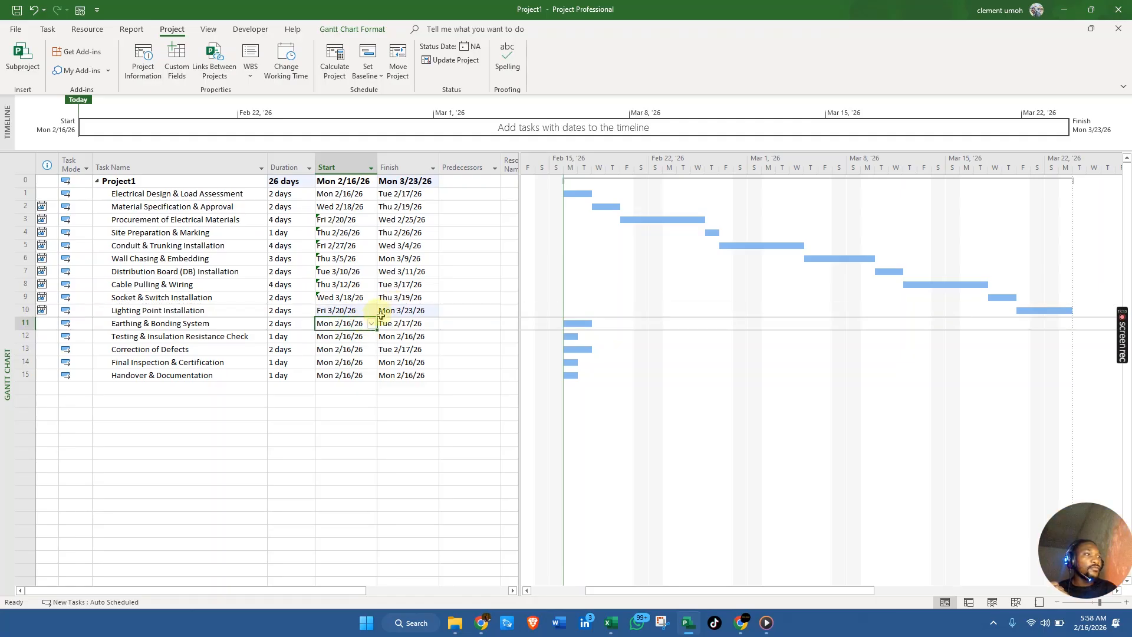
click(371, 325)
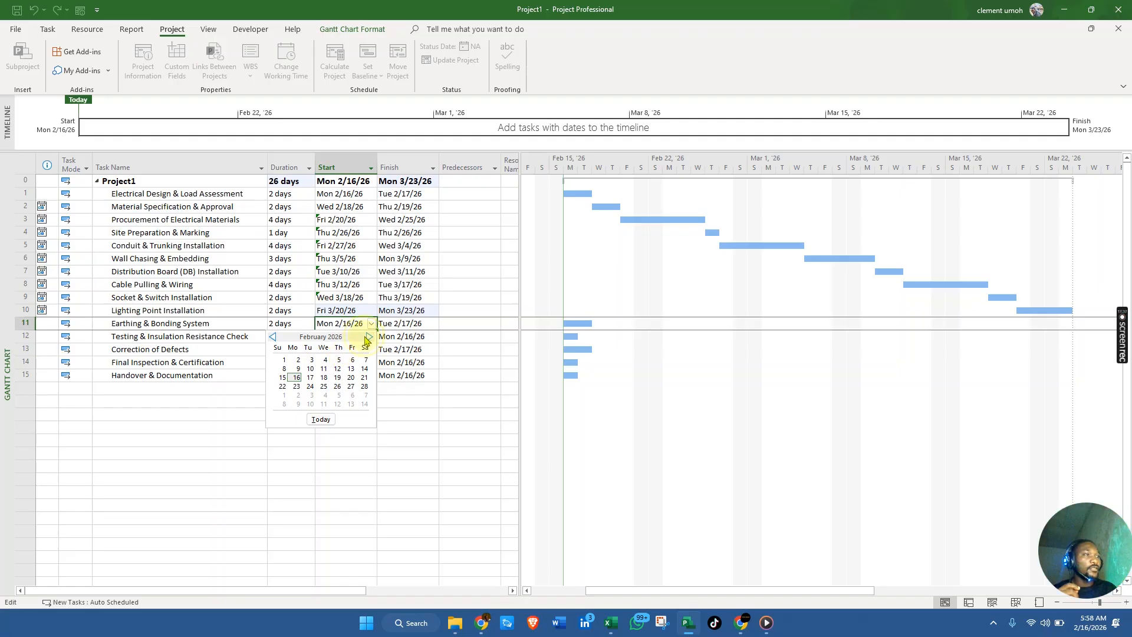
click(369, 338)
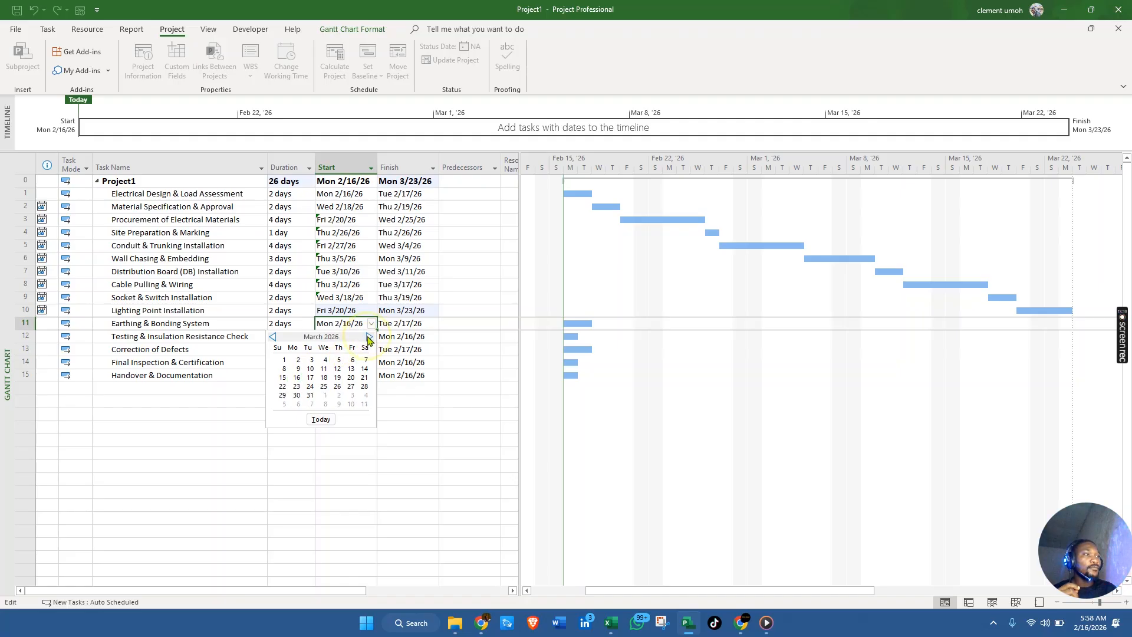
click(309, 386)
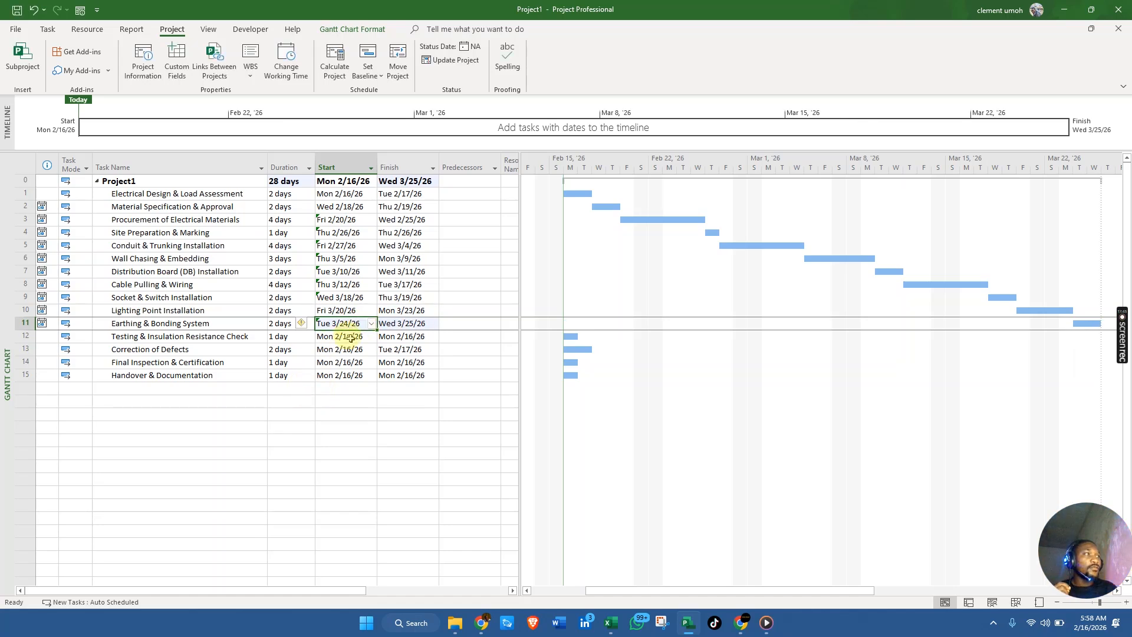
Set the start of Testing & Insulation Resistance Check to Thu 3/26/26.
click(354, 337)
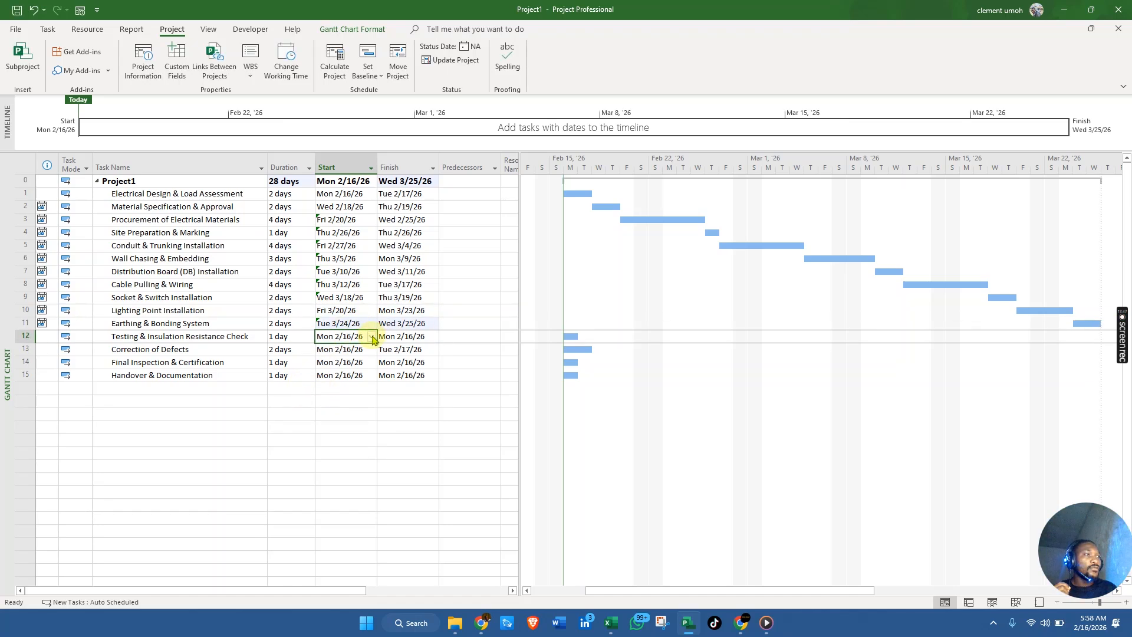
click(371, 337)
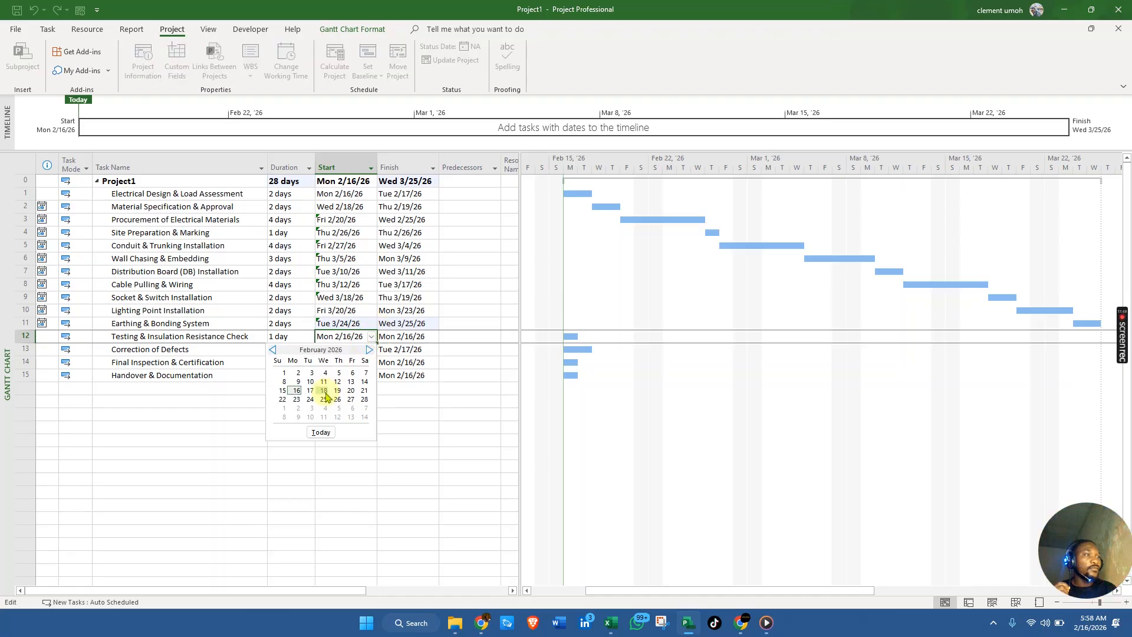
click(369, 349)
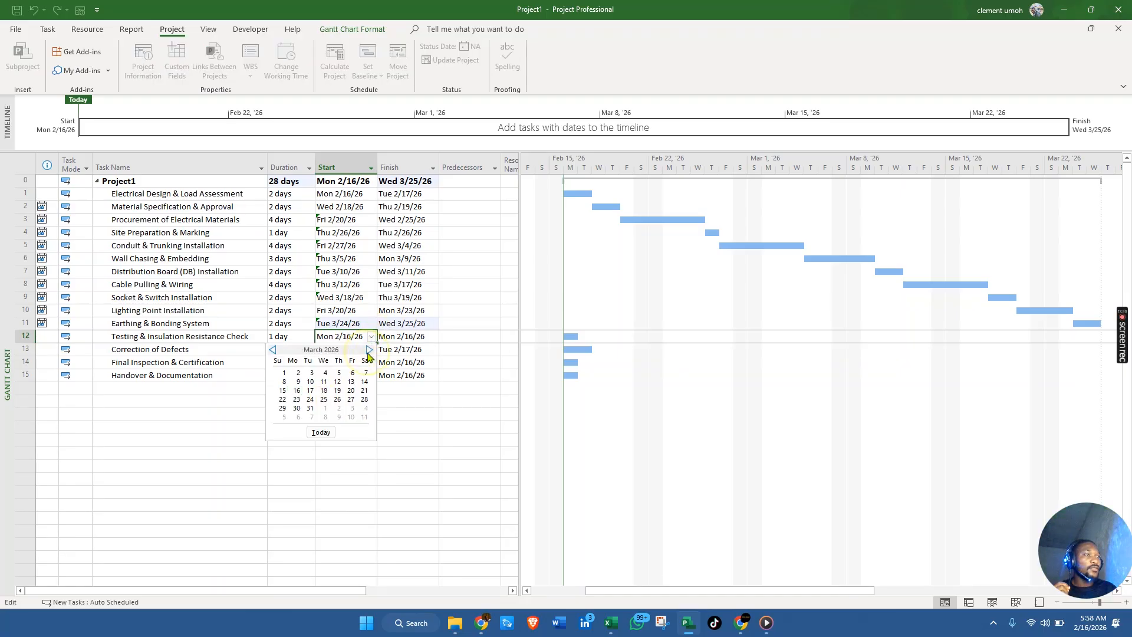
click(336, 399)
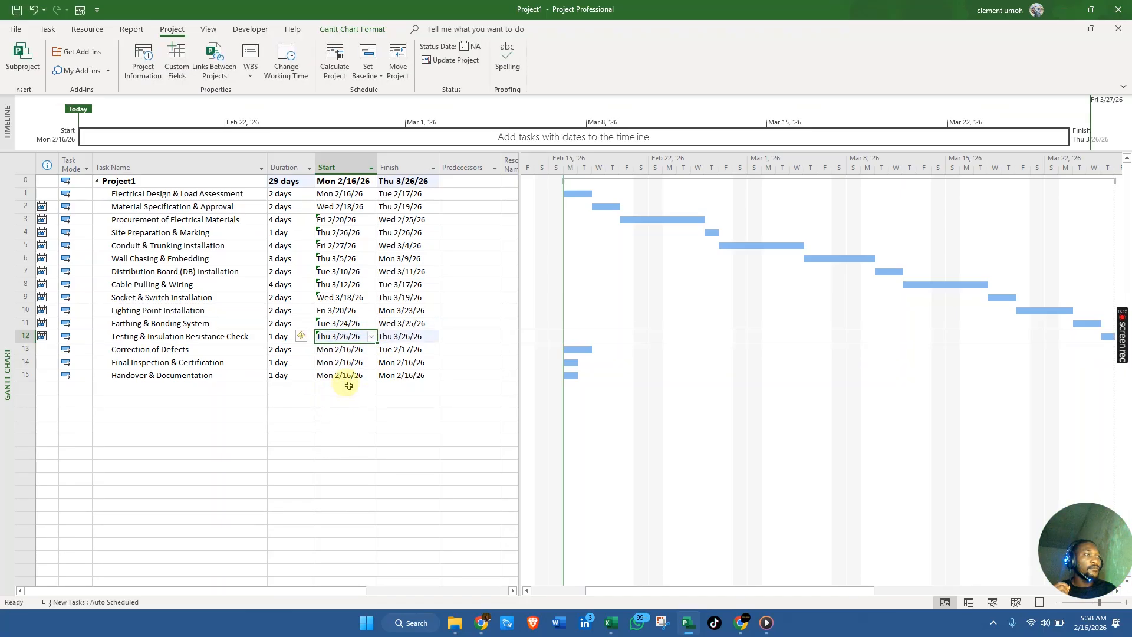
Set the start of Correction of Defects to Fri 3/27/26.
click(368, 350)
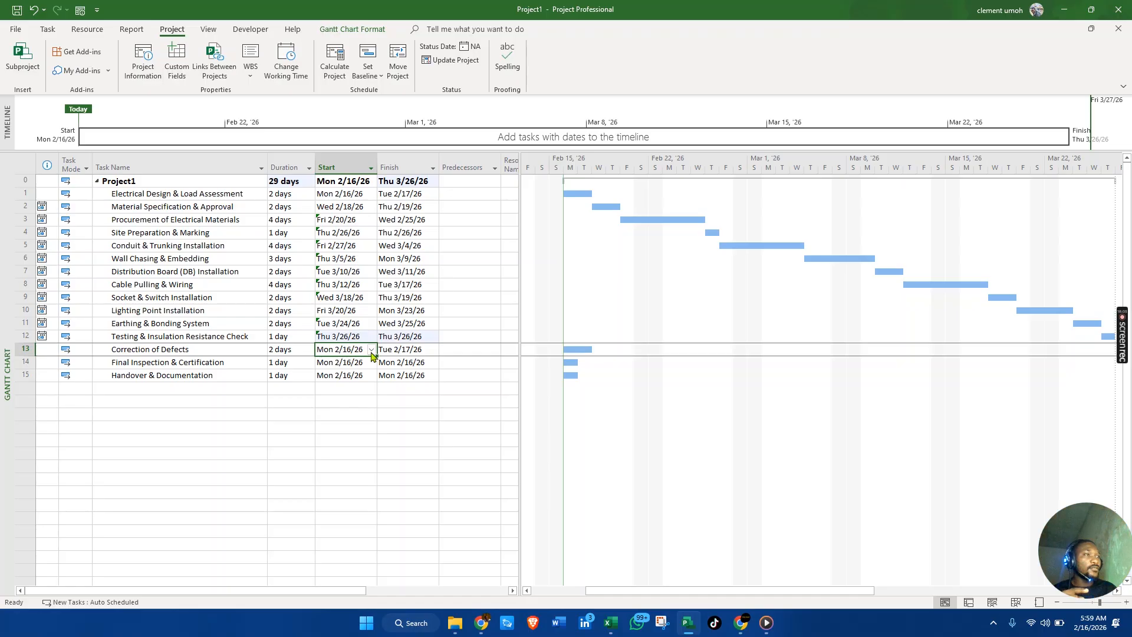
click(372, 350)
click(369, 362)
click(347, 413)
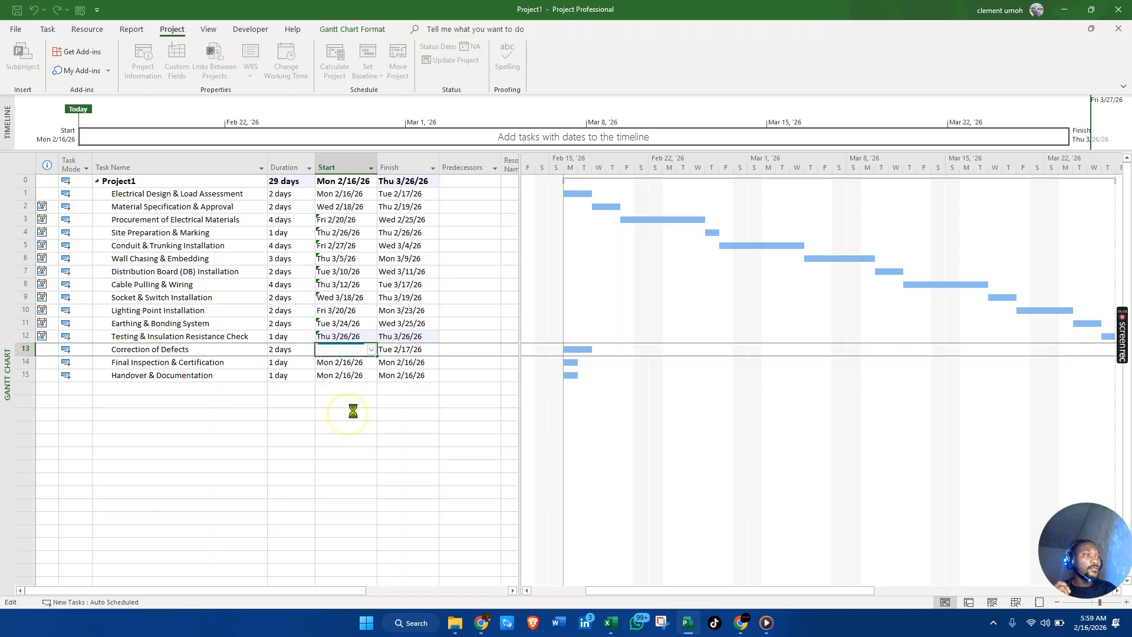
Set the start of Final Inspection & Certification to Tue 3/31/26.
click(368, 362)
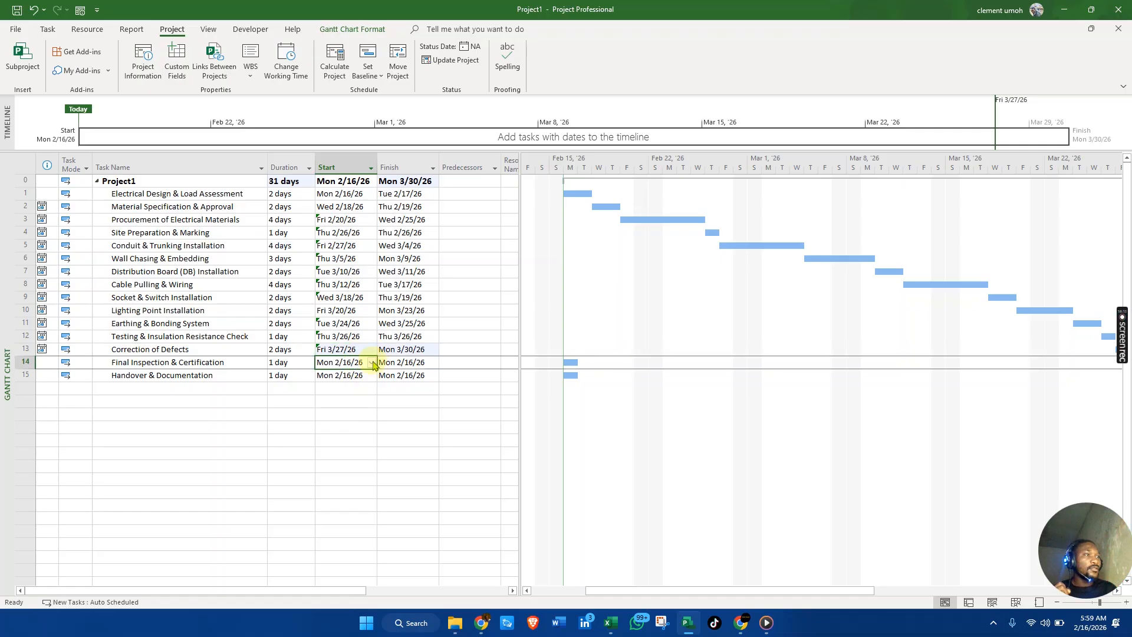
click(371, 362)
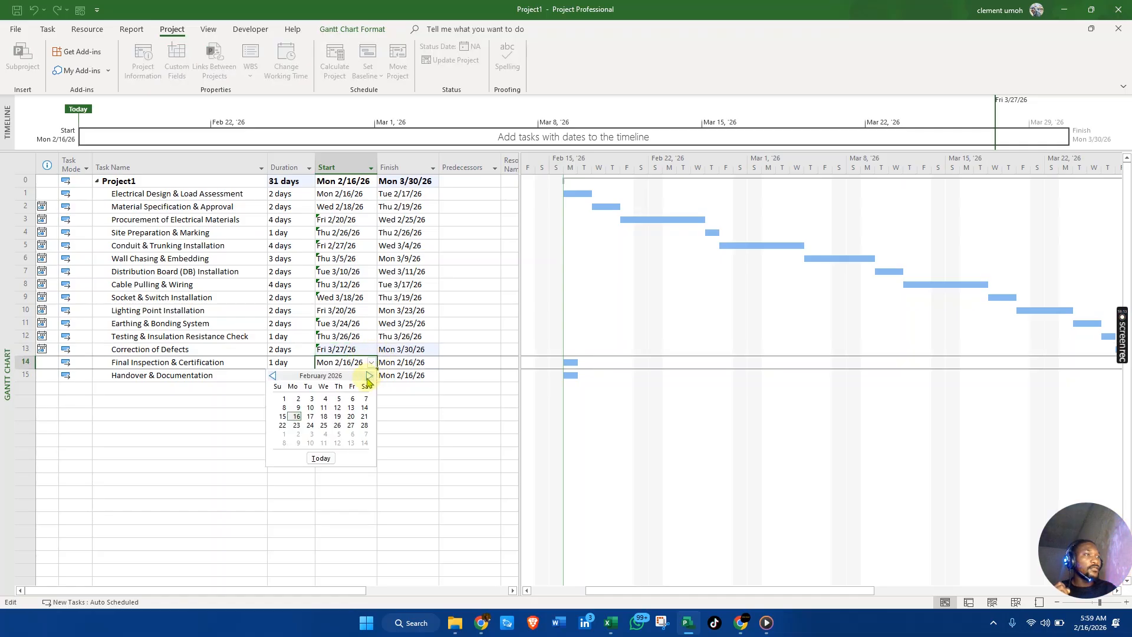
click(369, 377)
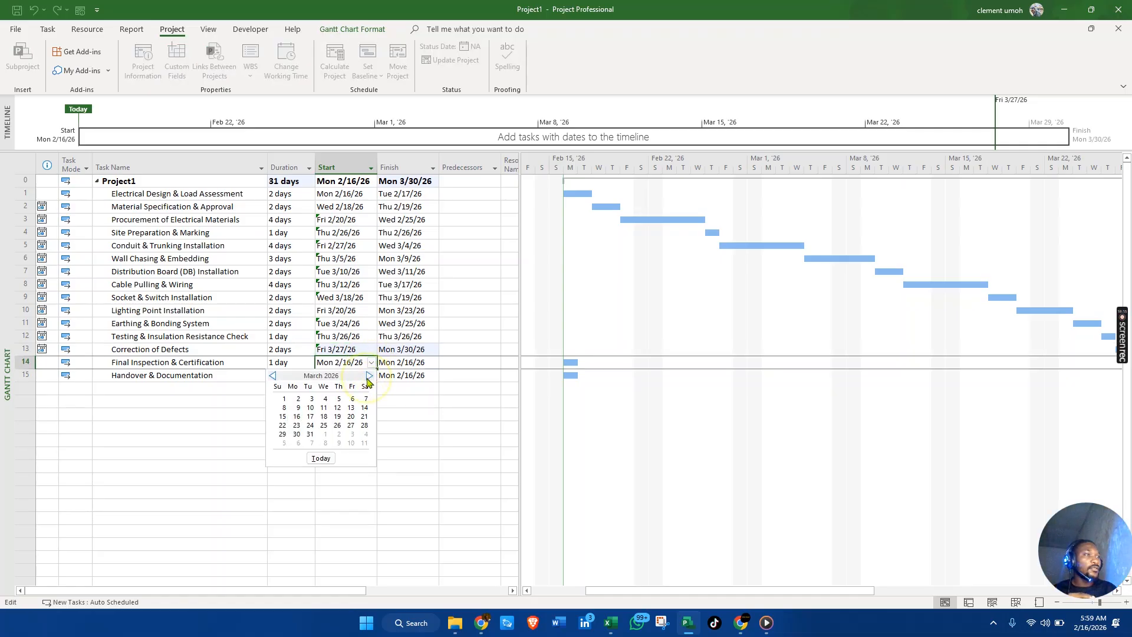
click(307, 434)
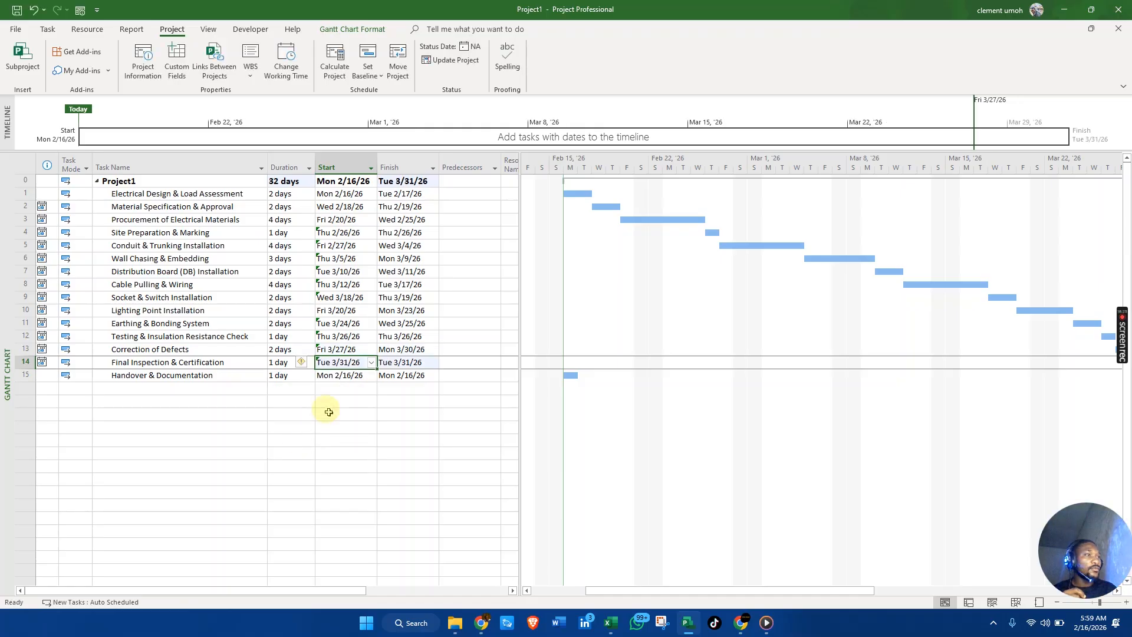
Set the start of Handover & Documentation to Wed 4/1/26.
click(369, 377)
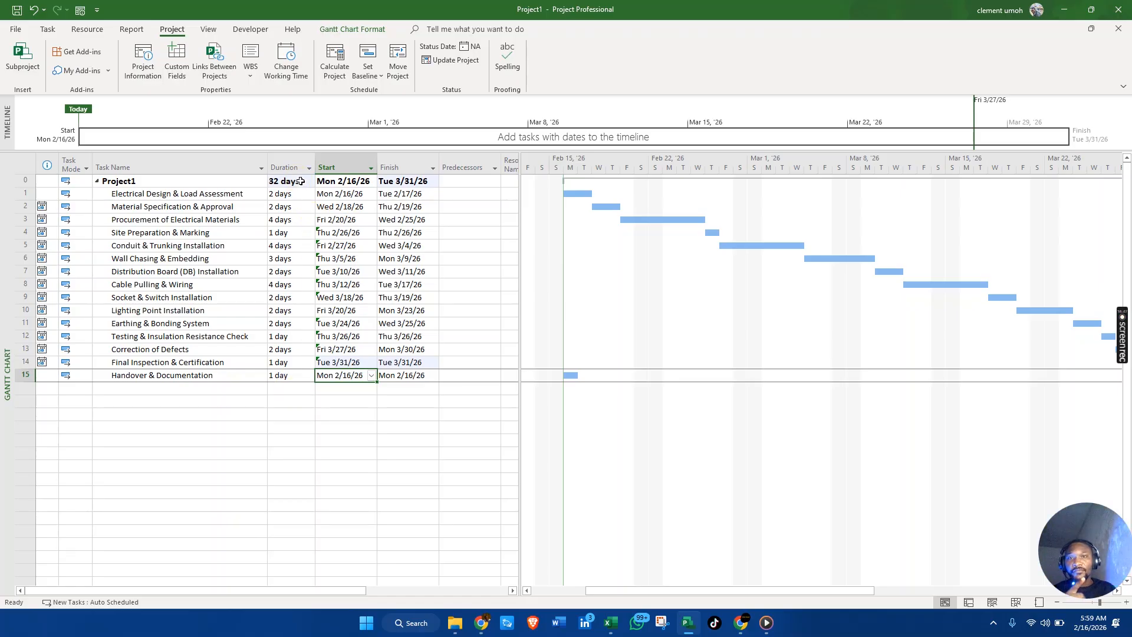
click(373, 377)
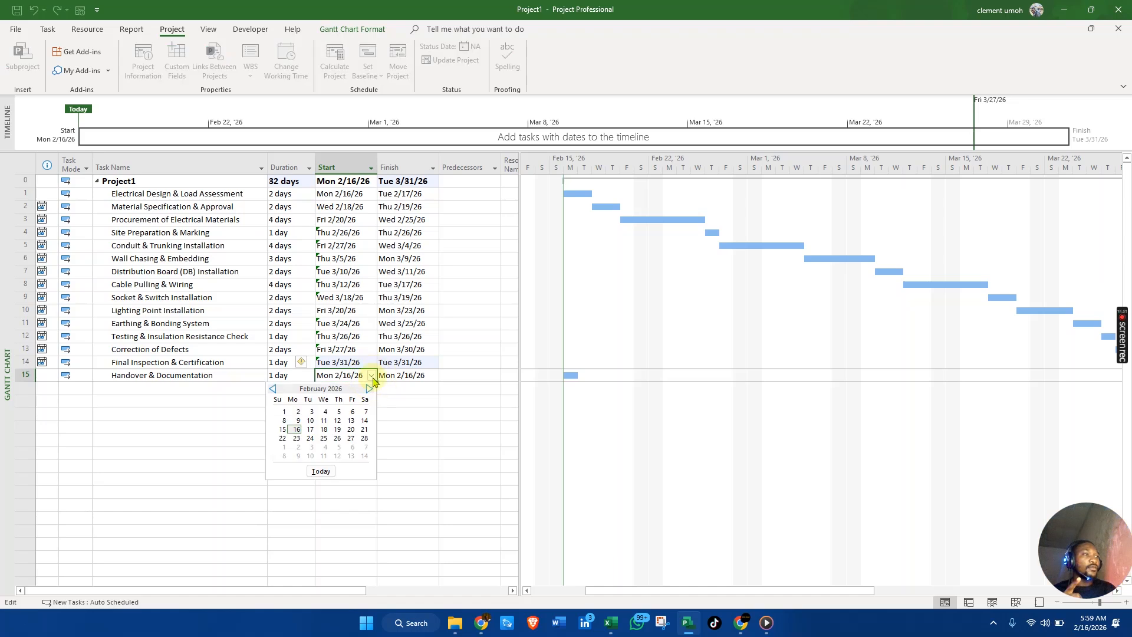
click(368, 388)
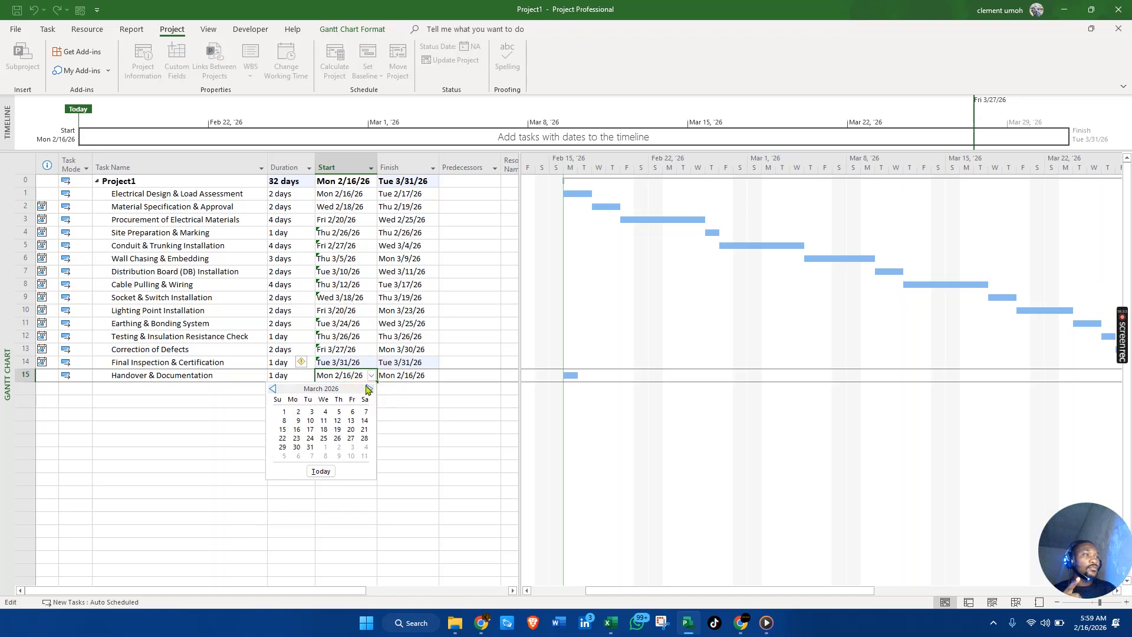
click(368, 389)
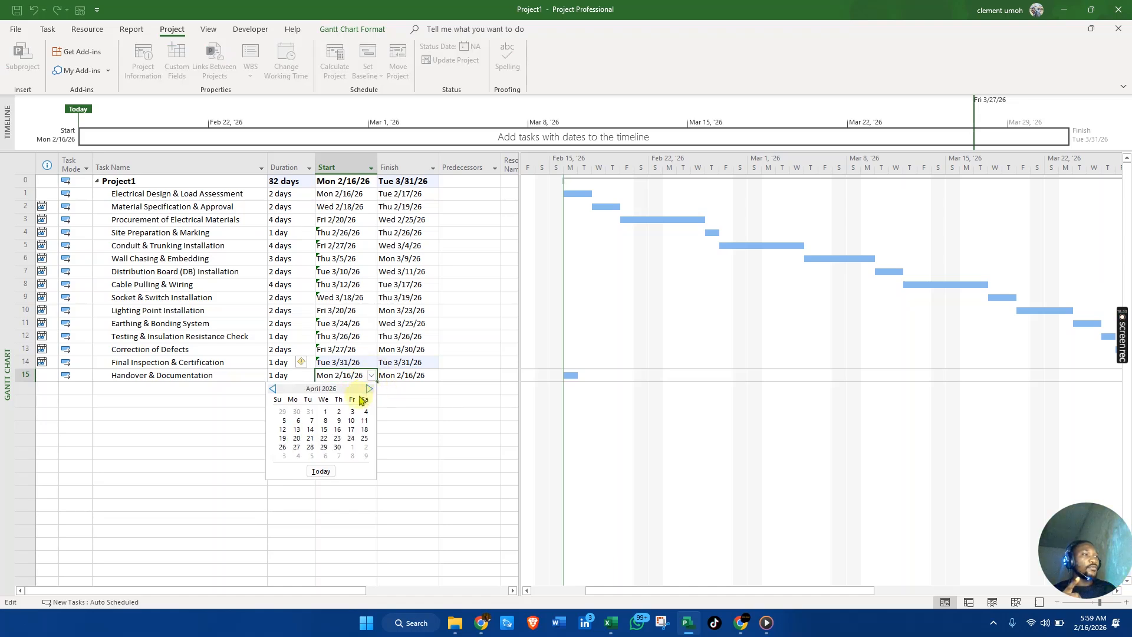
click(326, 412)
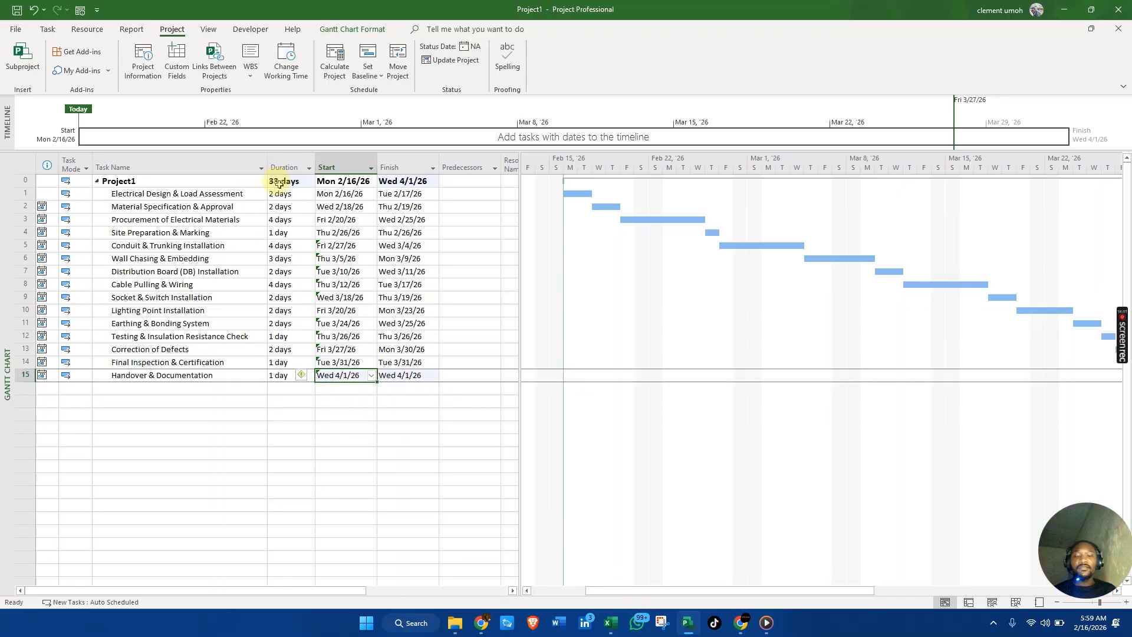
Check the Duration (Days) total on the Electrical_Tasks sheet in Excel against the schedule, and return to Project to review the Gantt chart.
key(alt+Tab)
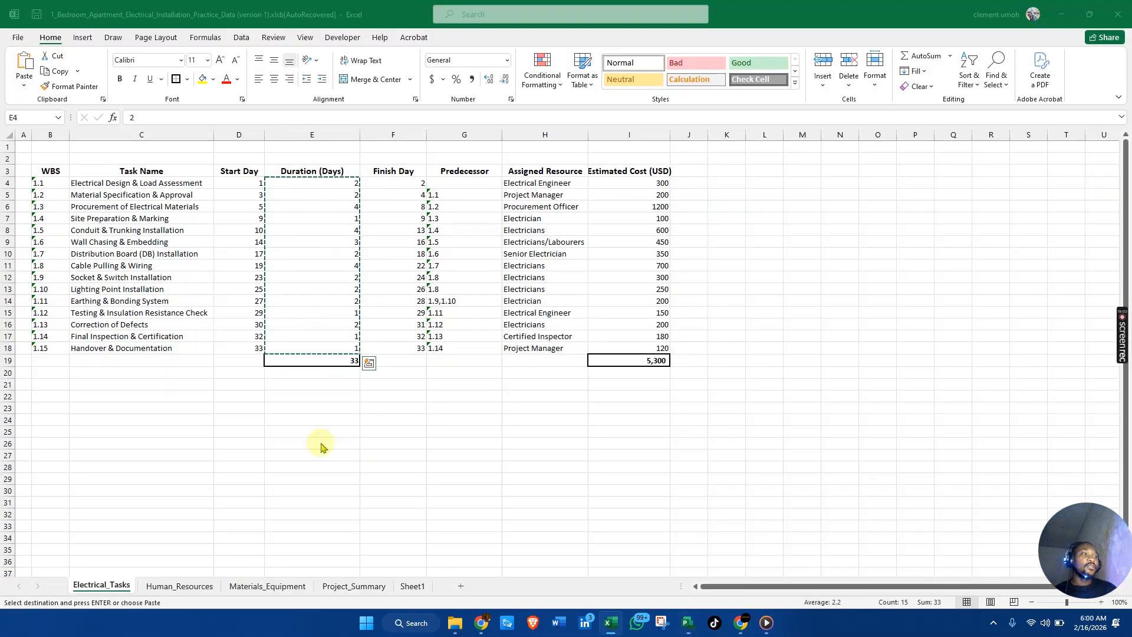
click(328, 409)
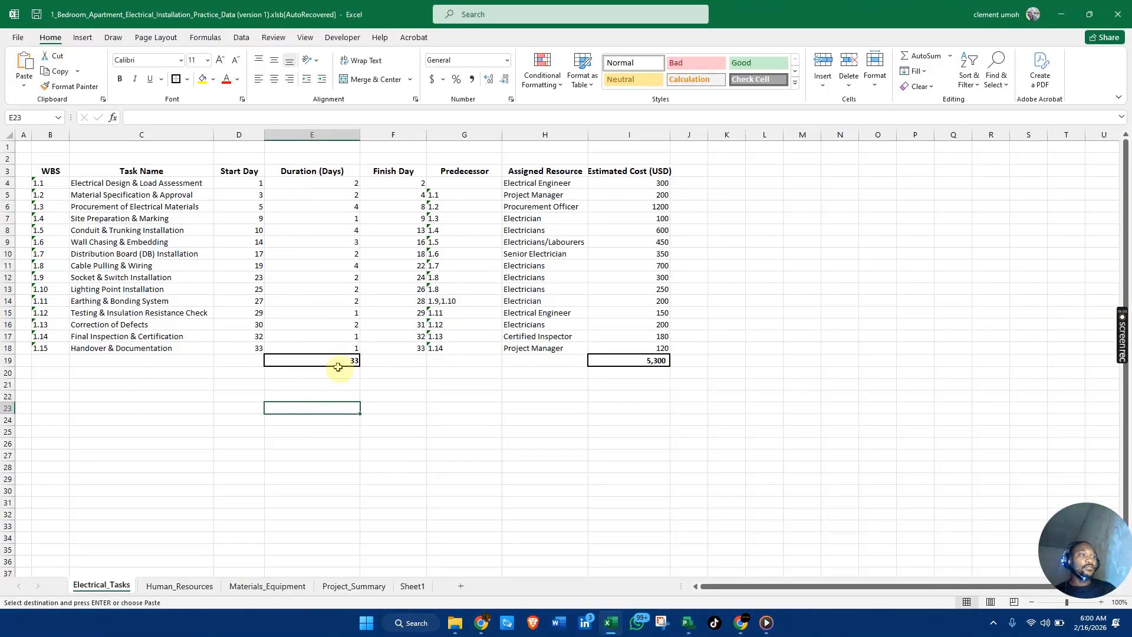
click(346, 361)
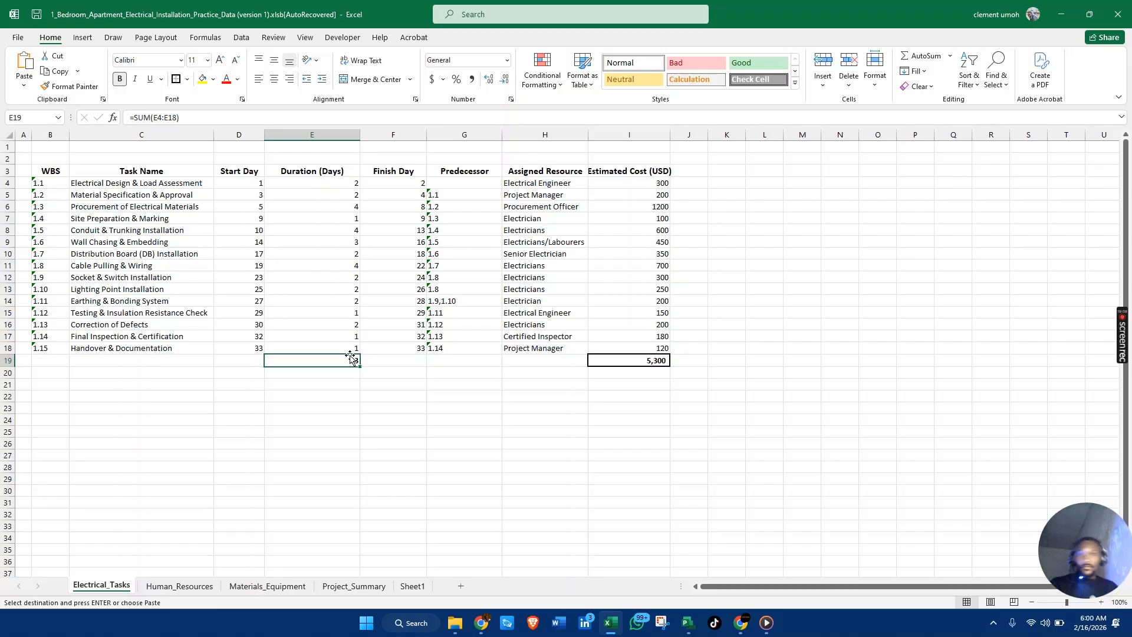
key(alt+Tab)
click(350, 356)
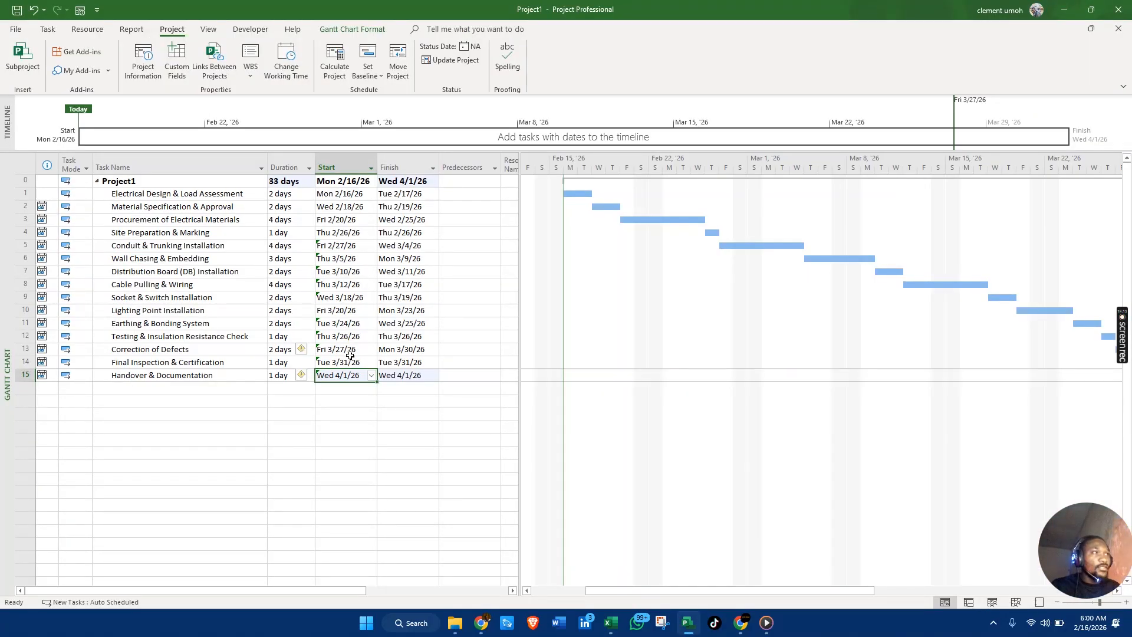
drag(622, 590, 644, 613)
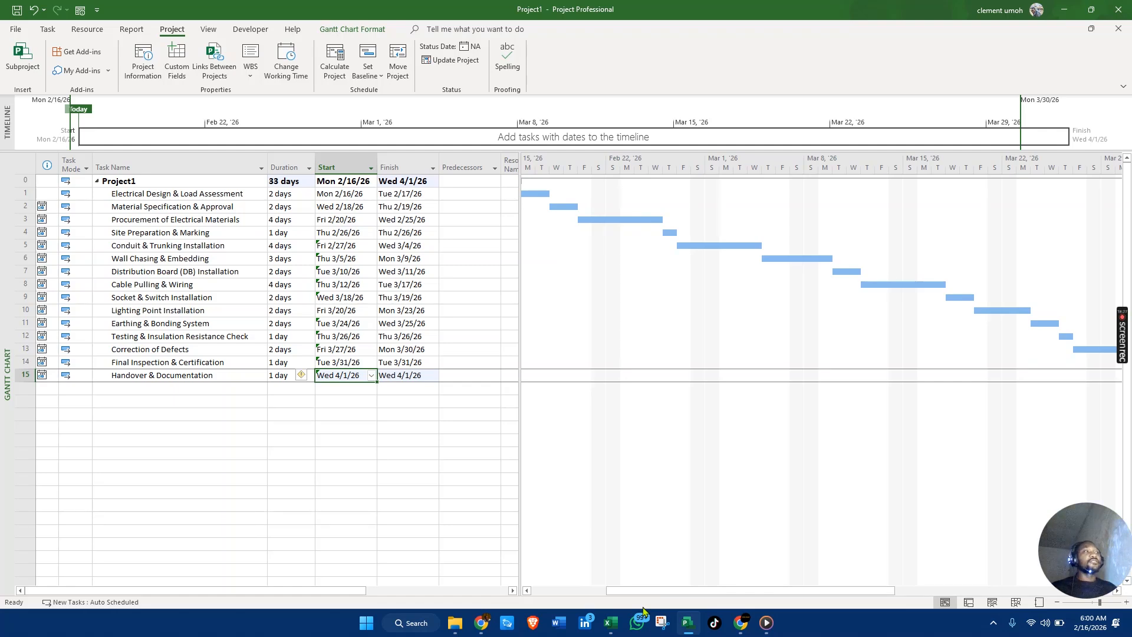
click(453, 194)
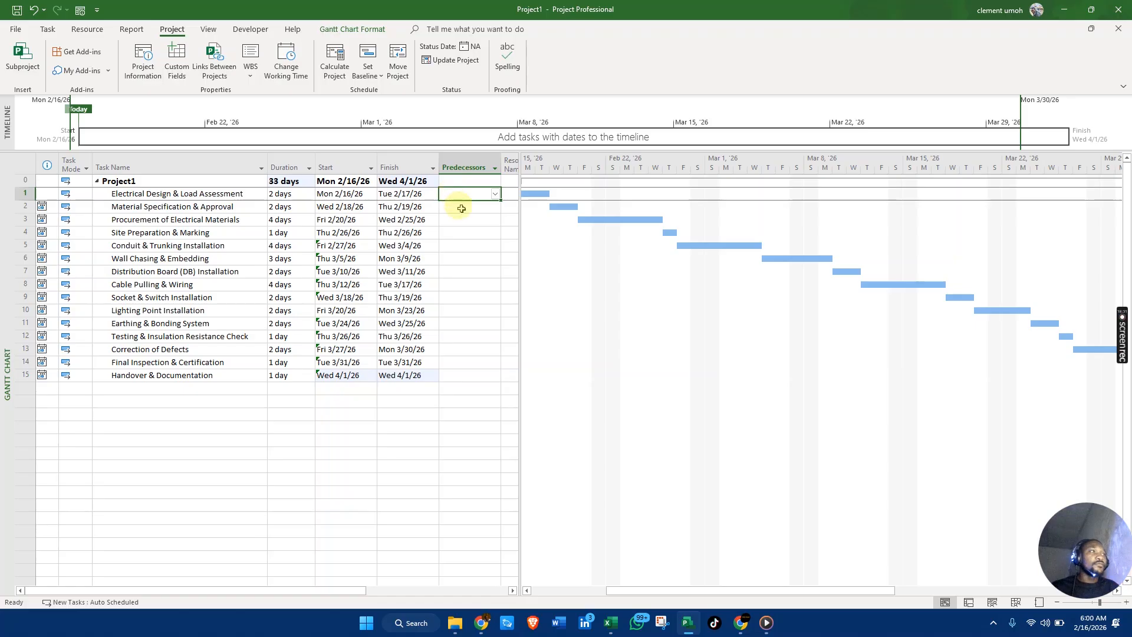
click(462, 209)
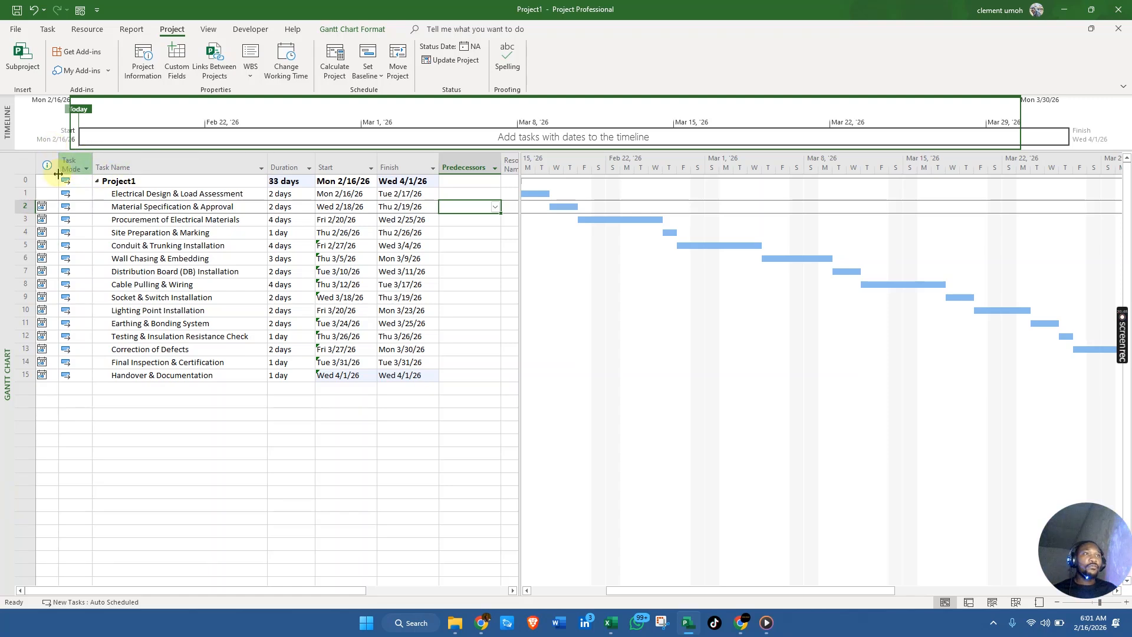
Insert a WBS column in the task table directly before the Task Name column.
click(101, 165)
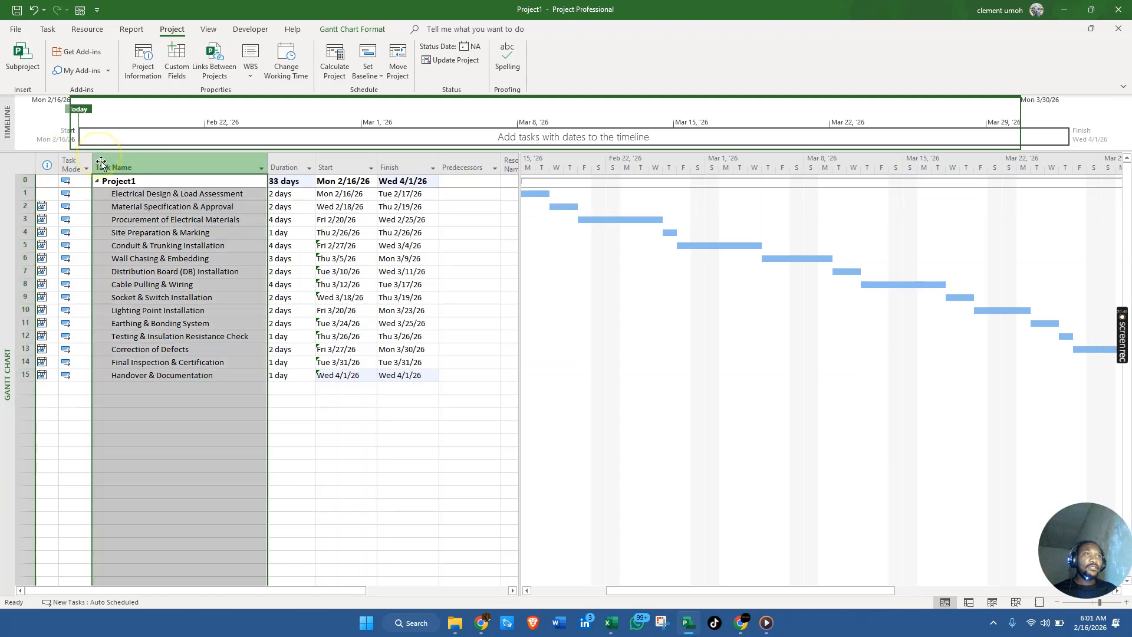
right_click(101, 165)
click(147, 253)
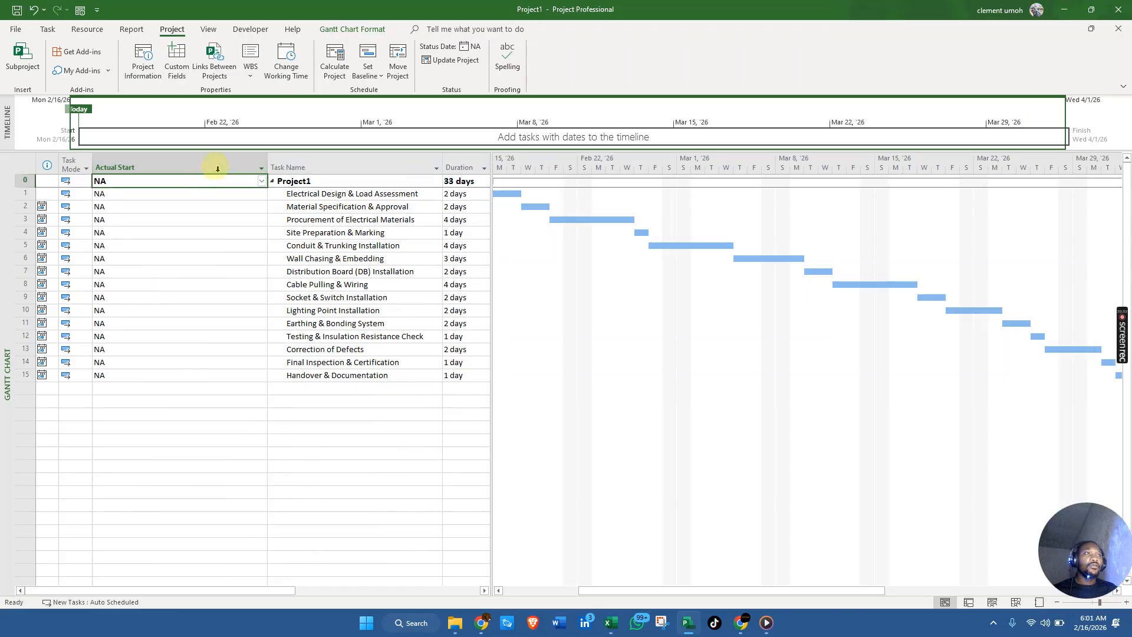
click(219, 166)
click(233, 164)
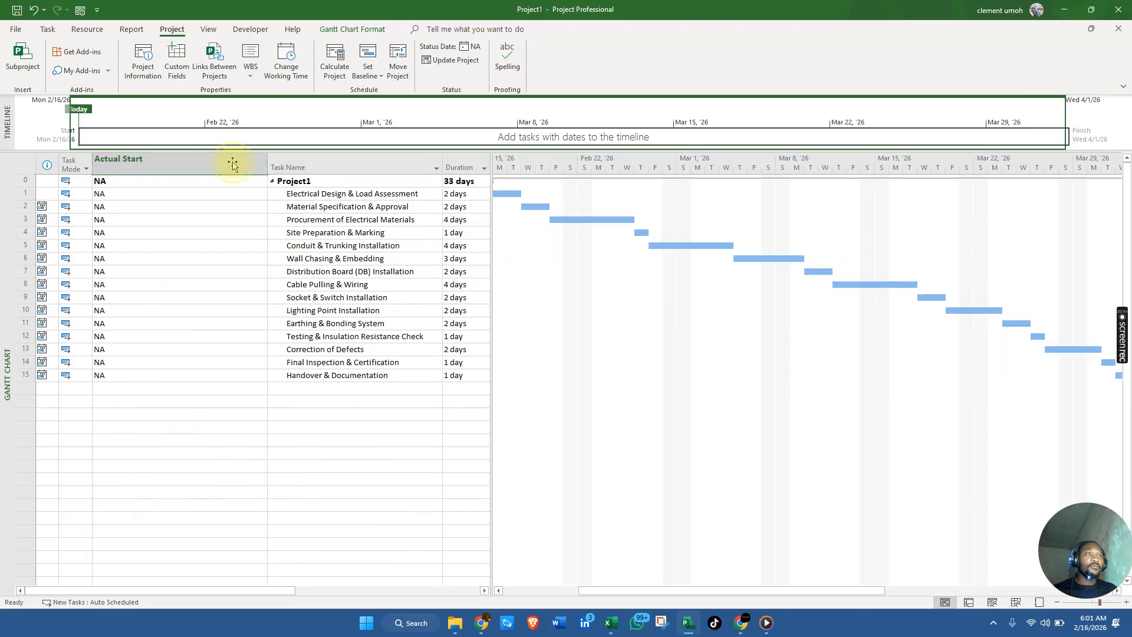
text(wbs)
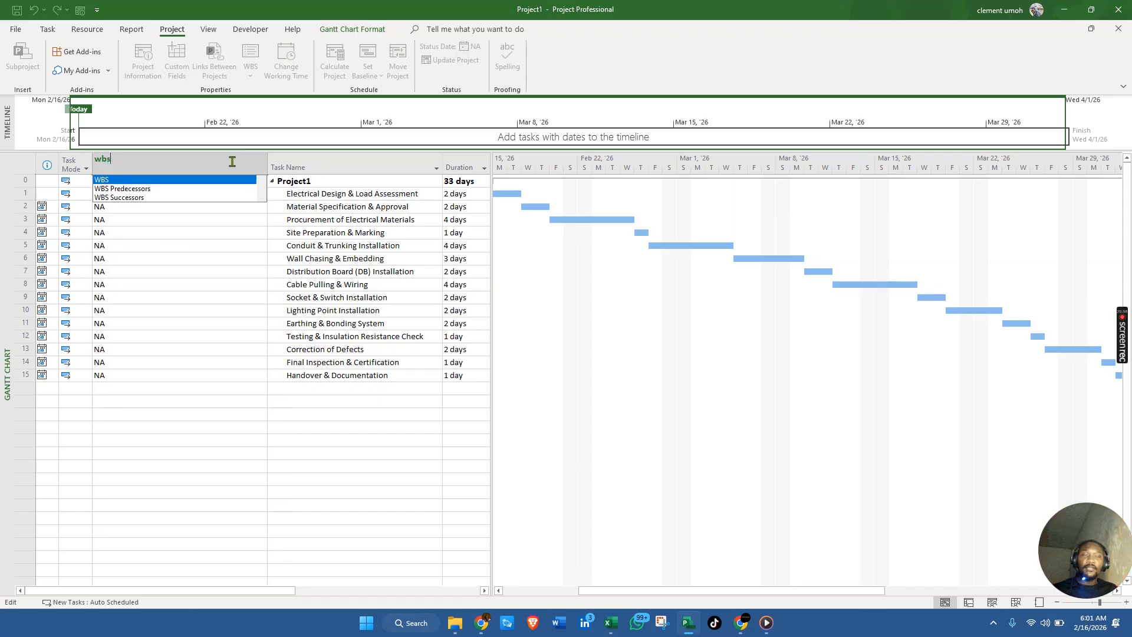
click(201, 181)
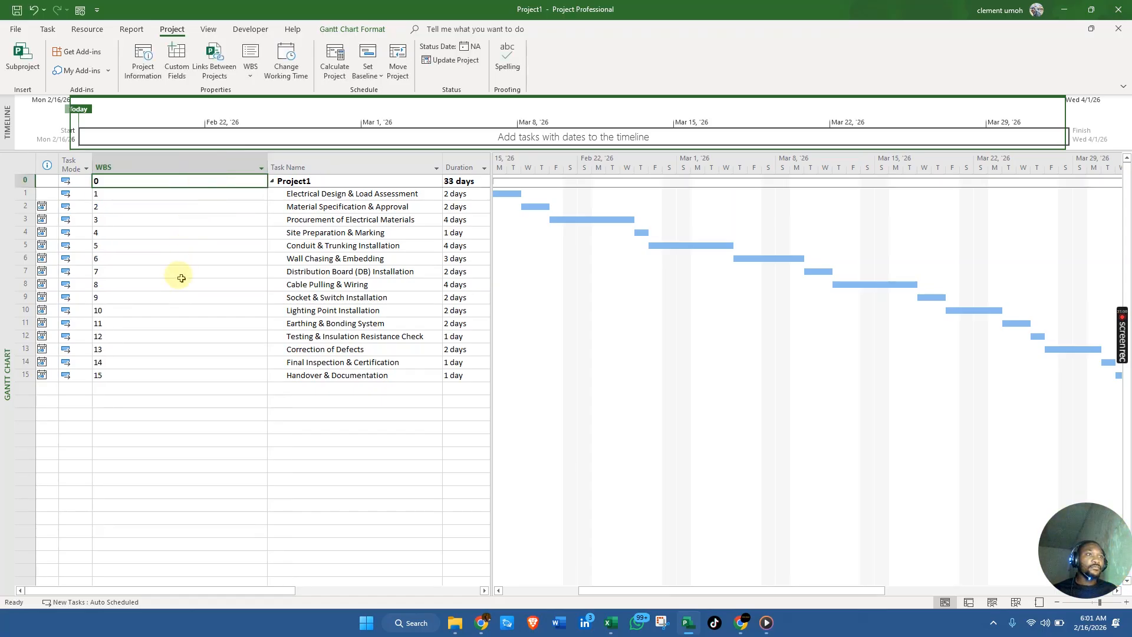
Narrow the WBS column, and copy the WBS codes 1.1 to 1.15 from the Electrical_Tasks sheet in Excel.
drag(266, 167, 119, 267)
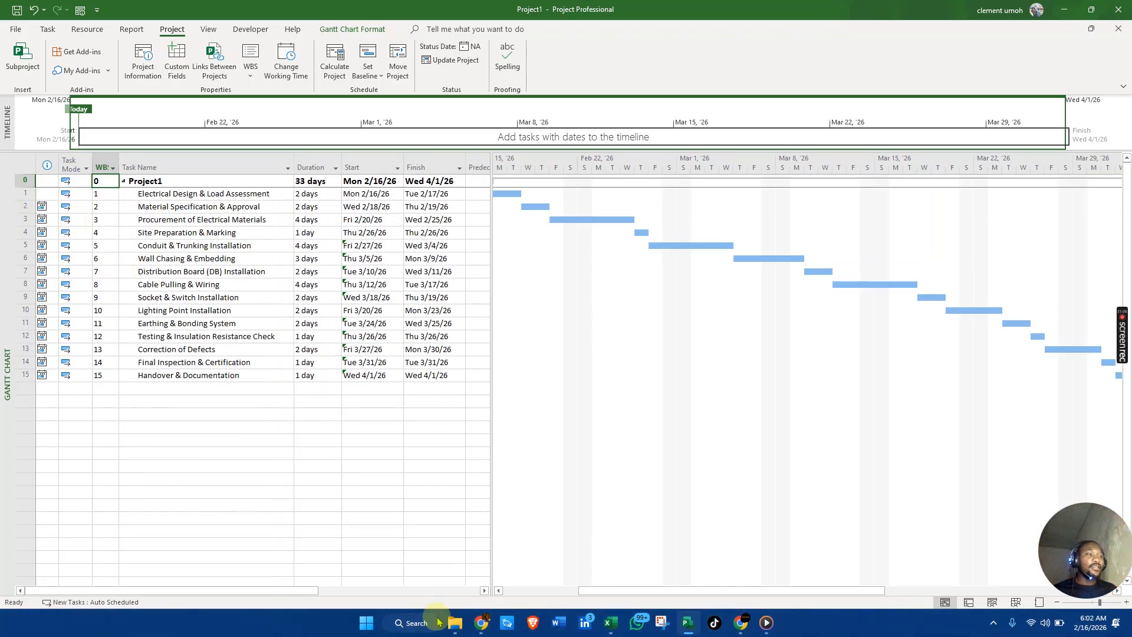
click(610, 623)
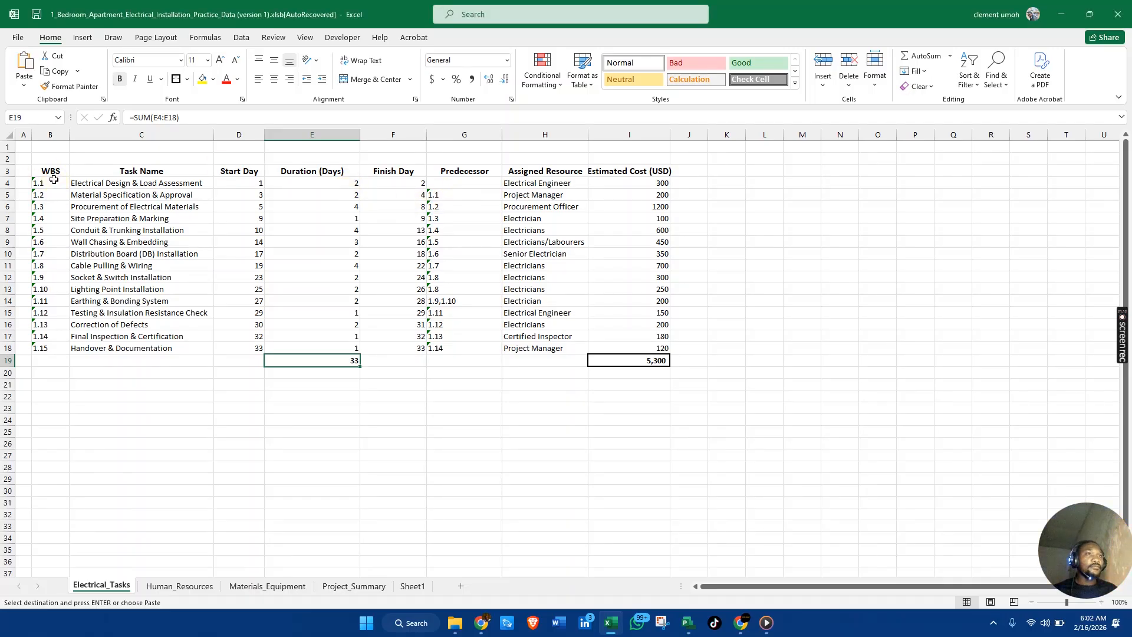
drag(49, 183, 45, 345)
key(ctrl+c)
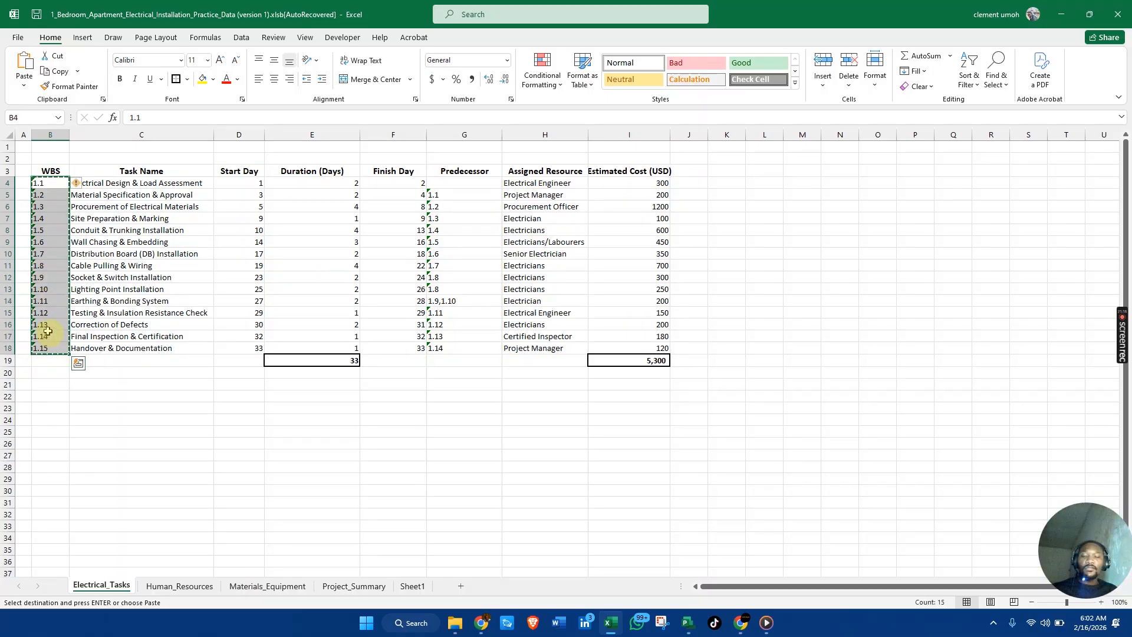
Return to Project and paste the copied WBS codes 1.1 to 1.15 into the WBS cells of tasks 1 to 15.
key(Tab)
key(alt+Tab)
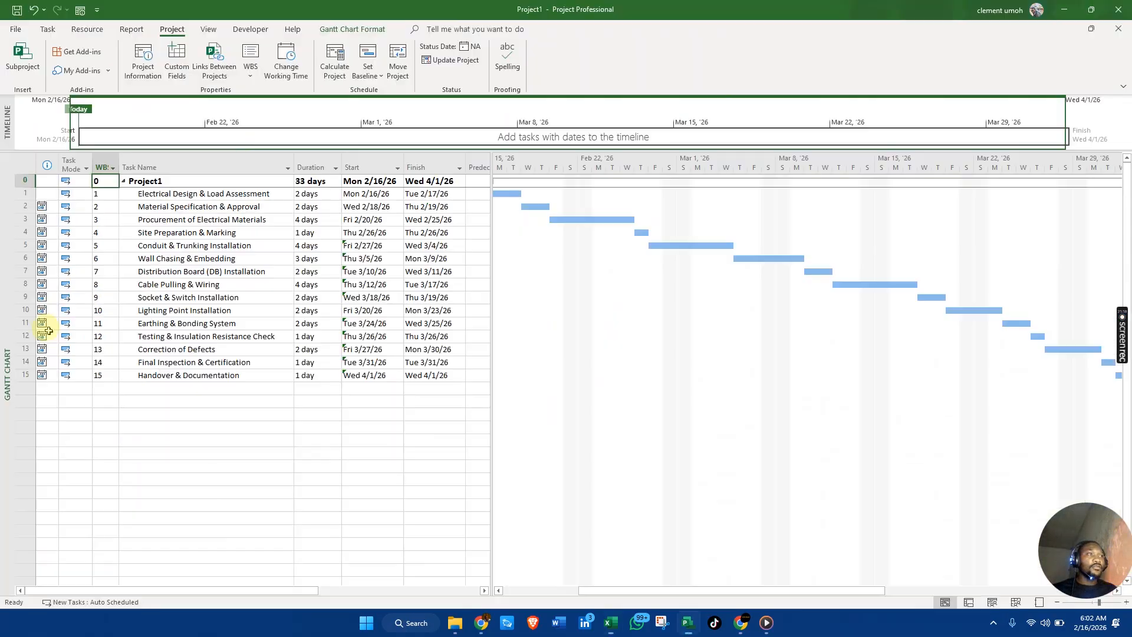
drag(97, 193, 97, 376)
key(ctrl+v)
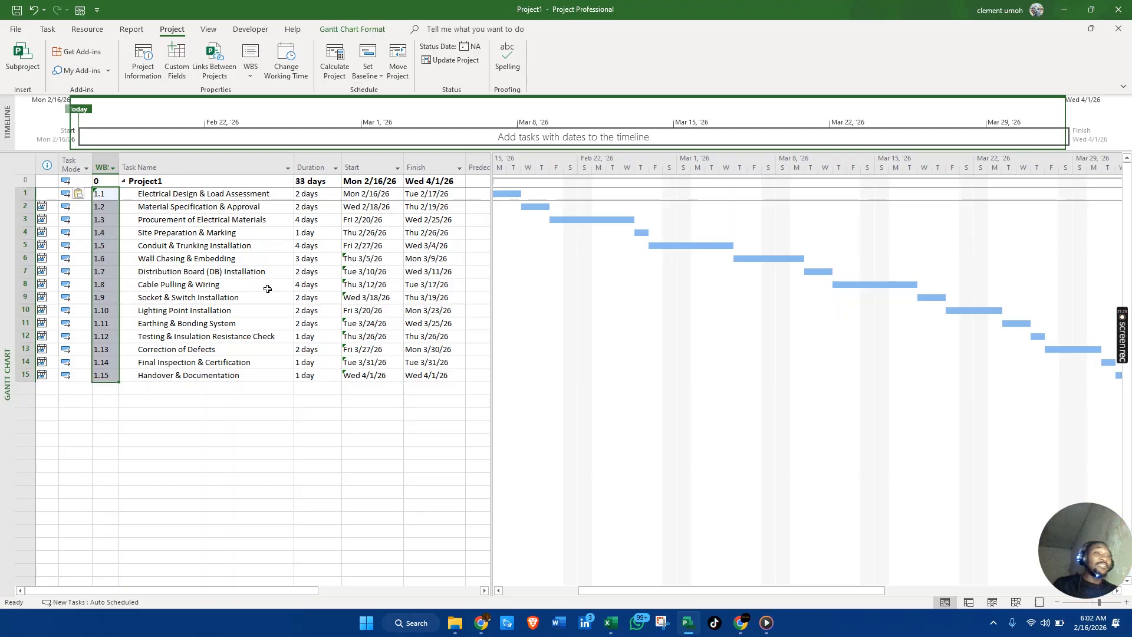
click(206, 207)
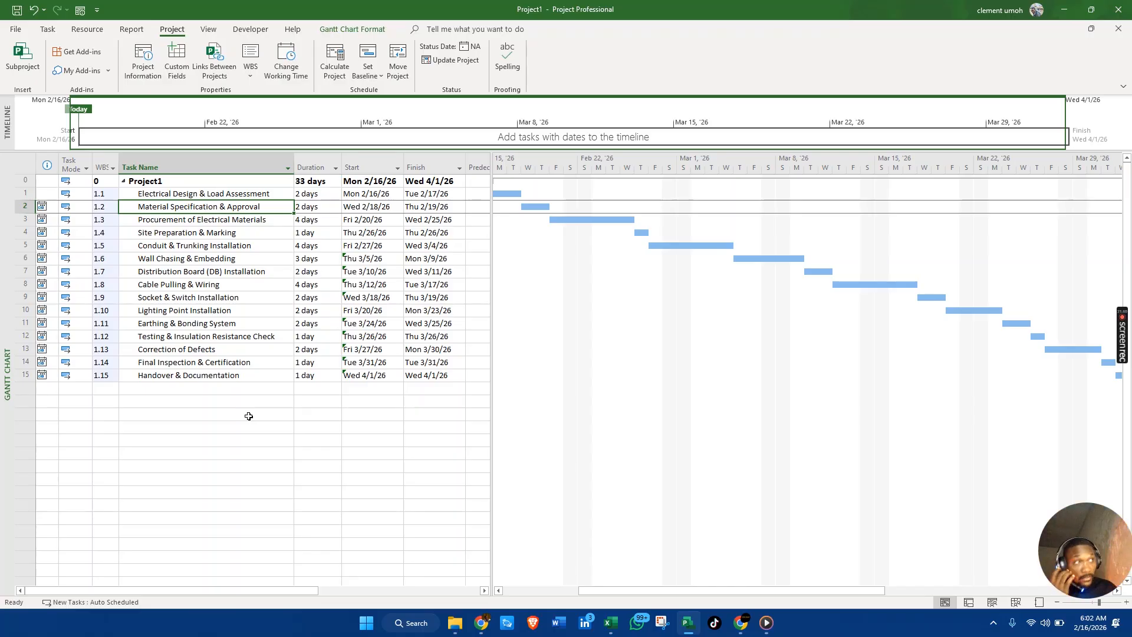
Widen the task table to reveal the full Predecessors column and set the predecessor of Material Specification & Approval to 1.
drag(491, 166, 532, 174)
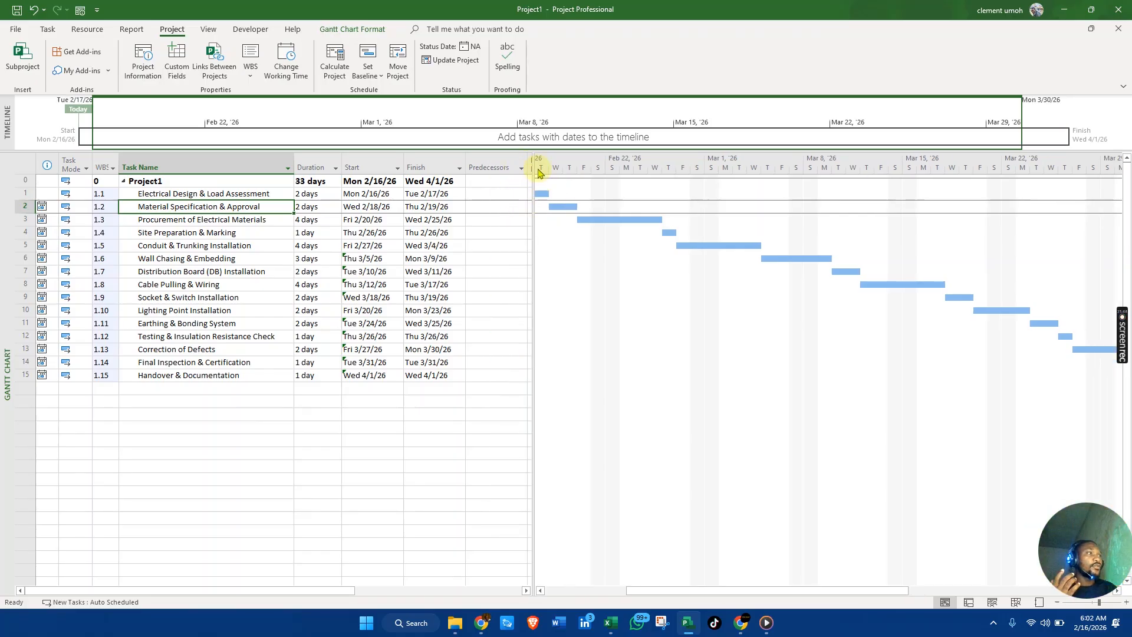
click(486, 193)
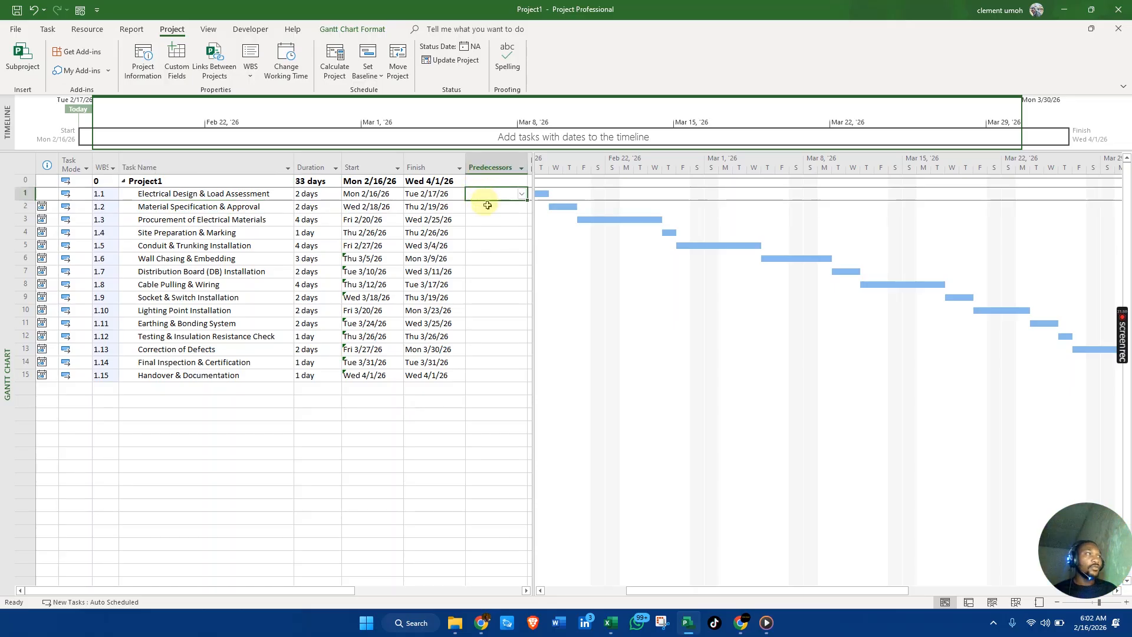
click(488, 206)
text(1)
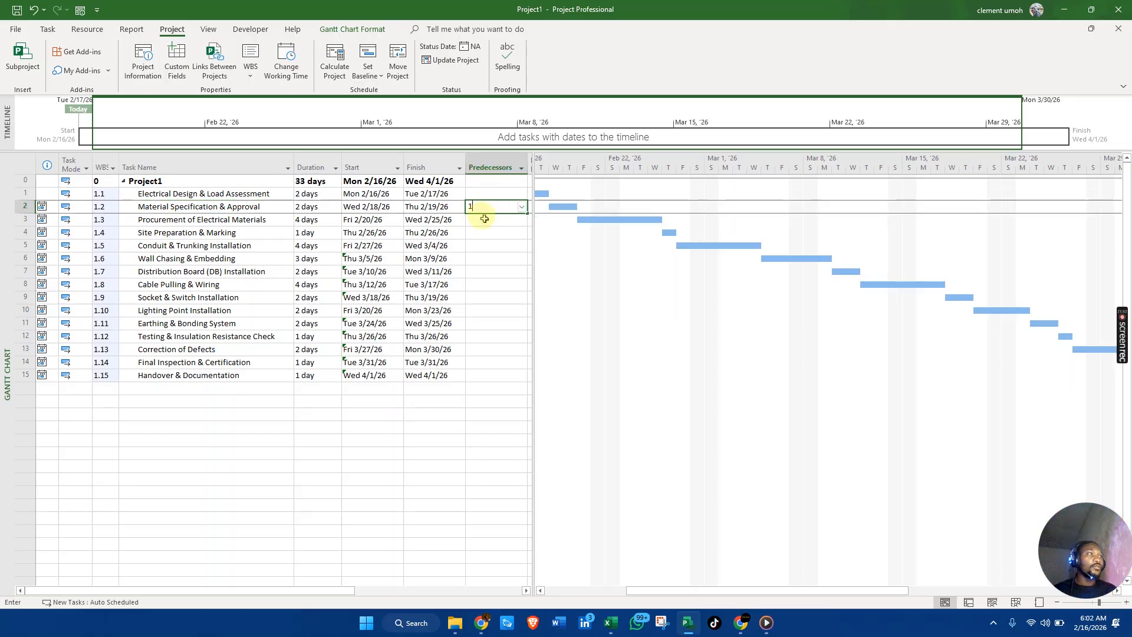
key(Return)
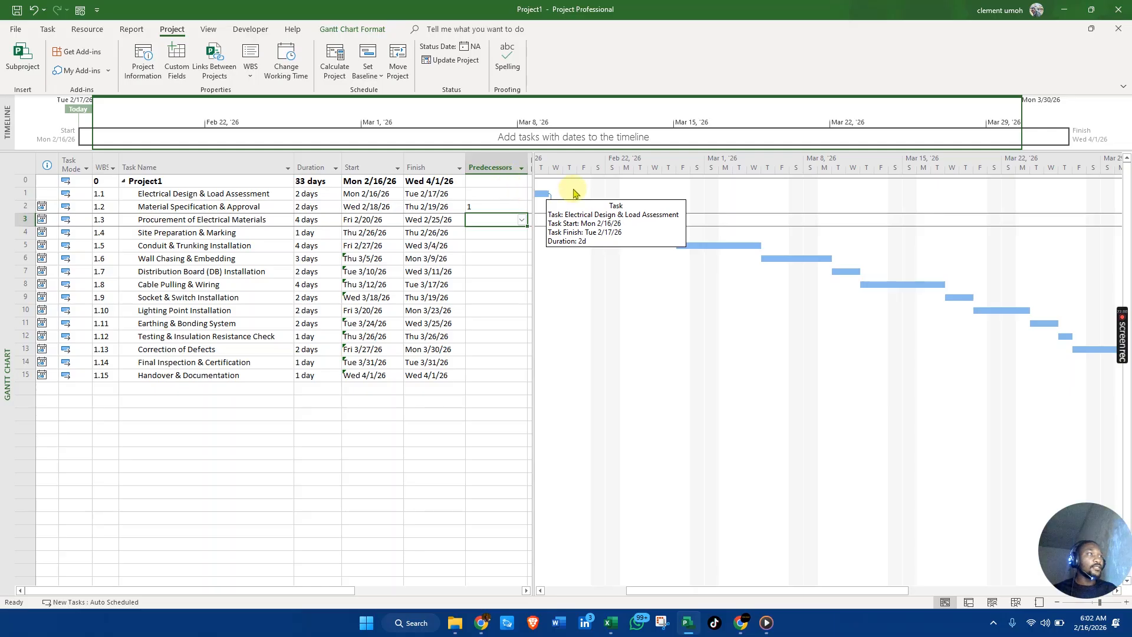
Set the predecessors of tasks 3 to 6, Procurement of Electrical Materials through Wall Chasing & Embedding, to 2, 3, 4 and 5.
drag(727, 591, 710, 596)
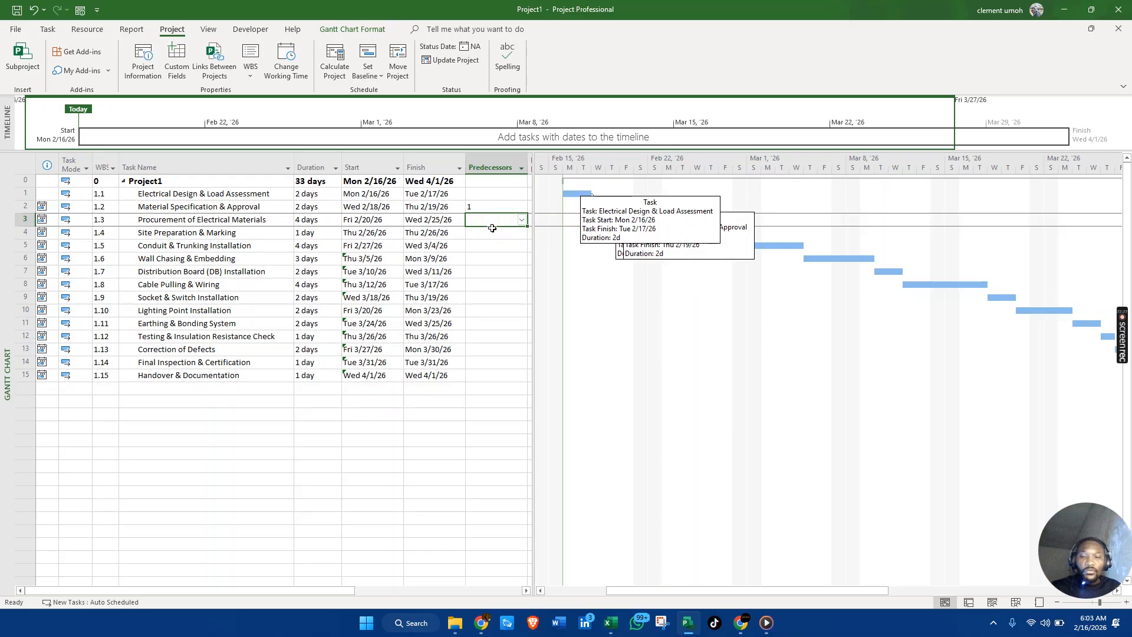
text(2)
key(Return)
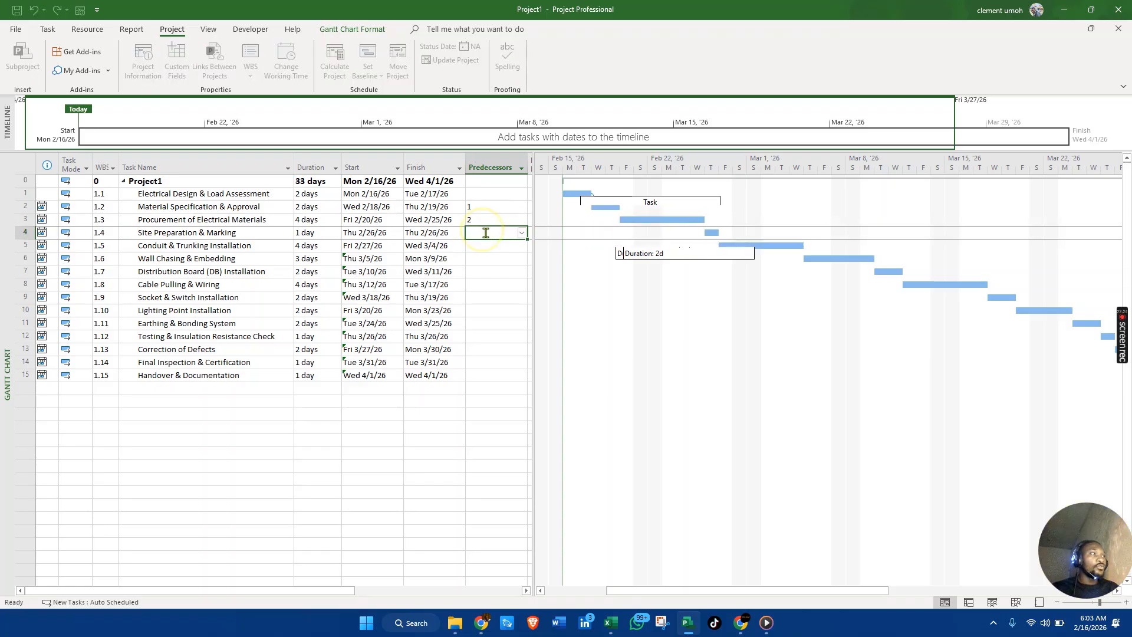
text(3)
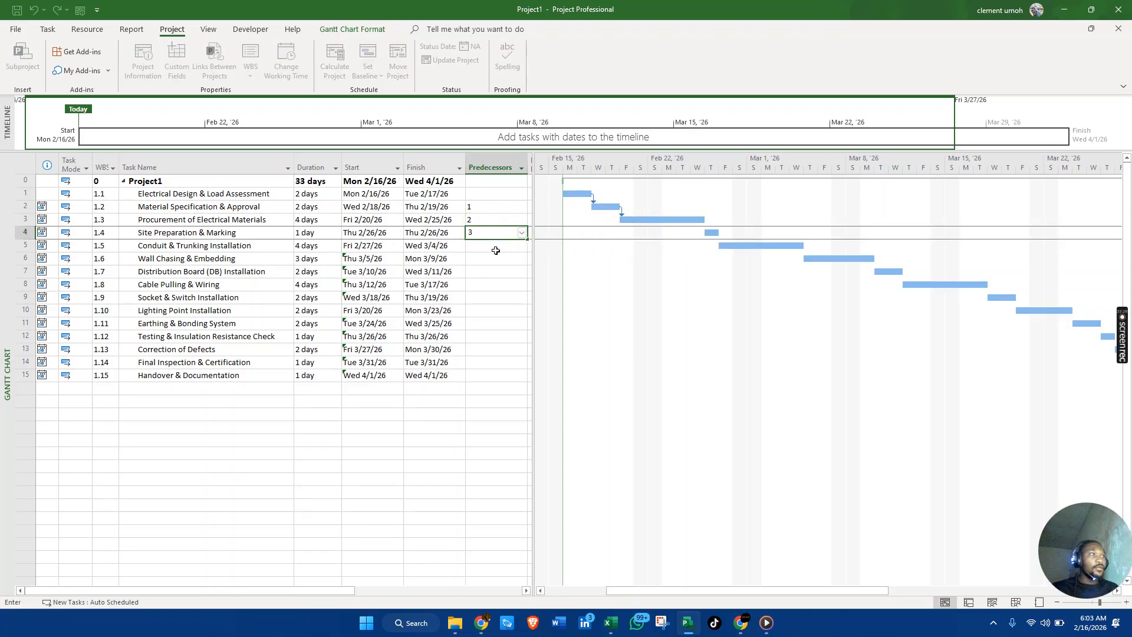
click(496, 250)
click(488, 258)
text(5)
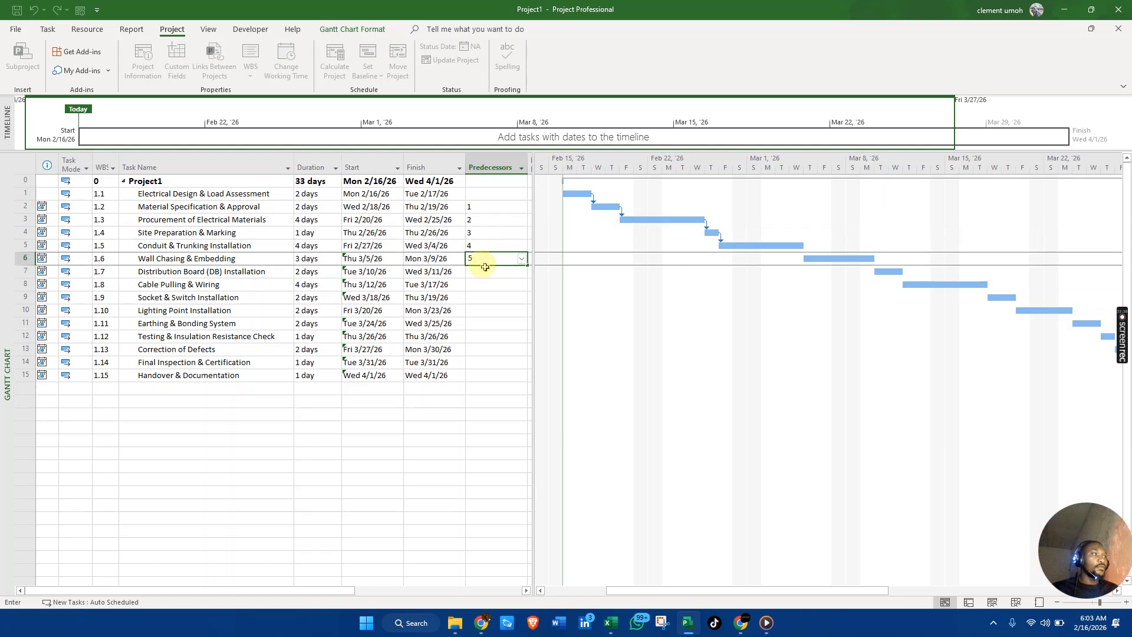
Set the predecessors of Distribution Board (DB) Installation, Cable Pulling & Wiring and Socket & Switch Installation to 6, 7 and 8.
click(484, 270)
text(6)
click(480, 289)
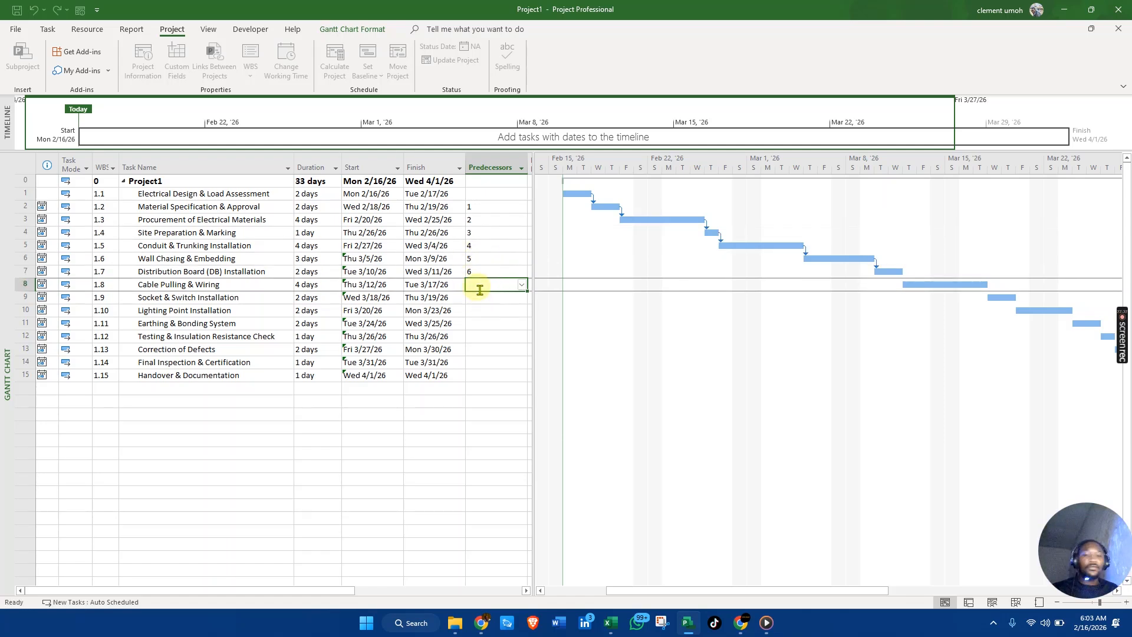
text(7)
click(478, 298)
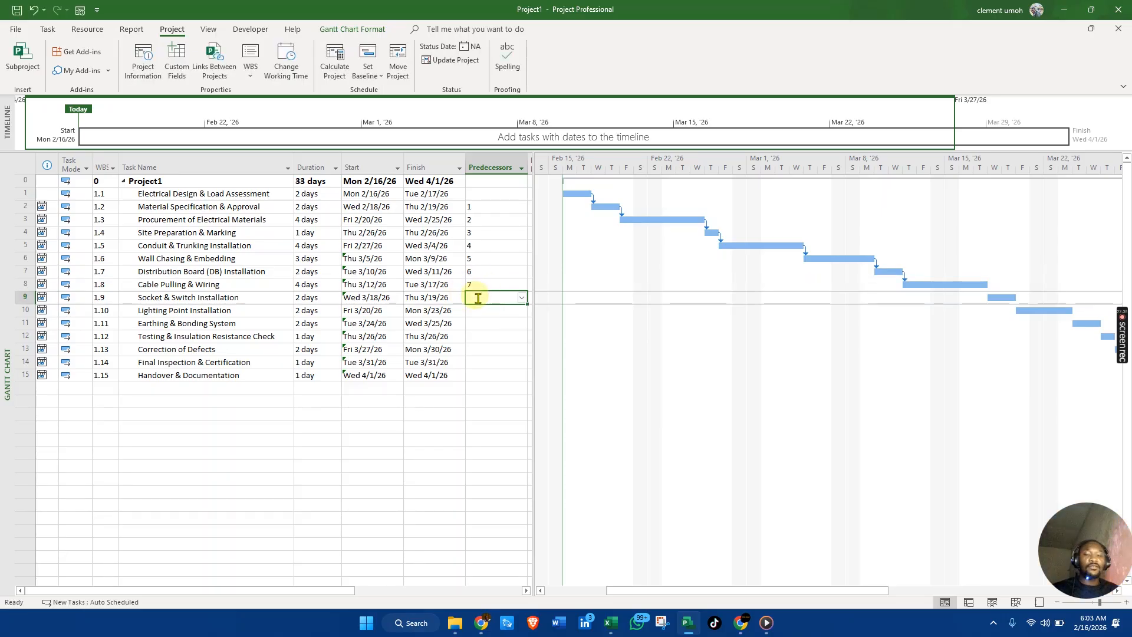
text(8)
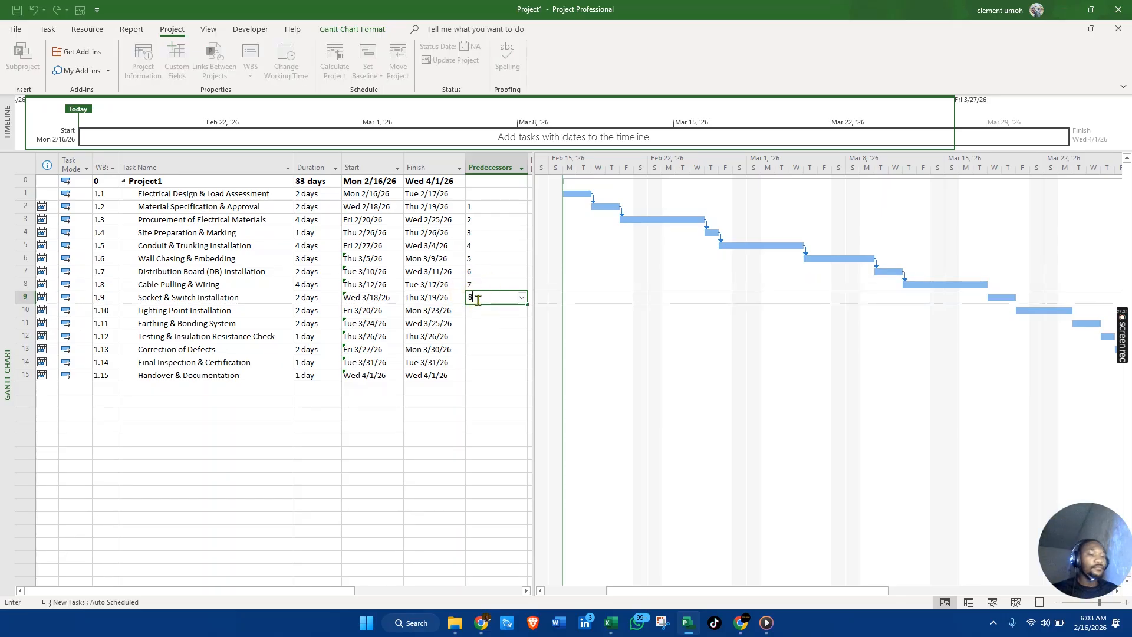
text(8)
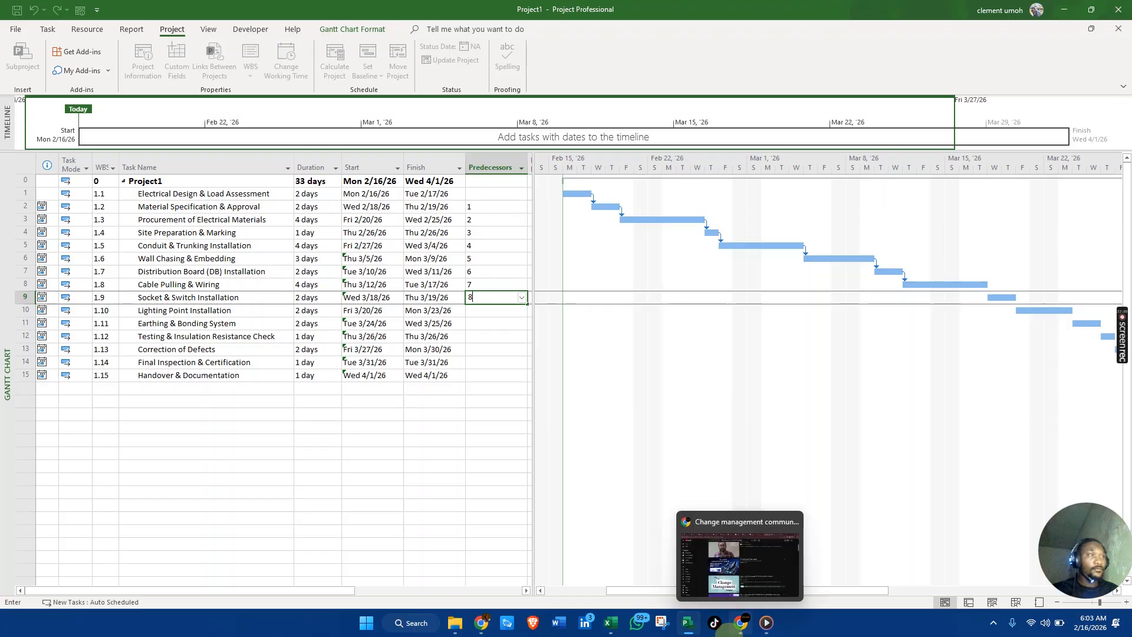
click(717, 621)
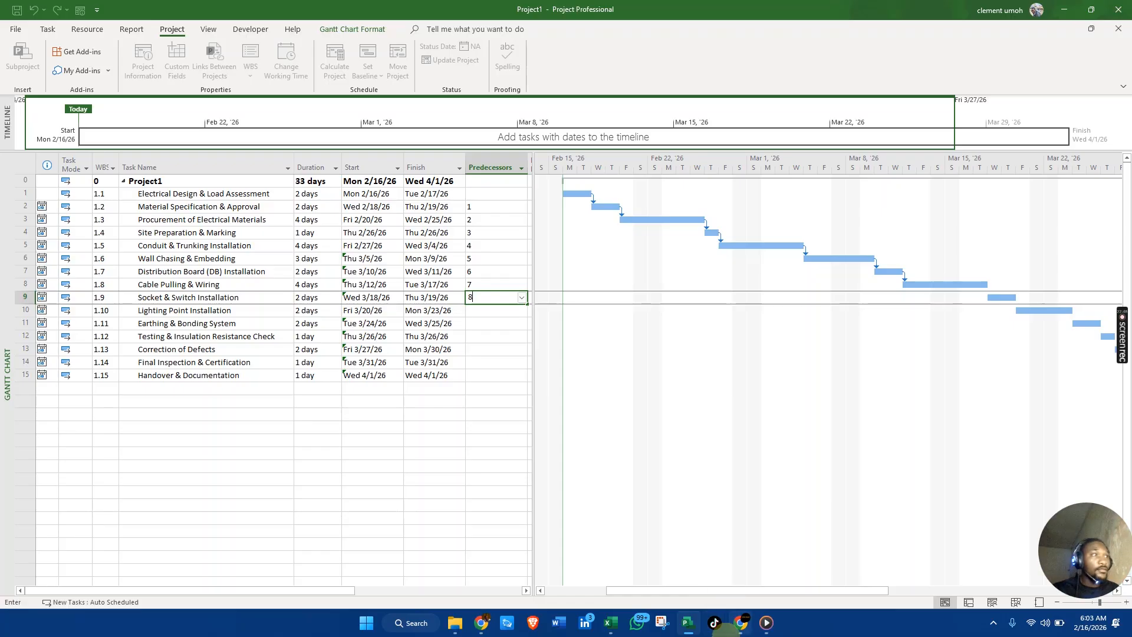
Set the predecessors of Lighting Point Installation, Earthing & Bonding System and Testing & Insulation Resistance Check to 9, 10 and 11.
click(483, 314)
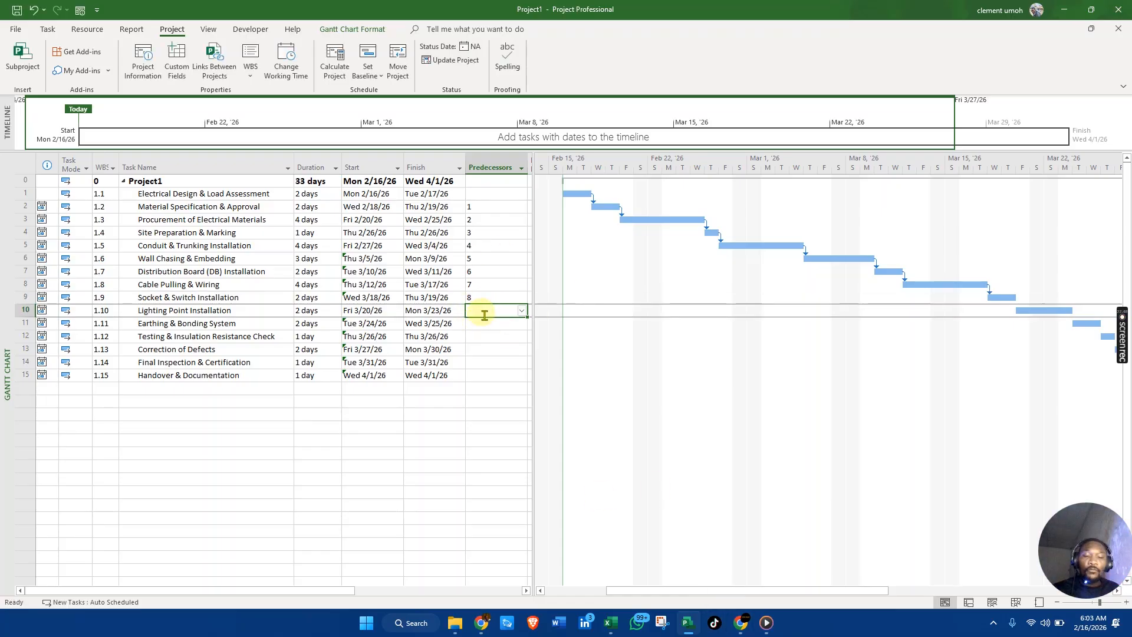
text(9)
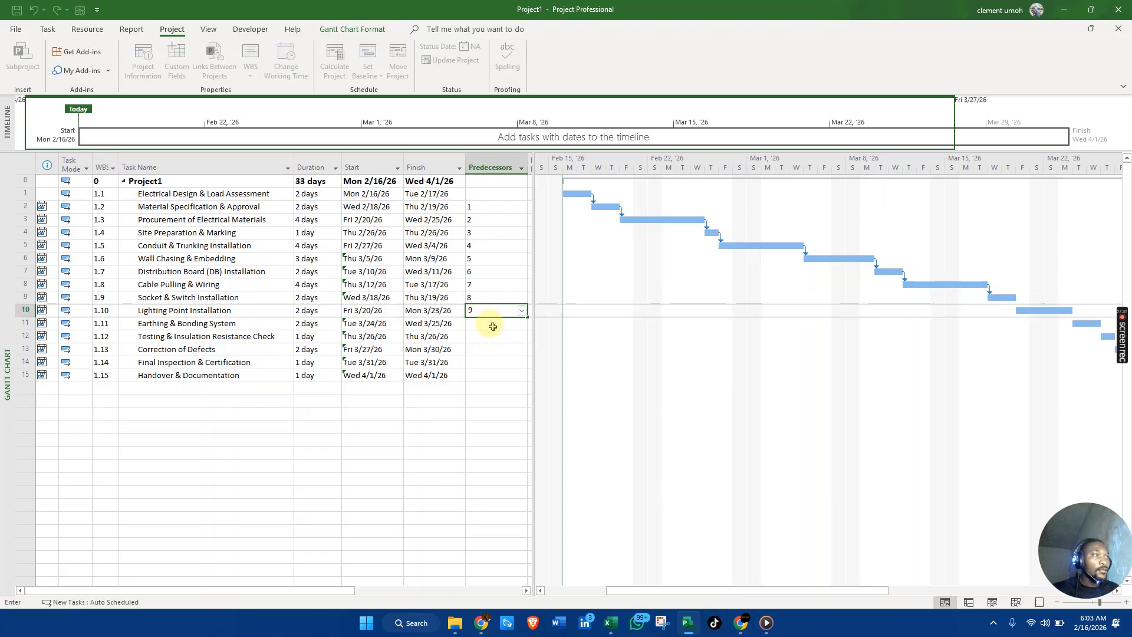
click(493, 326)
click(492, 326)
text(10)
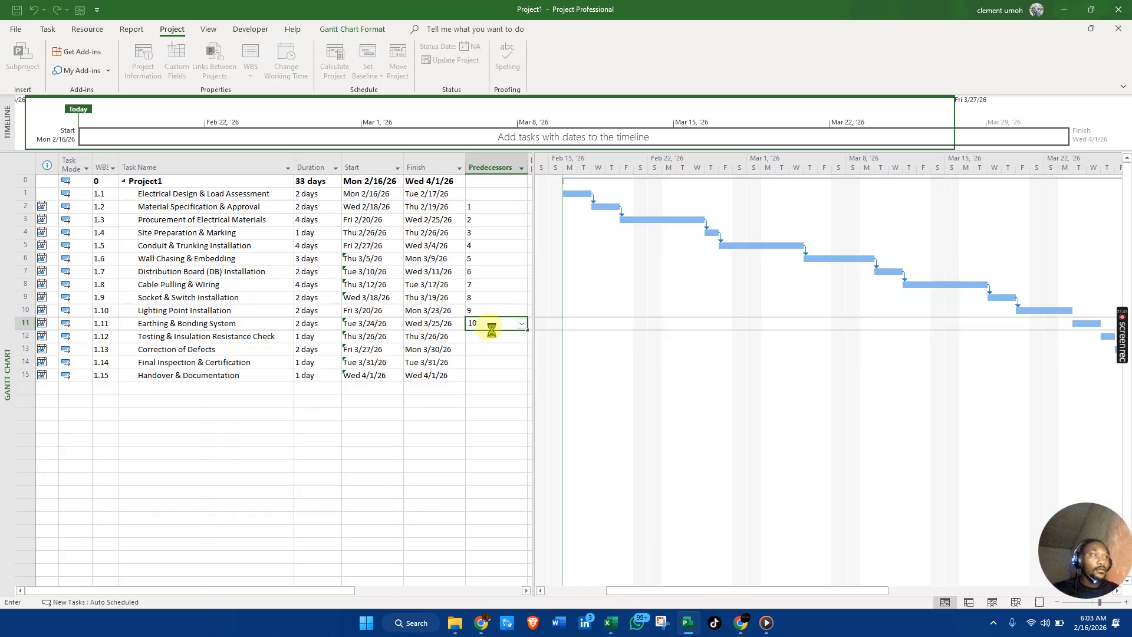
key(Return)
text(11)
key(Return)
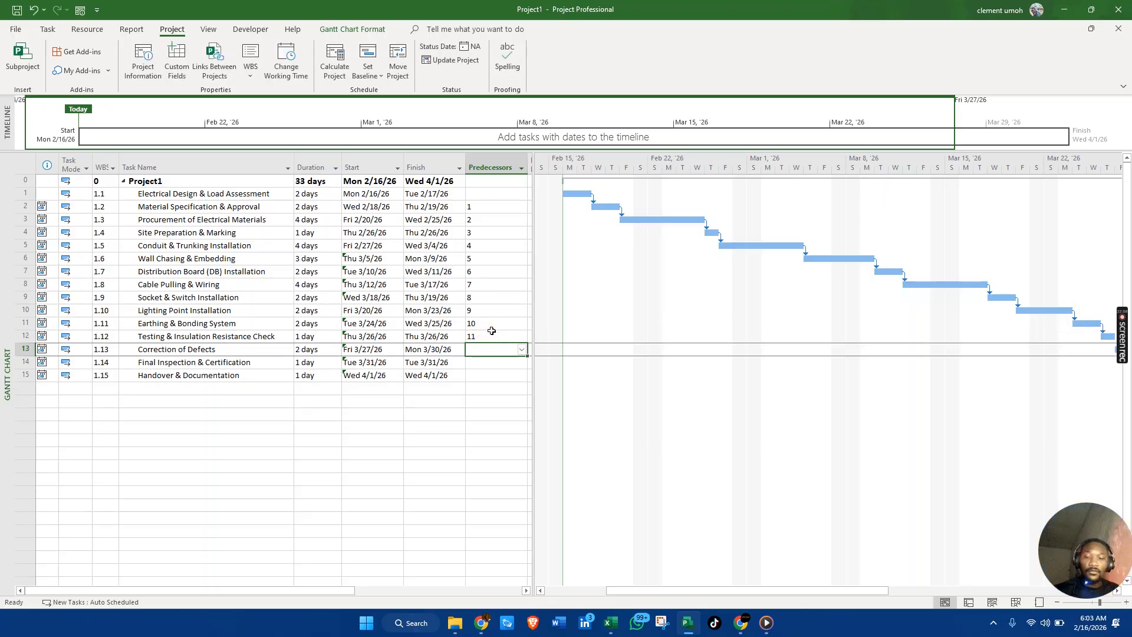
Choose task 12, Testing & Insulation Resistance Check, as the predecessor of Correction of Defects.
text(12)
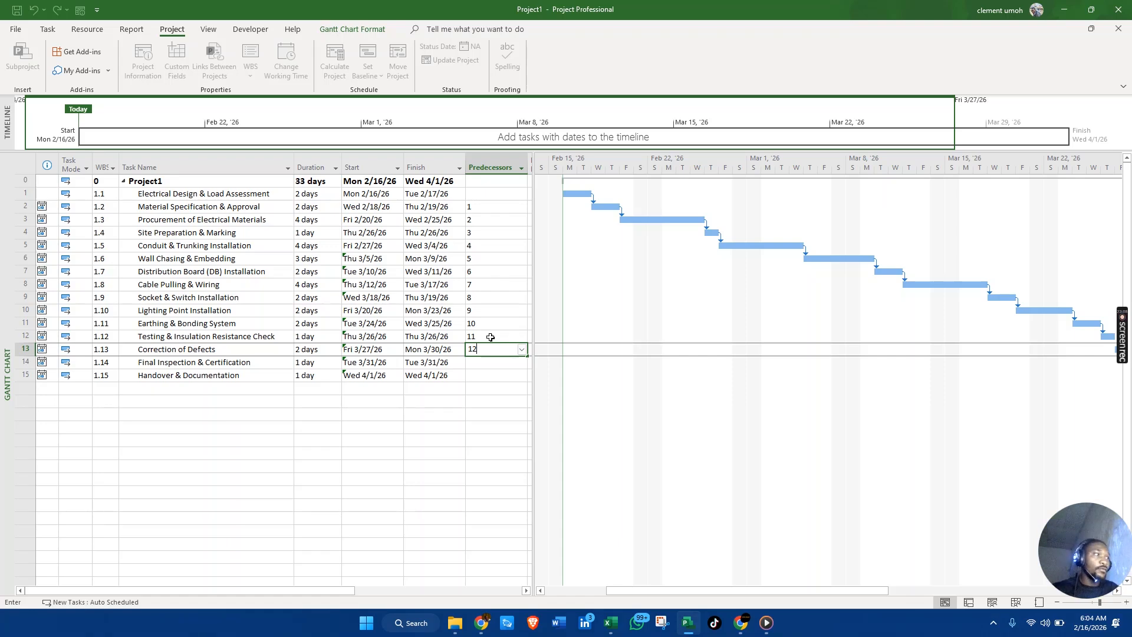
click(522, 350)
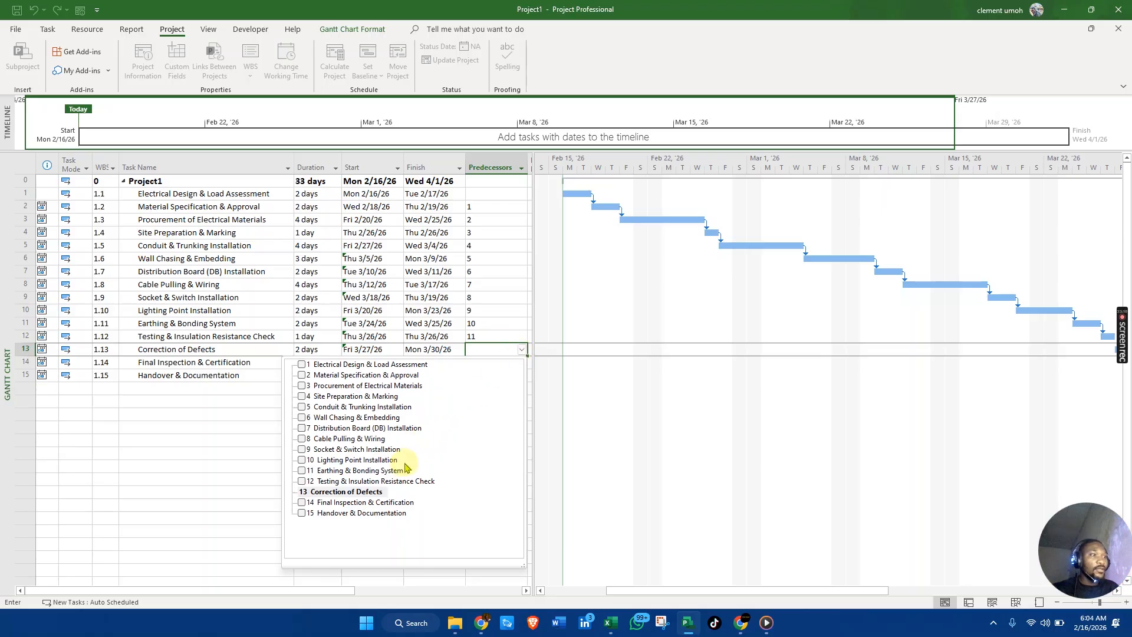
click(302, 482)
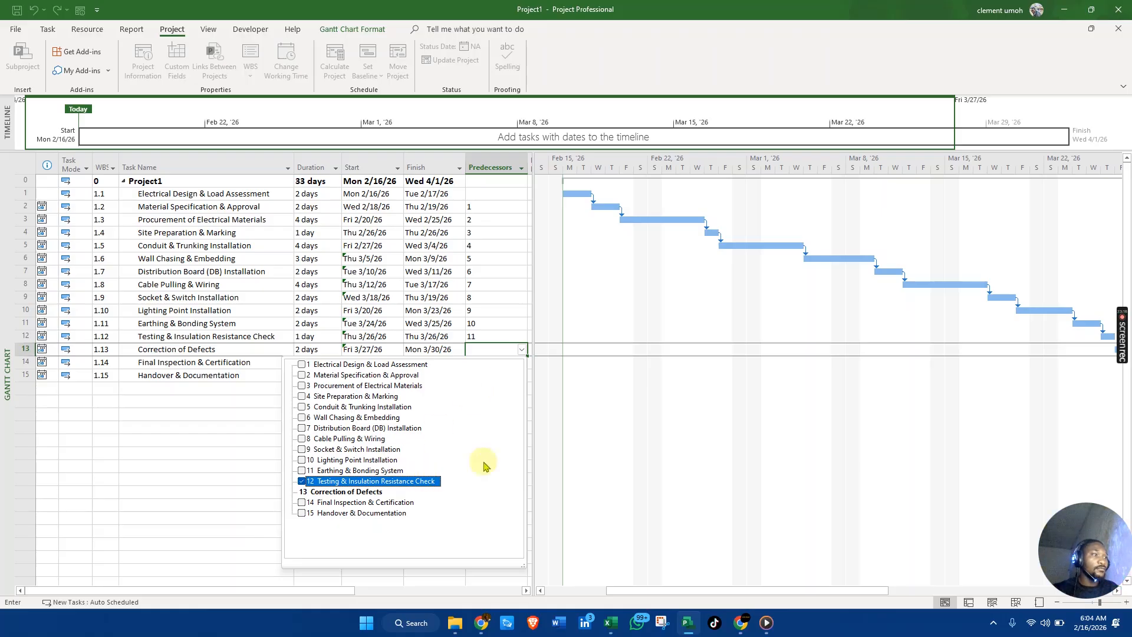
click(577, 421)
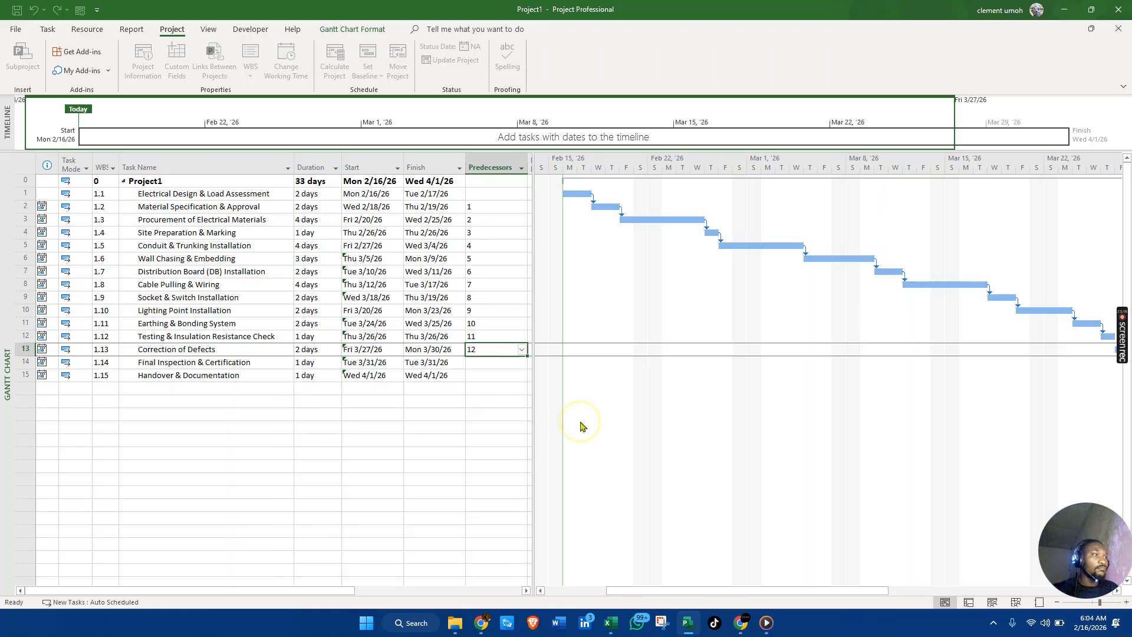
Choose task 13, Correction of Defects, as the predecessor of Final Inspection & Certification.
click(494, 374)
click(514, 364)
click(521, 362)
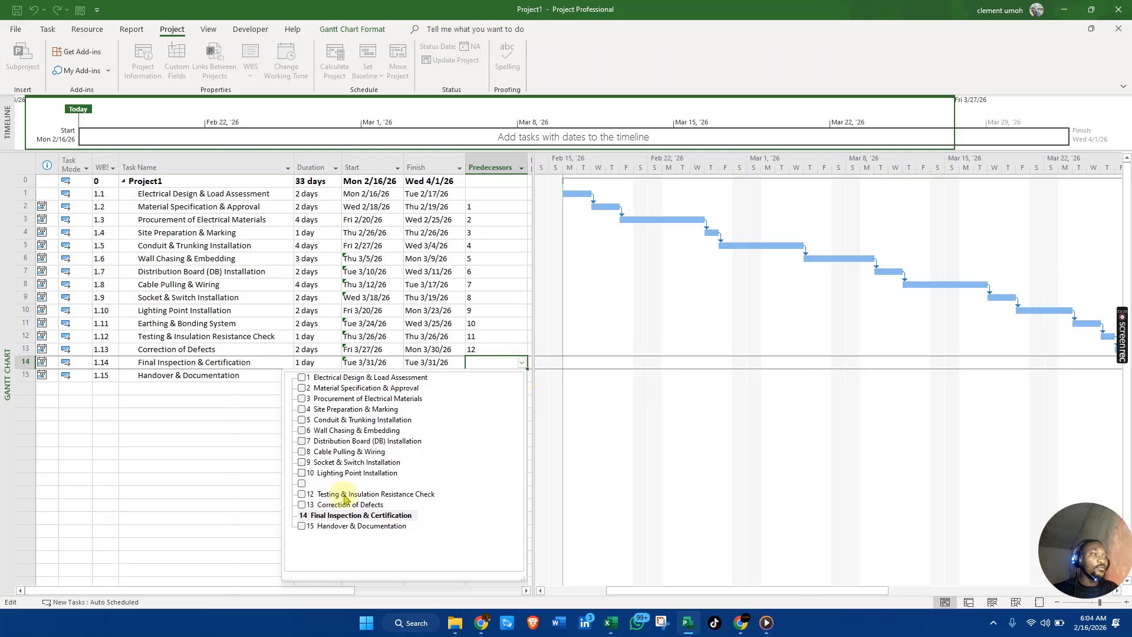
click(302, 505)
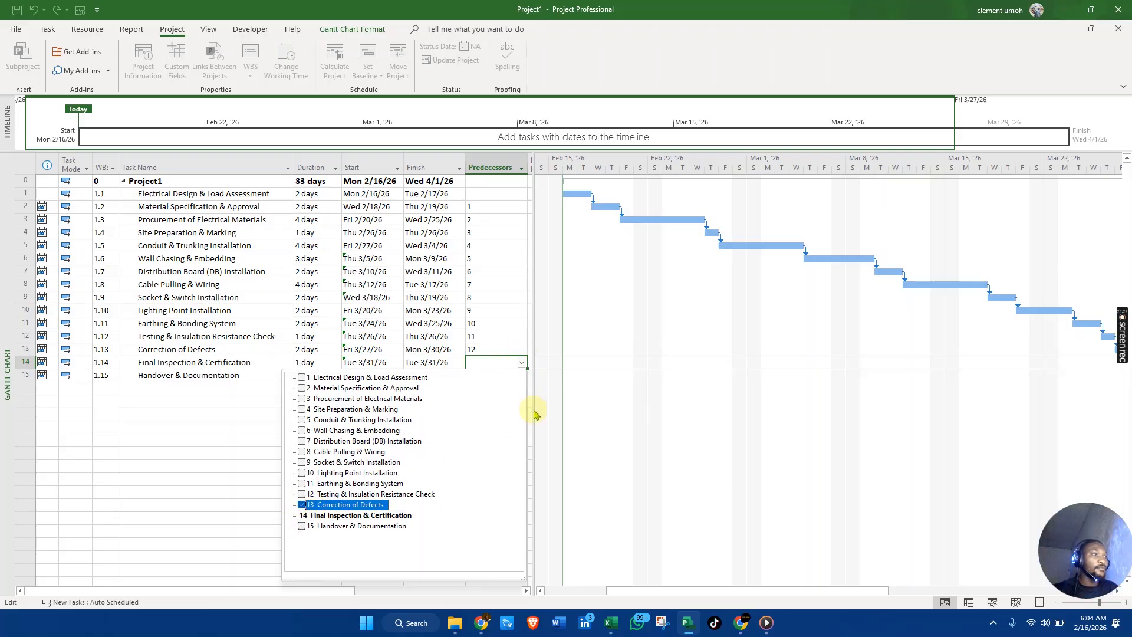
click(567, 396)
Choose task 14, Final Inspection & Certification, as the predecessor of Handover & Documentation.
click(499, 375)
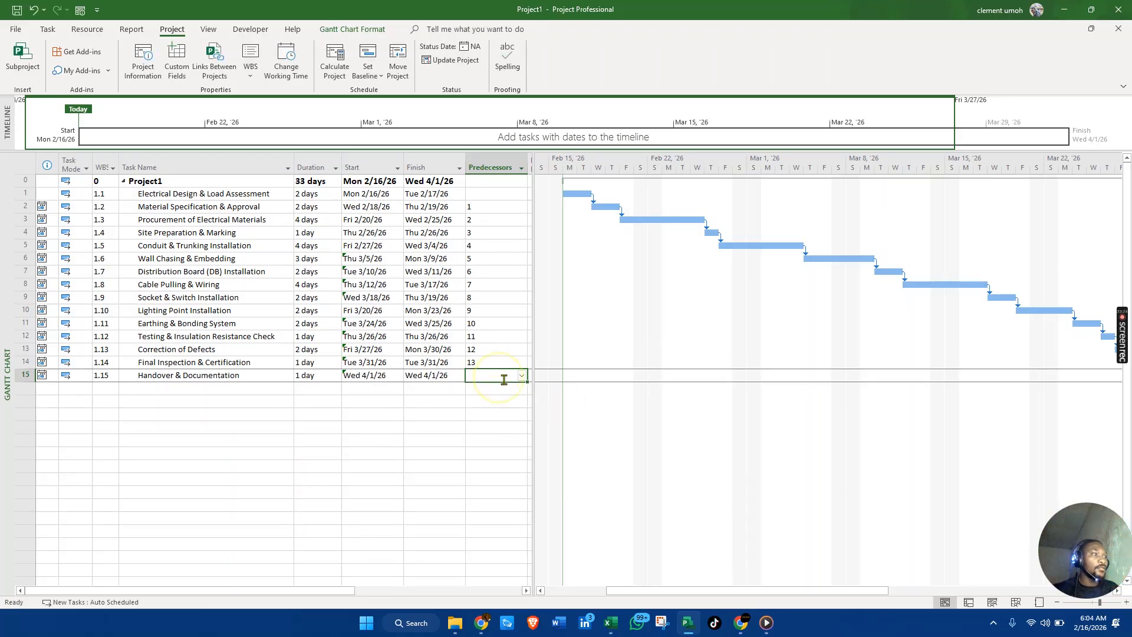
click(521, 377)
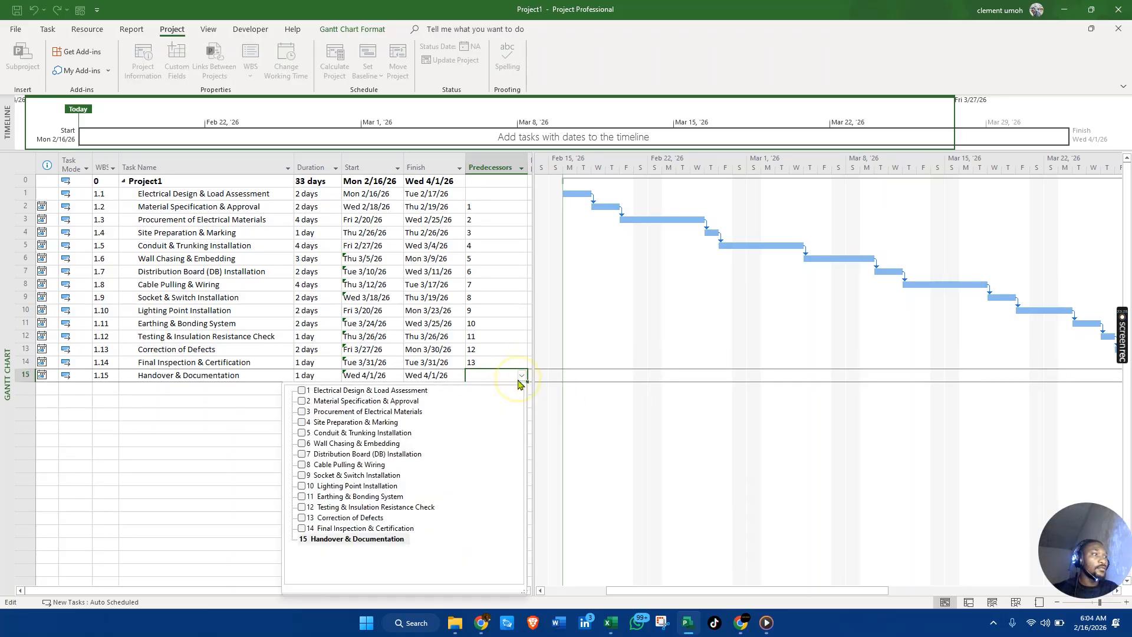
click(302, 528)
click(565, 423)
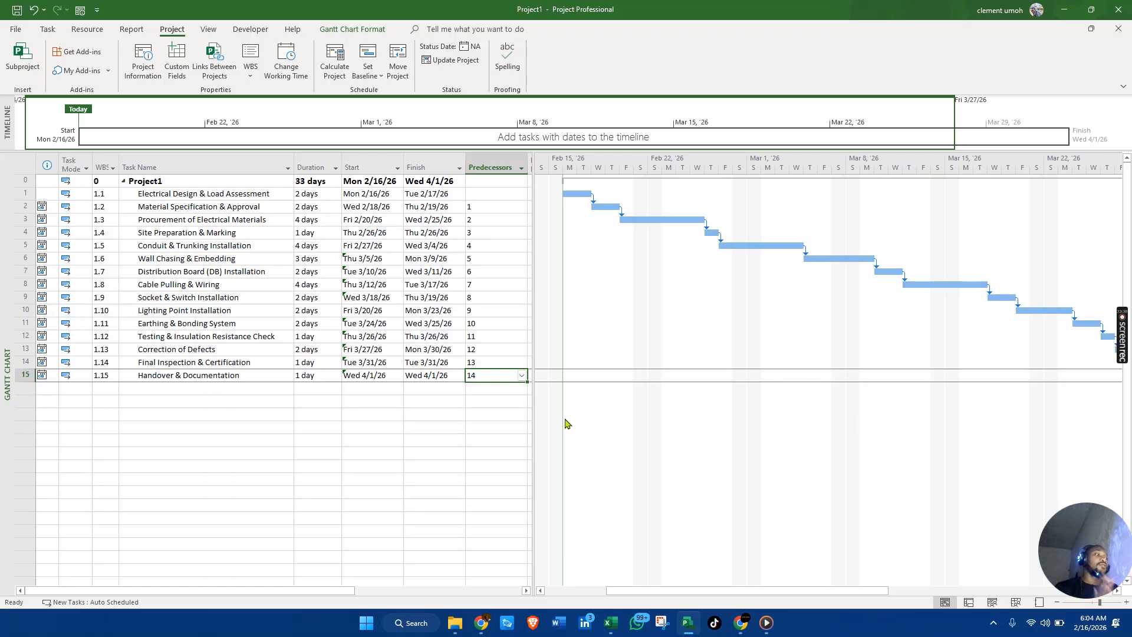
Zoom out the Gantt chart timescale to review the whole chain of linked tasks from start to finish.
drag(644, 592, 823, 597)
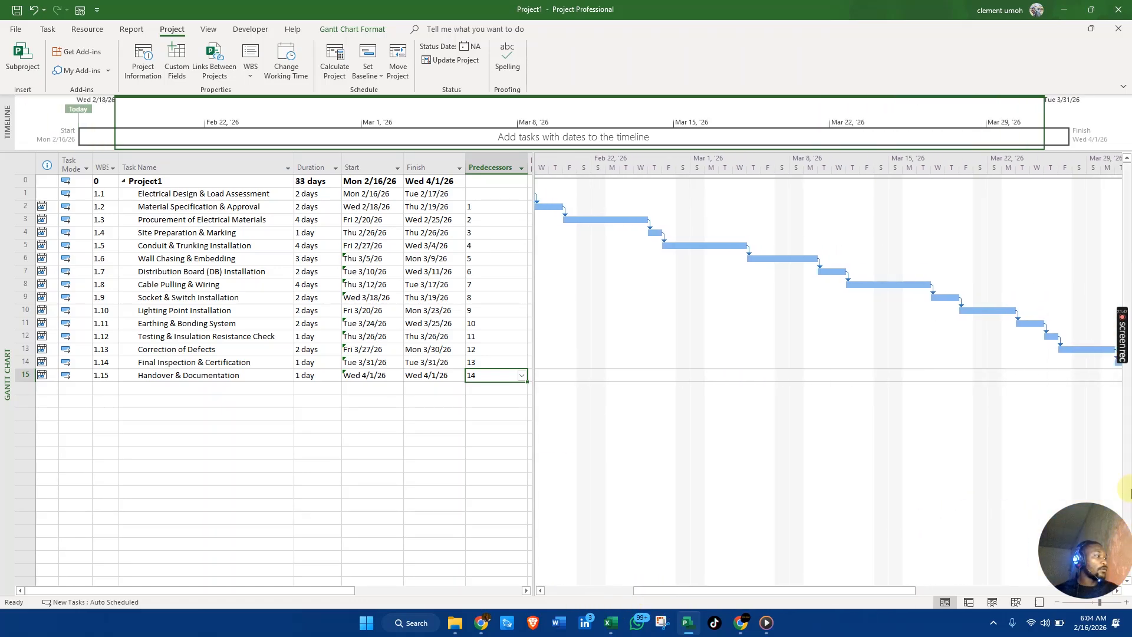
drag(1042, 584, 1043, 512)
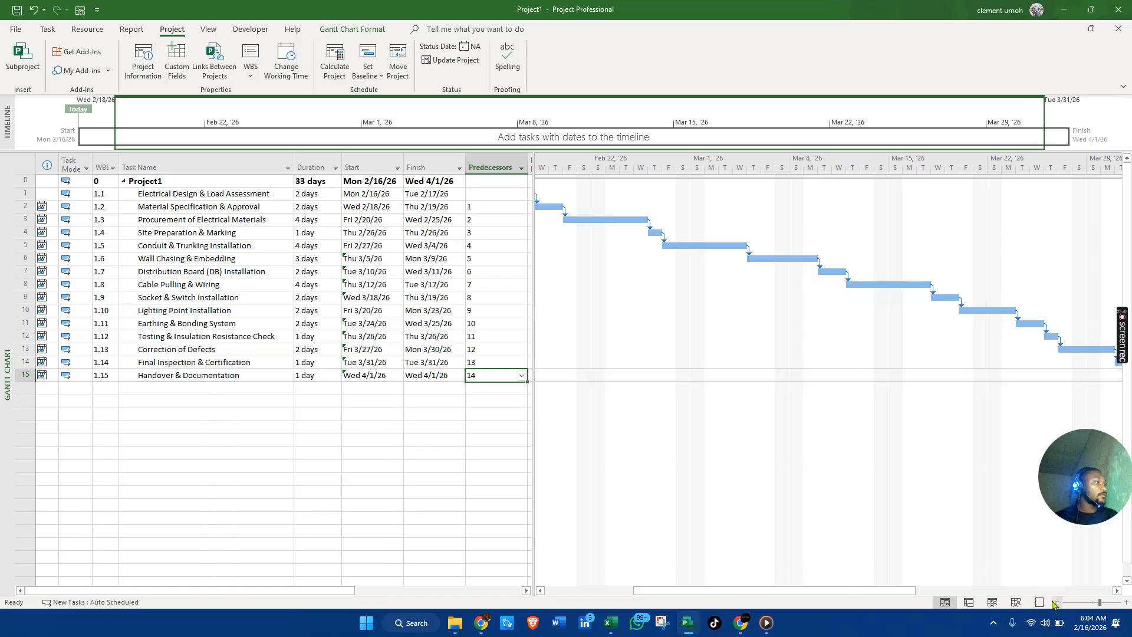
click(1053, 604)
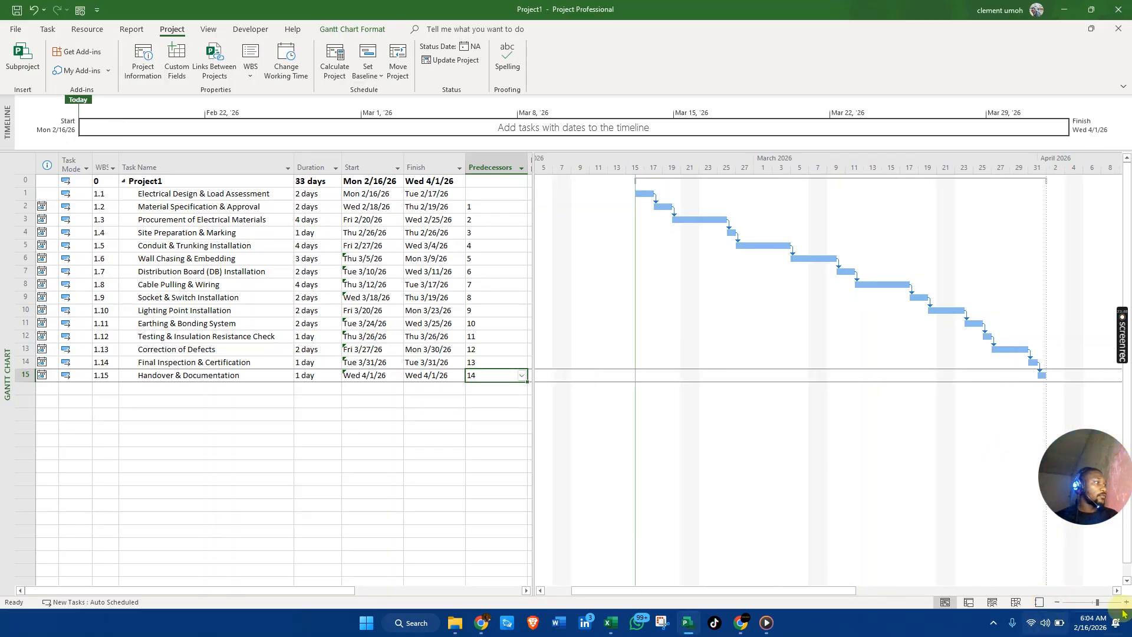
Insert a new milestone in the empty row below Handover & Documentation.
drag(1109, 488, 1110, 511)
drag(733, 592, 755, 591)
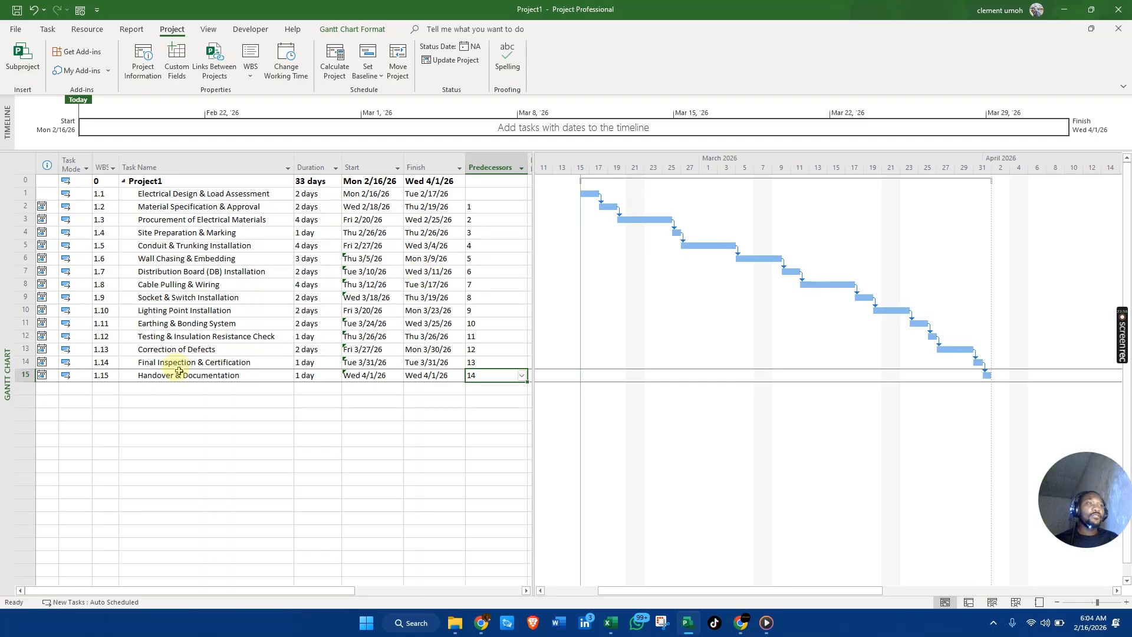
click(192, 386)
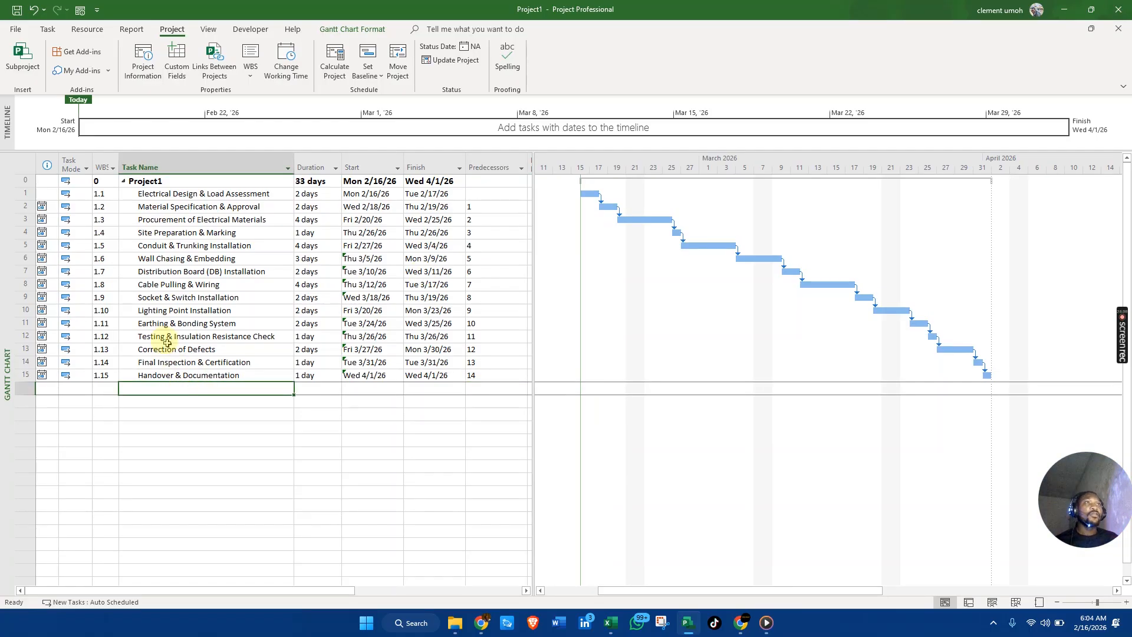
click(48, 31)
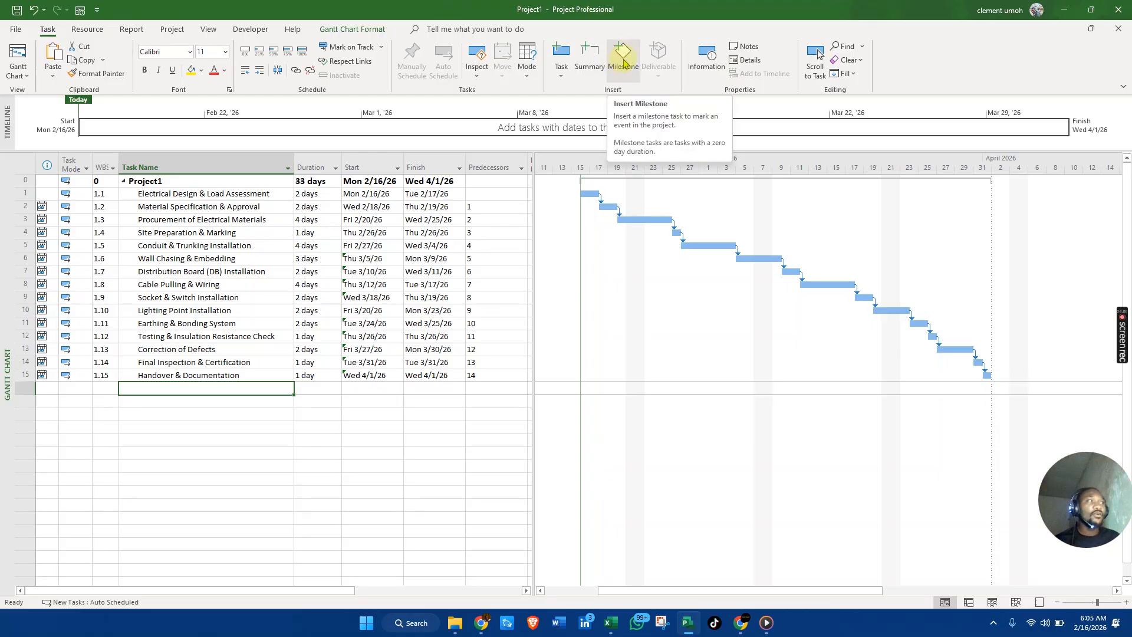
click(620, 64)
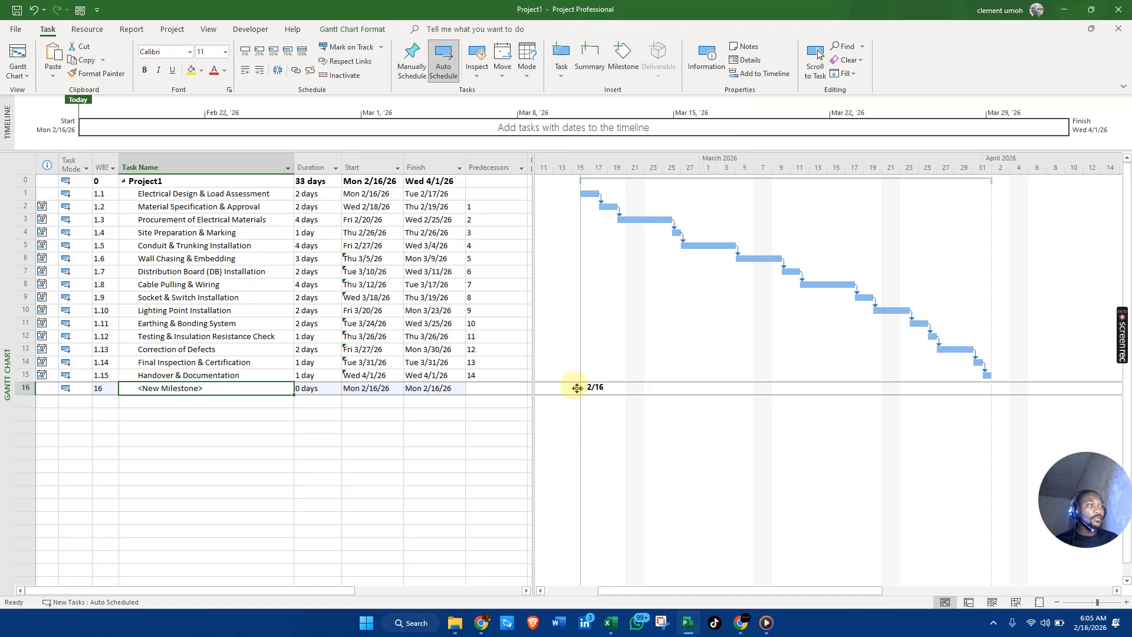
mouse_move(580, 387)
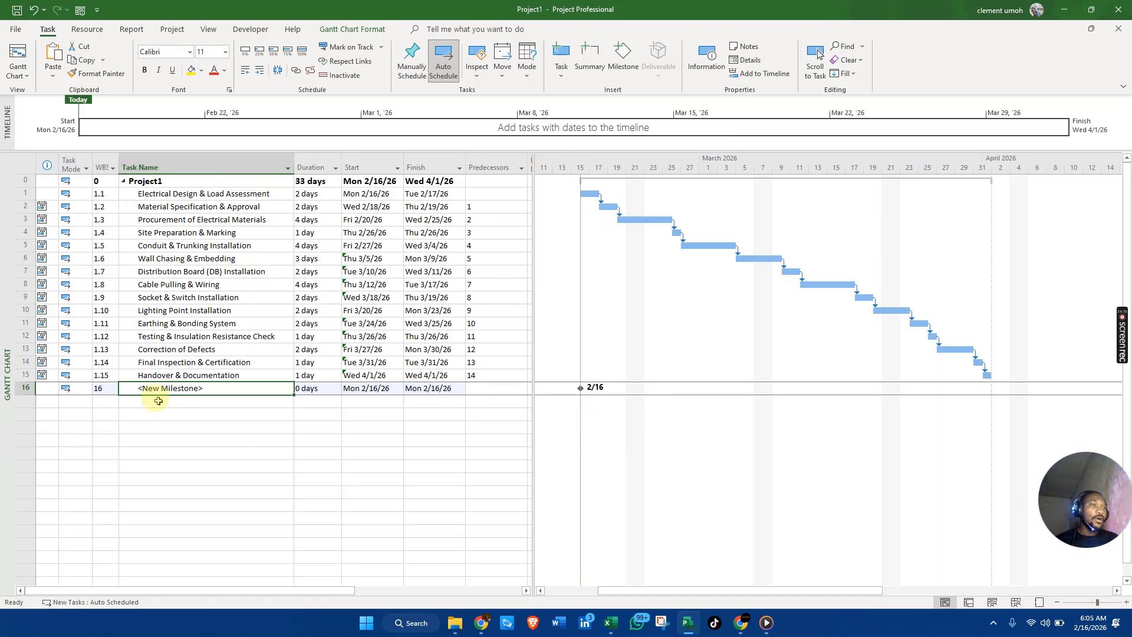
Rename the new milestone as Project Completion.
click(221, 388)
key(BackSpace)
key(BackSpace)
key(BackSpace)
key(BackSpace)
key(BackSpace)
key(BackSpace)
key(BackSpace)
key(BackSpace)
key(BackSpace)
key(BackSpace)
key(BackSpace)
key(BackSpace)
key(BackSpace)
key(BackSpace)
text(Pr)
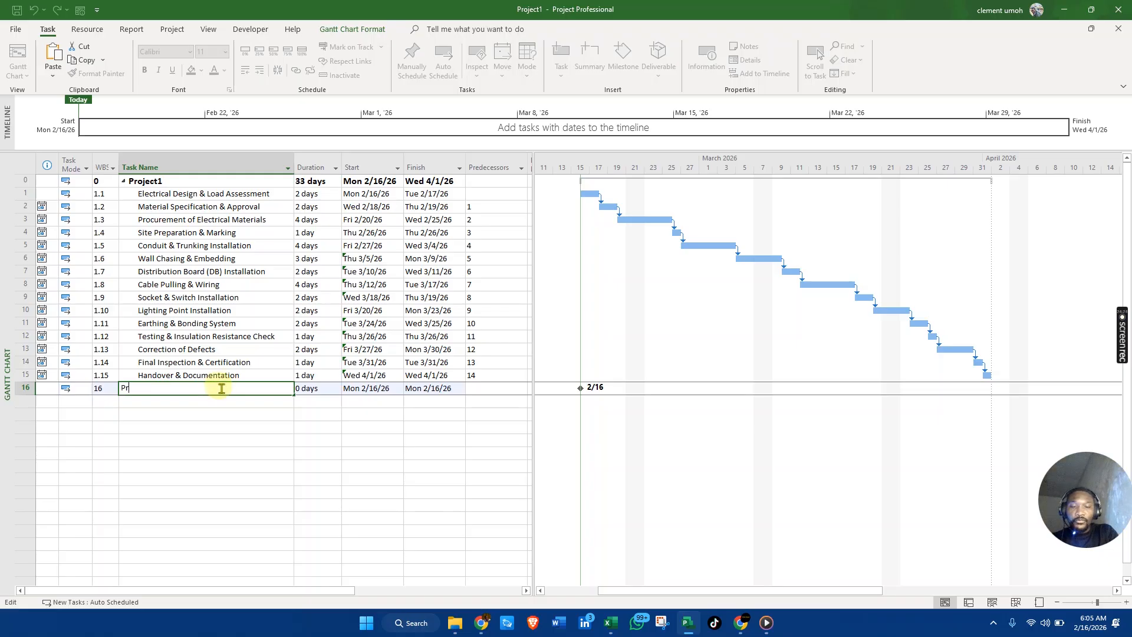
text(oject Com)
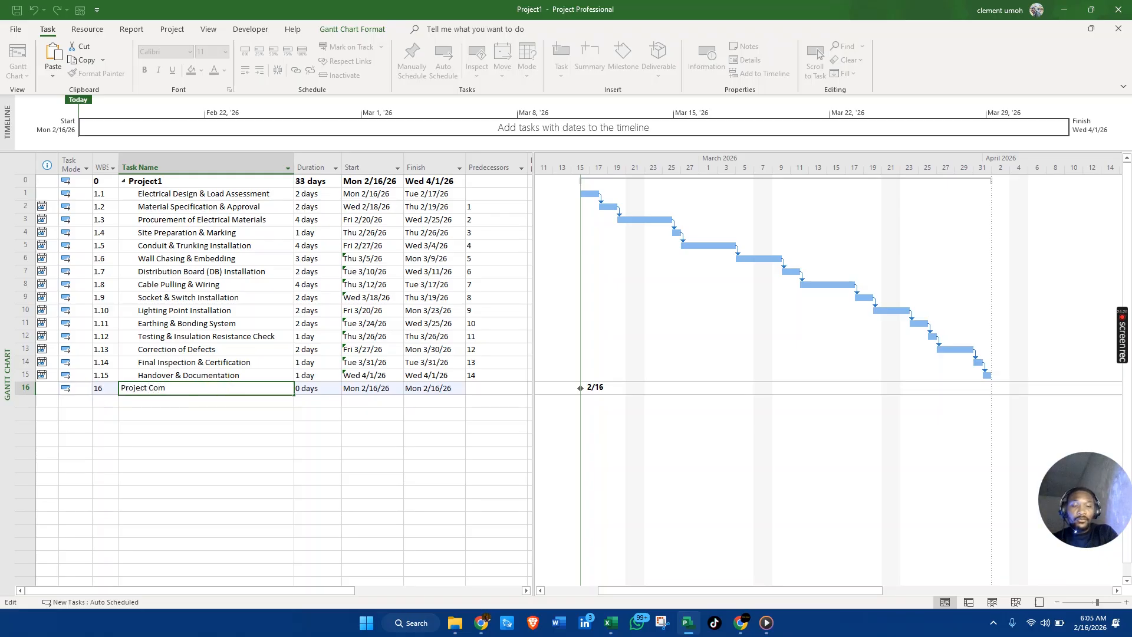
text(pletion)
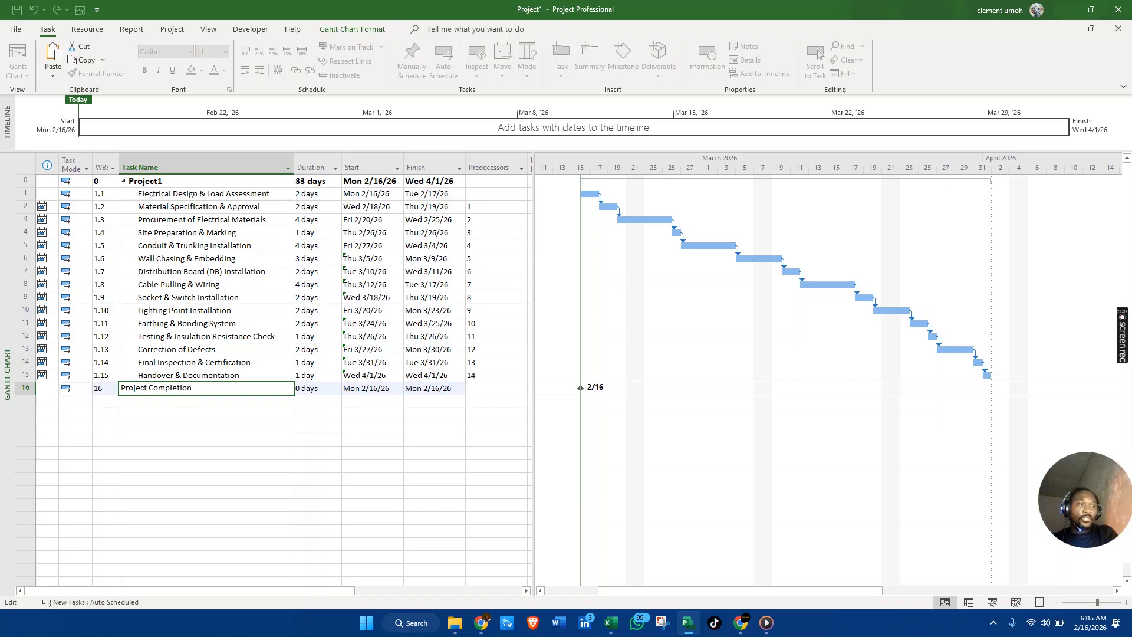
key(Return)
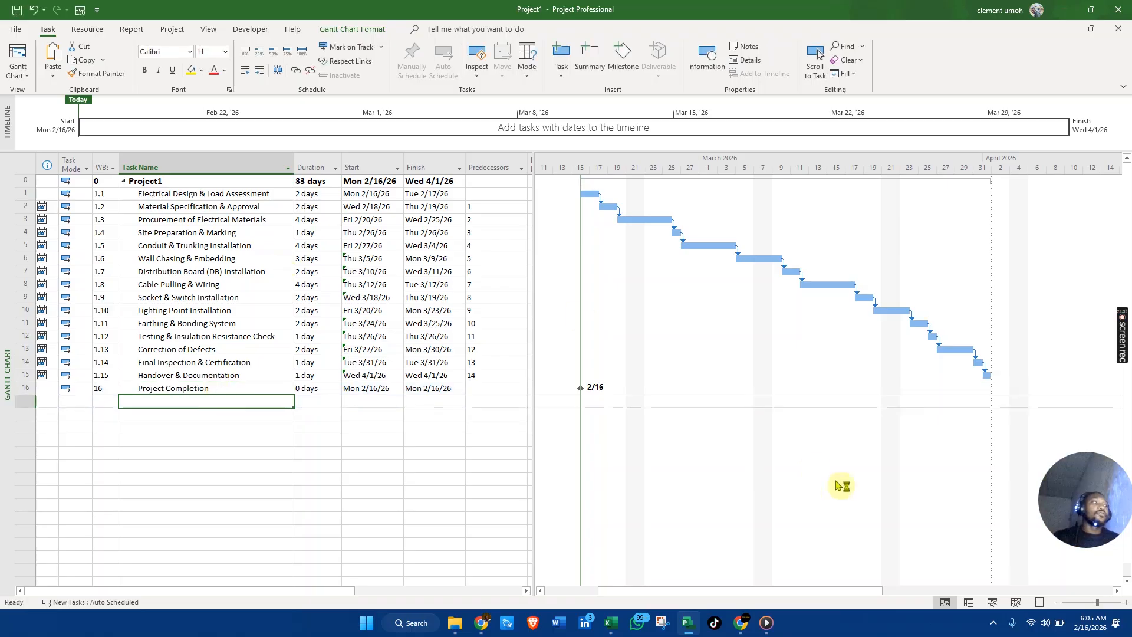
Try to outdent the Project Completion milestone to the level of the project summary task.
click(124, 181)
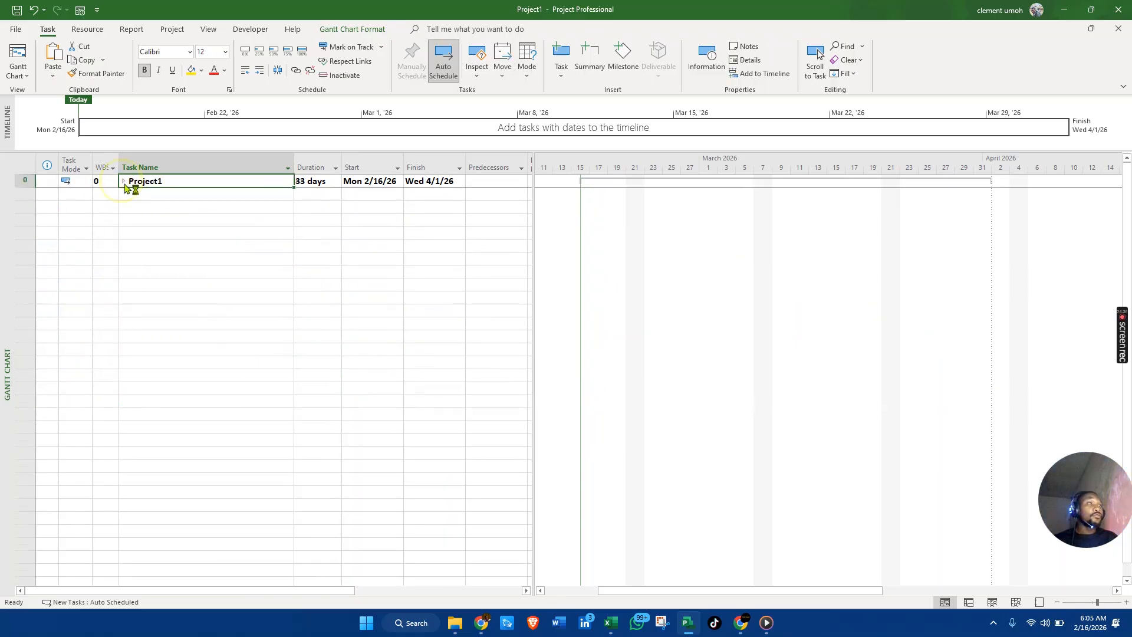
click(124, 181)
click(180, 388)
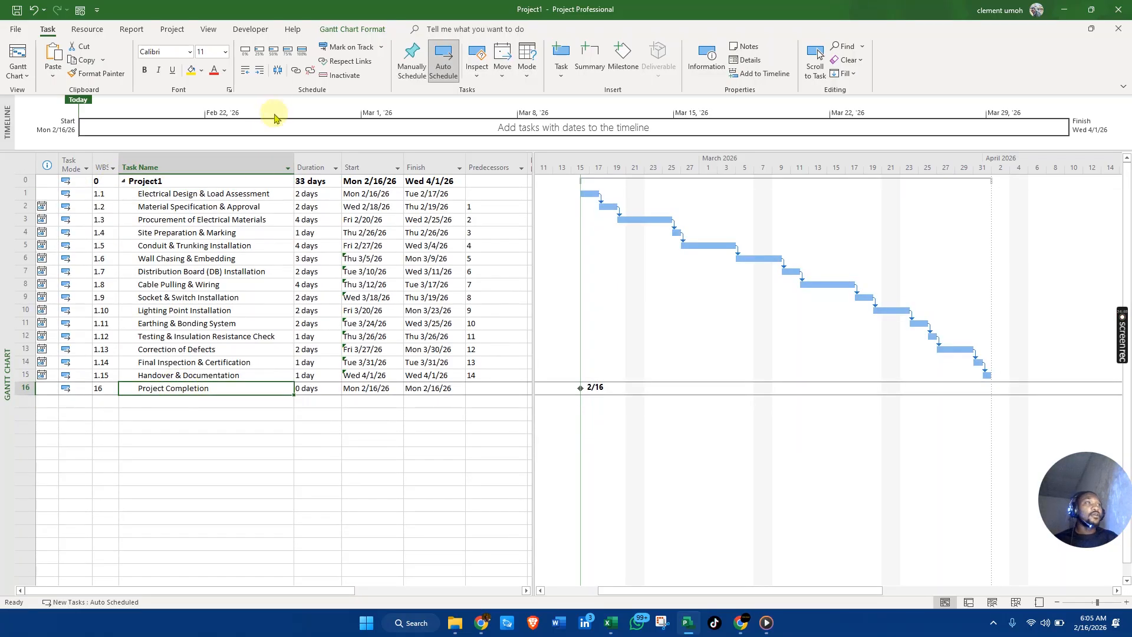
click(244, 72)
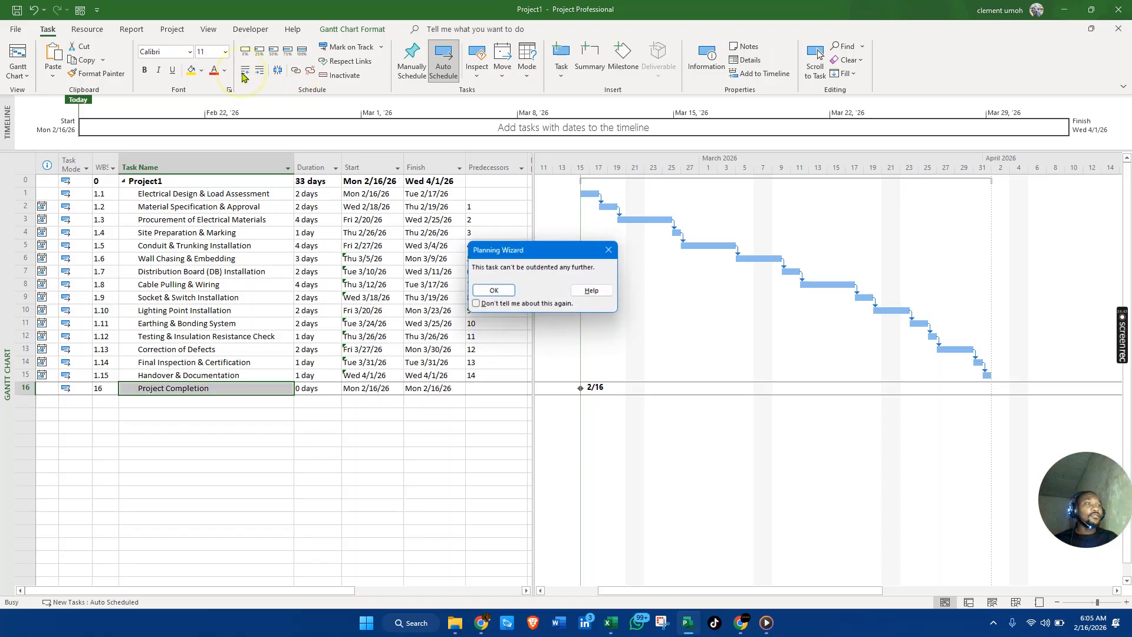
click(494, 289)
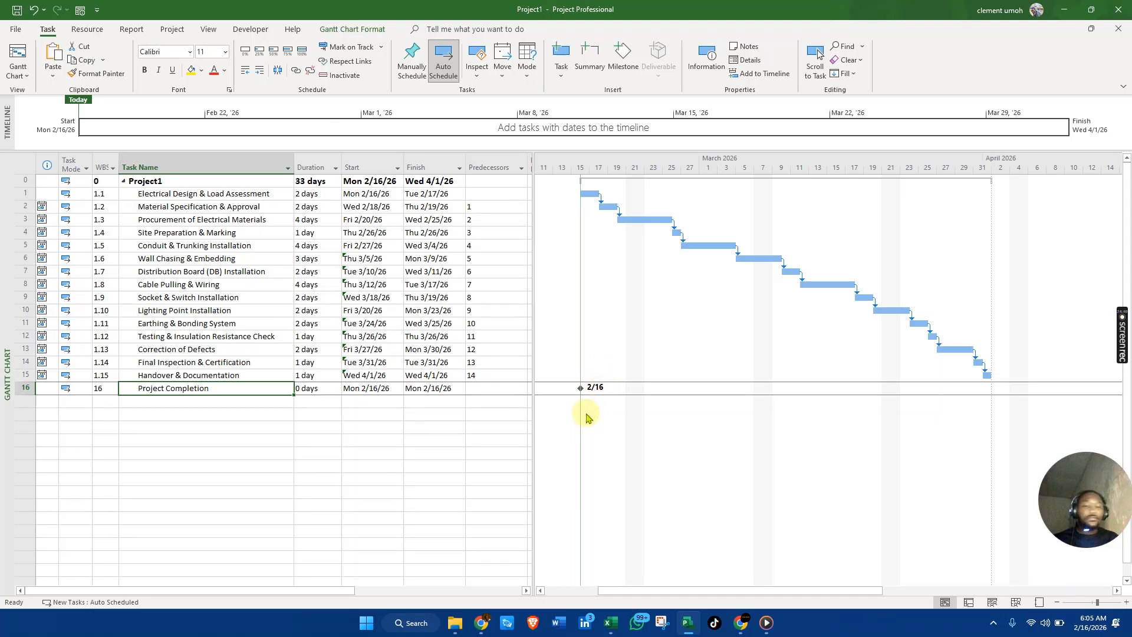
Switch to the Excel workbook, read the training checklist on Sheet1, and return to Microsoft Project.
key(alt+Tab)
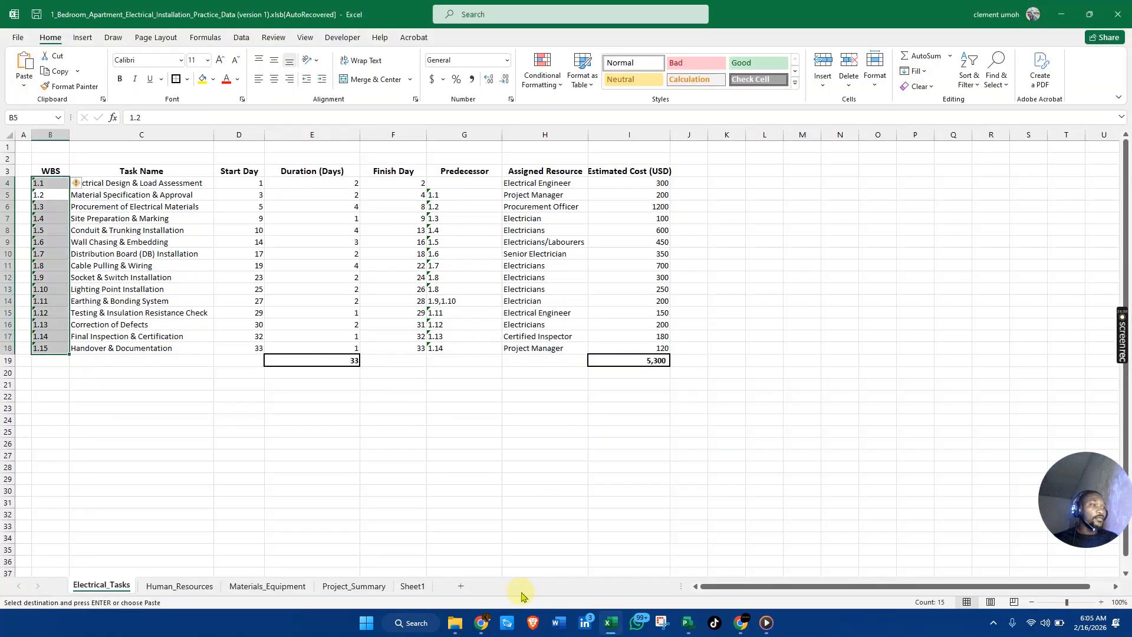
click(420, 591)
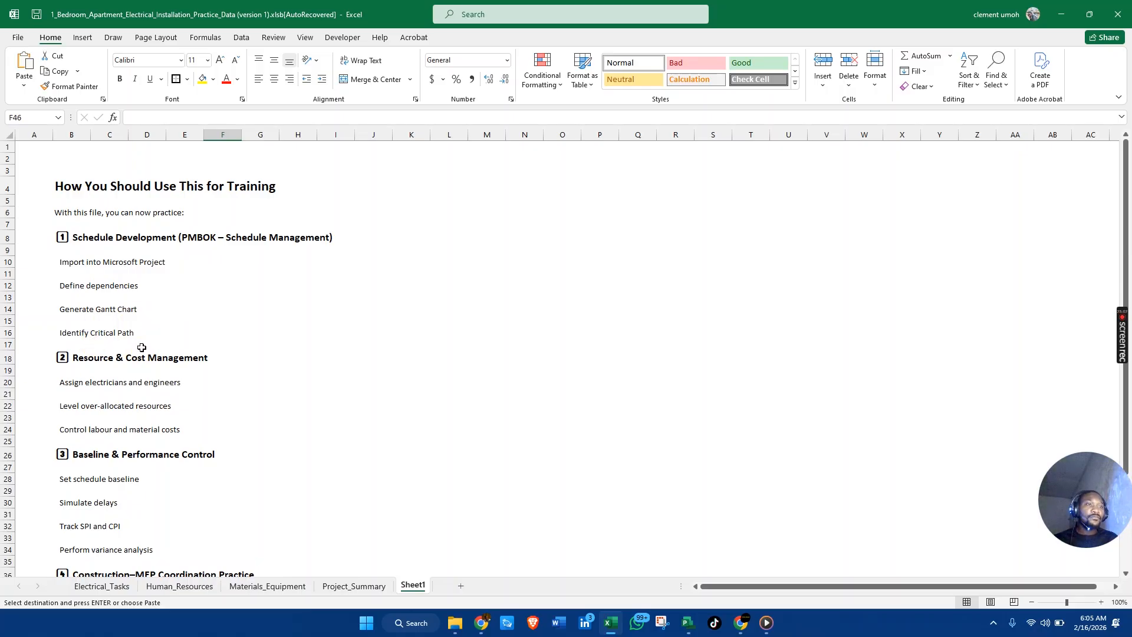
key(alt+Tab)
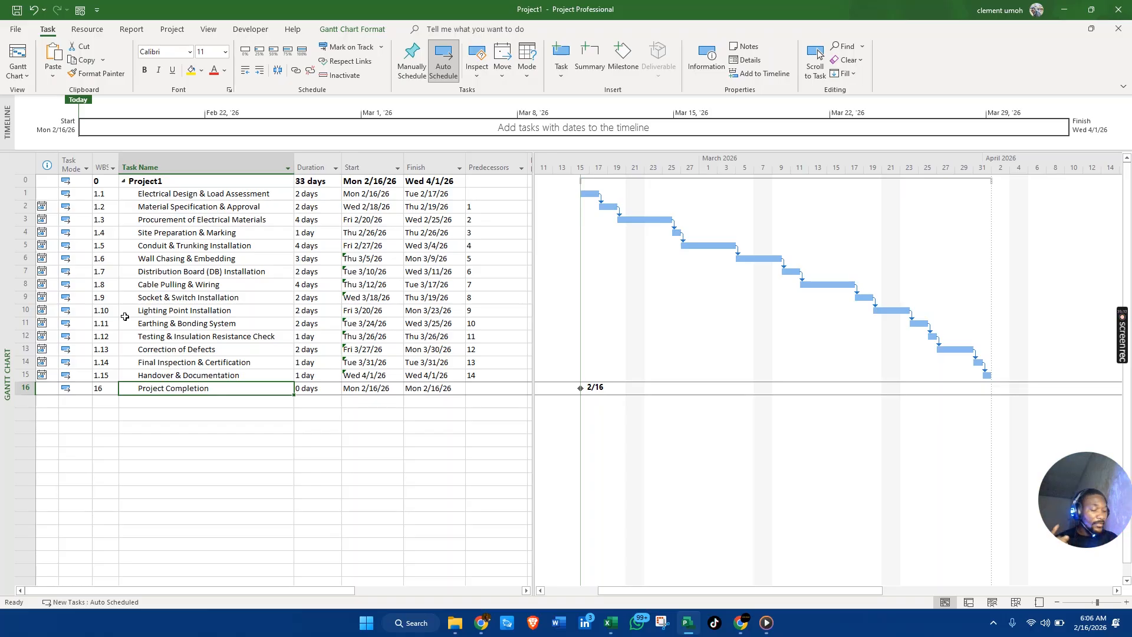
Examine the whole chain of linked tasks in the Network Diagram and return to the Gantt Chart view.
right_click(5, 245)
click(37, 284)
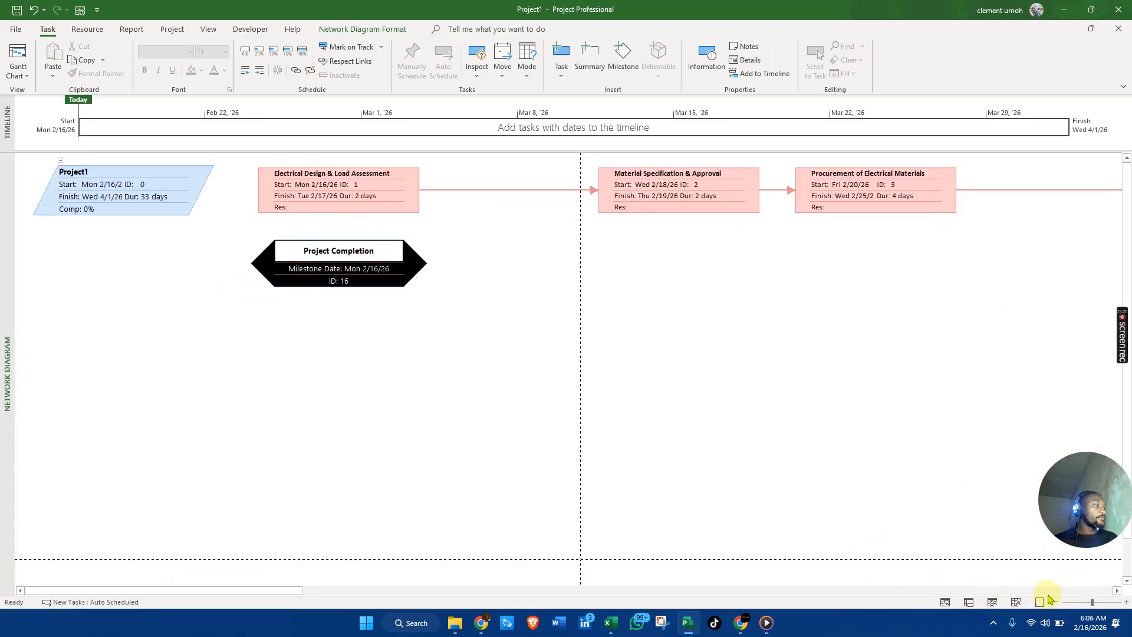
click(1054, 602)
click(1055, 602)
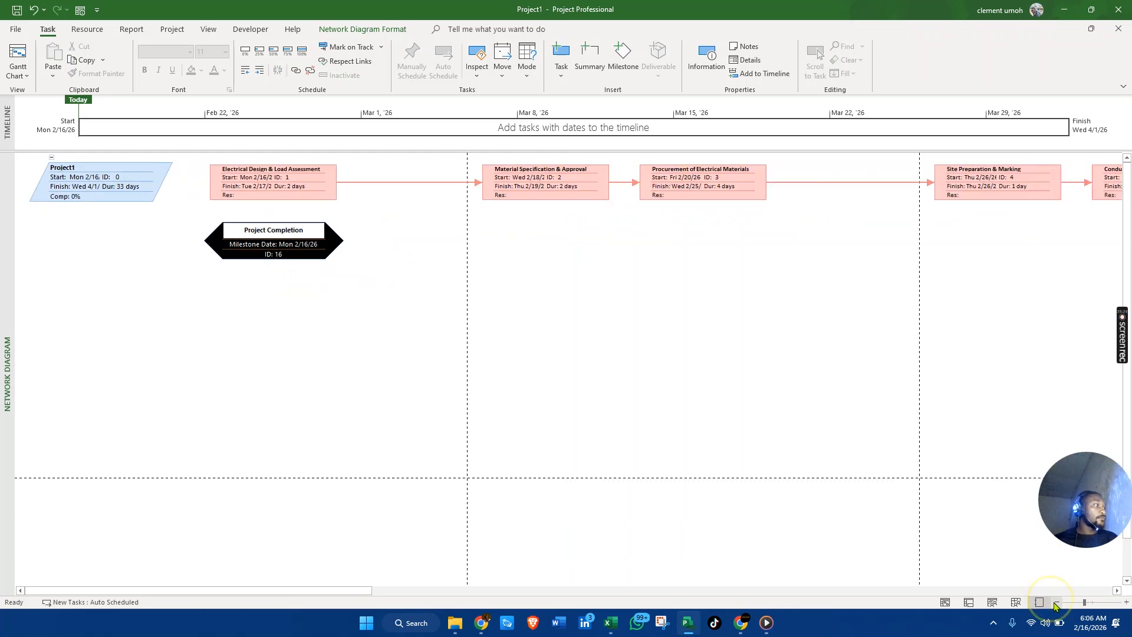
click(1055, 602)
click(1055, 603)
click(1054, 602)
click(1055, 603)
click(1055, 603)
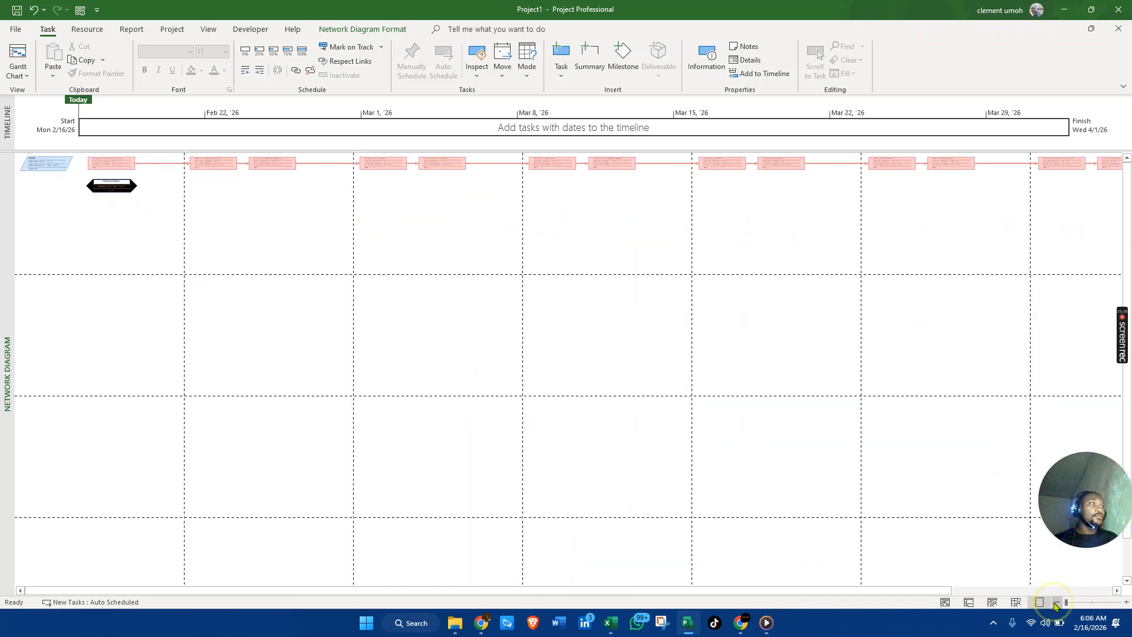
click(1054, 603)
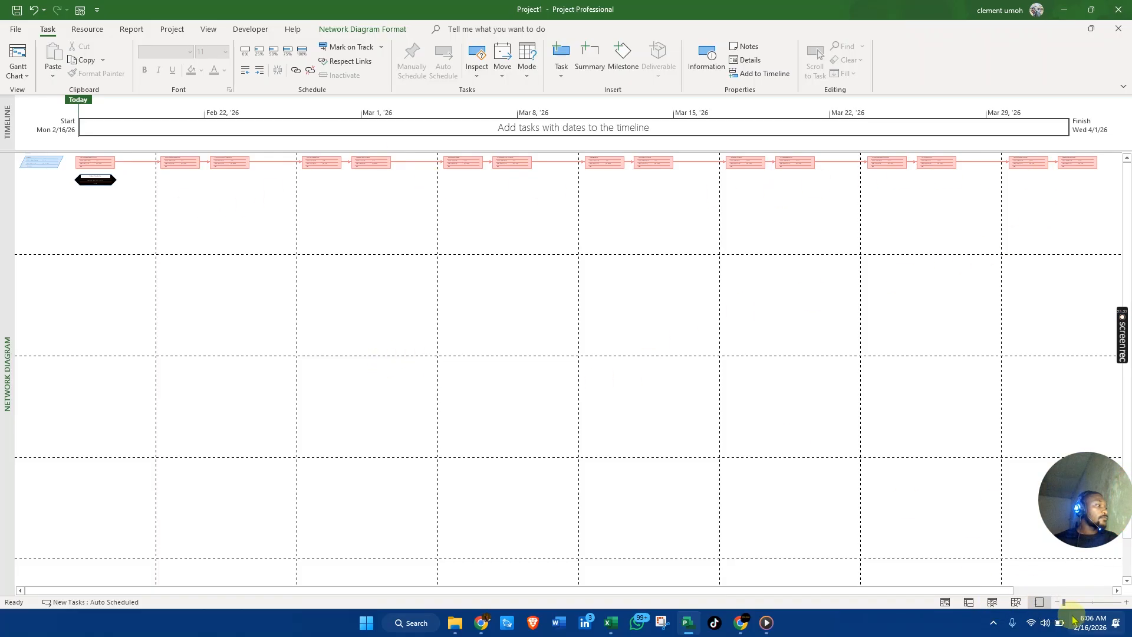
click(1126, 602)
click(1126, 602)
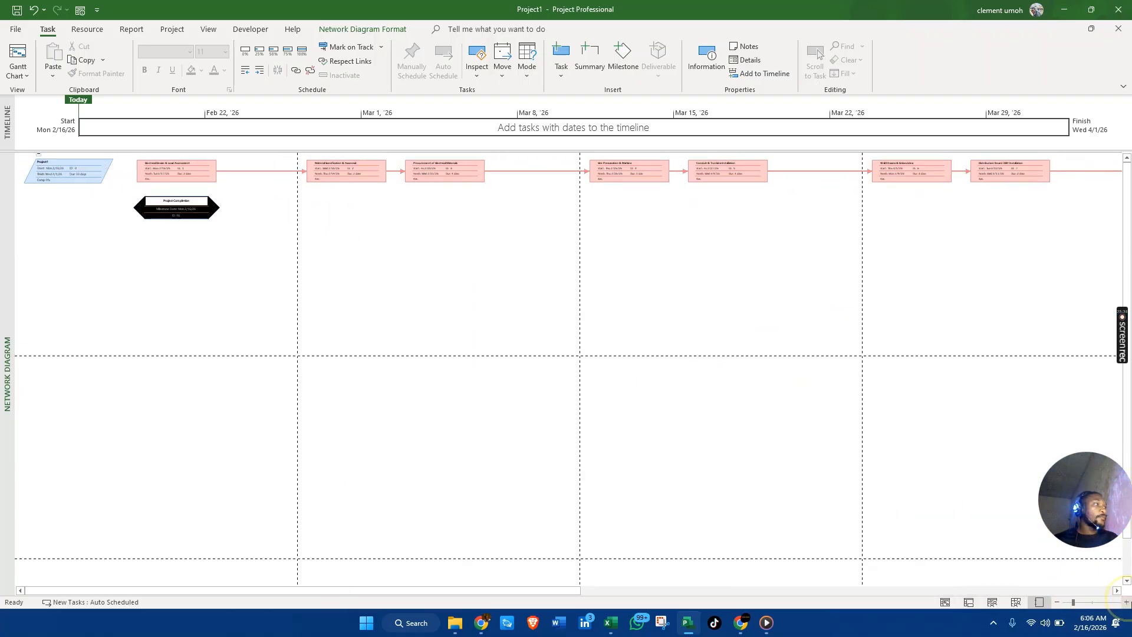
click(1126, 602)
right_click(3, 255)
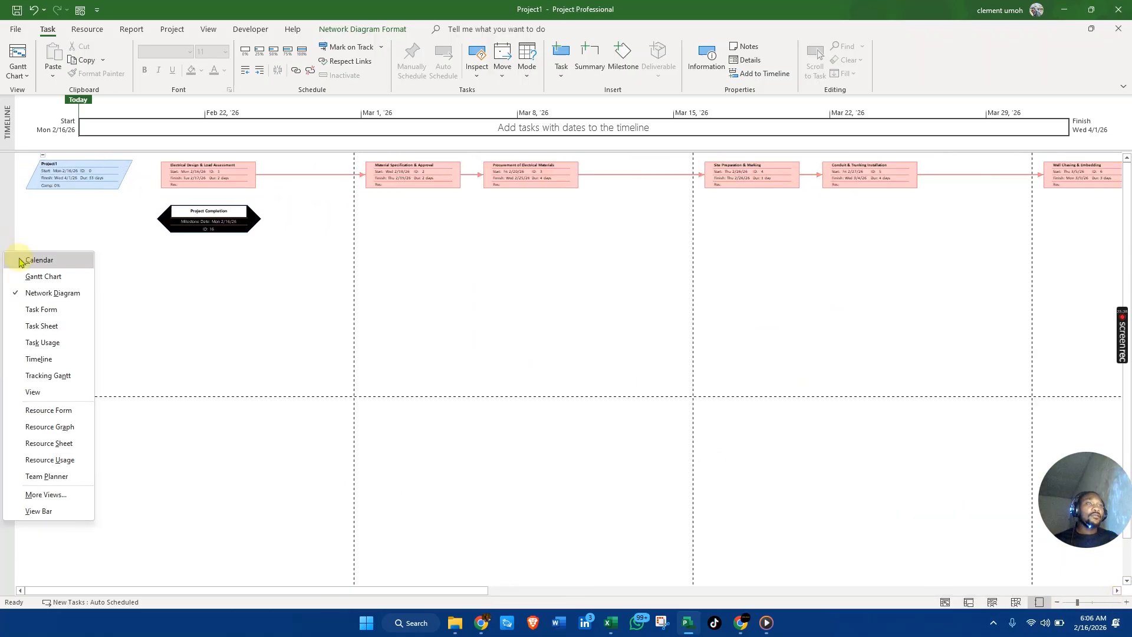
click(21, 275)
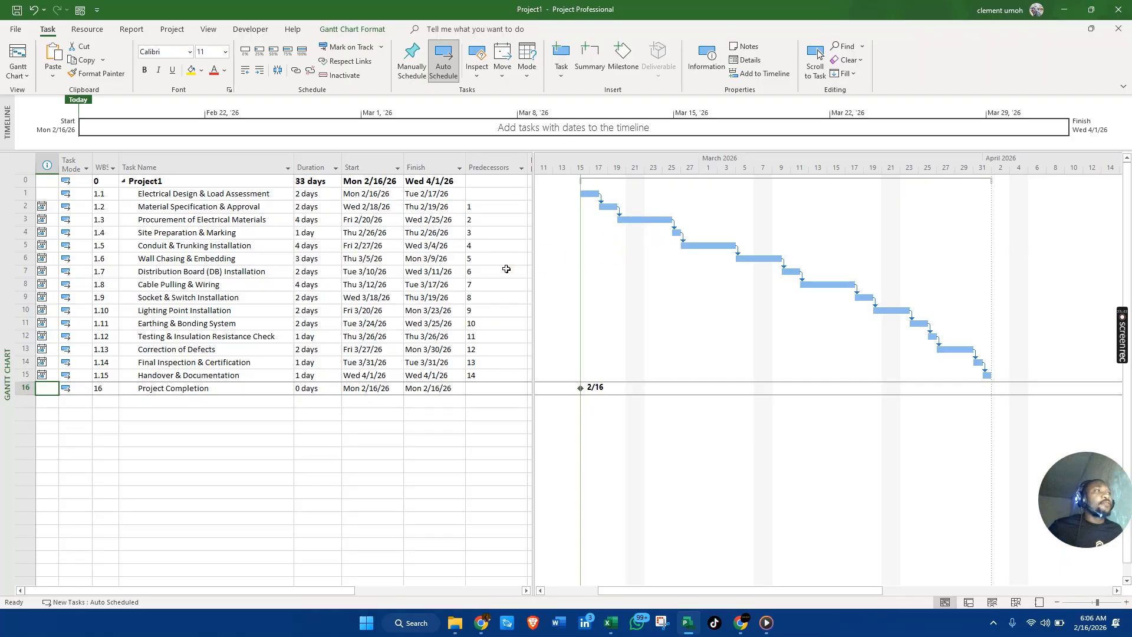
Show critical tasks and slack on the Gantt bars to inspect the critical path, and turn both displays off again.
click(371, 29)
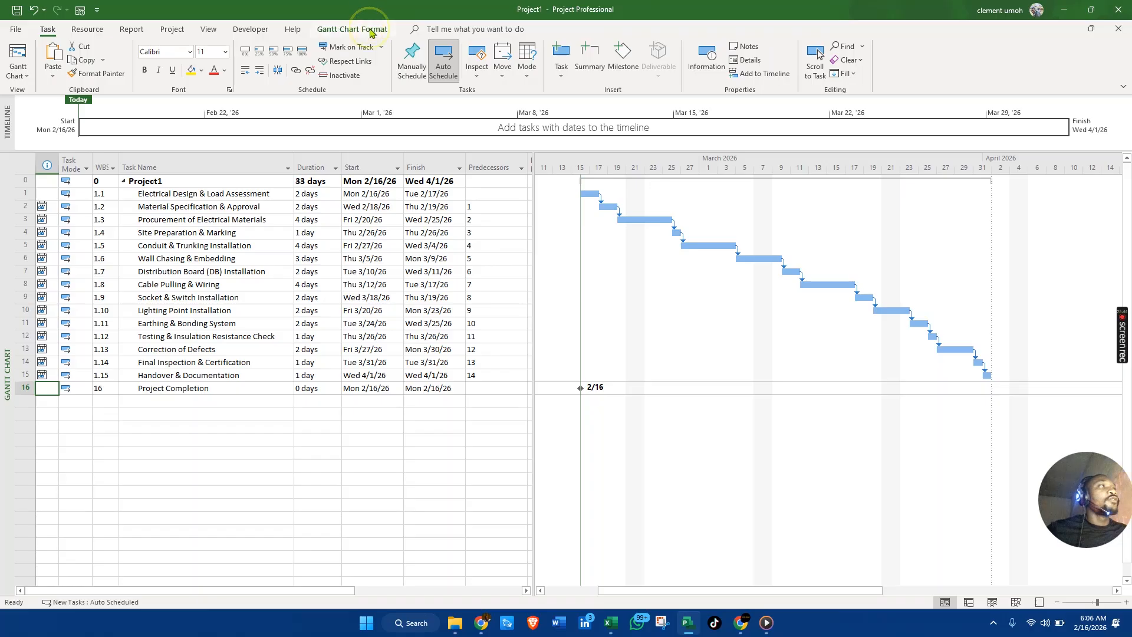
click(239, 49)
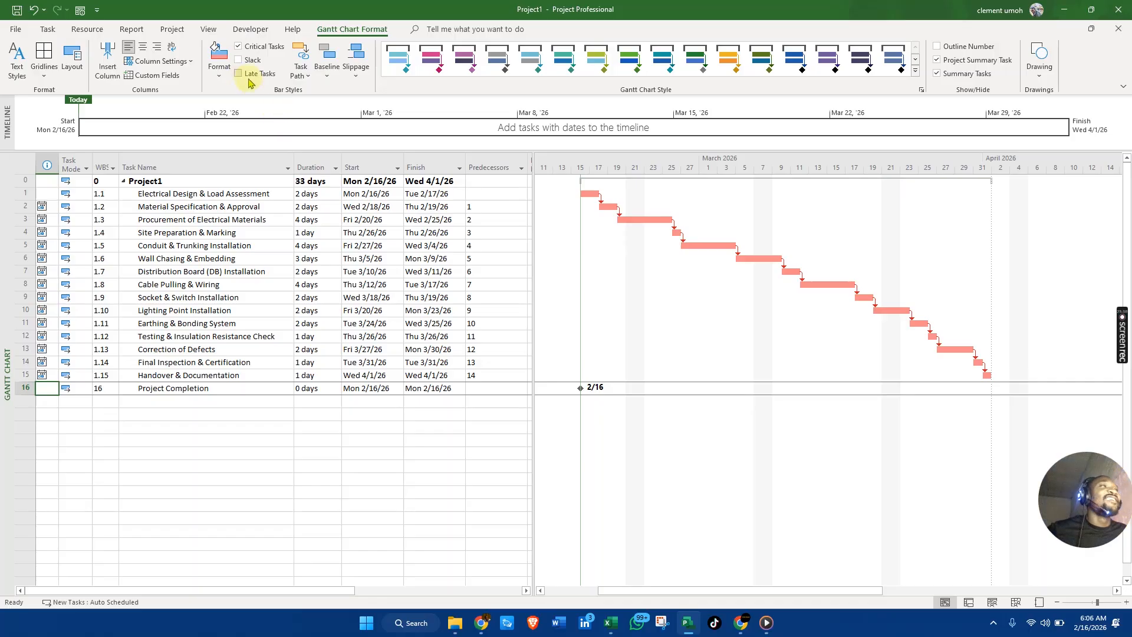
click(239, 60)
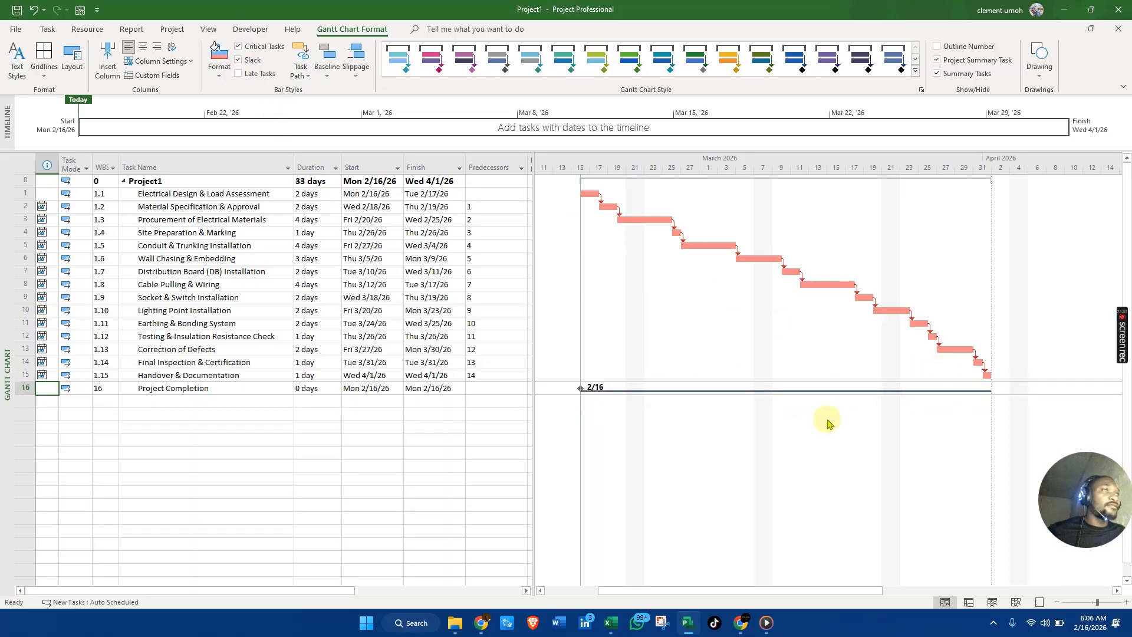
click(713, 415)
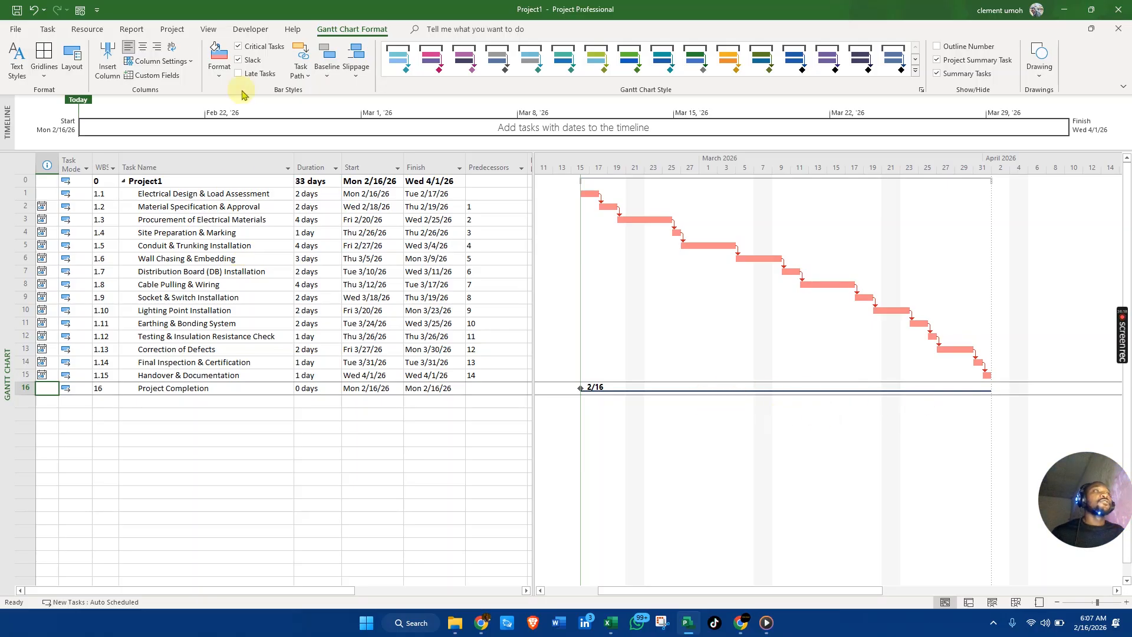
click(238, 47)
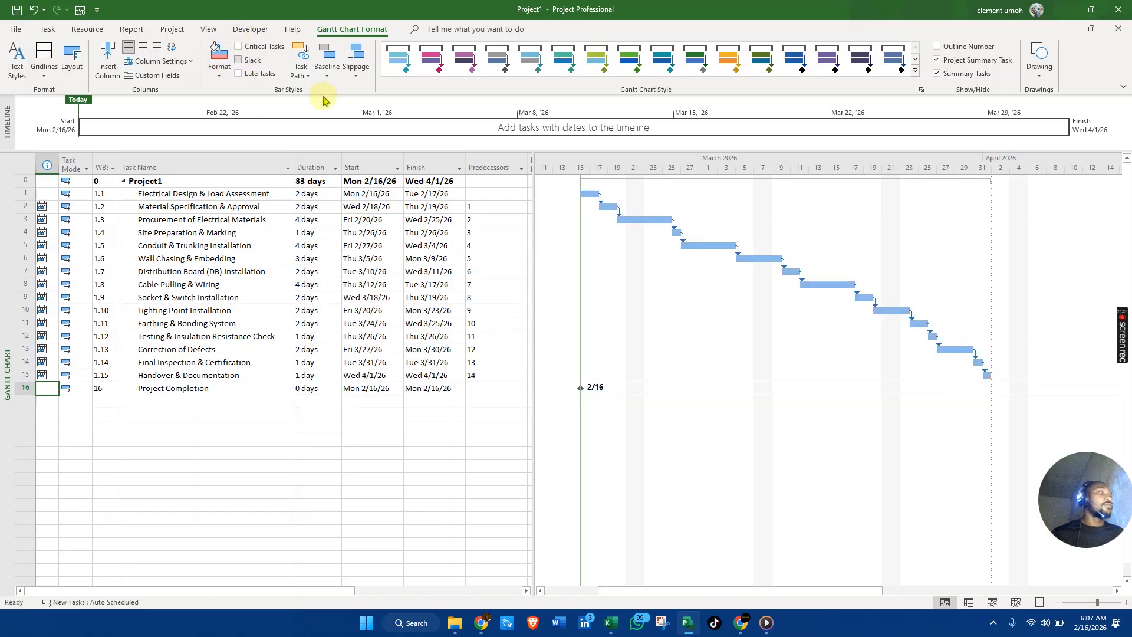
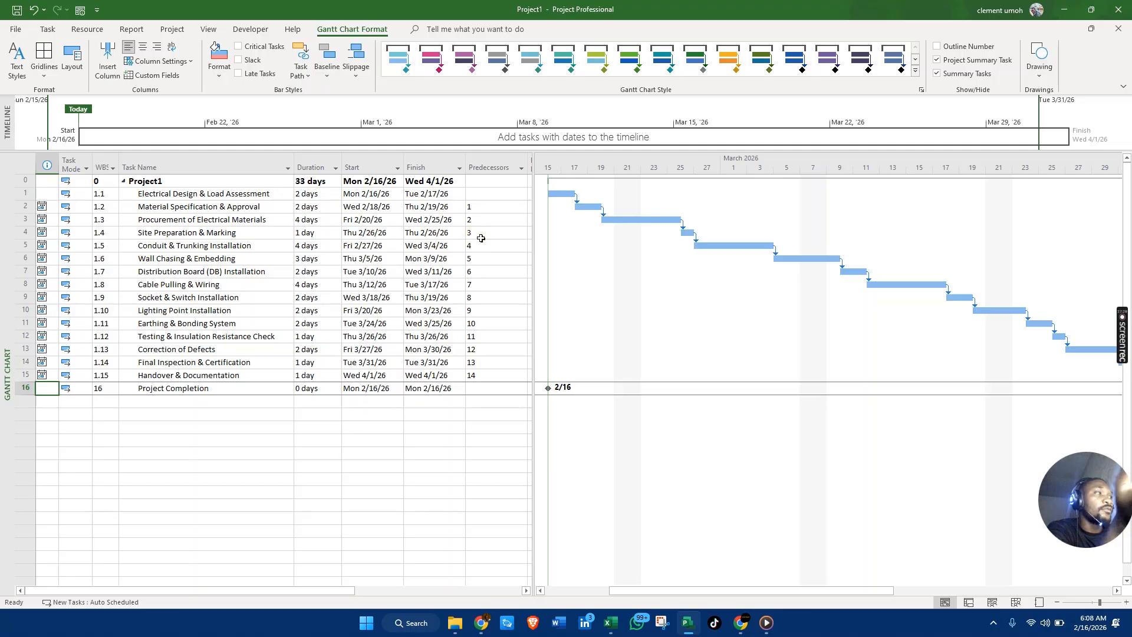
Replace the predecessor entry of Wall Chasing & Embedding with a list starting with task 2.
click(481, 238)
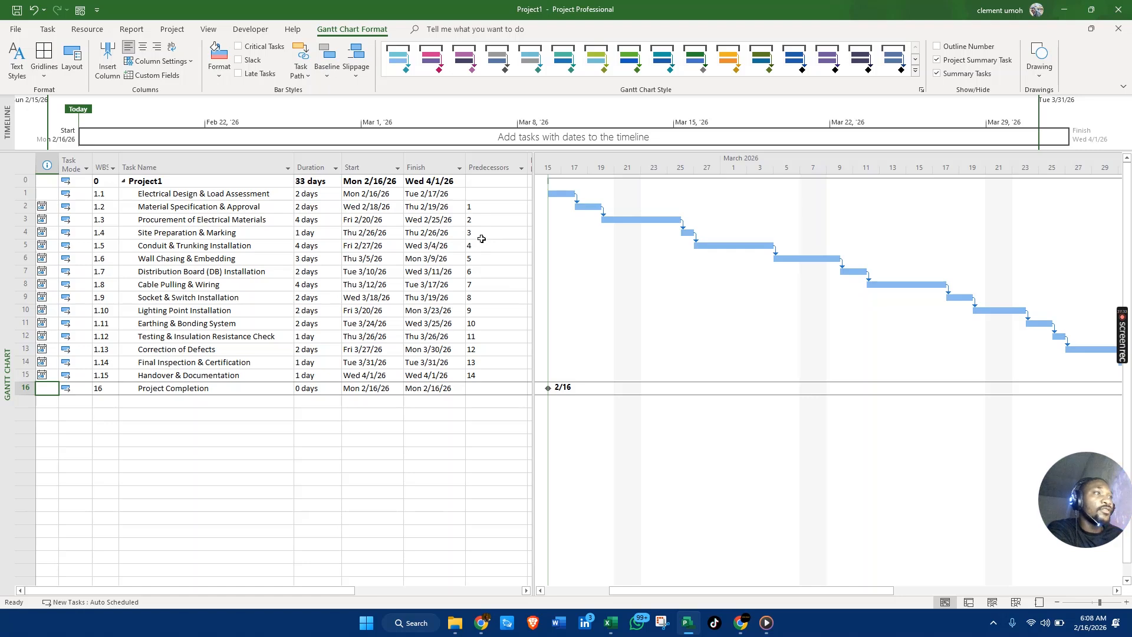
click(482, 248)
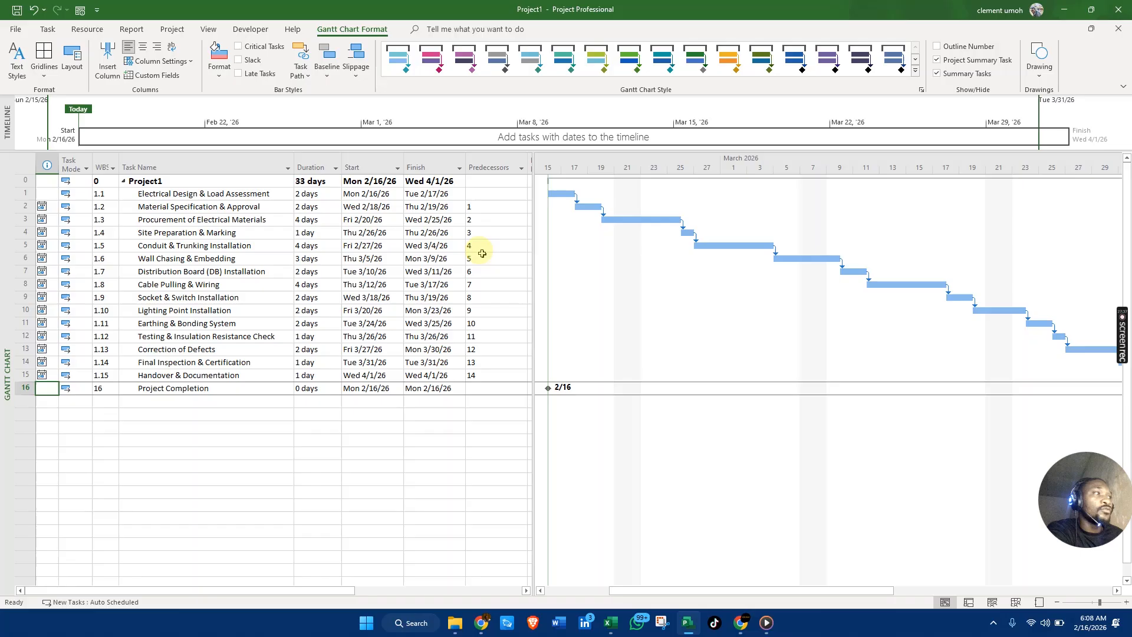
click(483, 259)
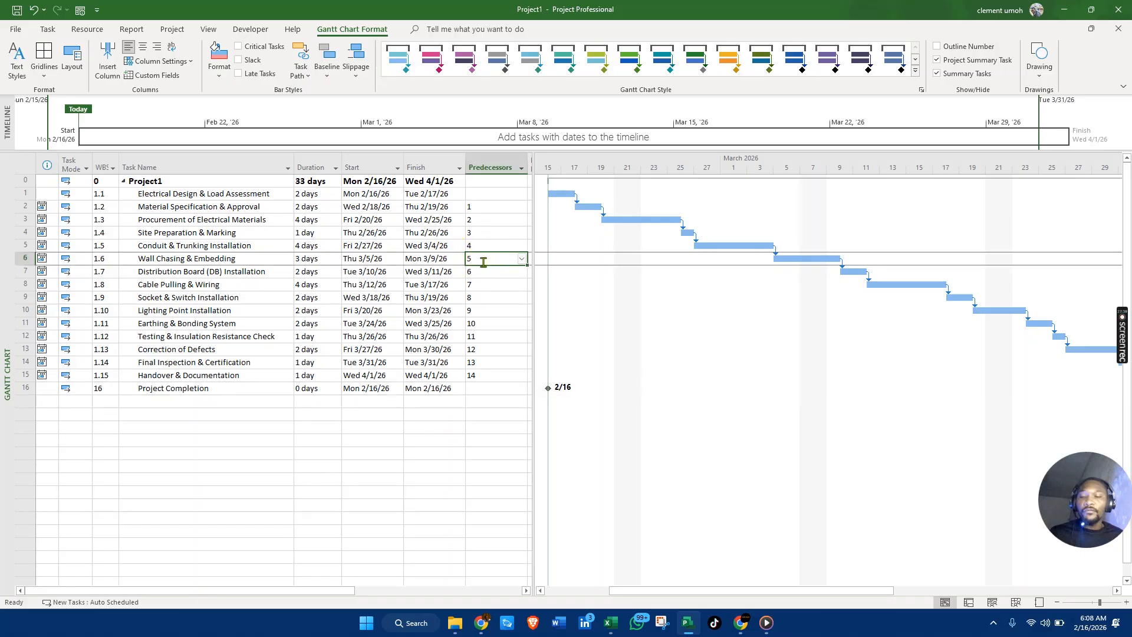
click(483, 261)
text(2,)
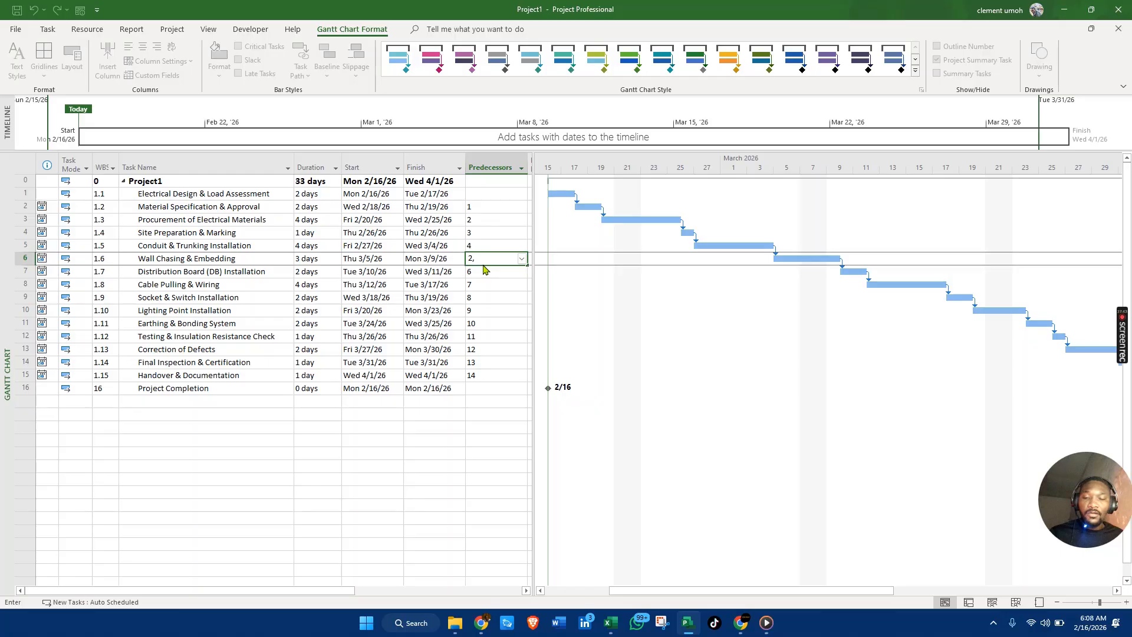
Try 5,2 and 5,3 as the predecessors of the Wall Chasing & Embedding task.
click(483, 267)
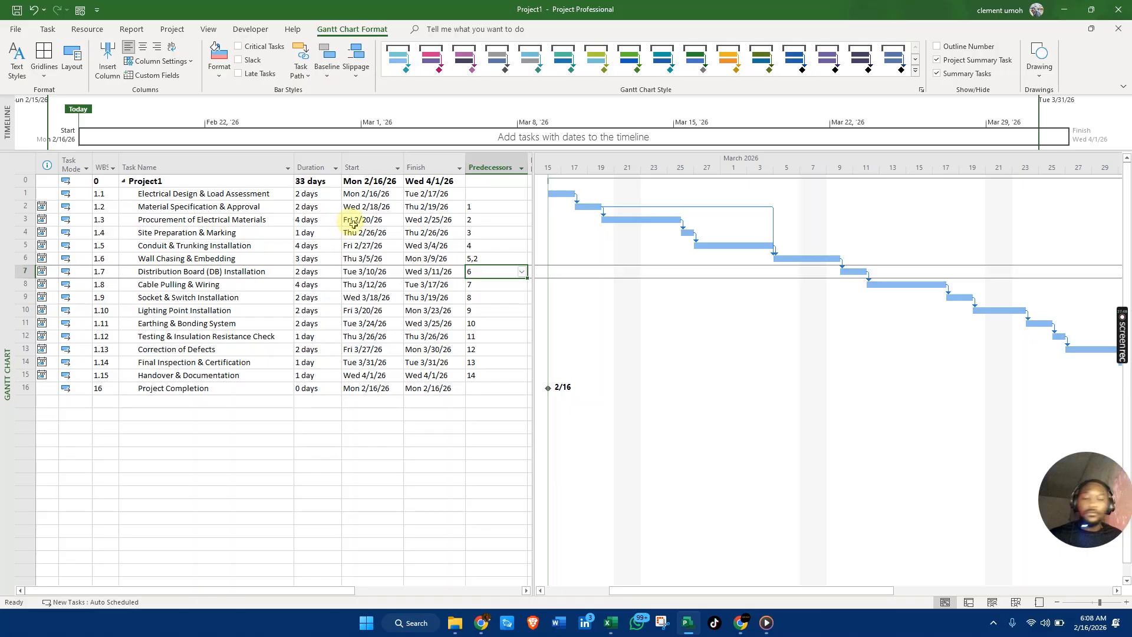
double_click(483, 258)
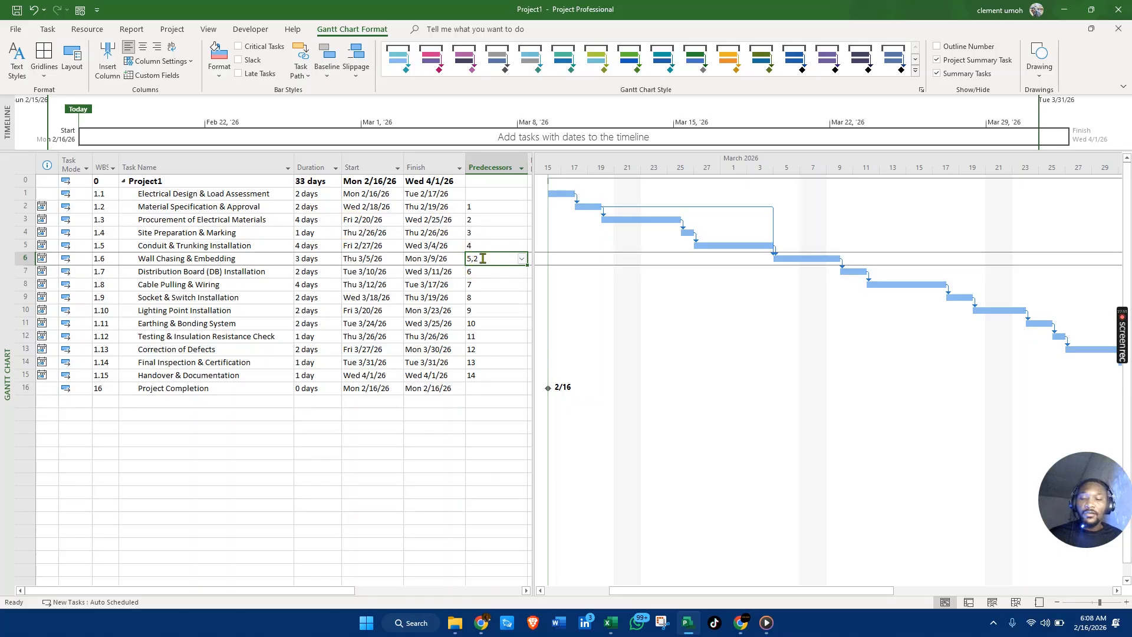
text(5,)
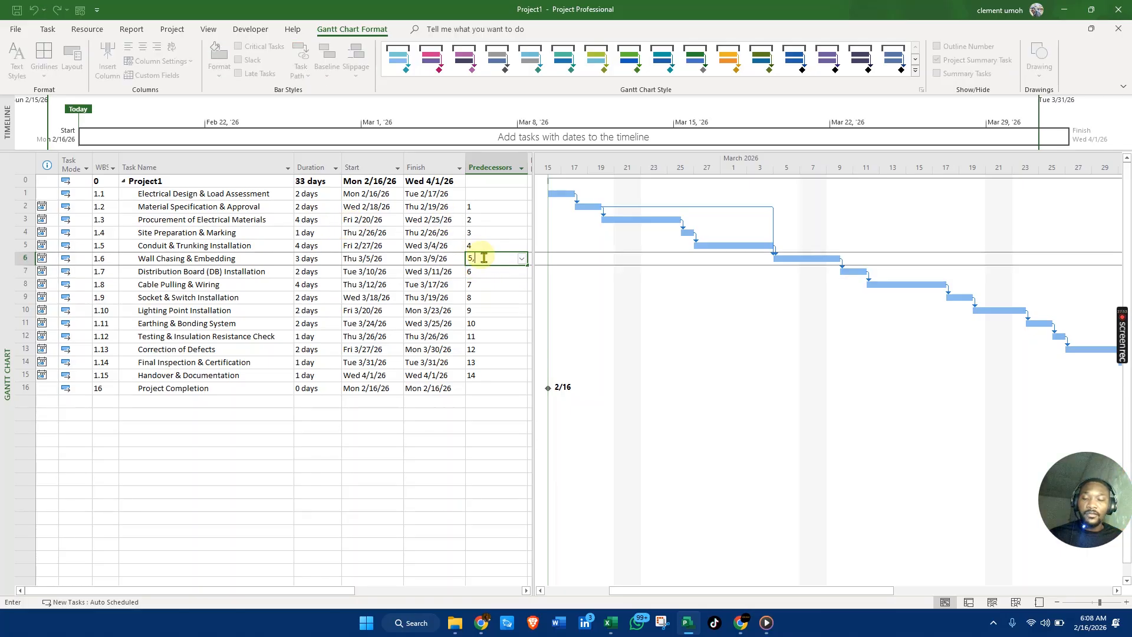
key(Return)
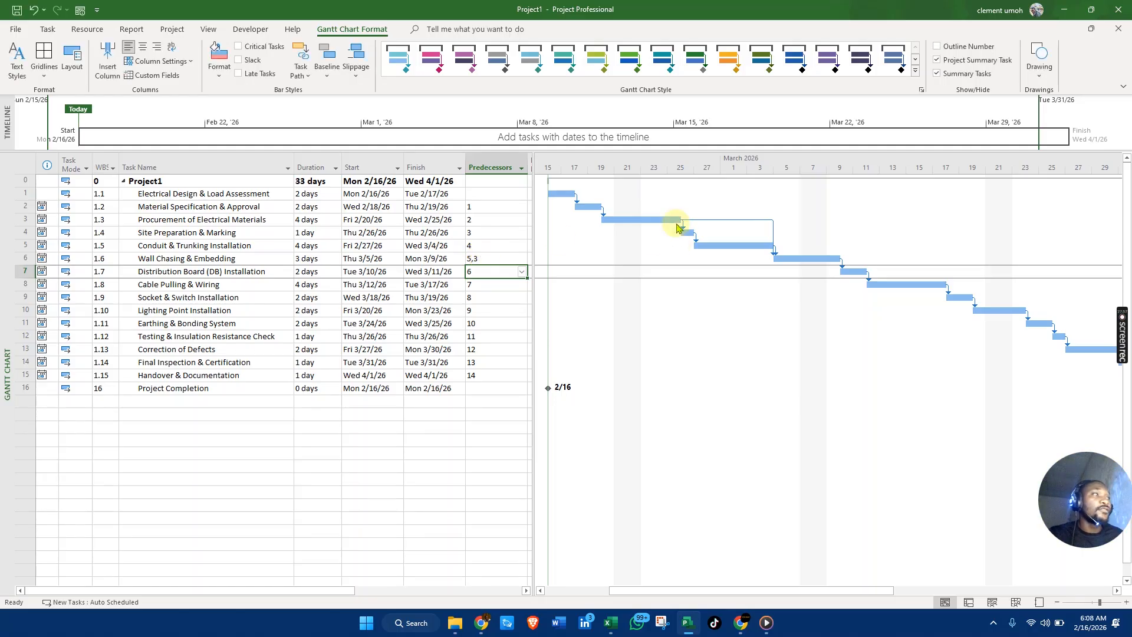
click(642, 218)
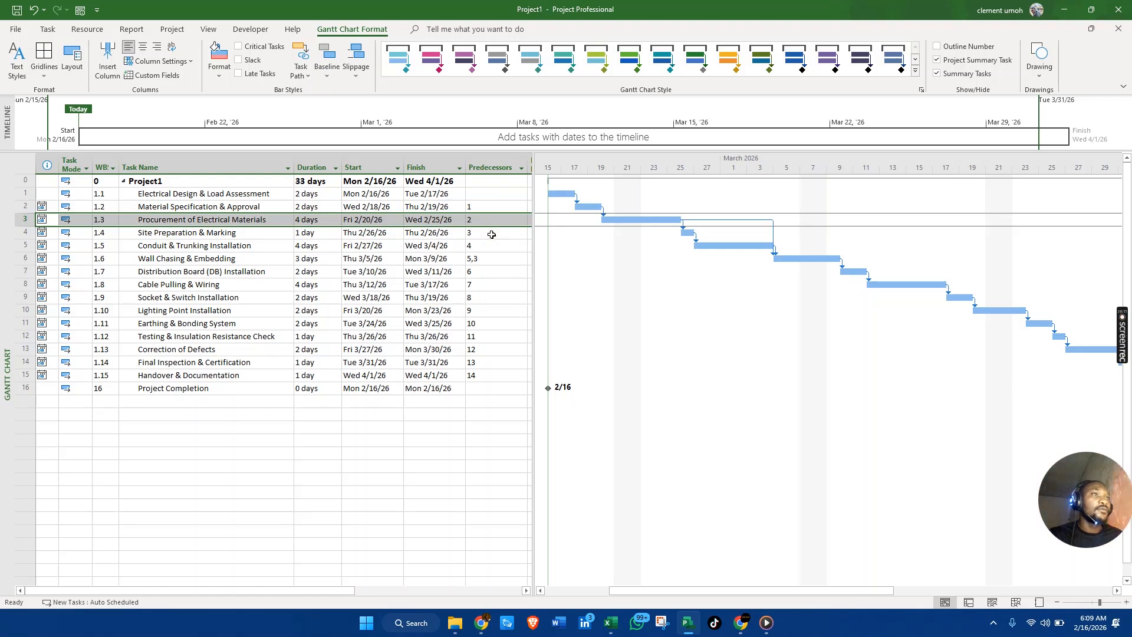
Set the predecessors of the Wall Chasing & Embedding task to 5,4.
click(487, 260)
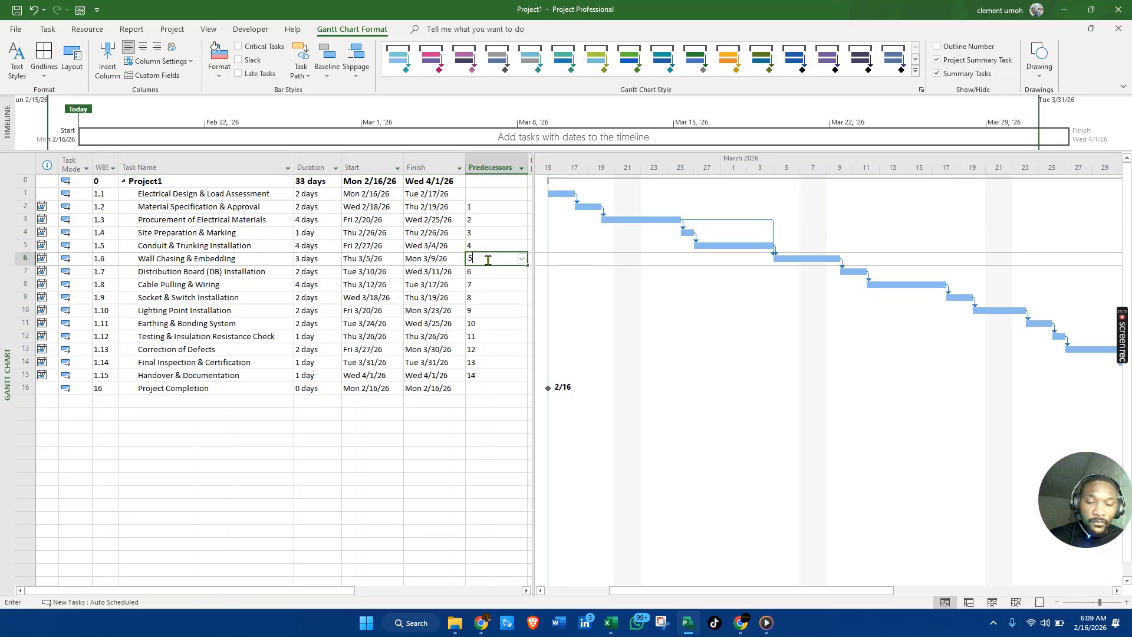
click(487, 260)
key(BackSpace)
text(4)
key(Return)
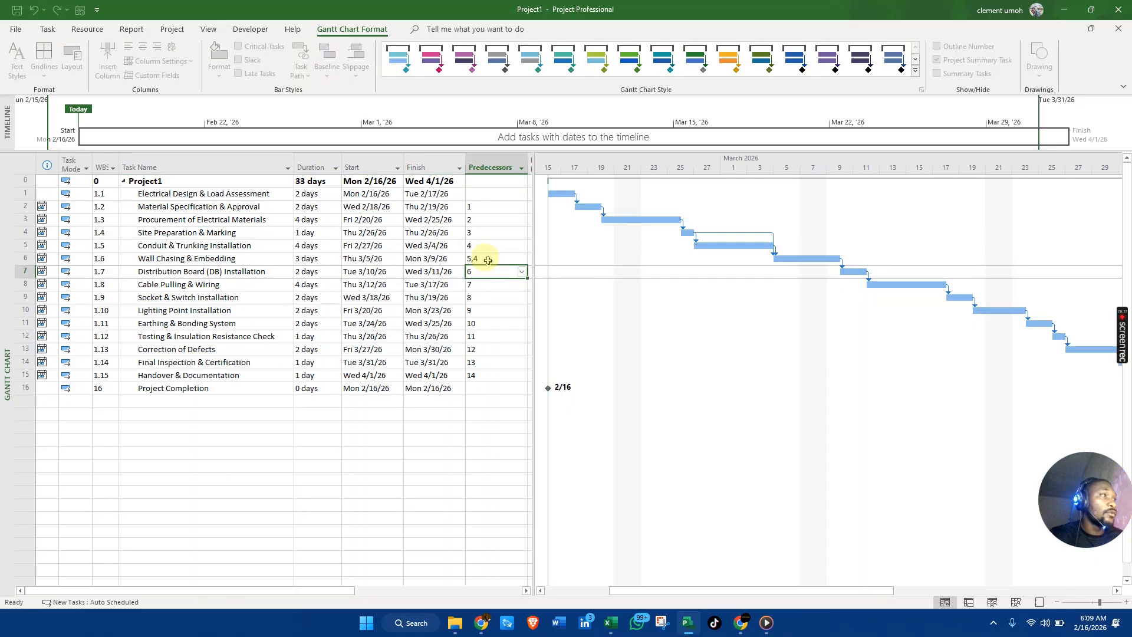
Review the predecessor links of the tasks from Material Specification & Approval through Wall Chasing & Embedding.
click(678, 233)
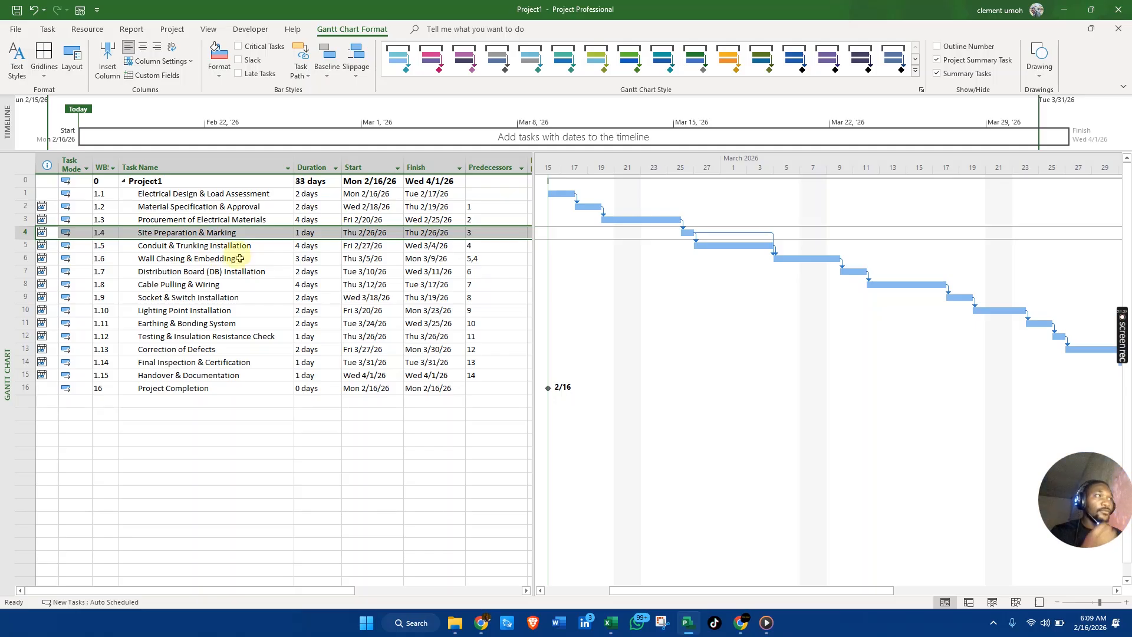
click(479, 258)
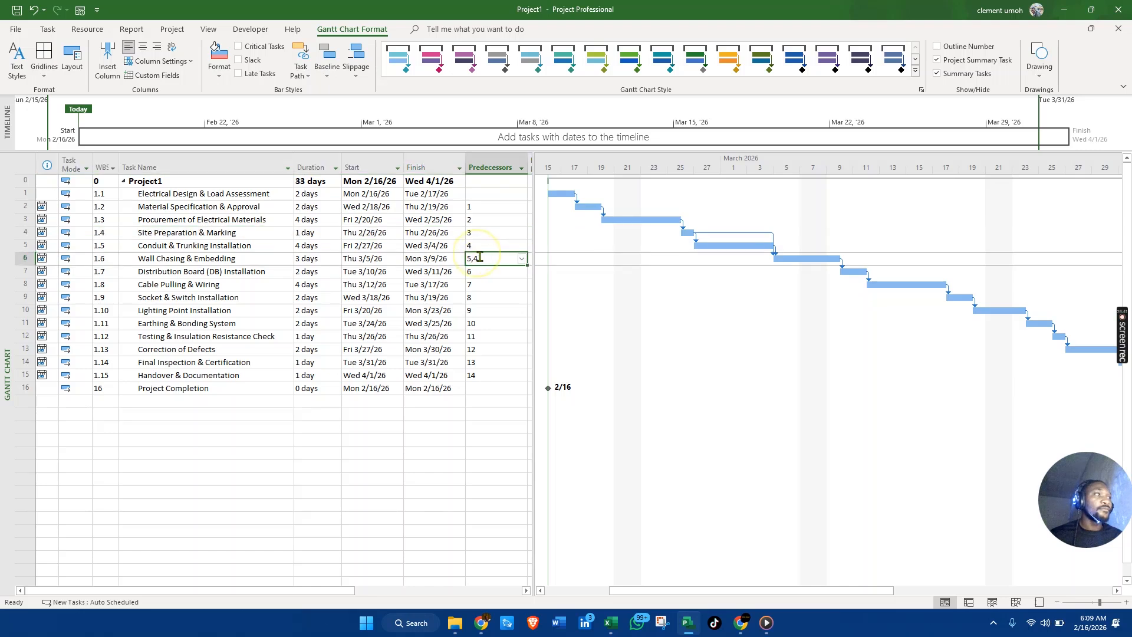
click(497, 231)
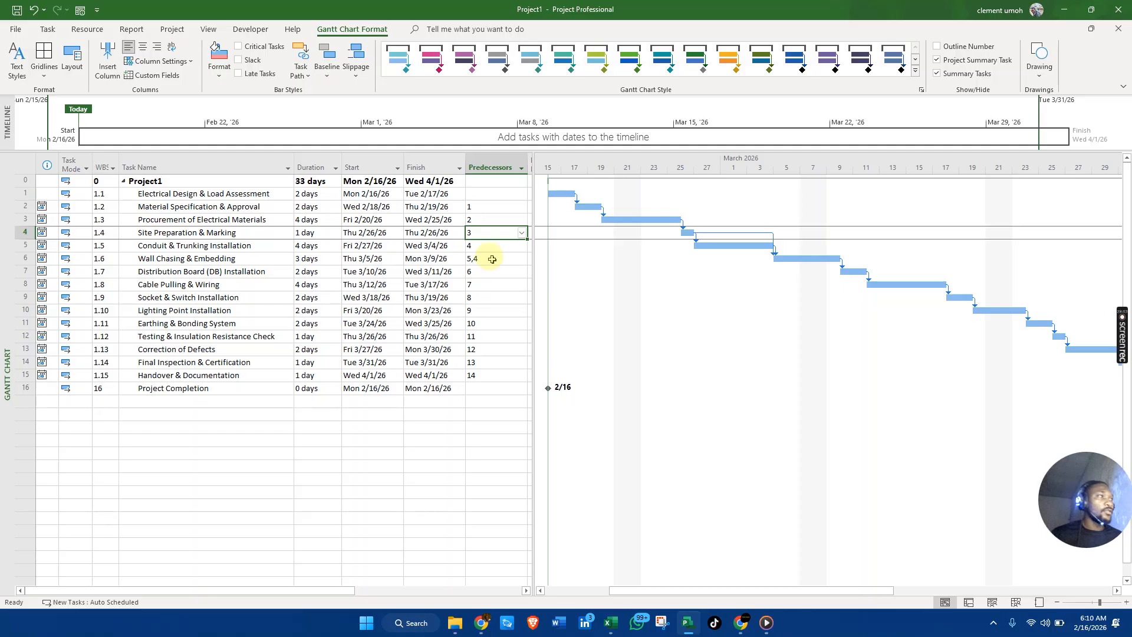
click(20, 233)
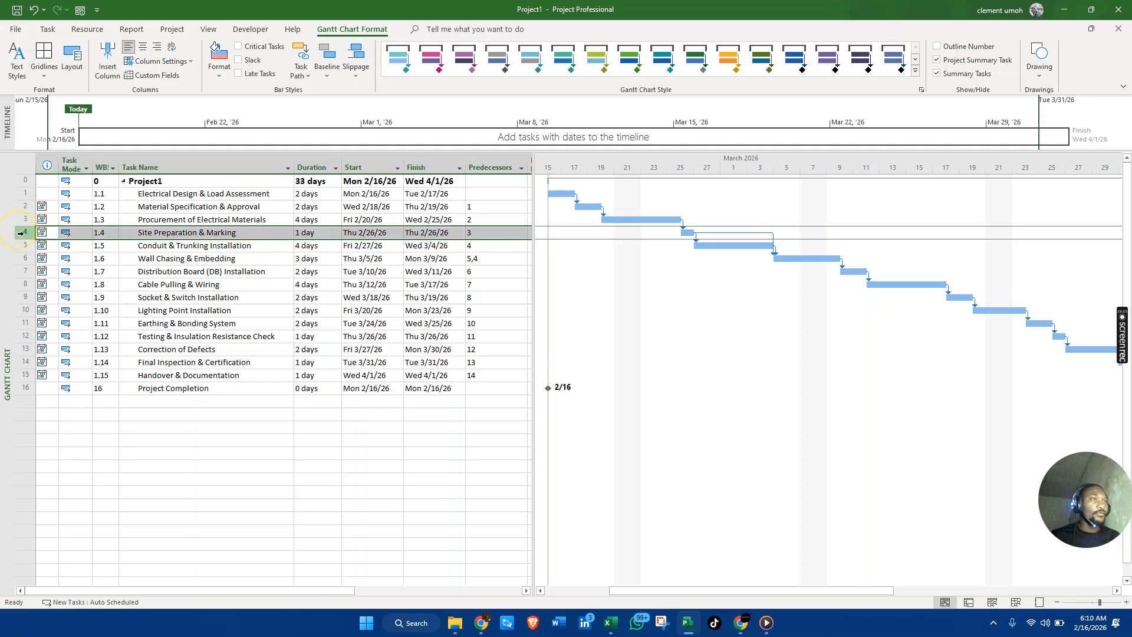
click(486, 233)
click(506, 219)
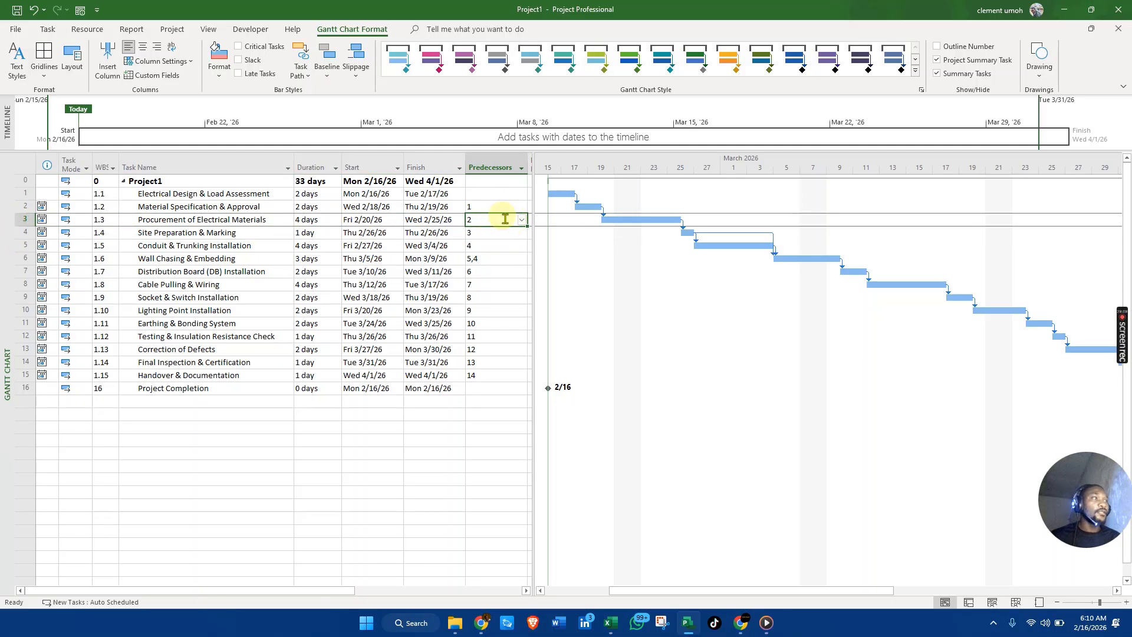
click(508, 208)
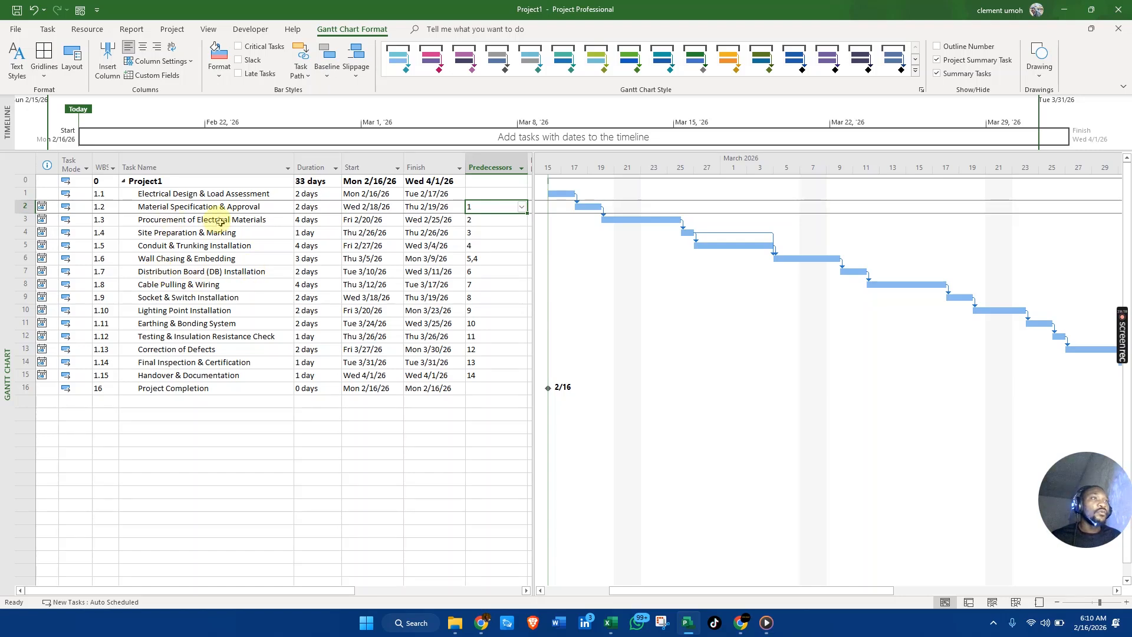
click(158, 220)
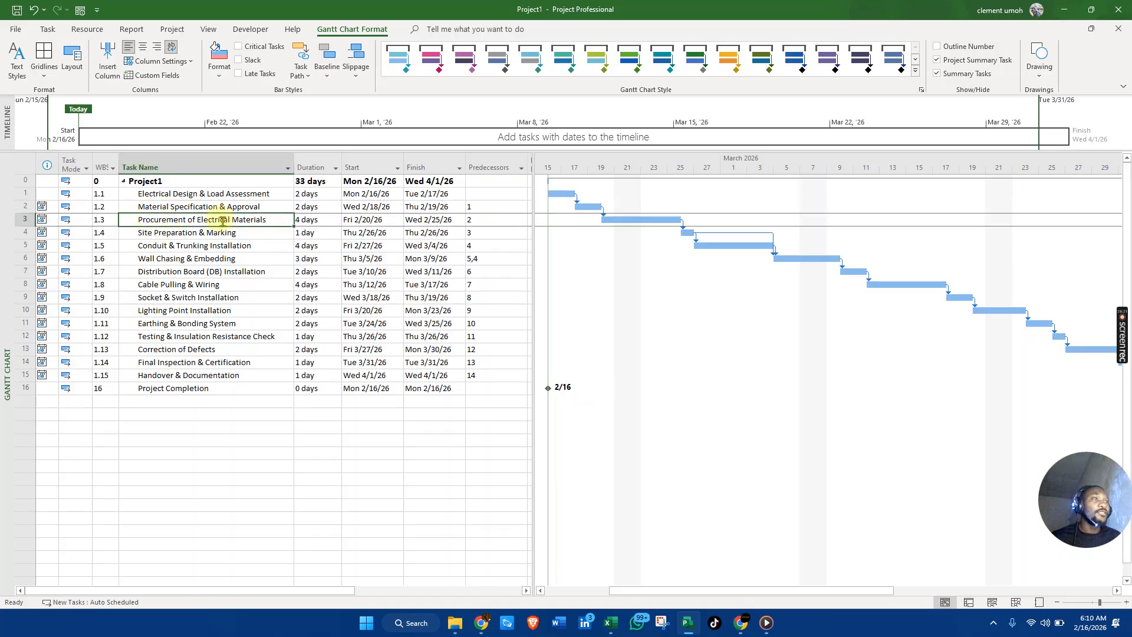
Set the predecessor of the Distribution Board (DB) Installation task to 3.
click(481, 273)
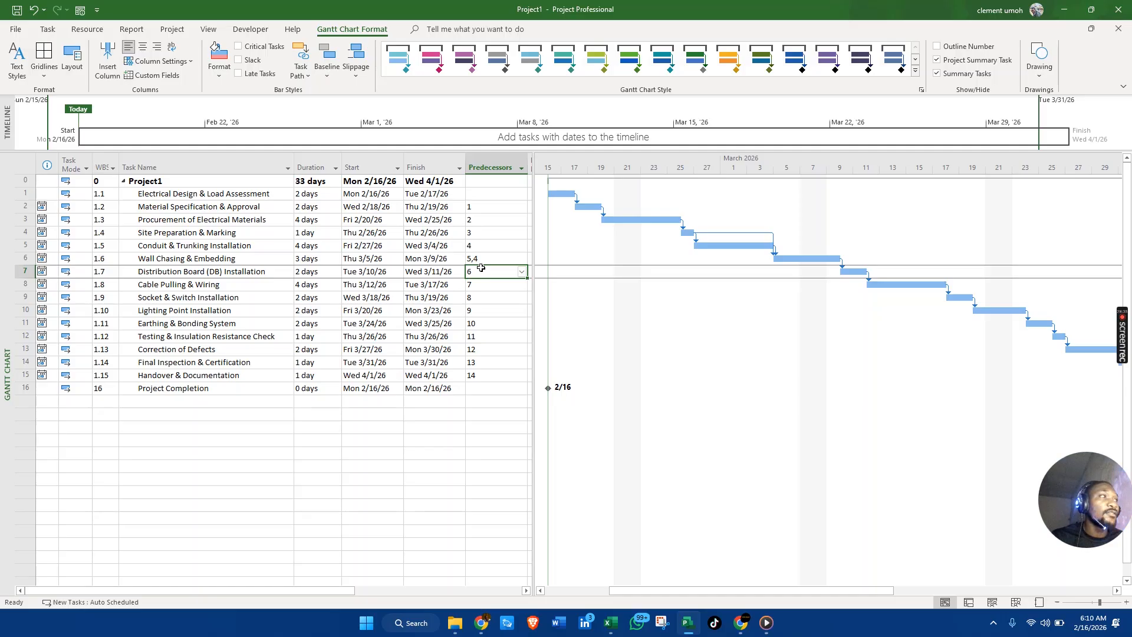
click(482, 268)
text(3)
key(Return)
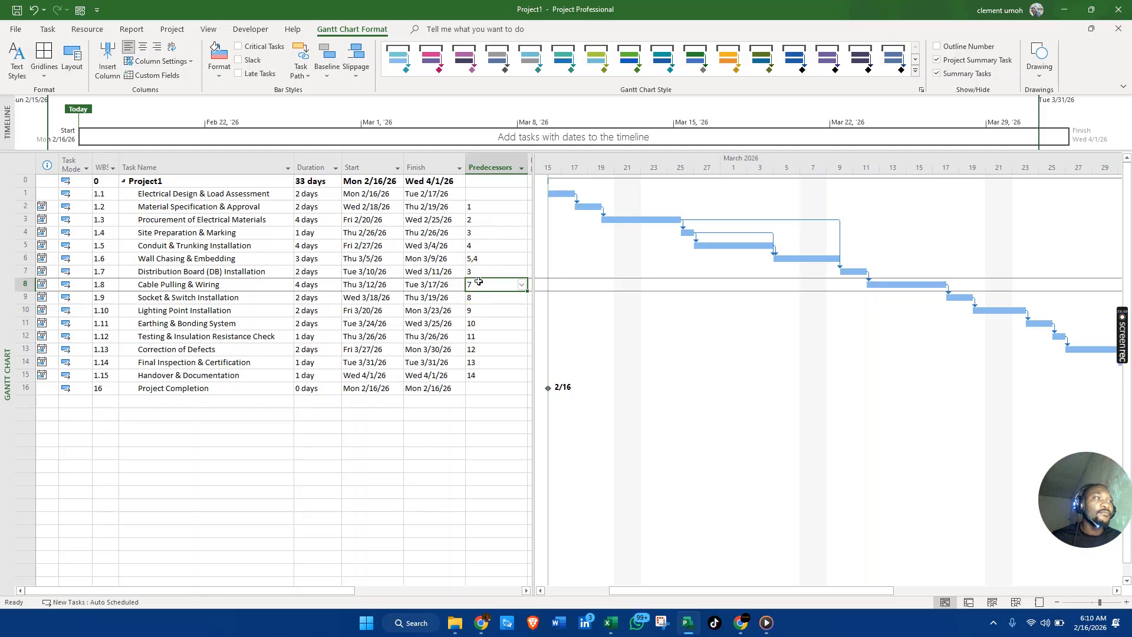
Set the predecessors of Cable Pulling & Wiring to 7,3 and check the link from the Procurement of Electrical Materials bar.
click(478, 283)
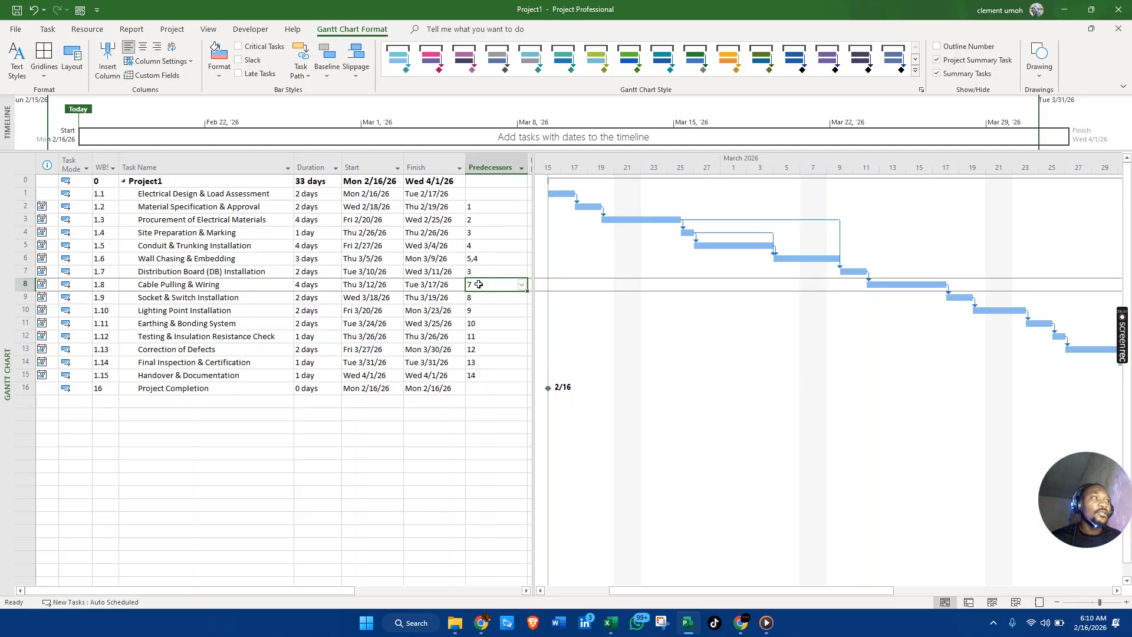
click(478, 284)
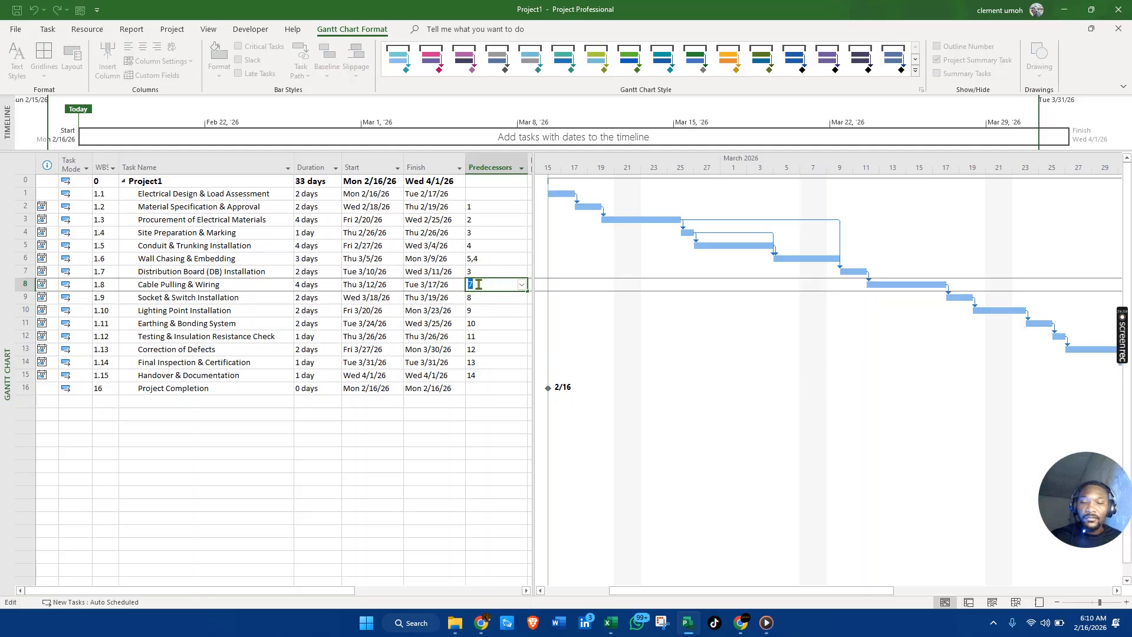
text(,)
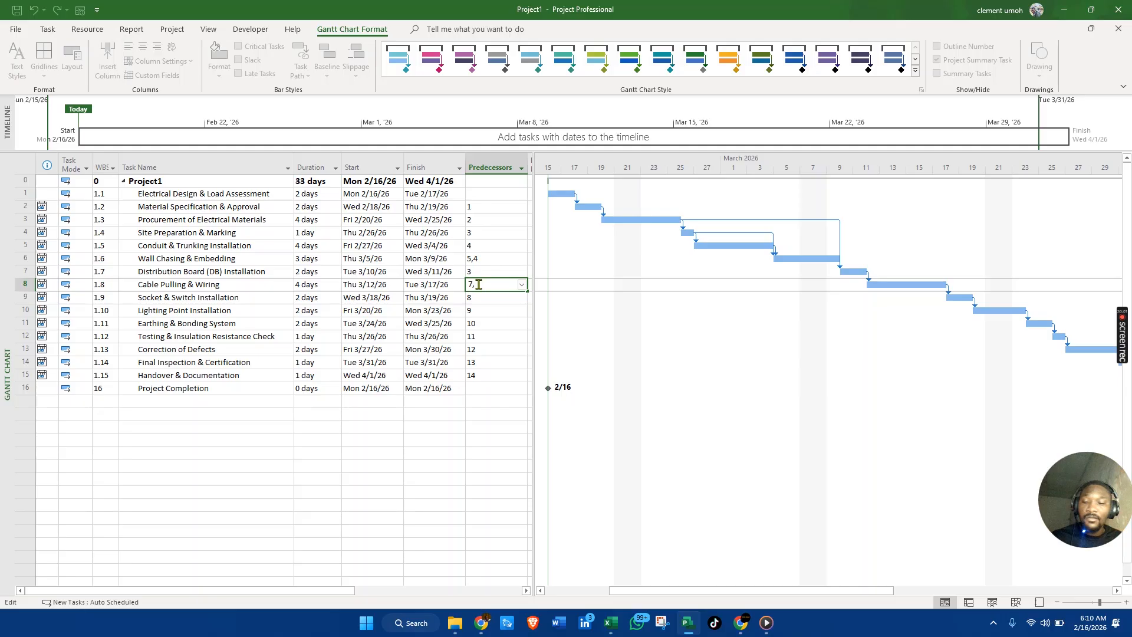
text(3)
key(Return)
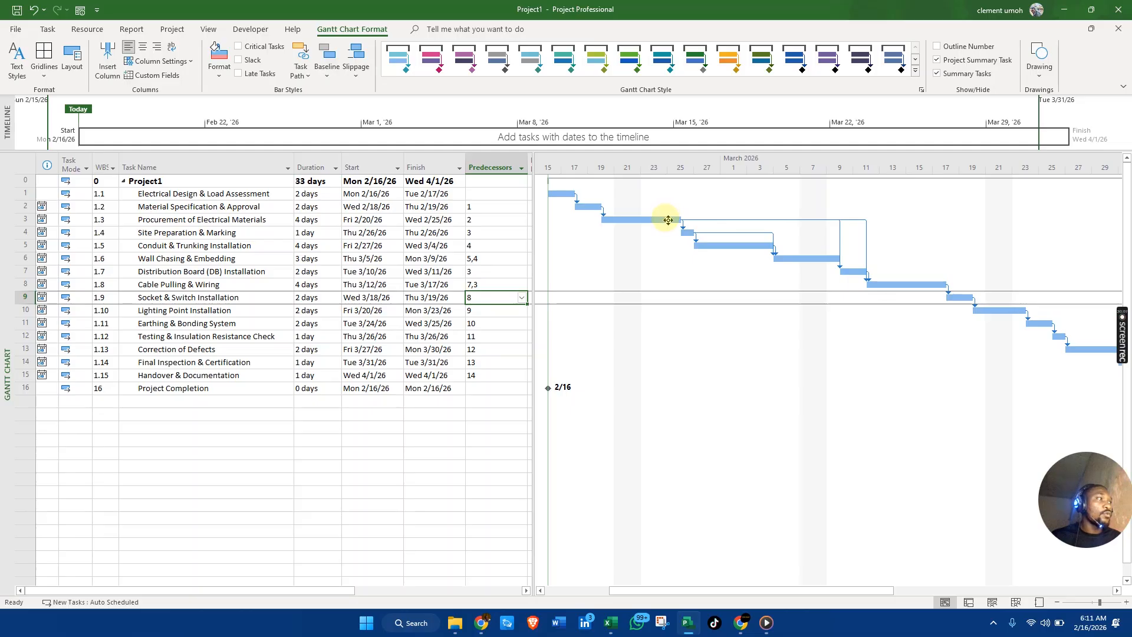
mouse_move(651, 223)
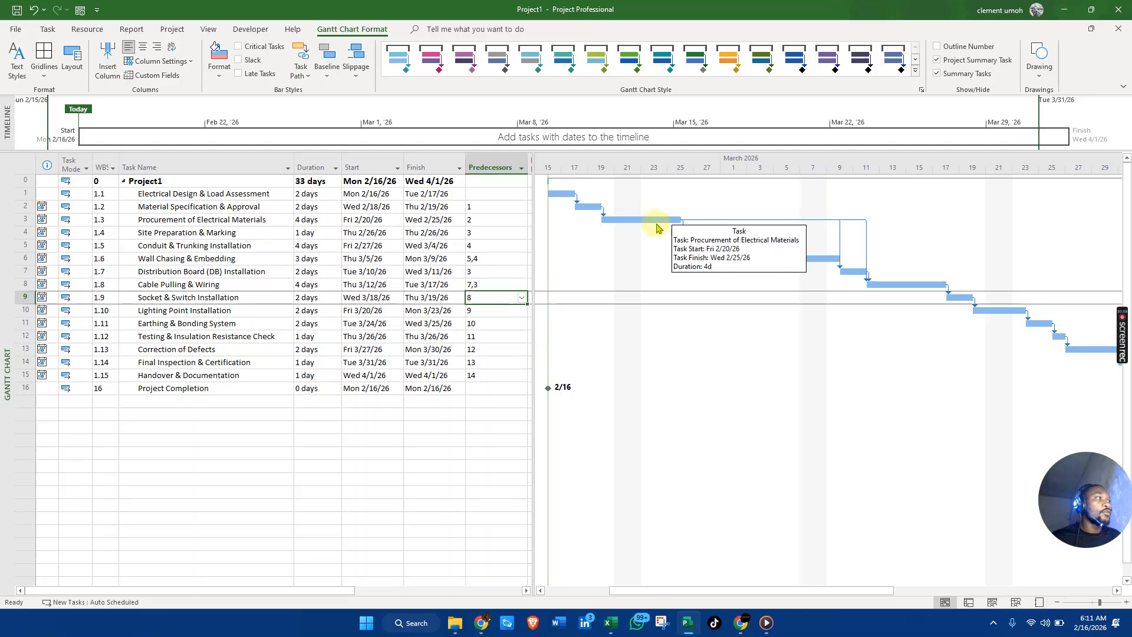
drag(657, 222, 658, 217)
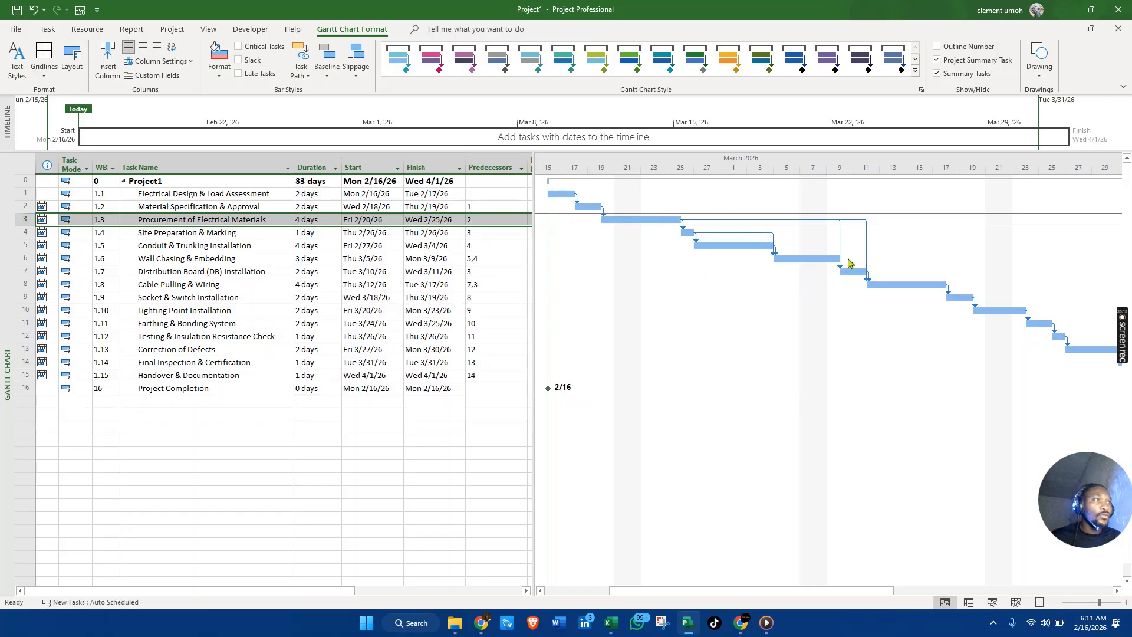
Add task 3 as a second predecessor of Socket & Switch Installation, making the entry 8,3.
click(487, 302)
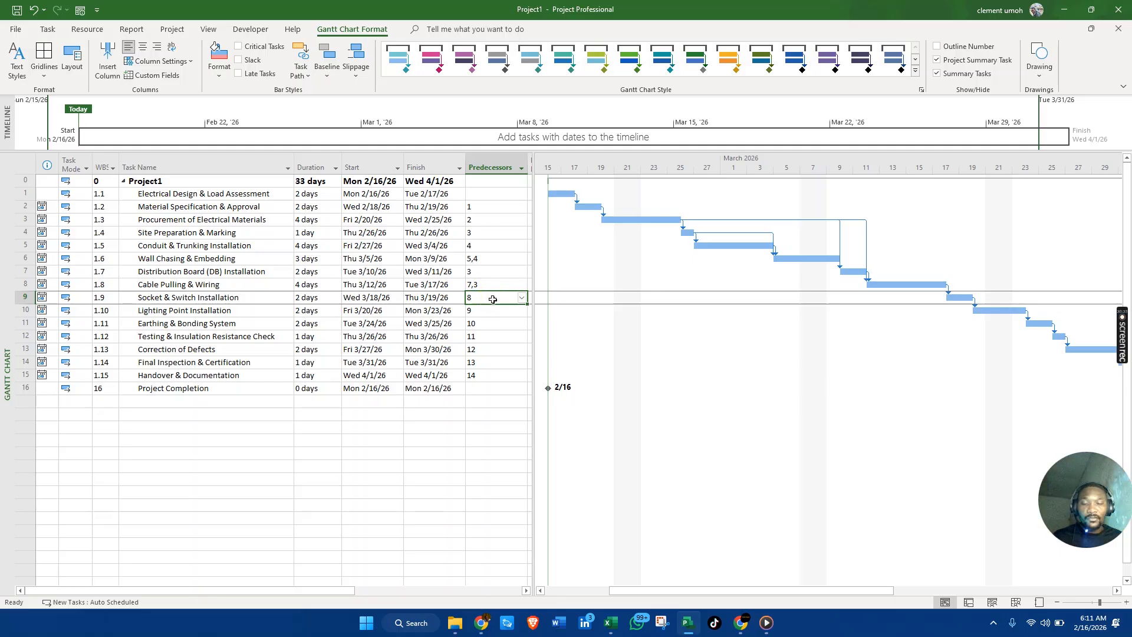
click(493, 298)
text(,3)
key(Return)
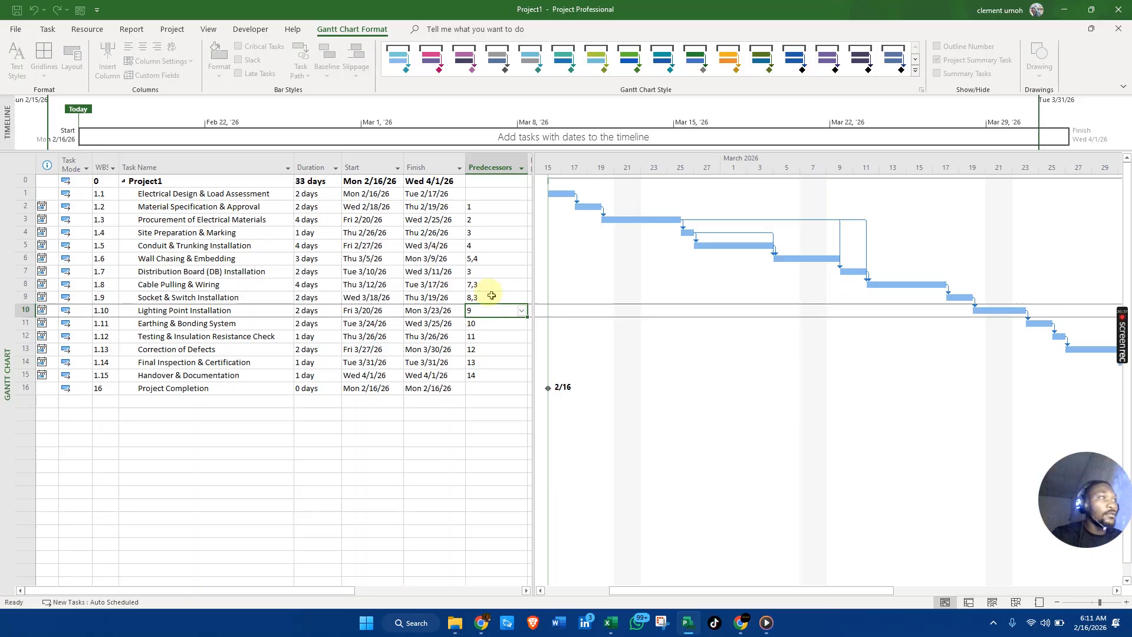
Add task 3 as a second predecessor of Lighting Point Installation, making the entry 9,3.
click(484, 306)
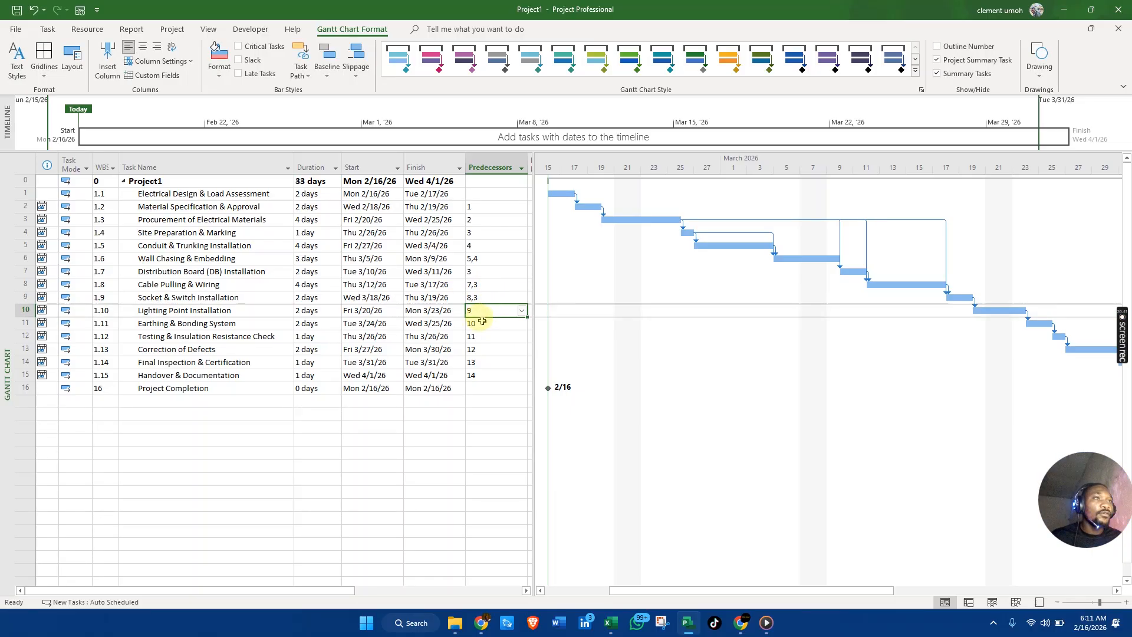
click(482, 321)
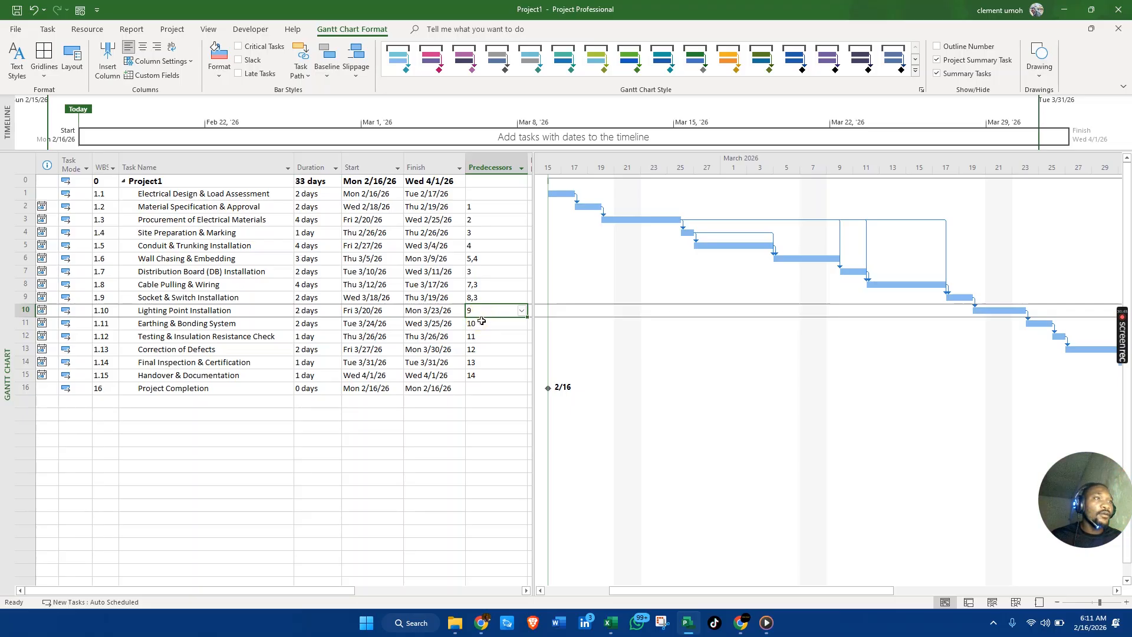
click(481, 321)
click(480, 320)
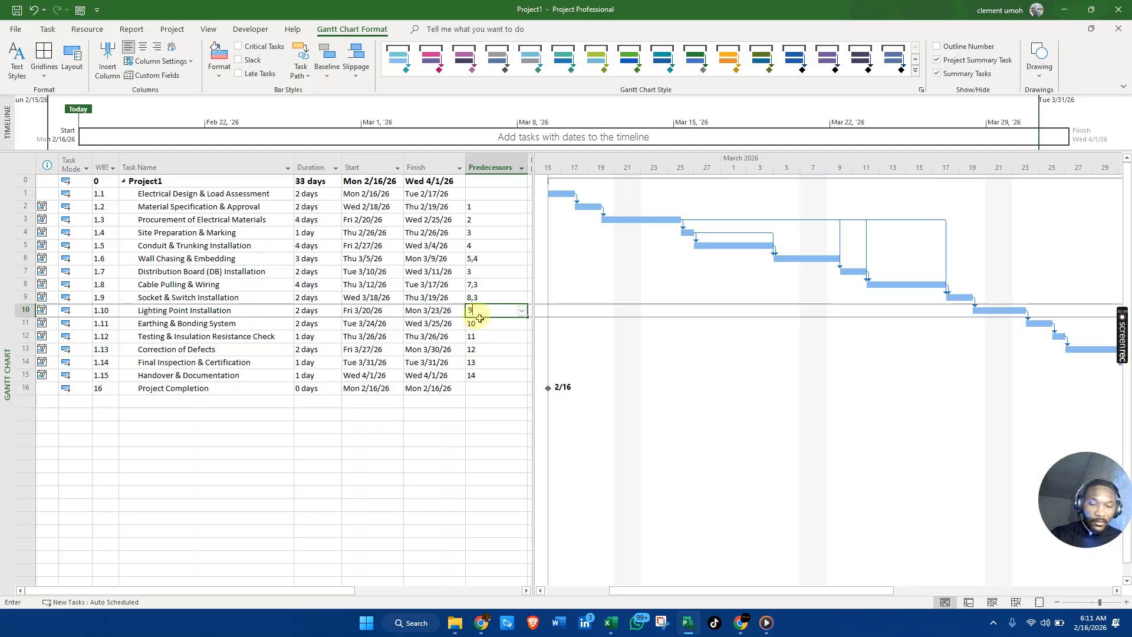
key(F2)
text(,3)
key(Return)
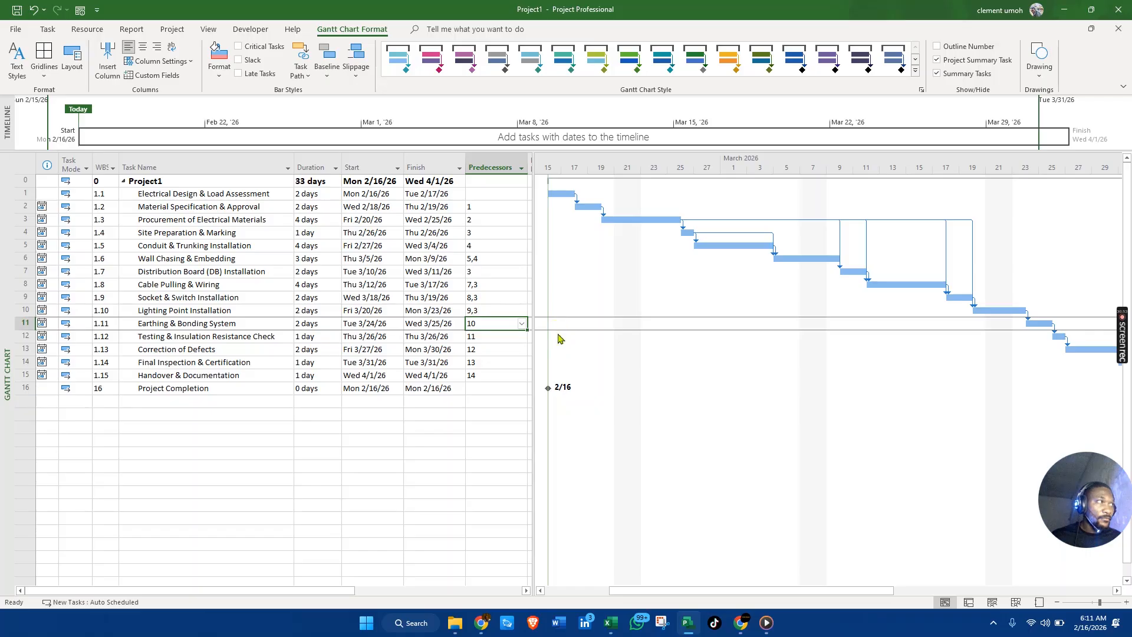
Display critical tasks and slack on the Gantt chart to check them, and turn both displays off again.
click(243, 52)
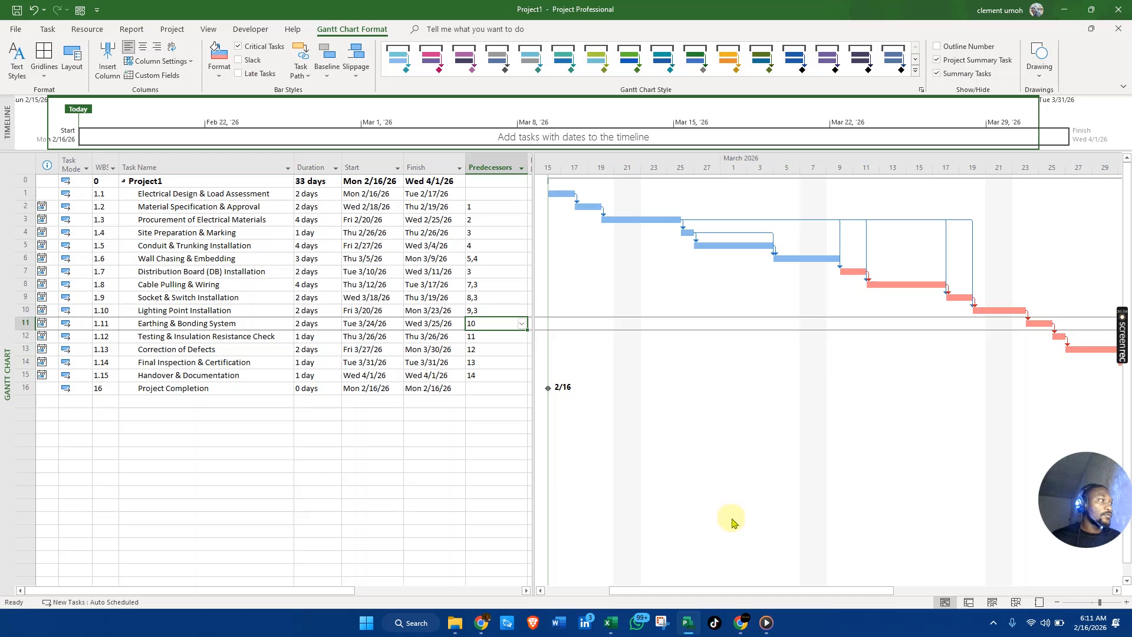
click(238, 61)
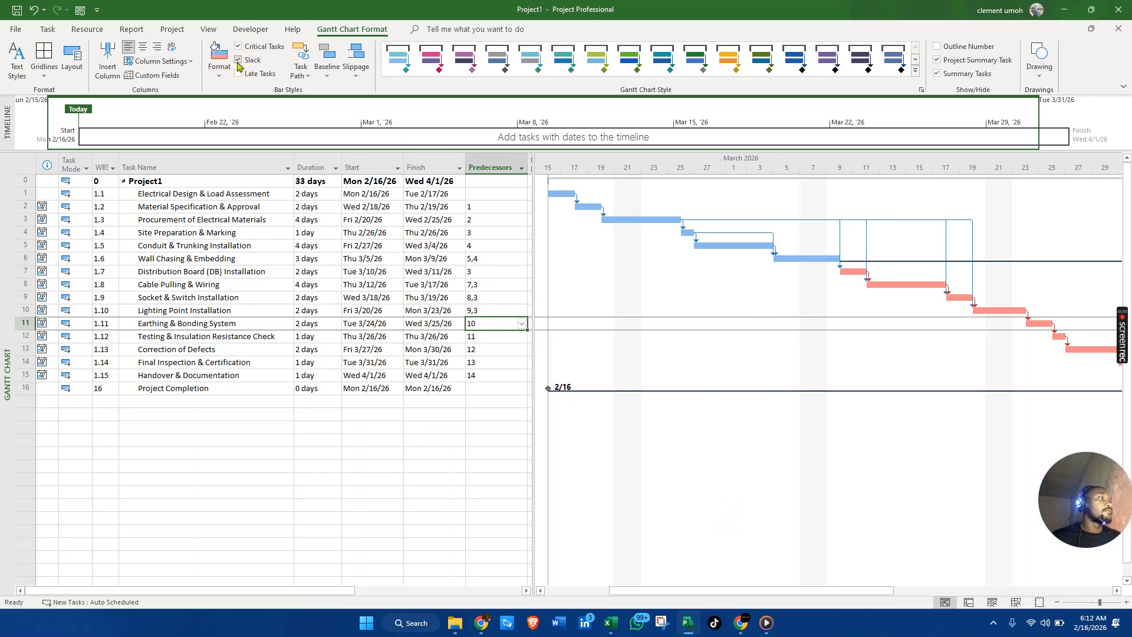
click(238, 60)
click(239, 47)
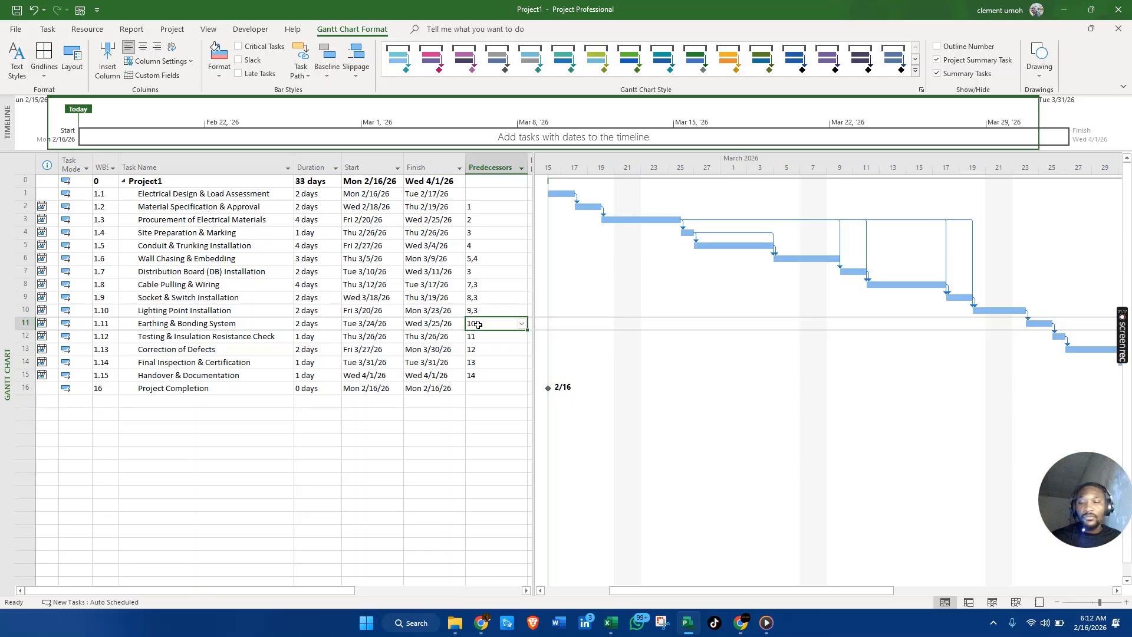
Set the predecessors of Earthing & Bonding System to 10,3 and inspect the resulting link lines in the Gantt chart.
text(1)
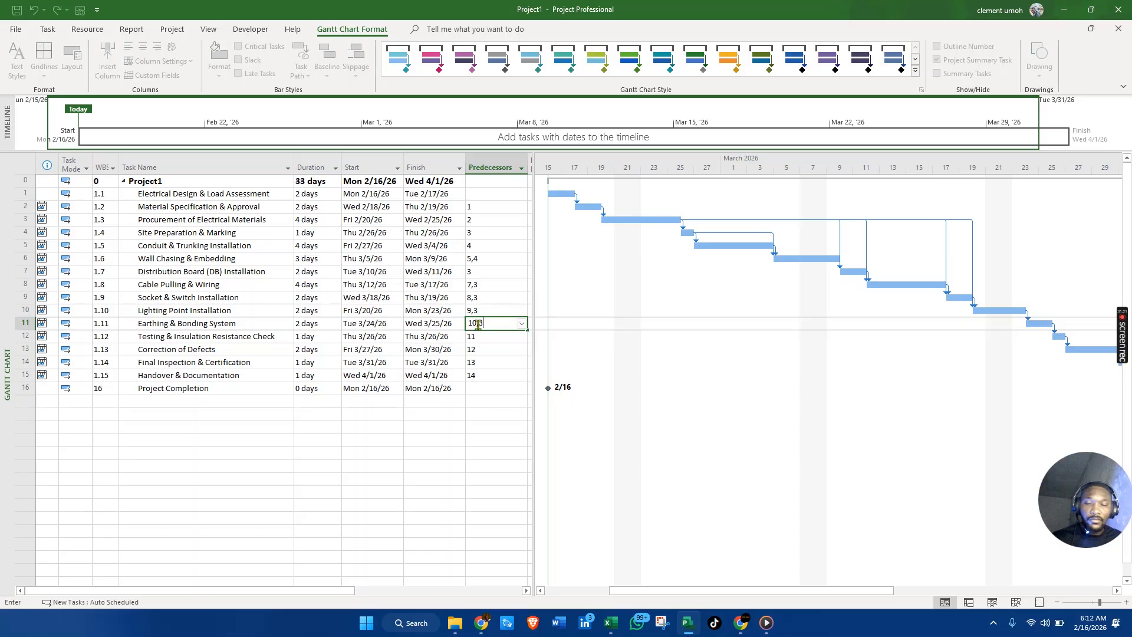
text(0,3)
key(Return)
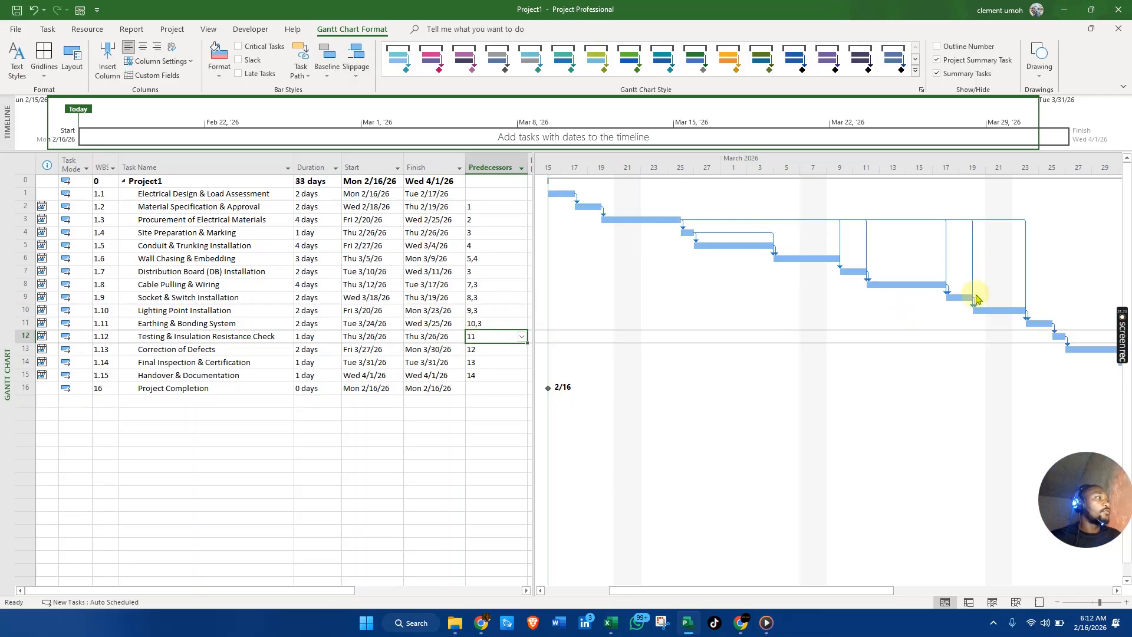
click(953, 297)
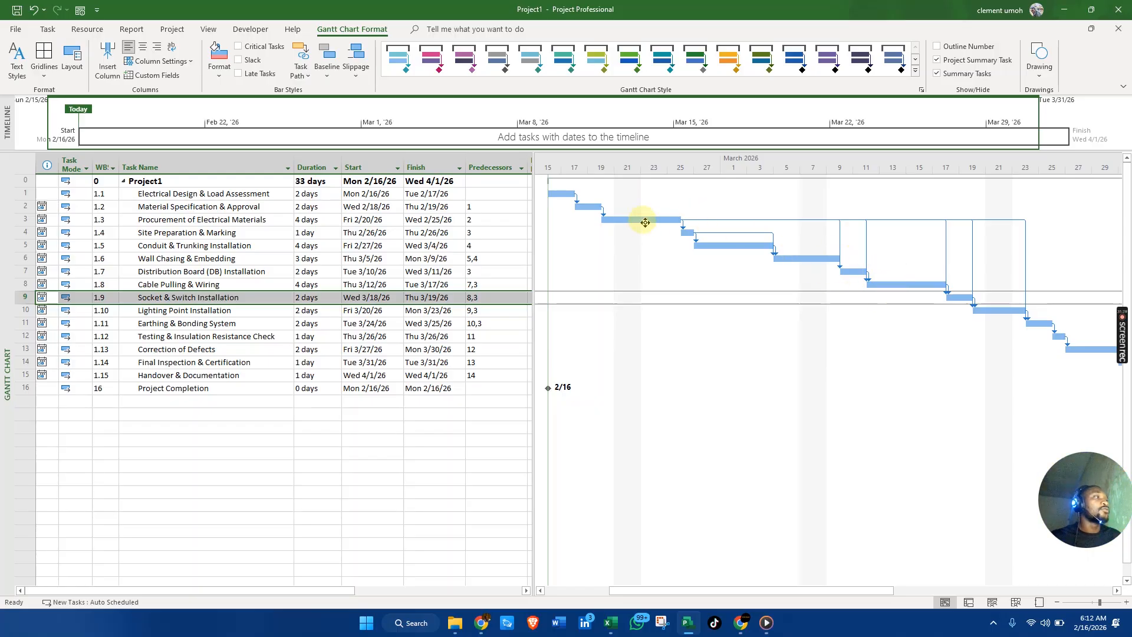
mouse_move(645, 223)
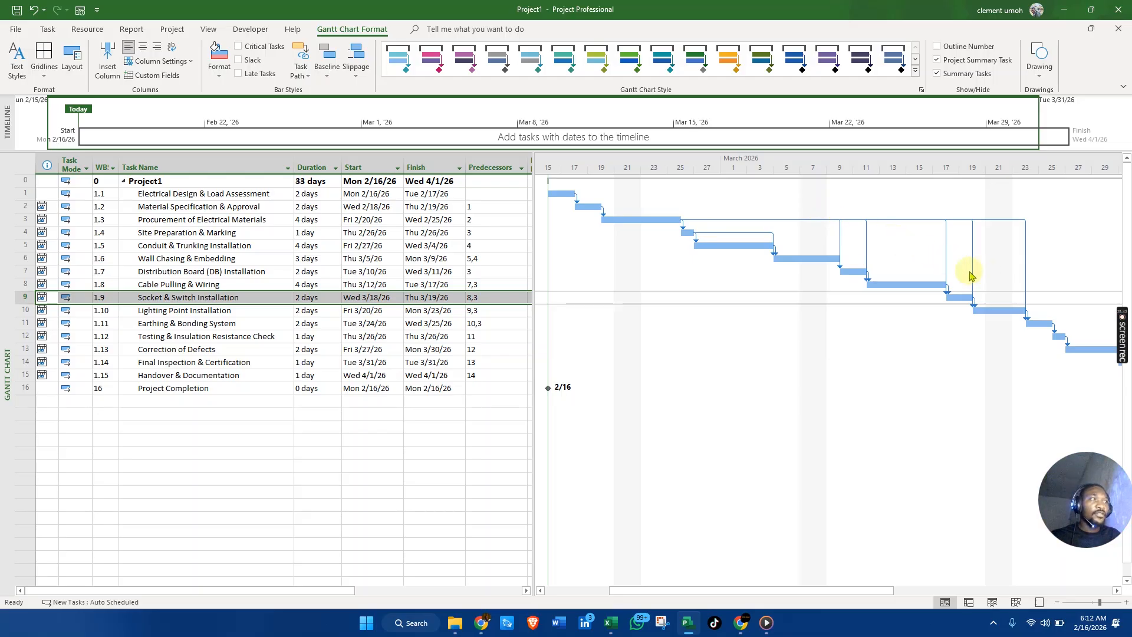
Review the predecessor entries of tasks 8 to 11 against their shared predecessor, Procurement of Electrical Materials.
click(489, 286)
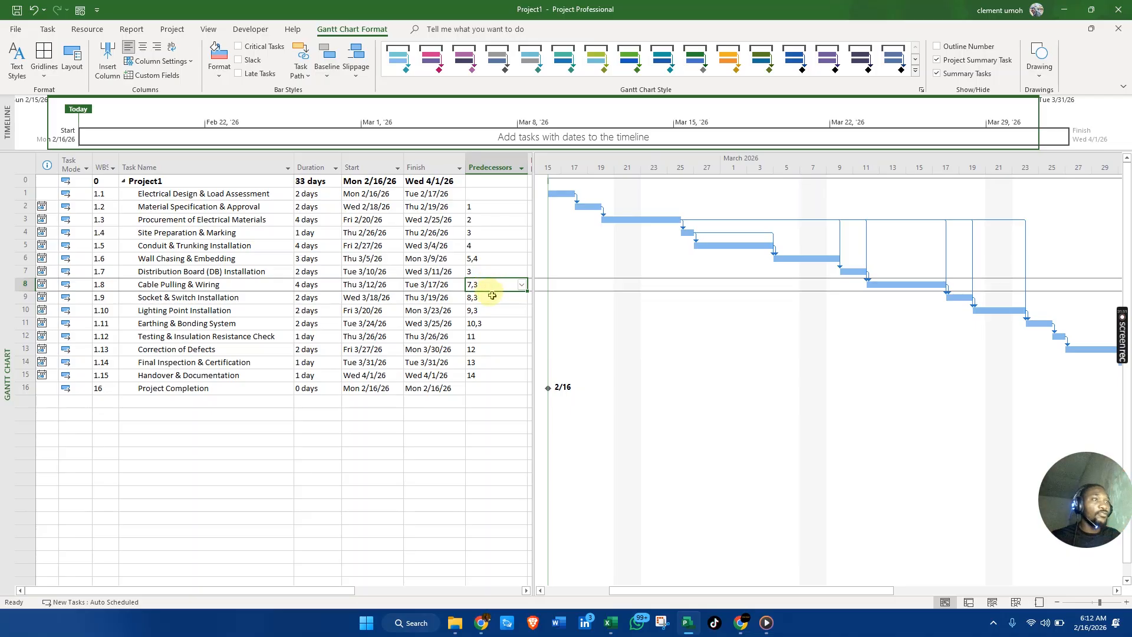
click(492, 297)
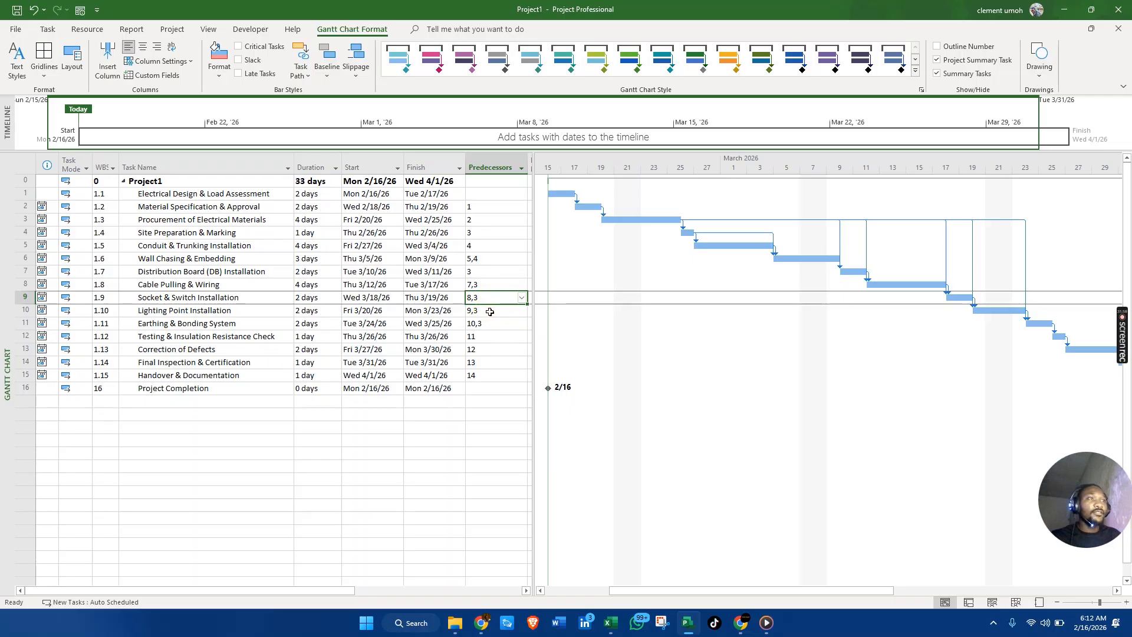
click(494, 311)
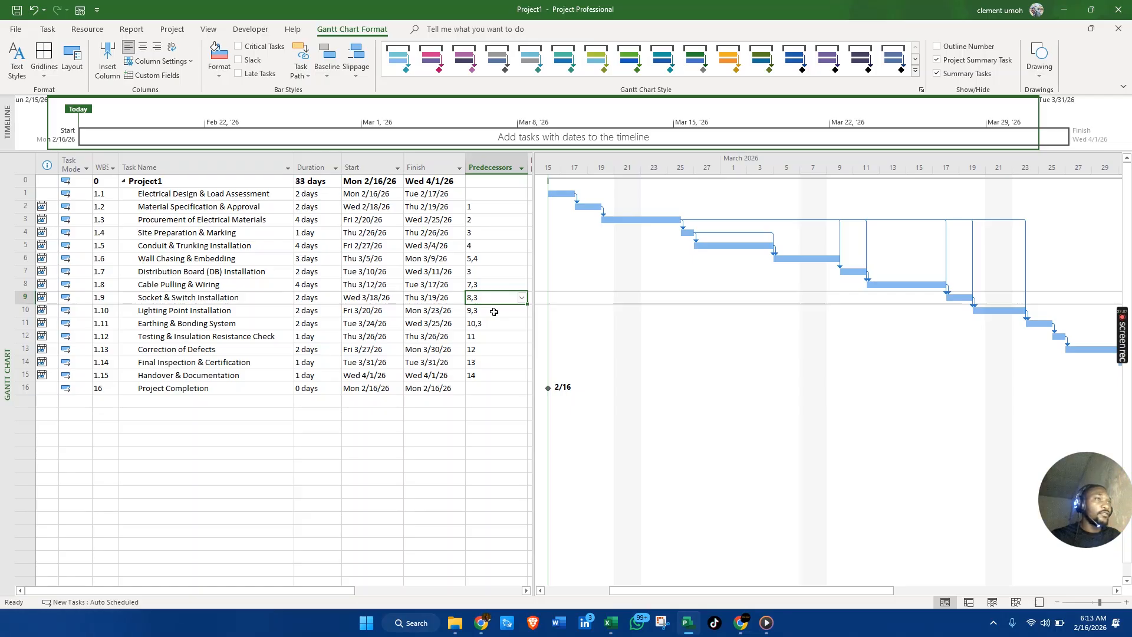
click(494, 311)
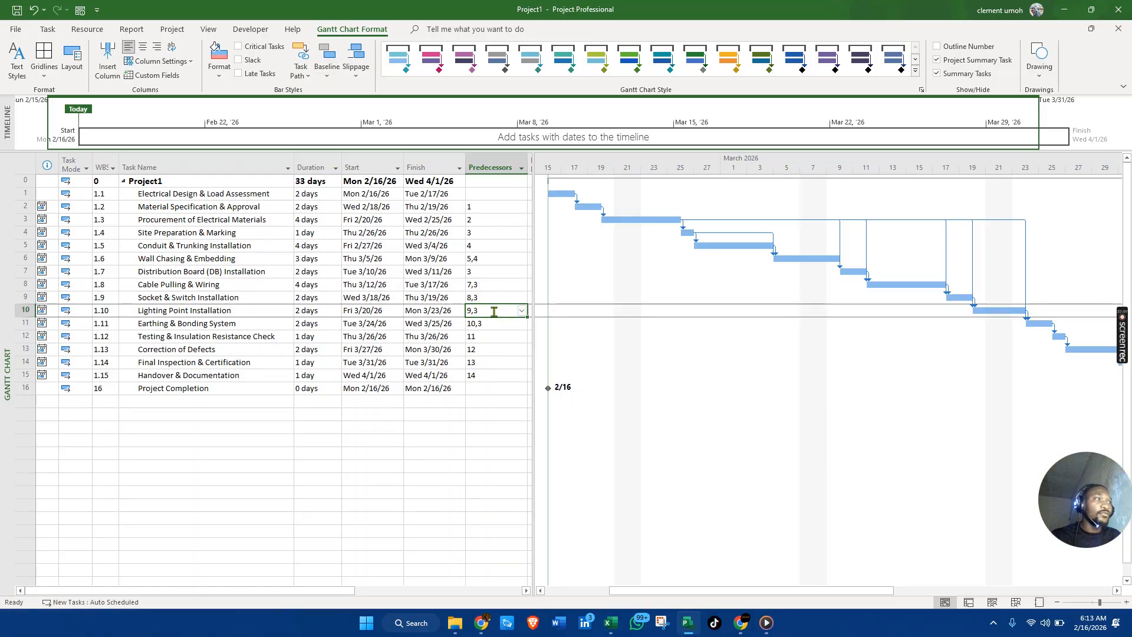
click(491, 320)
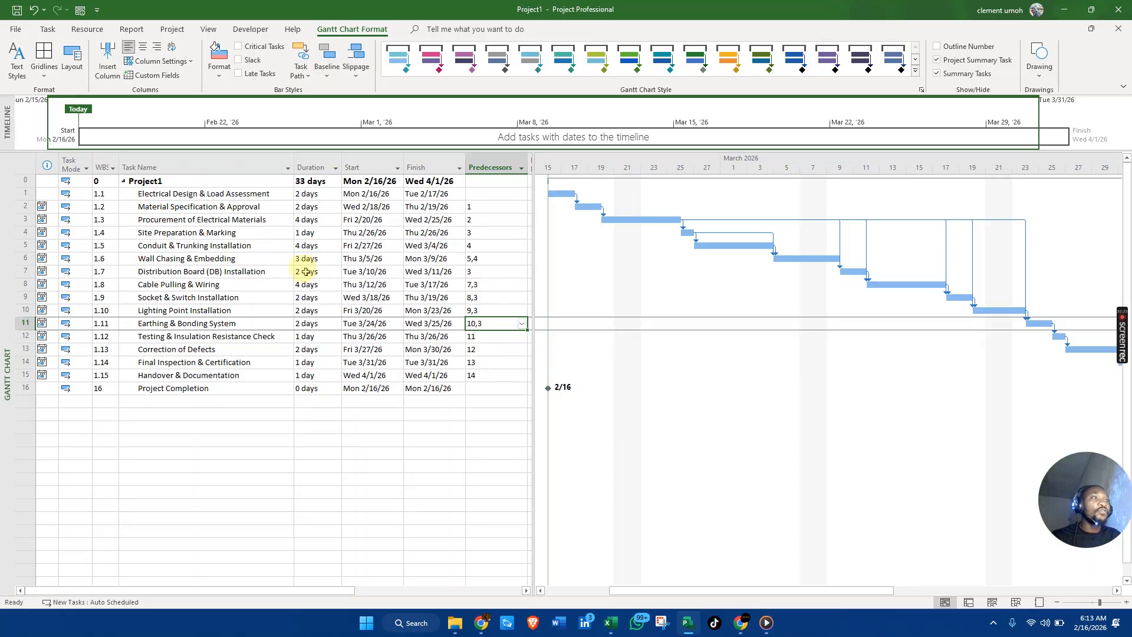
click(224, 221)
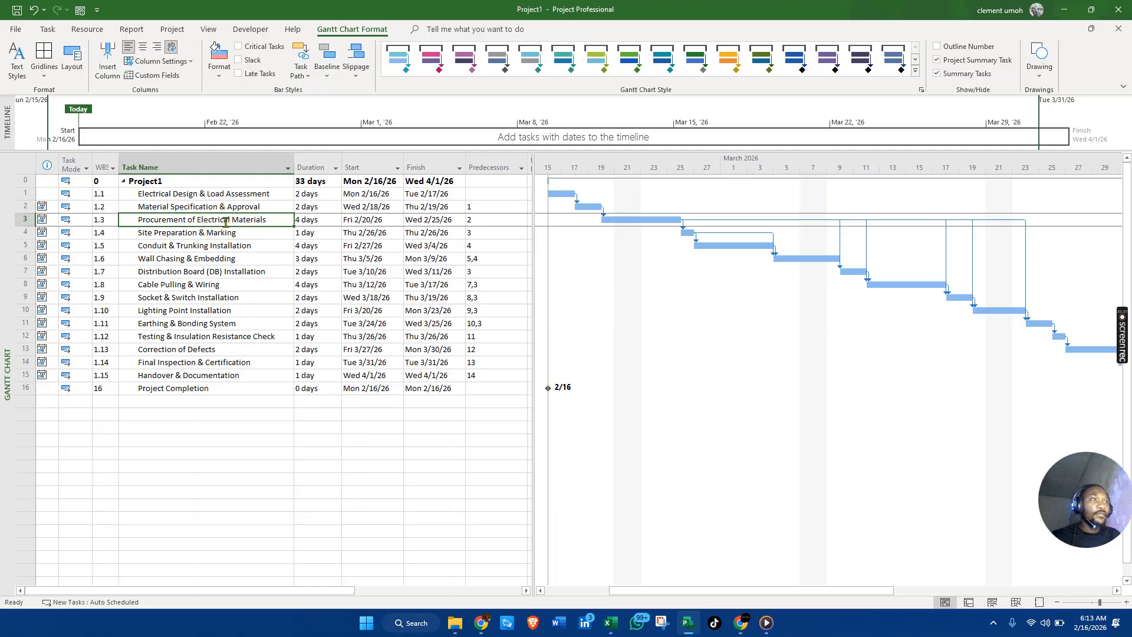
Set tasks 3 and 4 as predecessors of Conduit & Trunking Installation and briefly display the critical tasks on the Gantt chart.
click(500, 246)
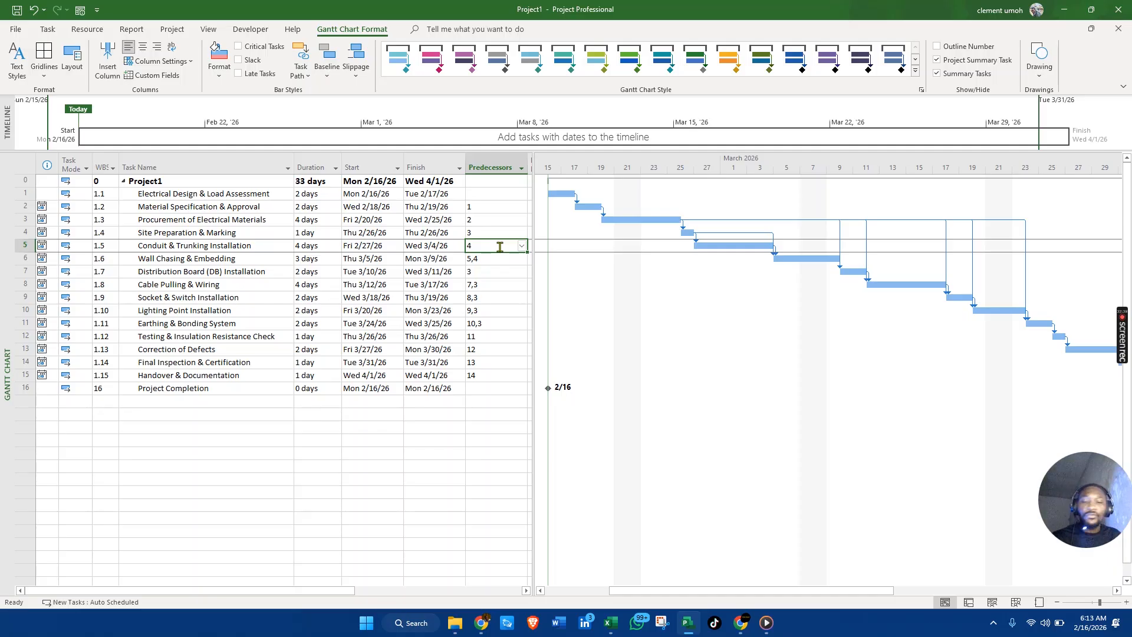
click(499, 246)
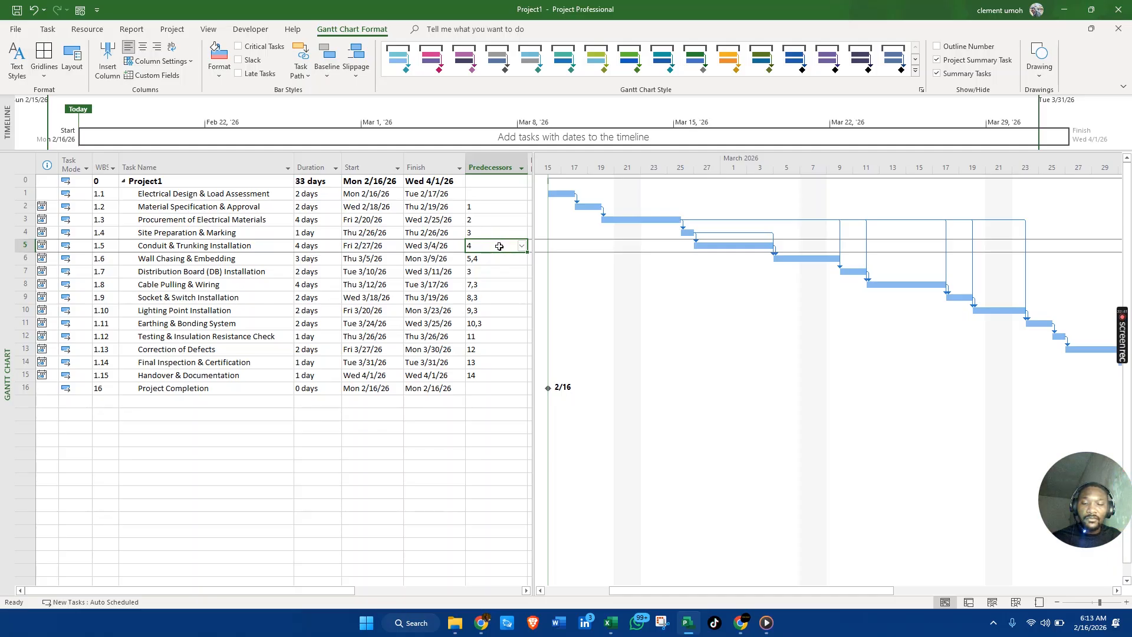
text(3,4)
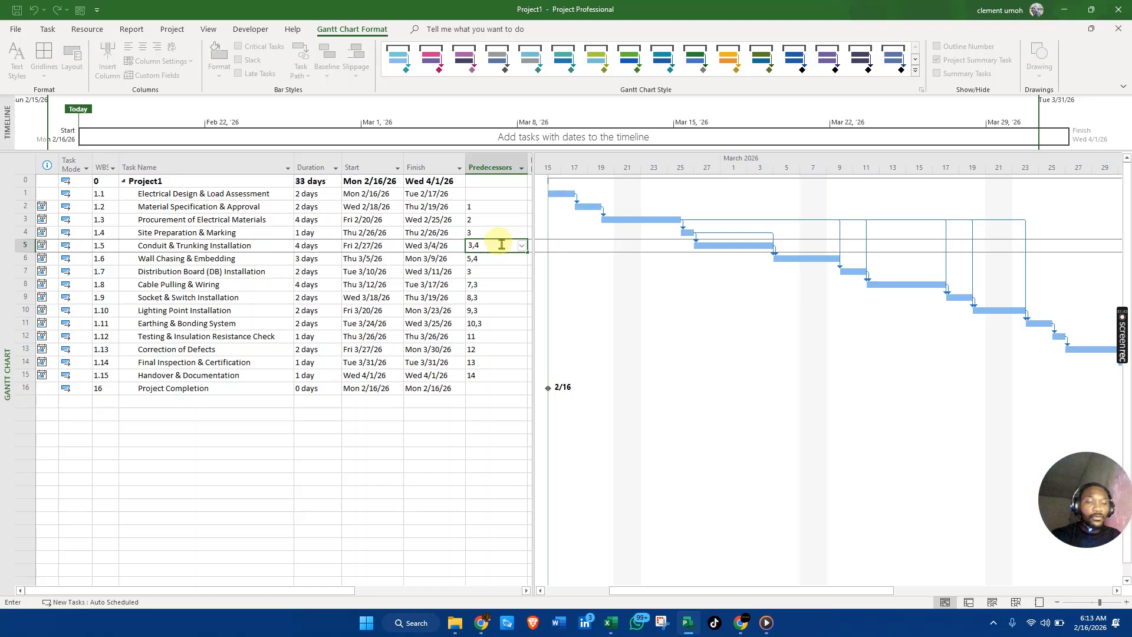
key(Return)
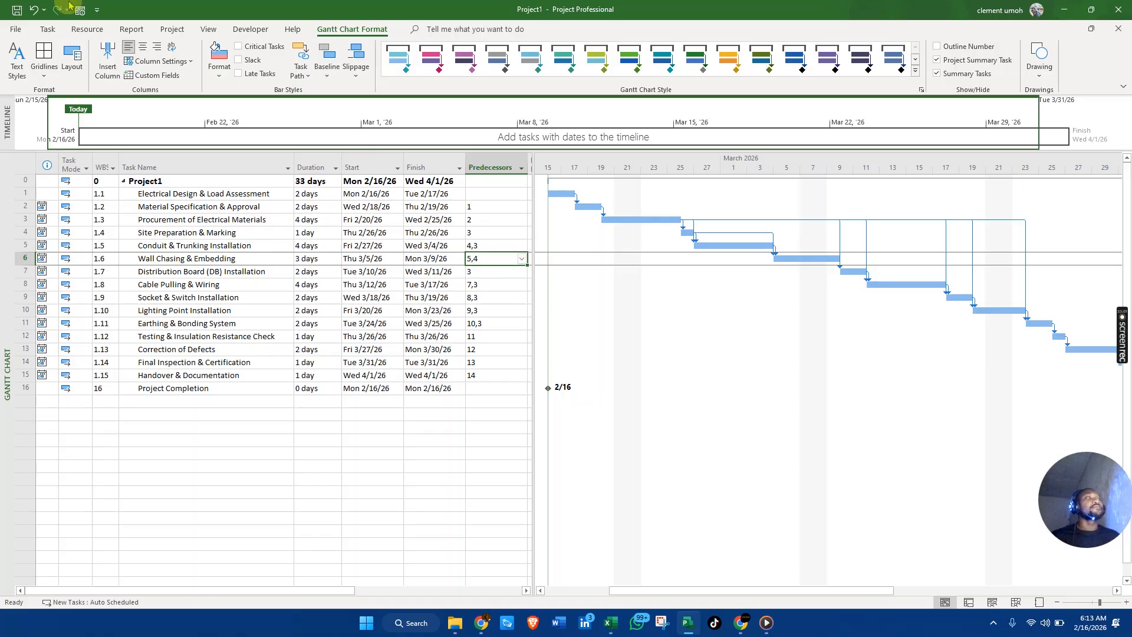
click(239, 47)
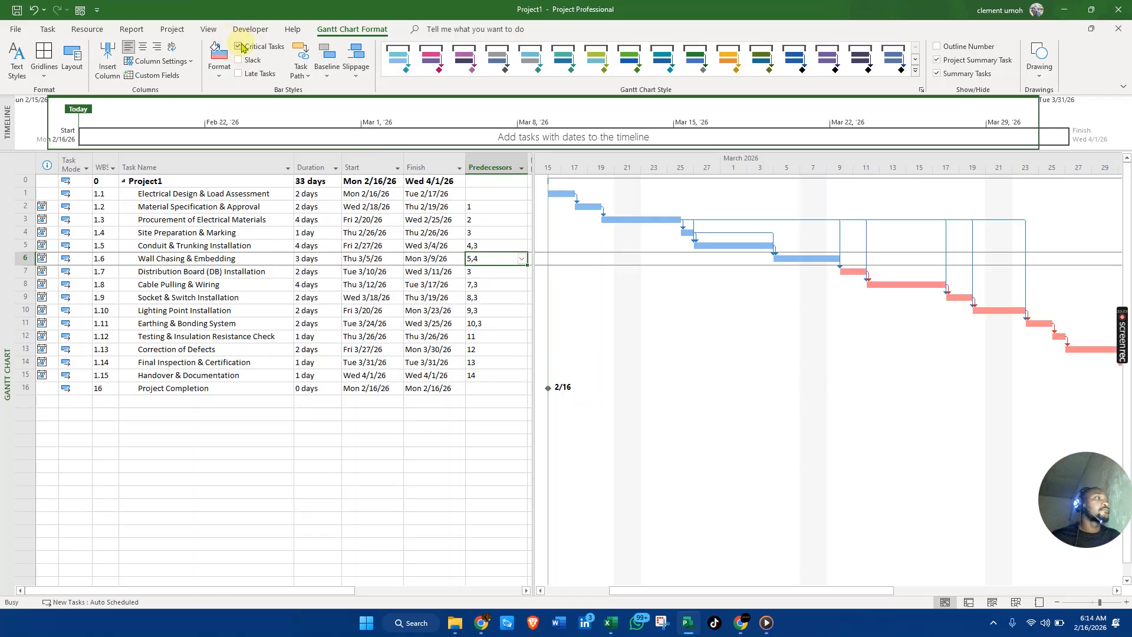
click(239, 47)
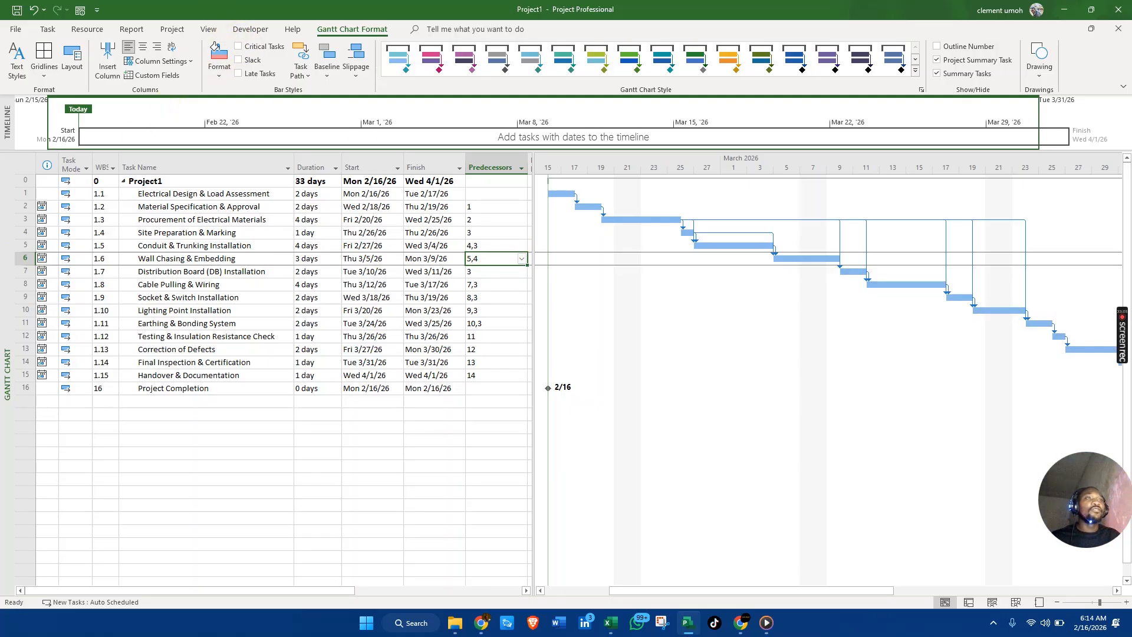
Open the Network Diagram view, enlarge it, and trace the dependency links from Procurement of Electrical Materials through to Earthing & Bonding System.
right_click(4, 265)
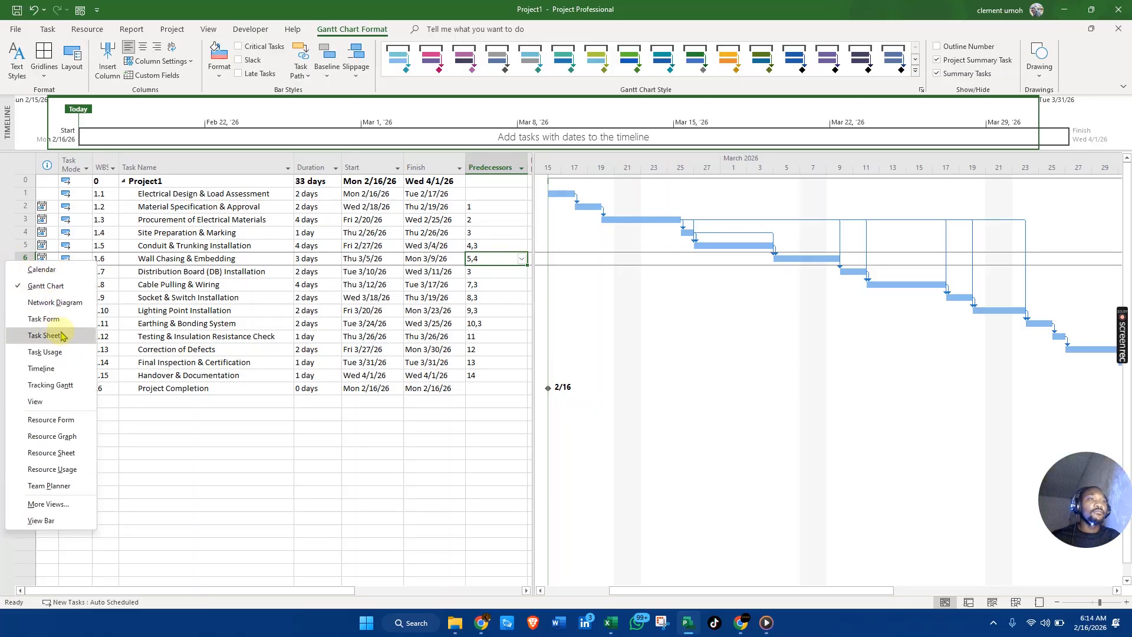
click(55, 302)
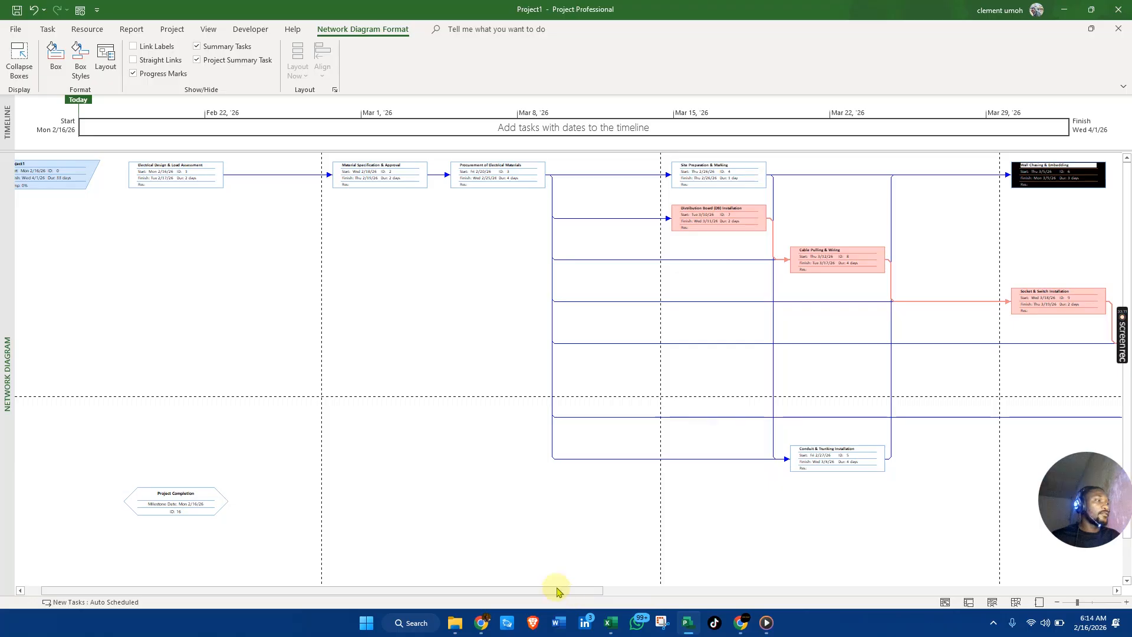
drag(550, 591, 708, 595)
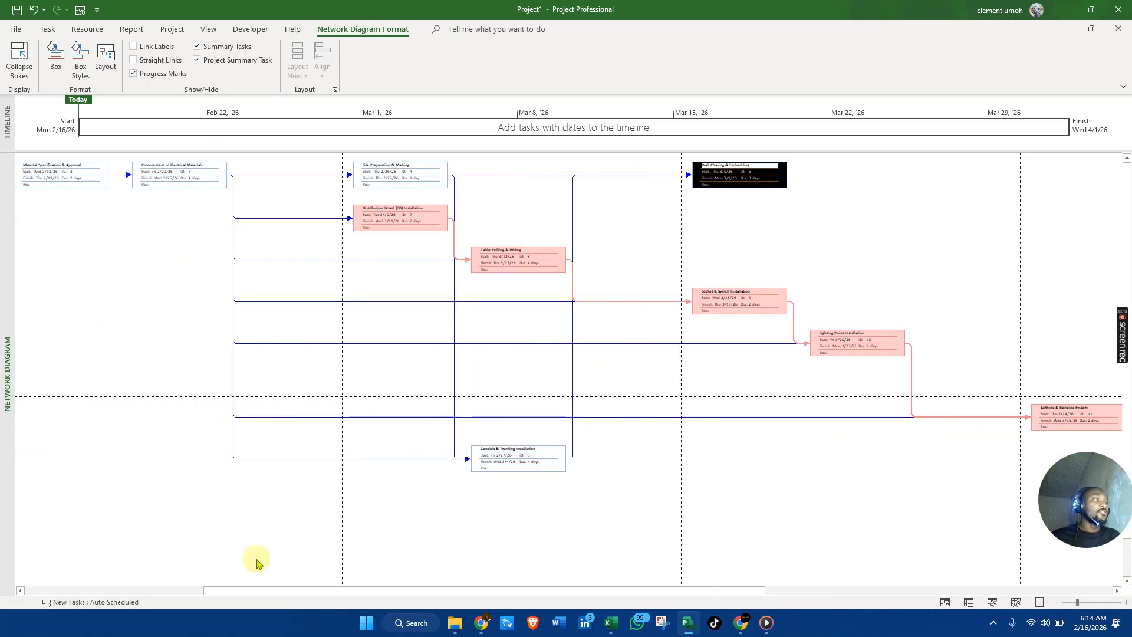
click(147, 178)
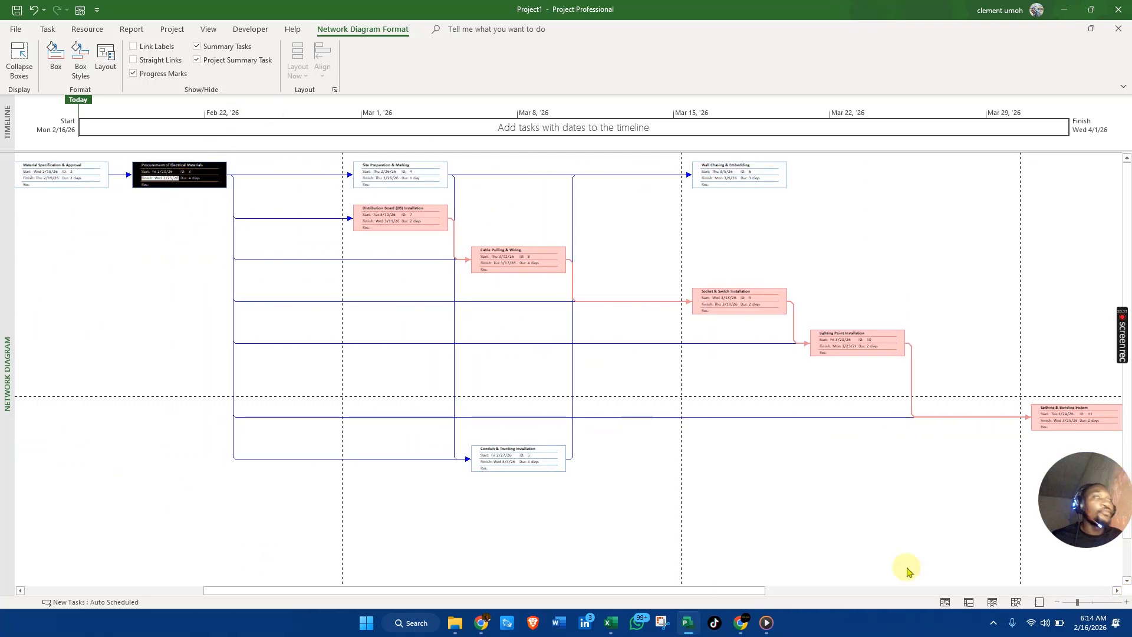
drag(1077, 602, 1090, 603)
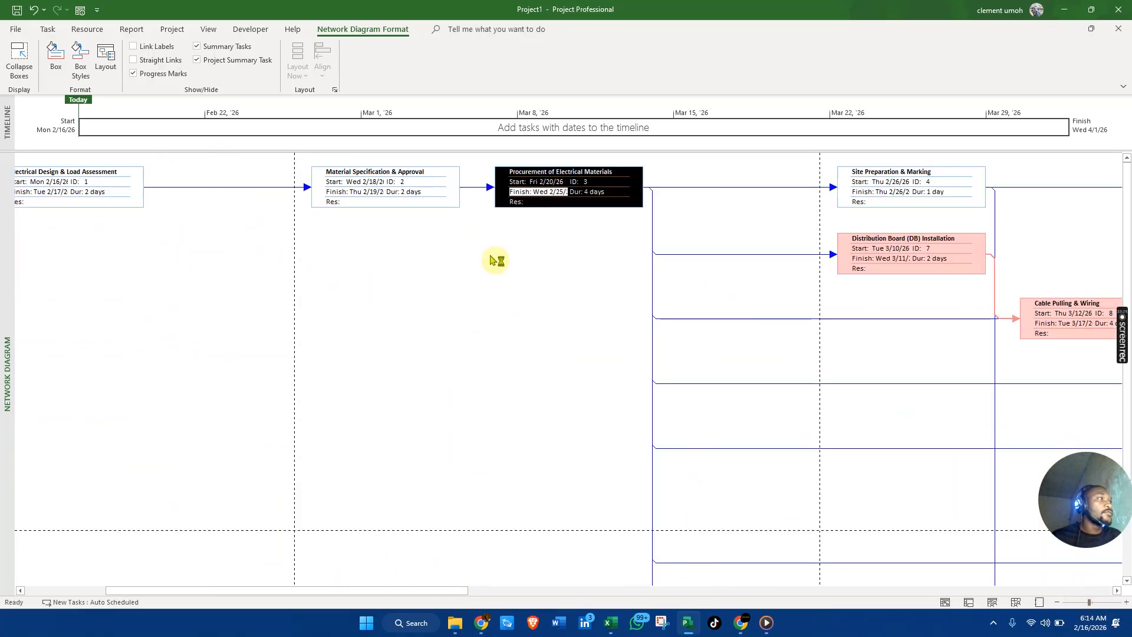
drag(366, 592, 444, 603)
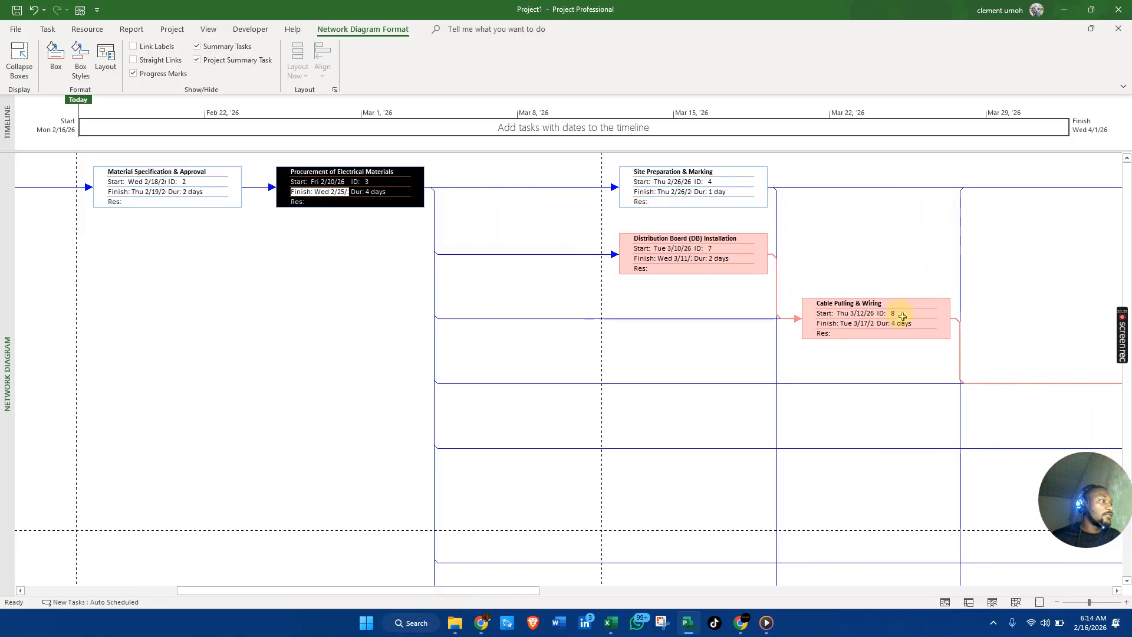
drag(468, 593, 620, 608)
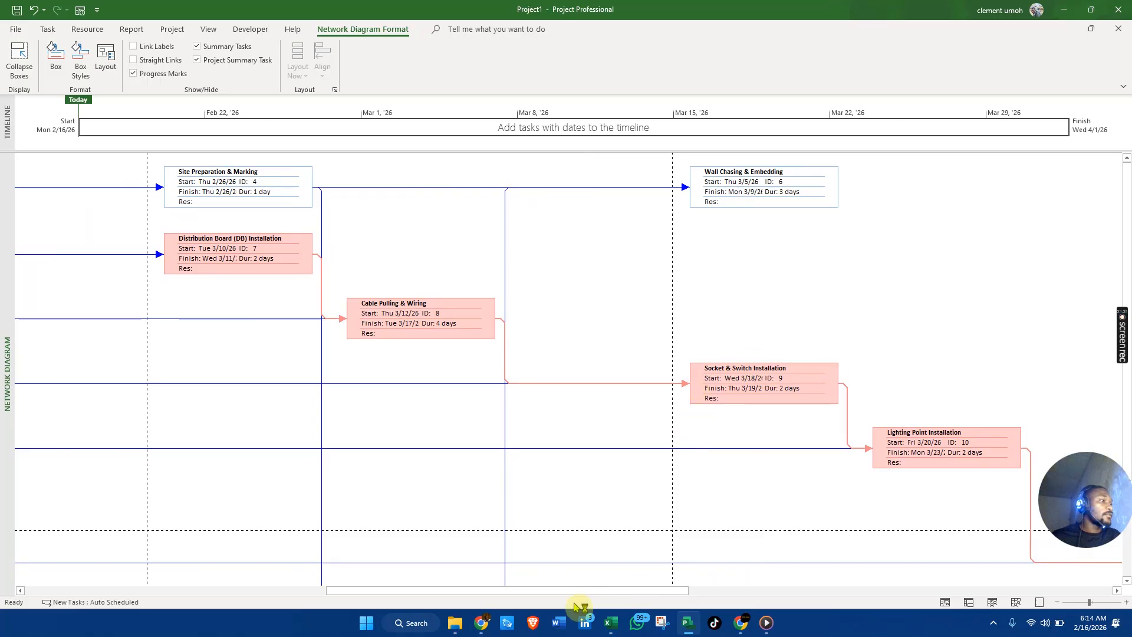
drag(605, 601, 677, 598)
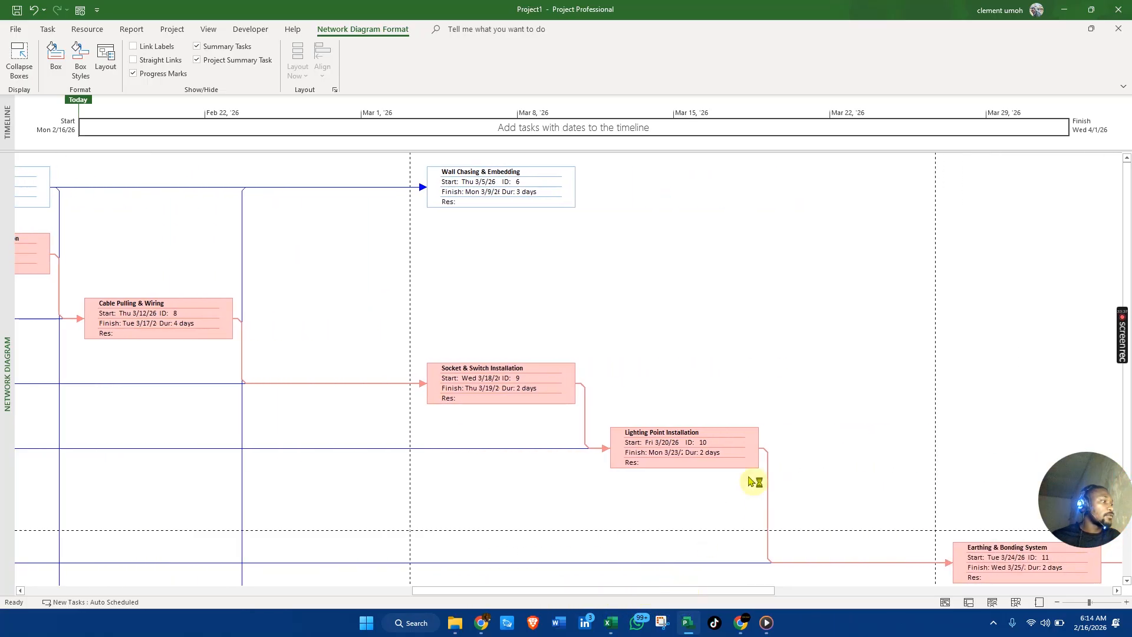
Examine the links around Conduit & Trunking Installation in the network diagram, and return to the Gantt Chart view.
scroll(761, 481, down, 1)
scroll(952, 551, down, 3)
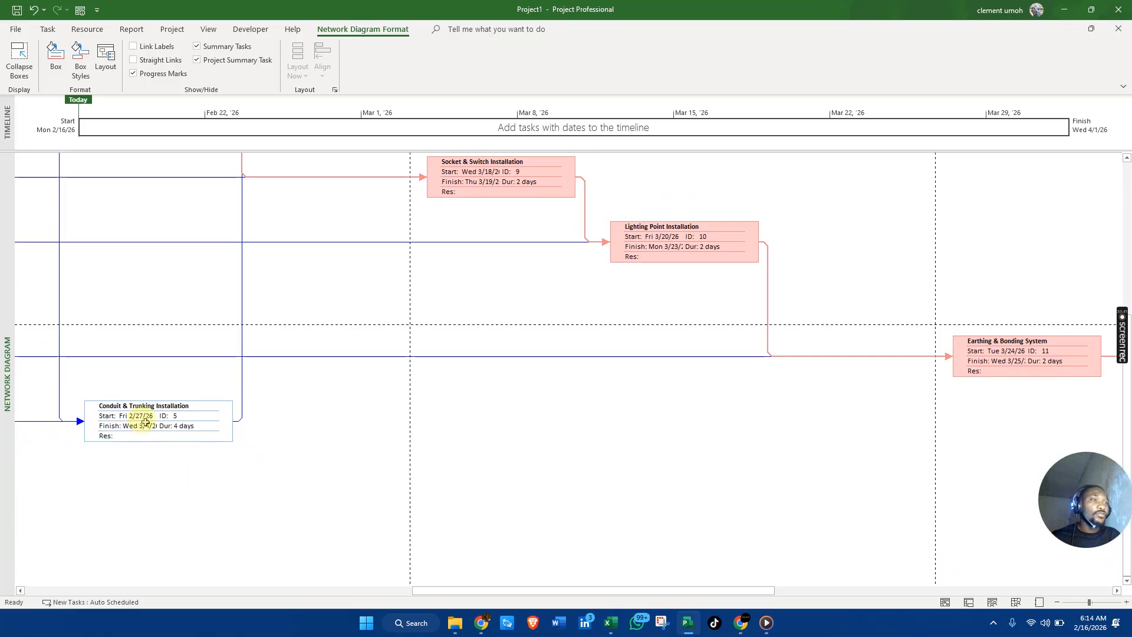
drag(495, 592, 355, 592)
scroll(375, 499, up, 4)
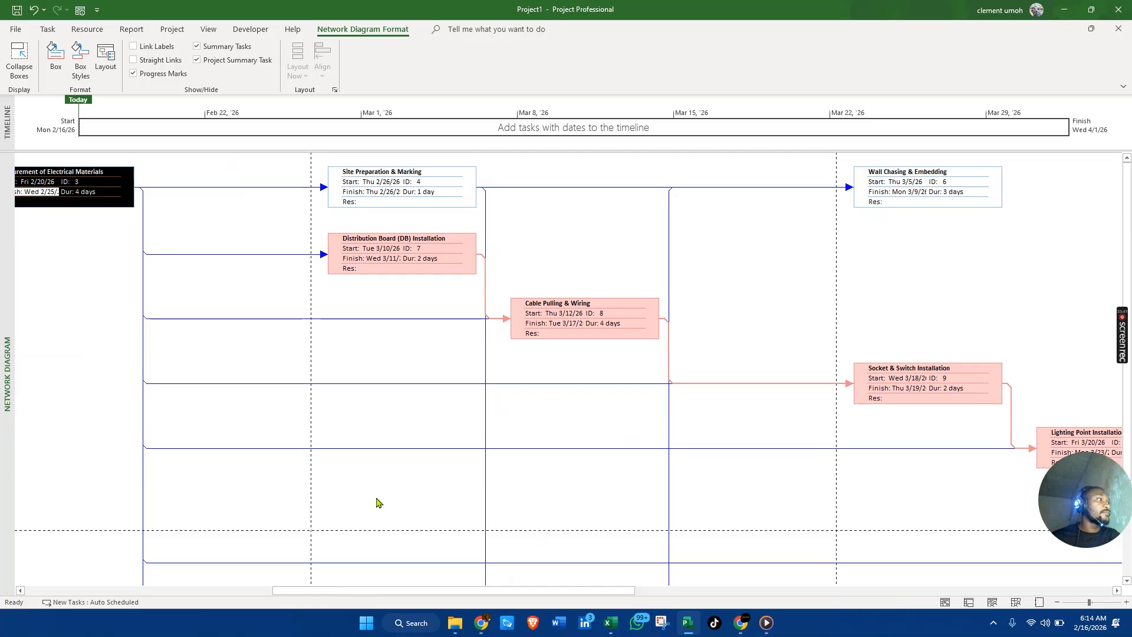
scroll(378, 501, down, 3)
scroll(378, 502, up, 3)
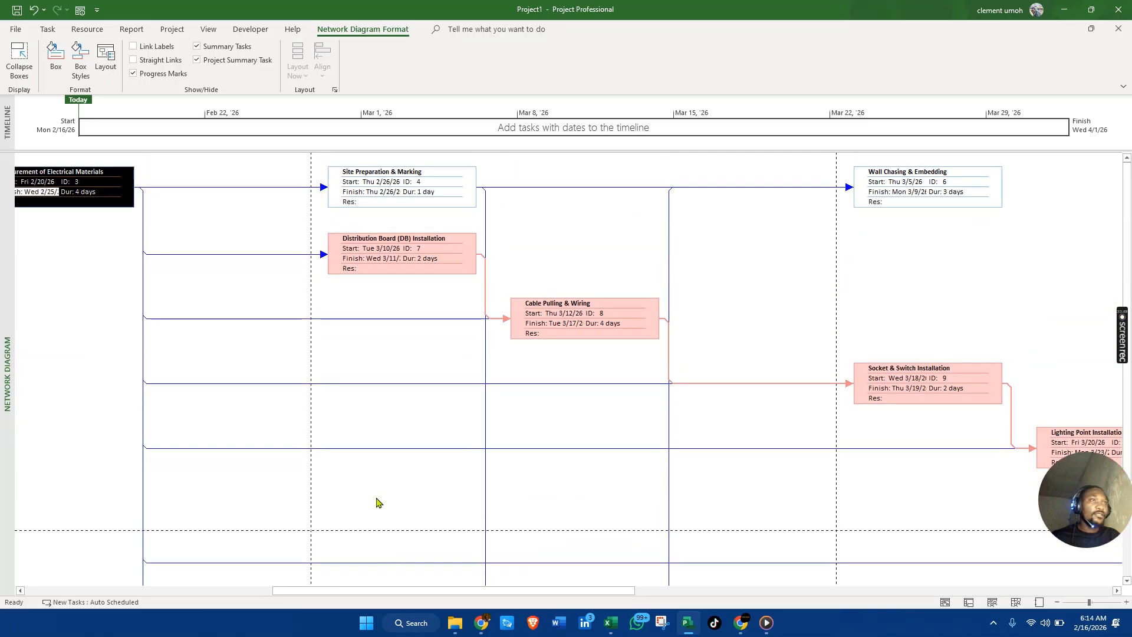
right_click(9, 301)
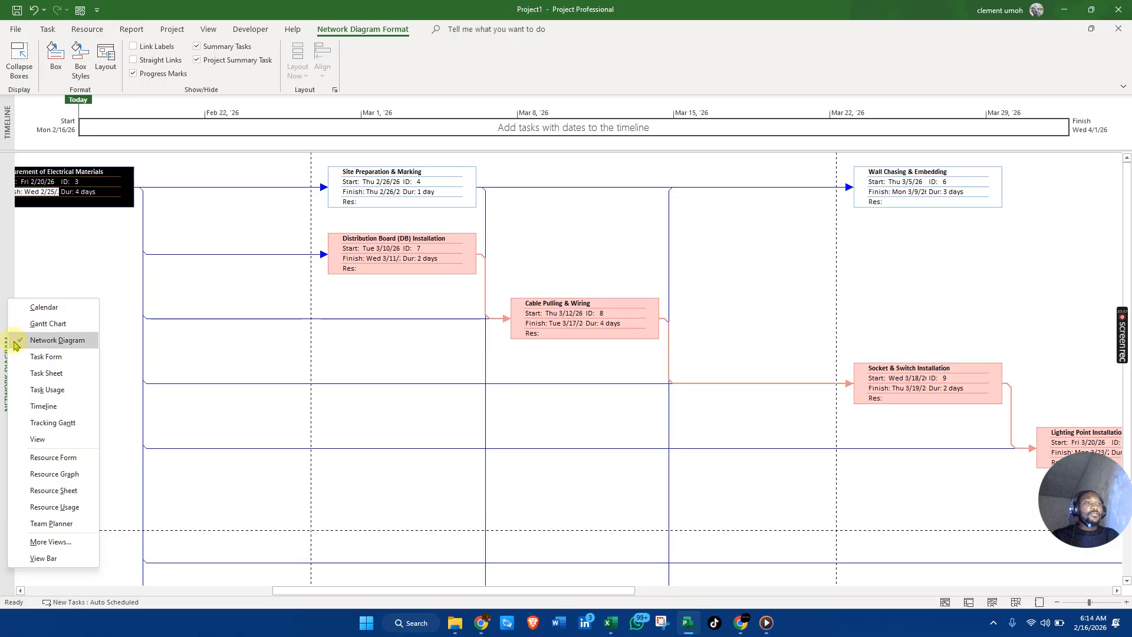
click(61, 323)
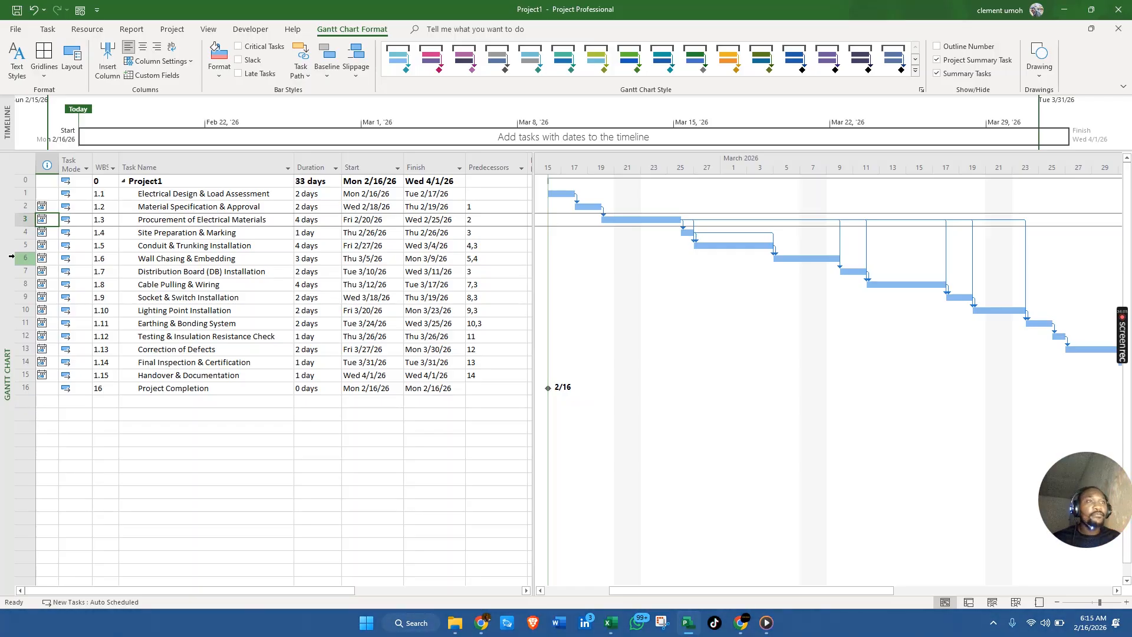
Switch to the Resource Sheet view and go through its columns from Resource Name to Max.
right_click(13, 259)
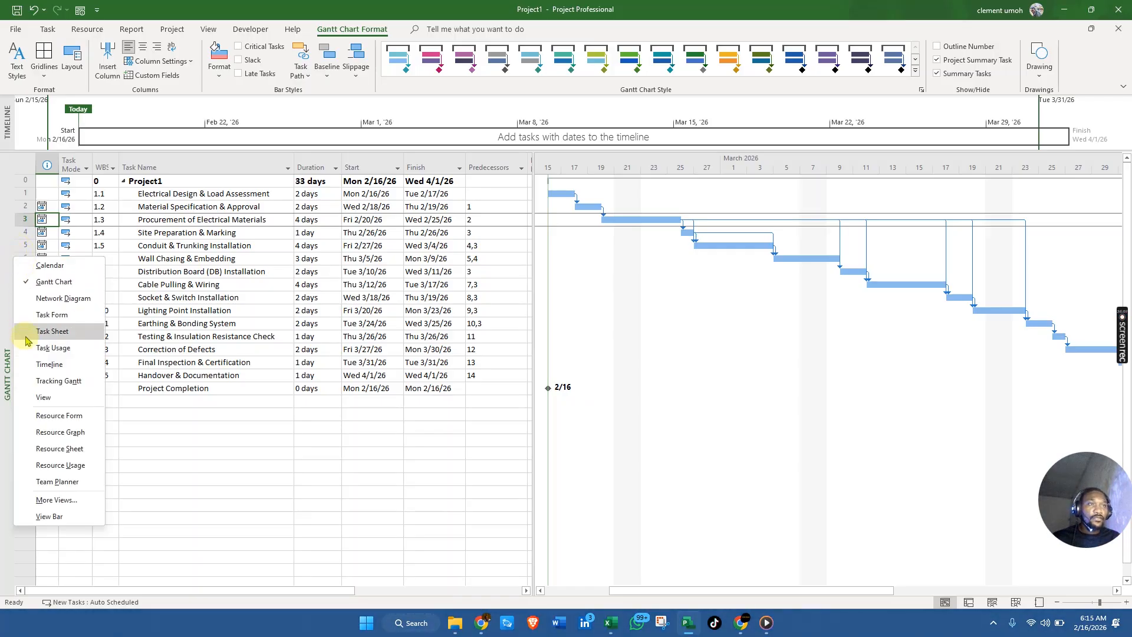
click(61, 448)
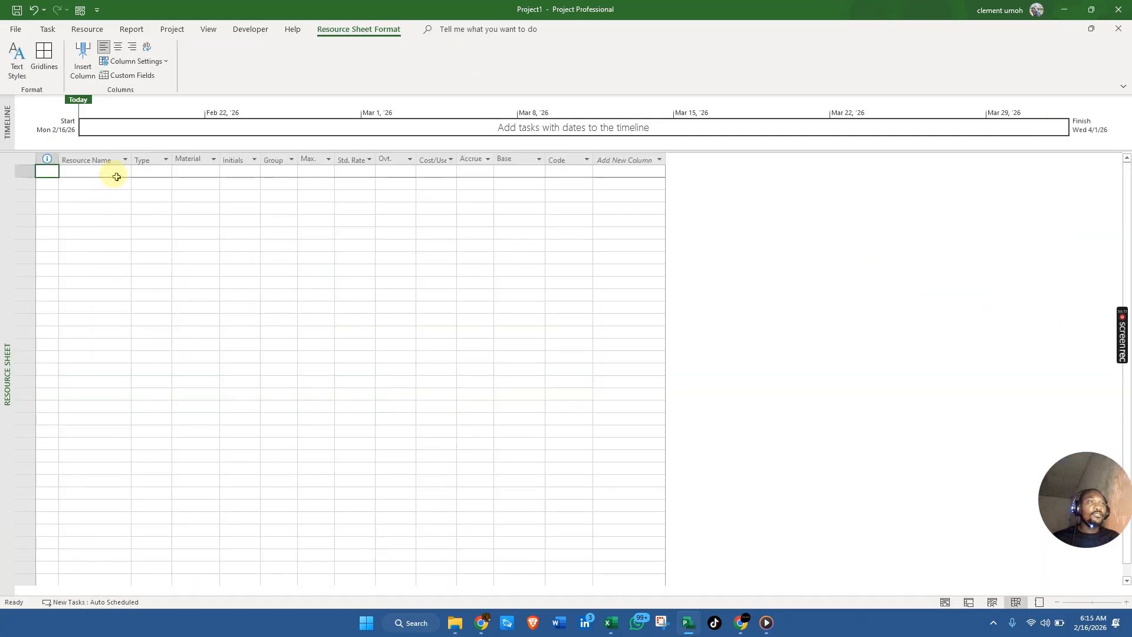
click(115, 158)
click(158, 154)
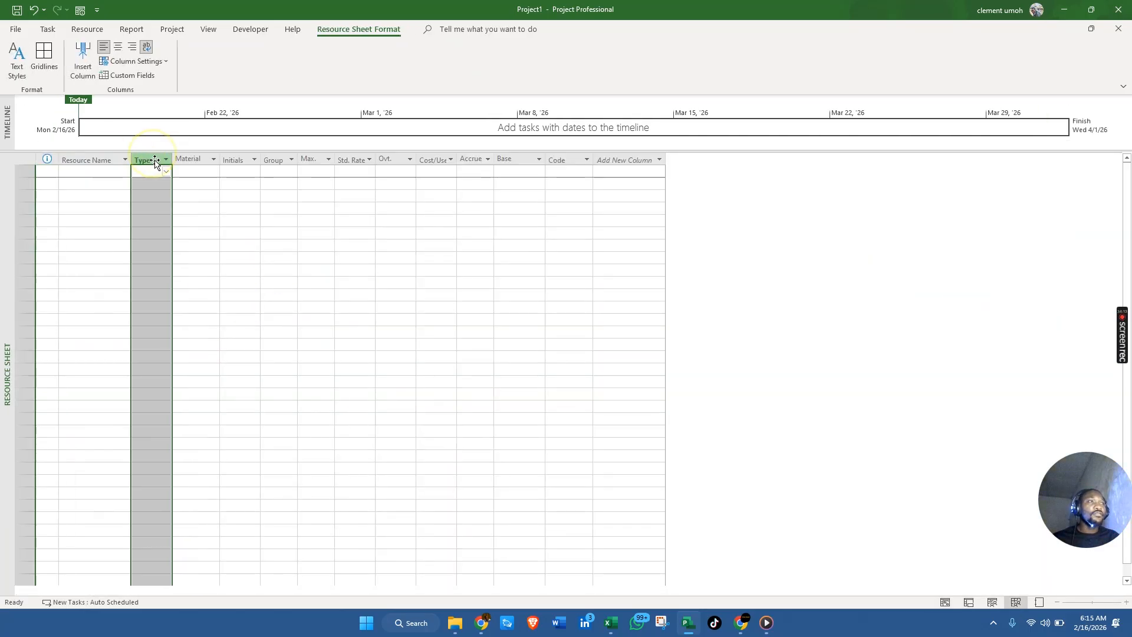
click(192, 157)
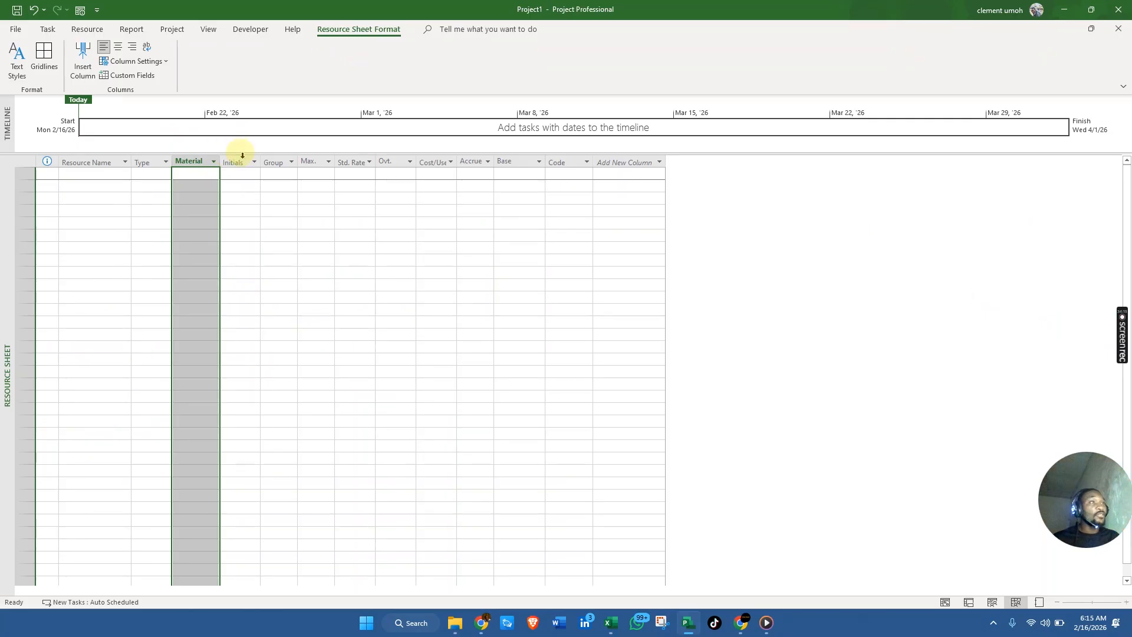
click(235, 157)
click(276, 159)
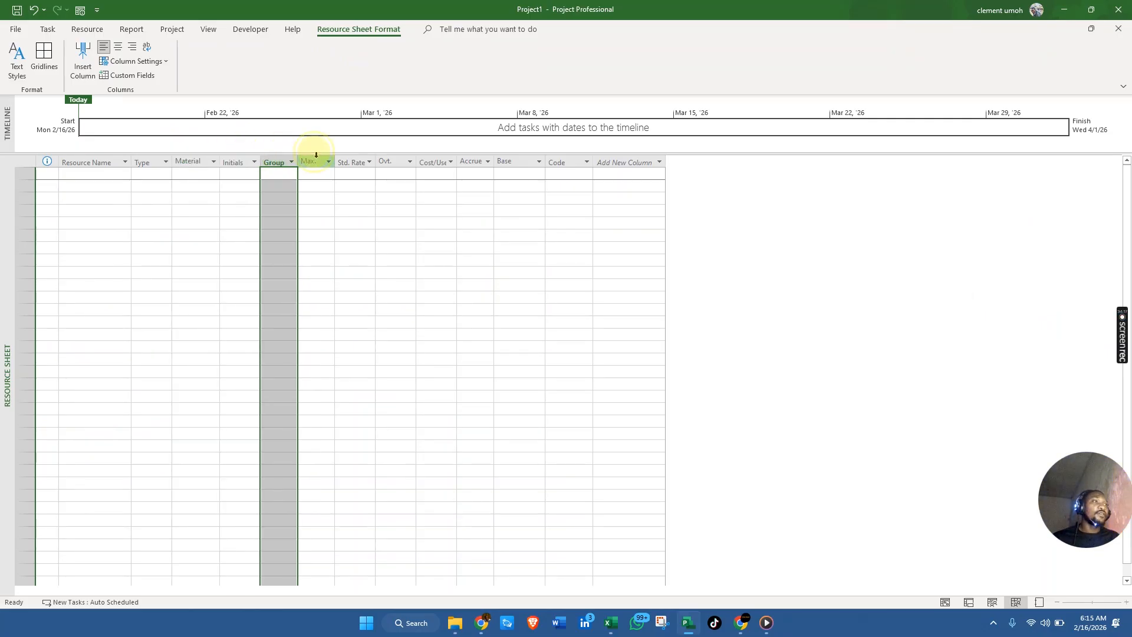
click(307, 157)
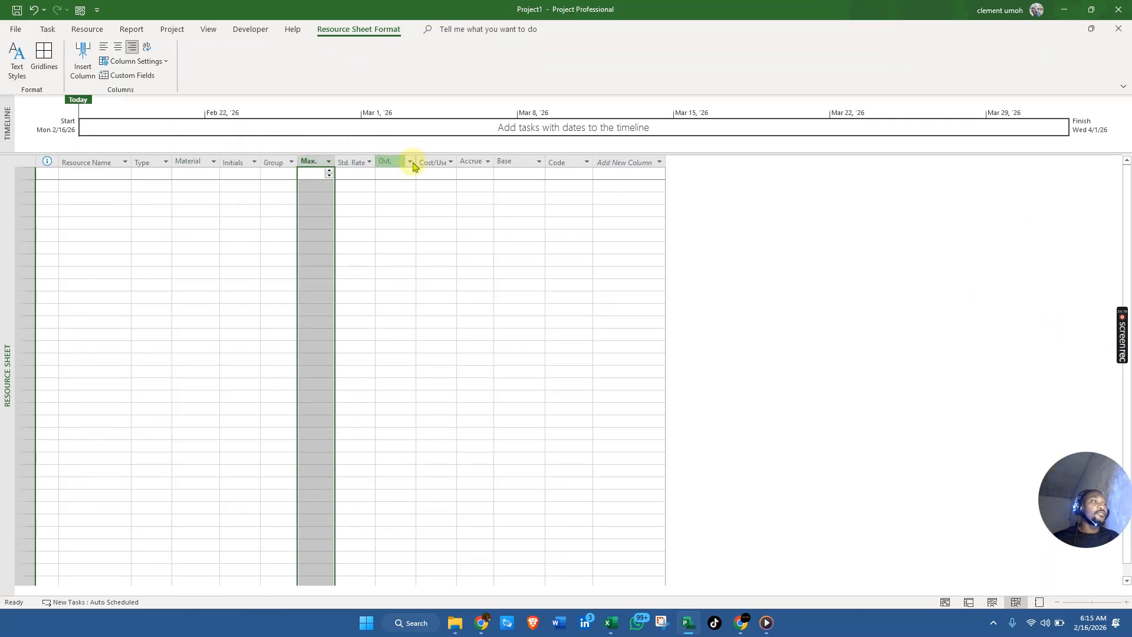
Widen the Ovt. Rate, Cost/Use and Accrue columns of the resource sheet slightly so their headings fit.
drag(416, 160, 426, 161)
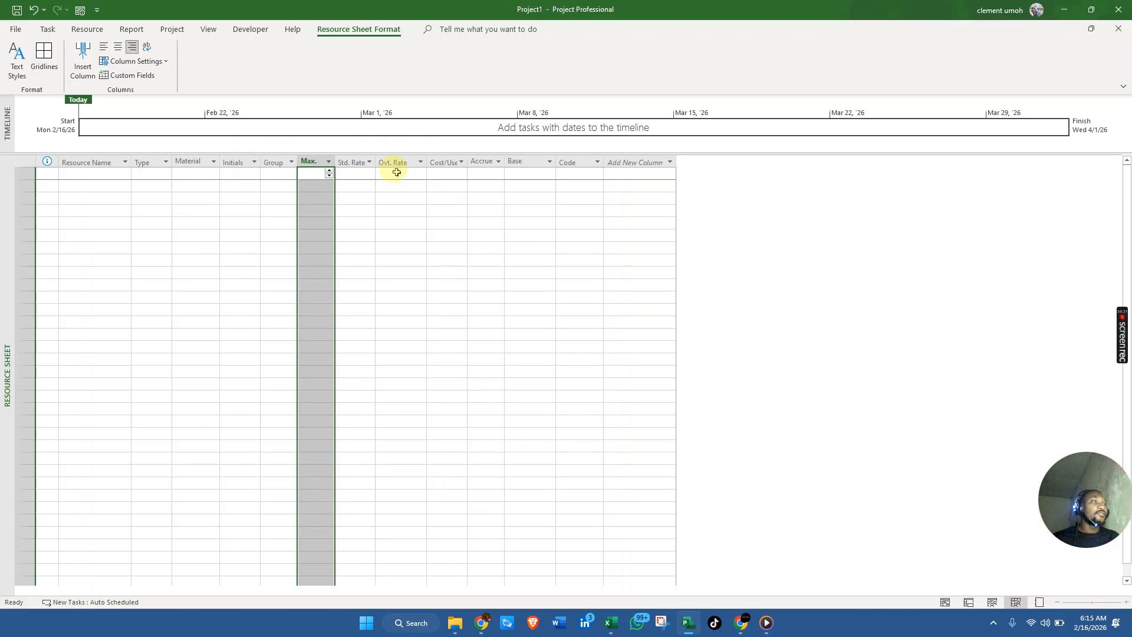
drag(466, 161, 474, 192)
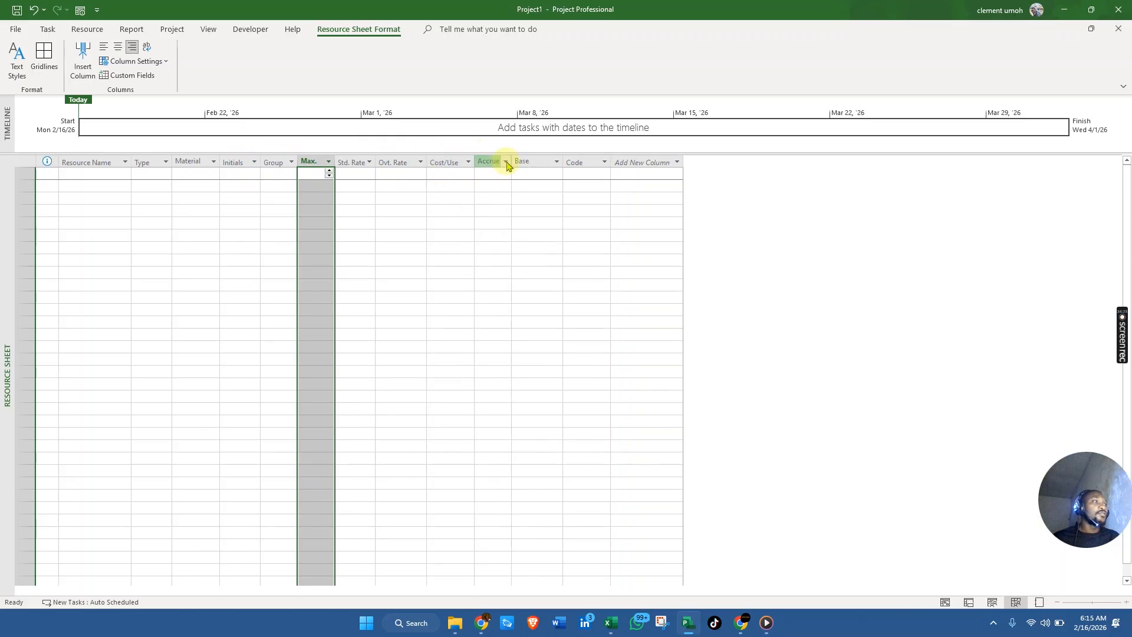
drag(510, 159, 515, 160)
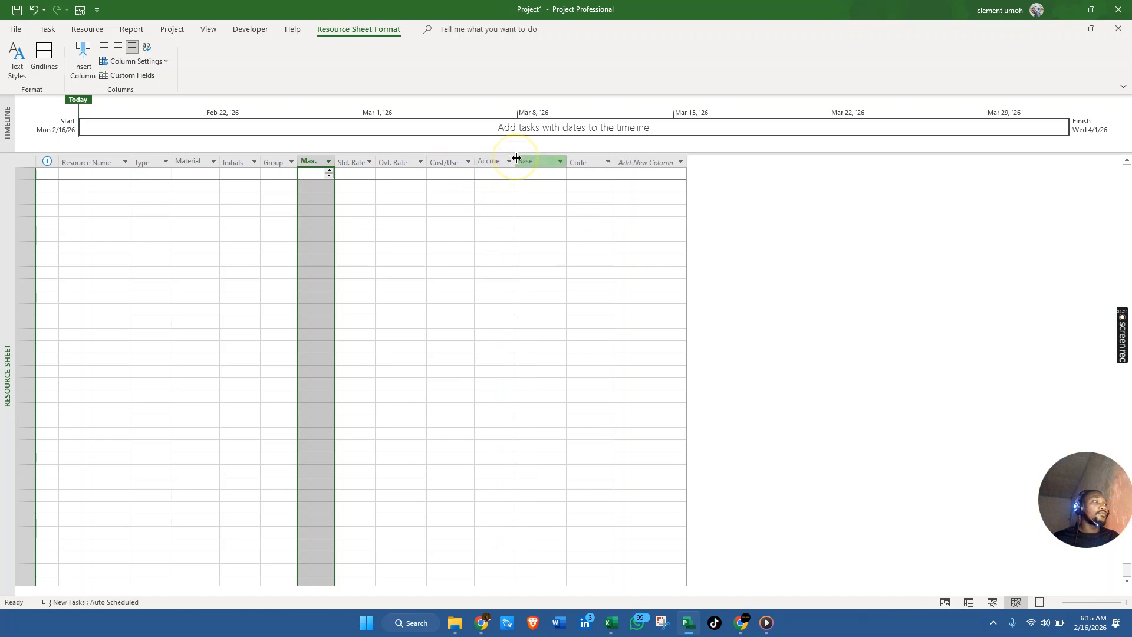
click(567, 157)
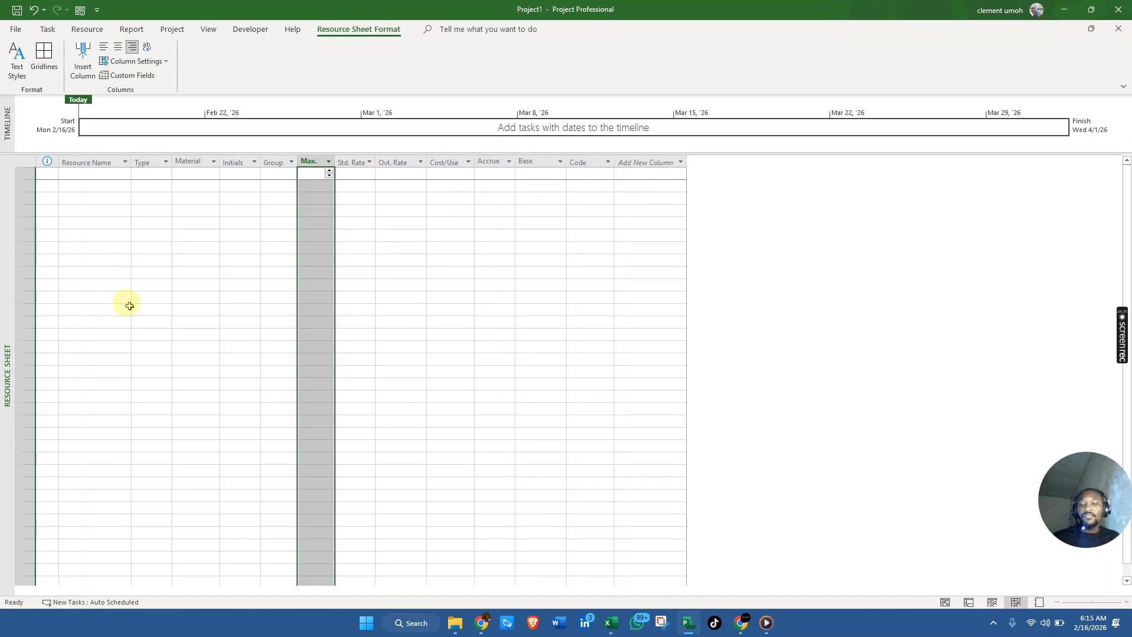
Switch to the Excel workbook and copy the roles from Project Manager to Certified Inspector on the Human_Resources sheet.
key(alt+Tab)
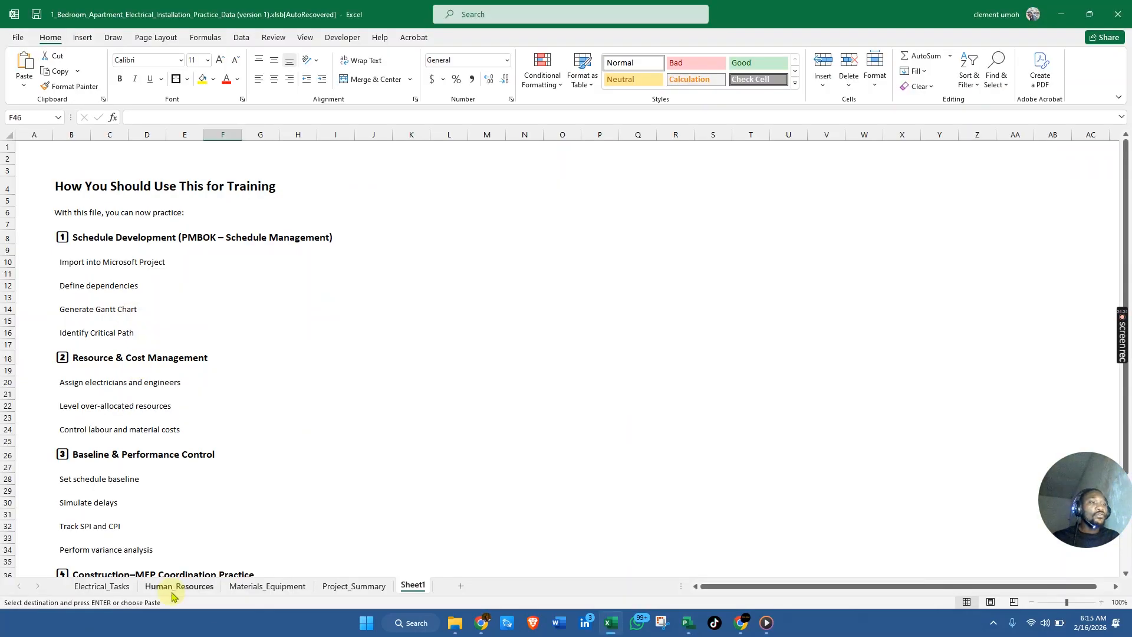
click(177, 586)
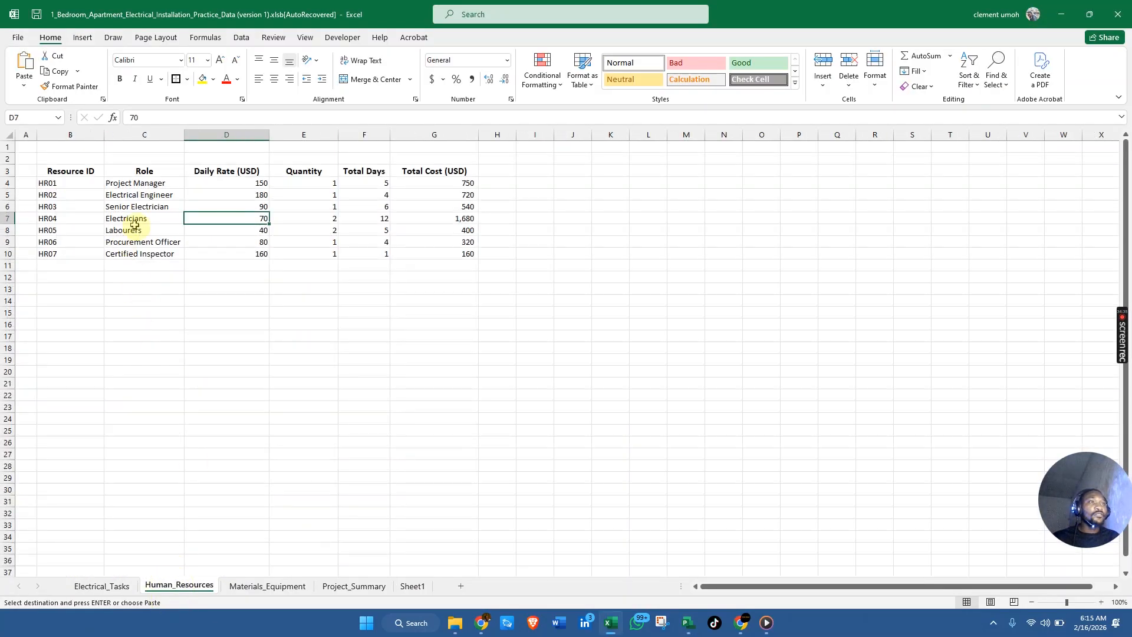
drag(157, 184, 156, 251)
key(ctrl+c)
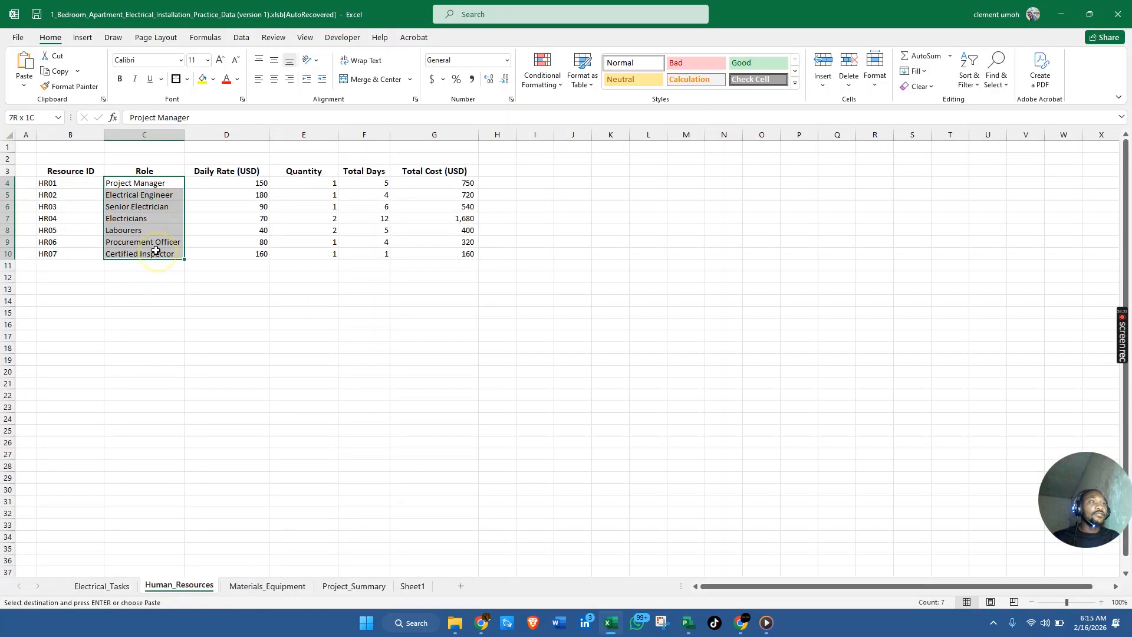
Return to Microsoft Project and paste the copied roles into the Resource Name column, starting at the first row.
key(alt+Tab)
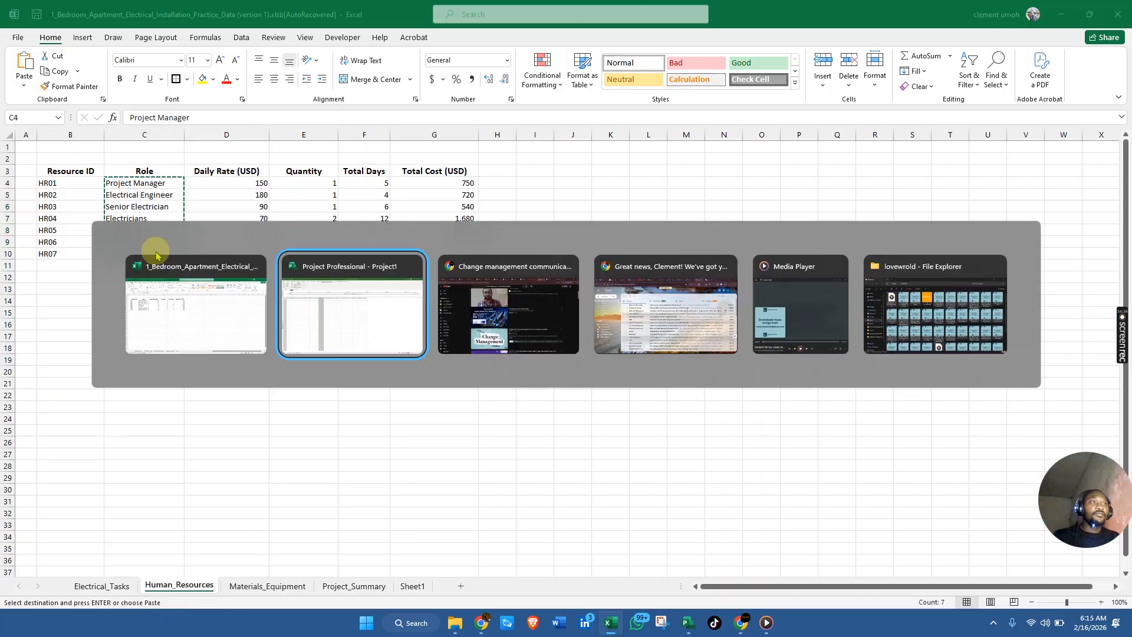
click(118, 174)
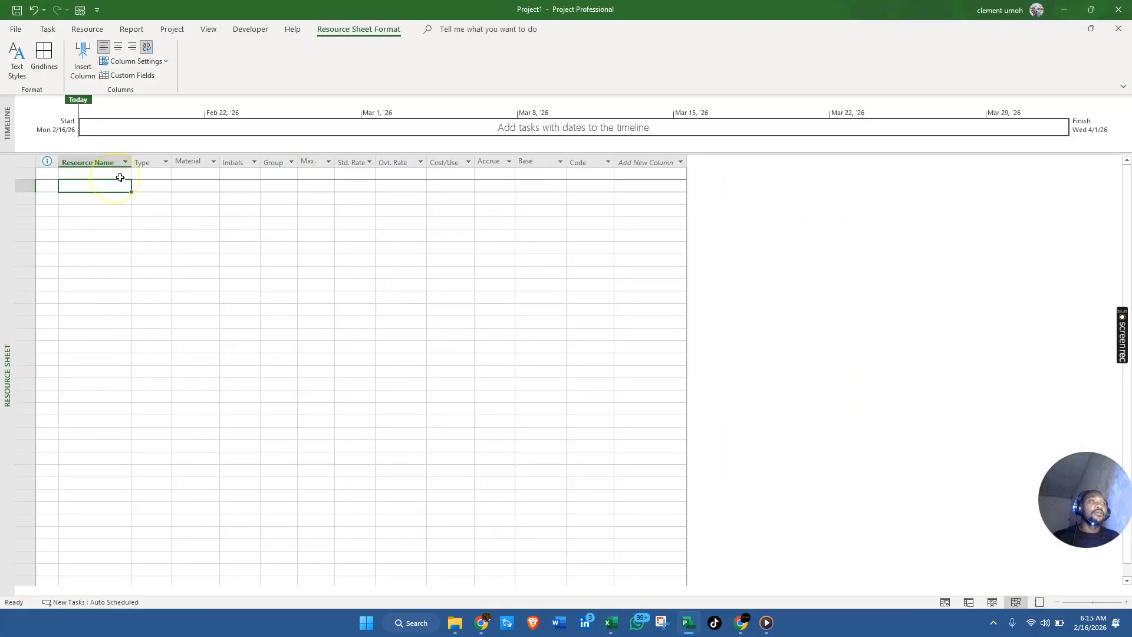
key(ctrl+v)
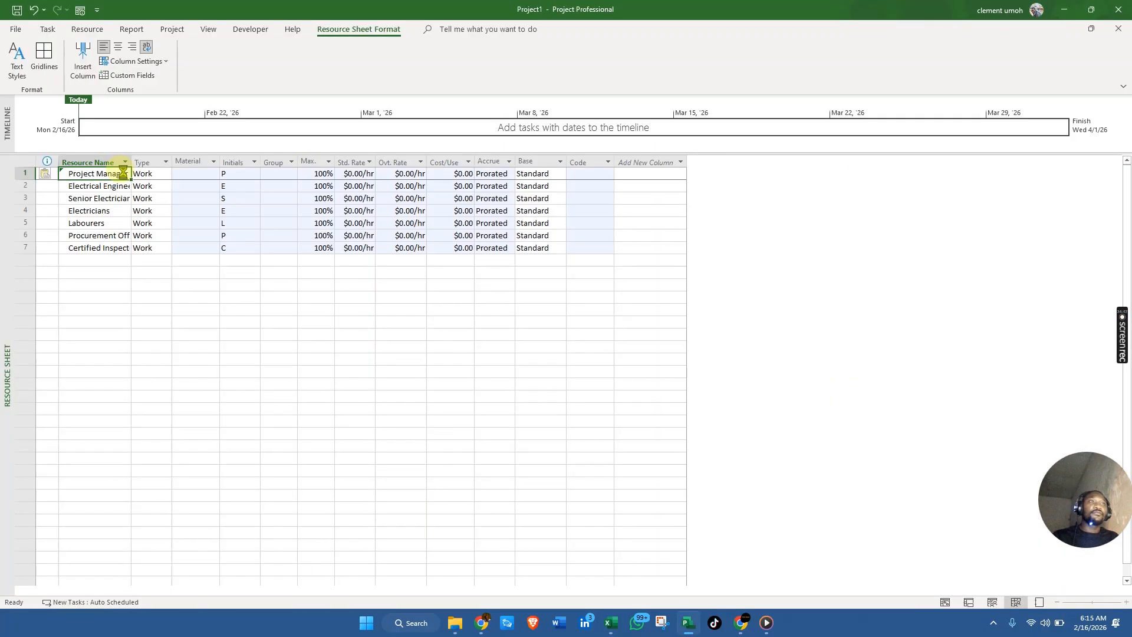
click(127, 296)
click(394, 345)
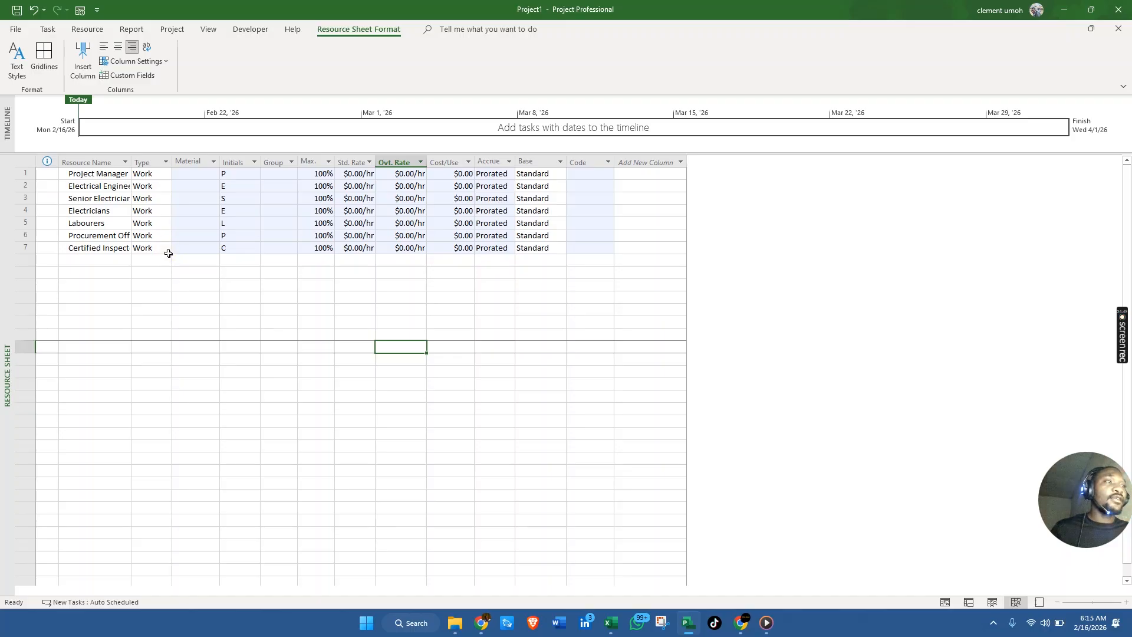
Set the resource type of Certified Inspector to Cost.
click(168, 253)
click(166, 248)
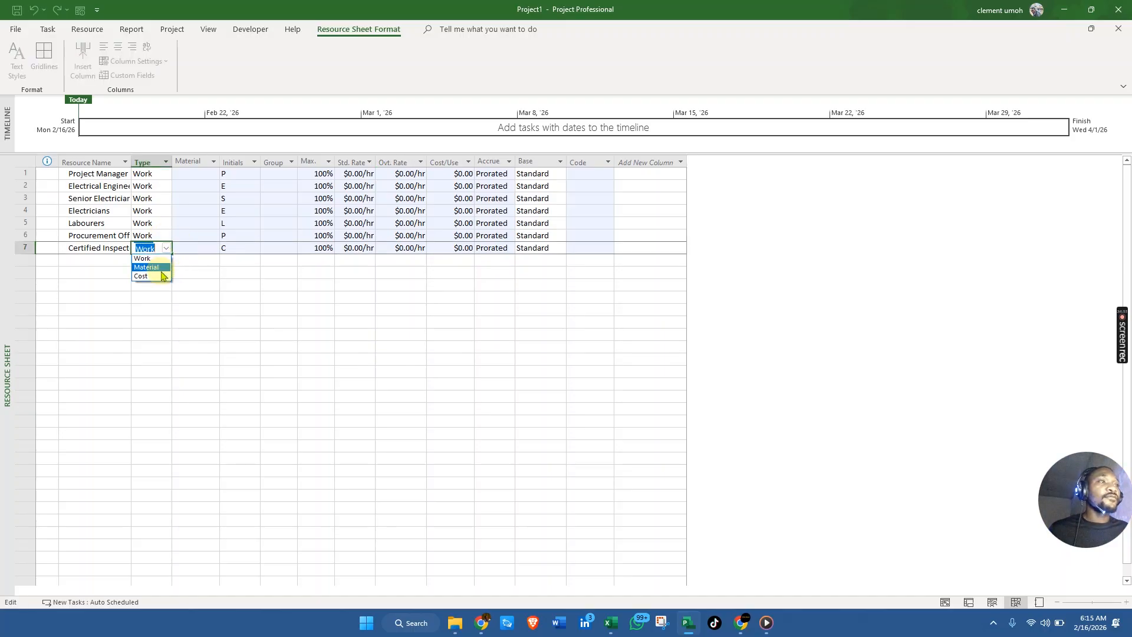
click(162, 269)
click(168, 253)
click(160, 291)
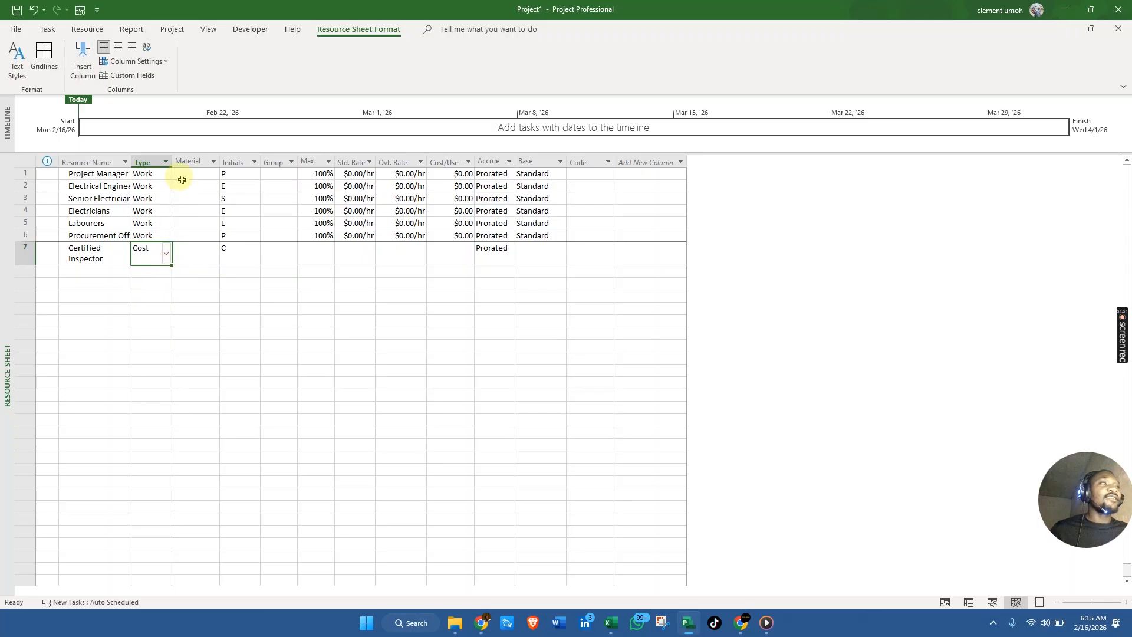
Widen the Type and Resource Name columns so each role name fits on one line.
drag(173, 163, 187, 171)
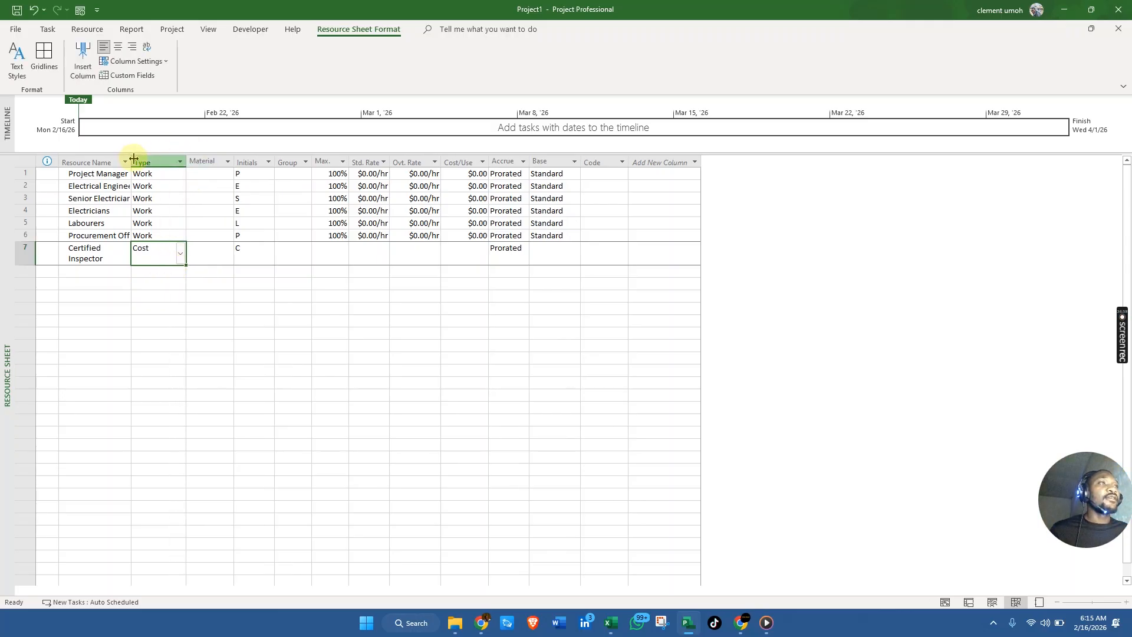
drag(133, 158, 163, 164)
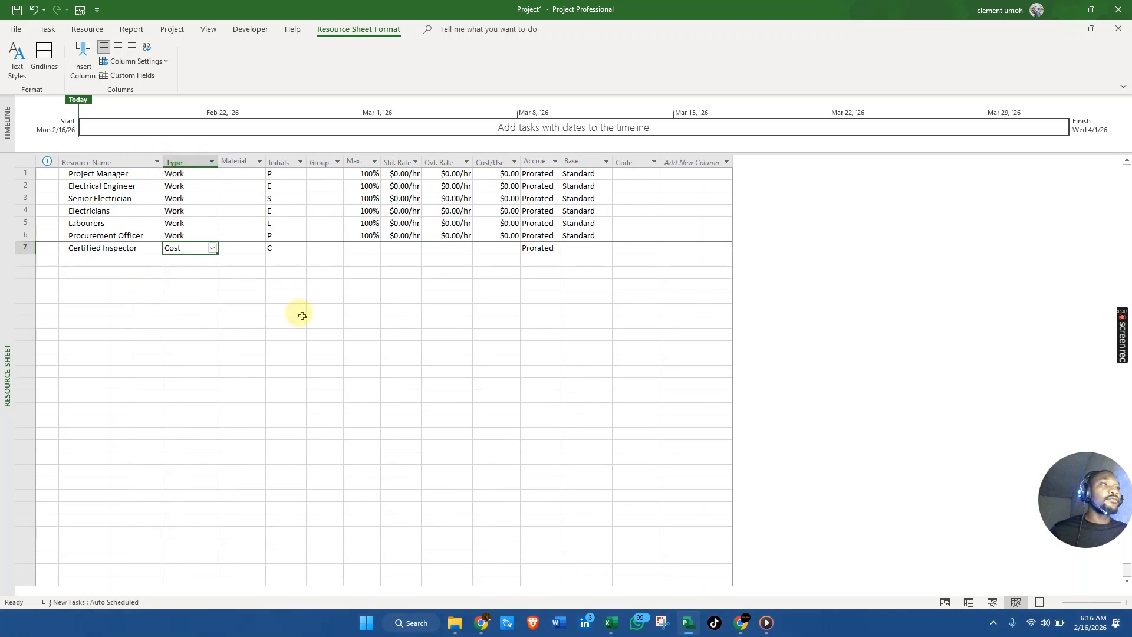
click(334, 308)
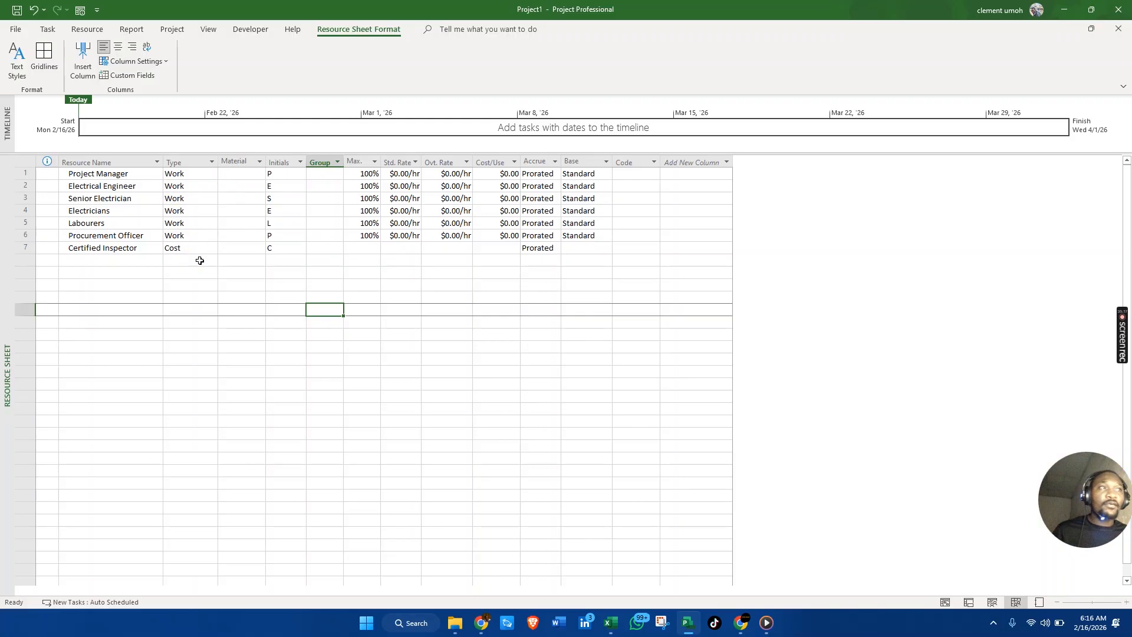
click(200, 259)
click(204, 248)
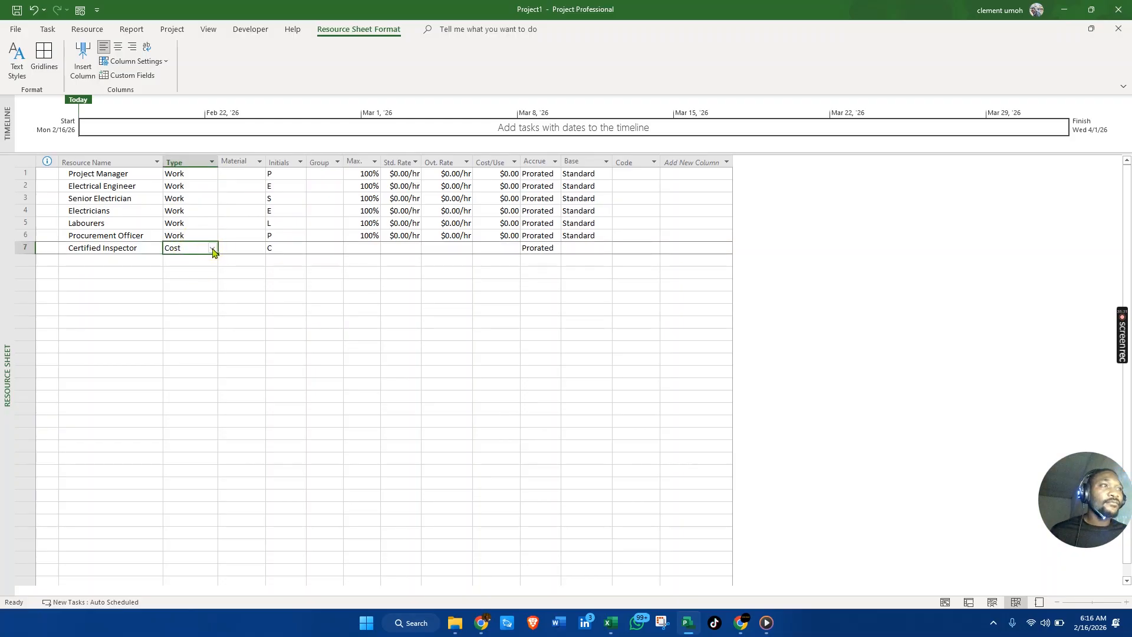
click(213, 249)
click(229, 269)
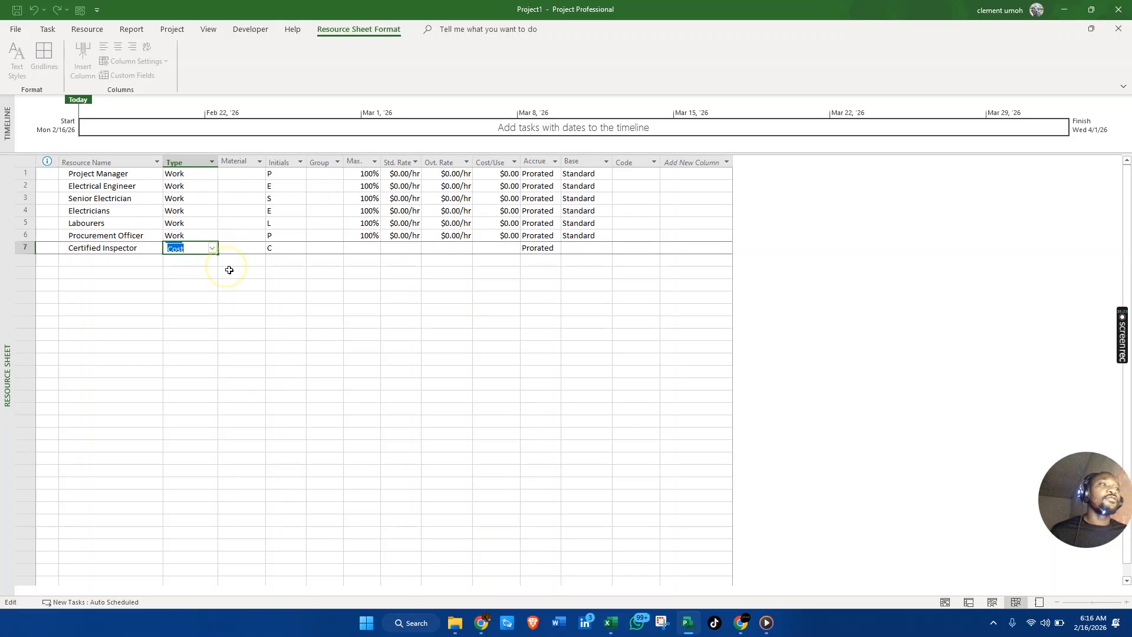
click(238, 269)
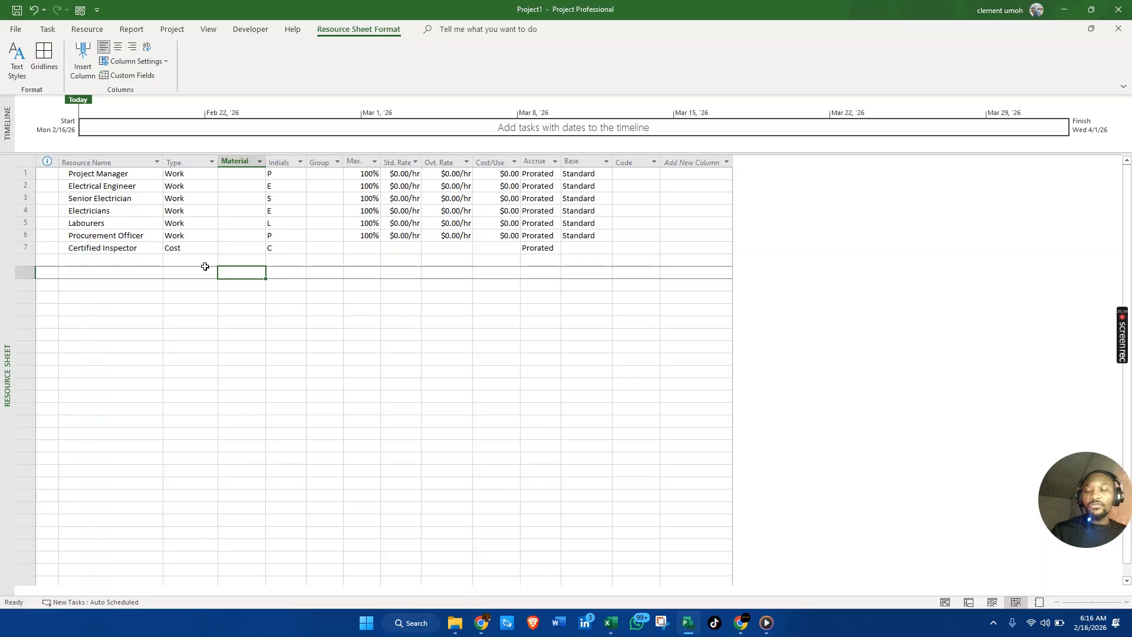
Switch to the Excel workbook and copy the item names from PVC Conduits (20mm) to Electrical Tester Kit on the Materials_Equipment sheet.
key(alt+Tab)
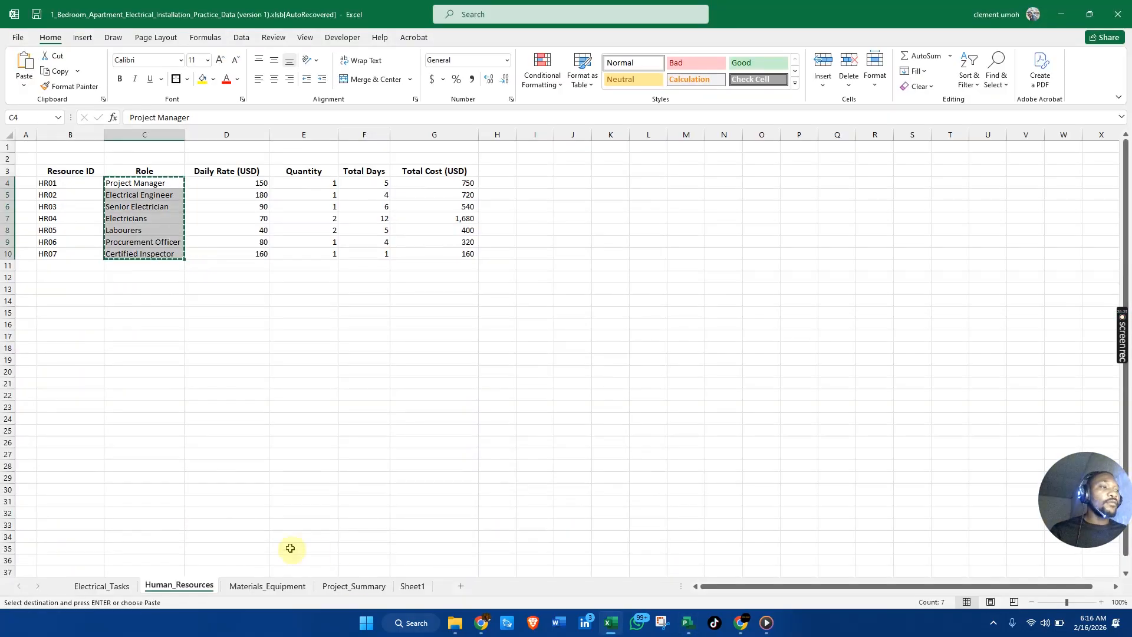
click(264, 586)
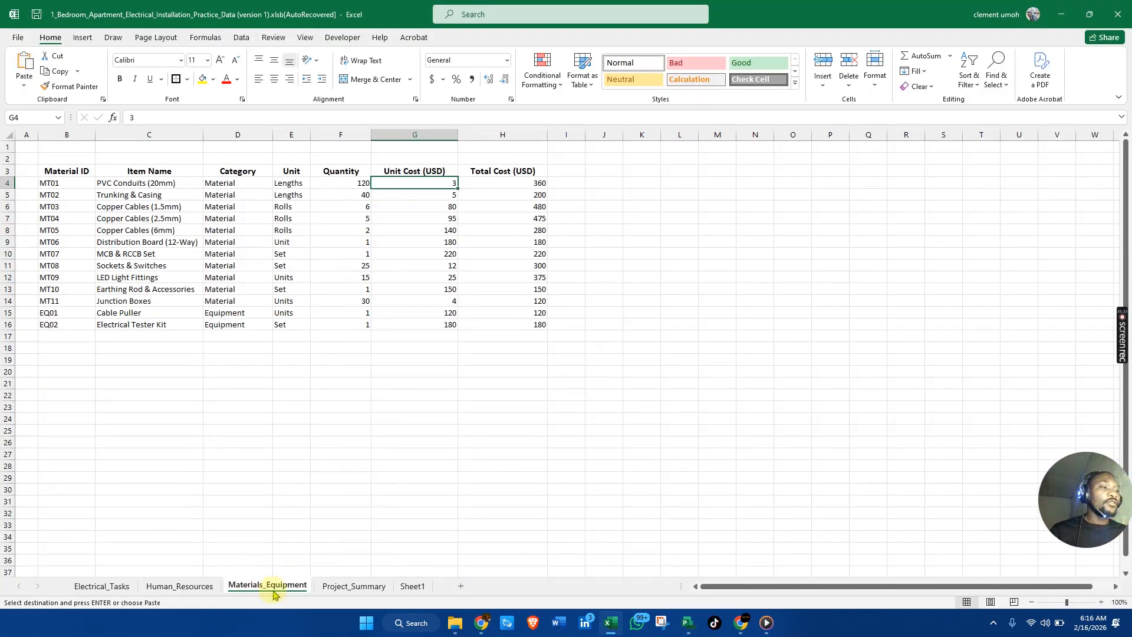
drag(168, 182, 172, 320)
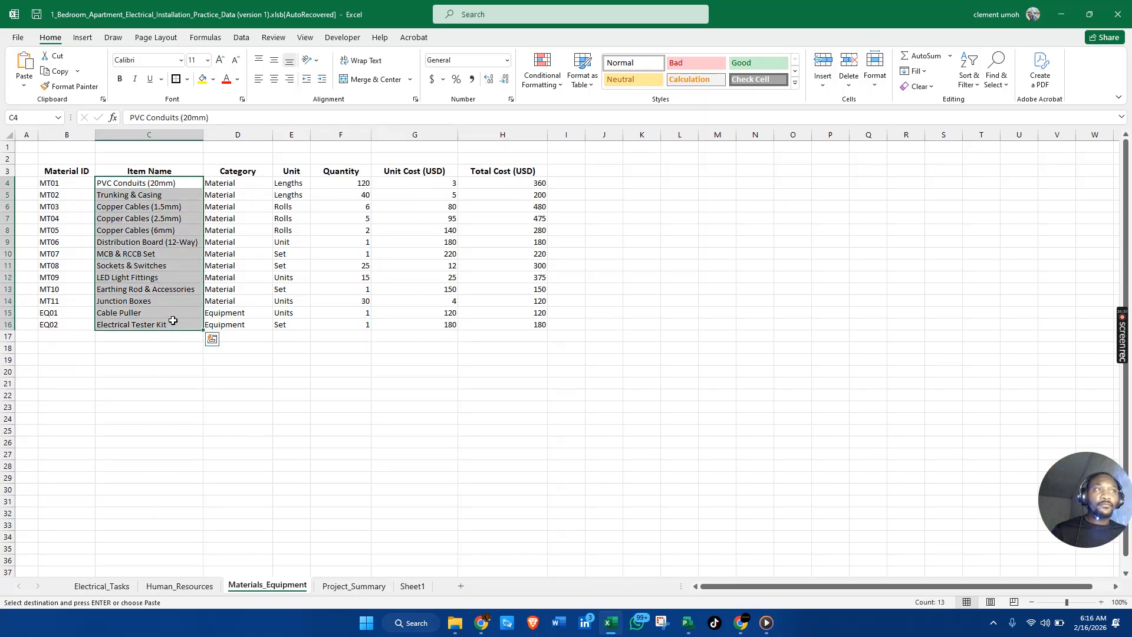
Return to Microsoft Project and paste the item names into the Resource Name column below Certified Inspector.
key(alt+Tab)
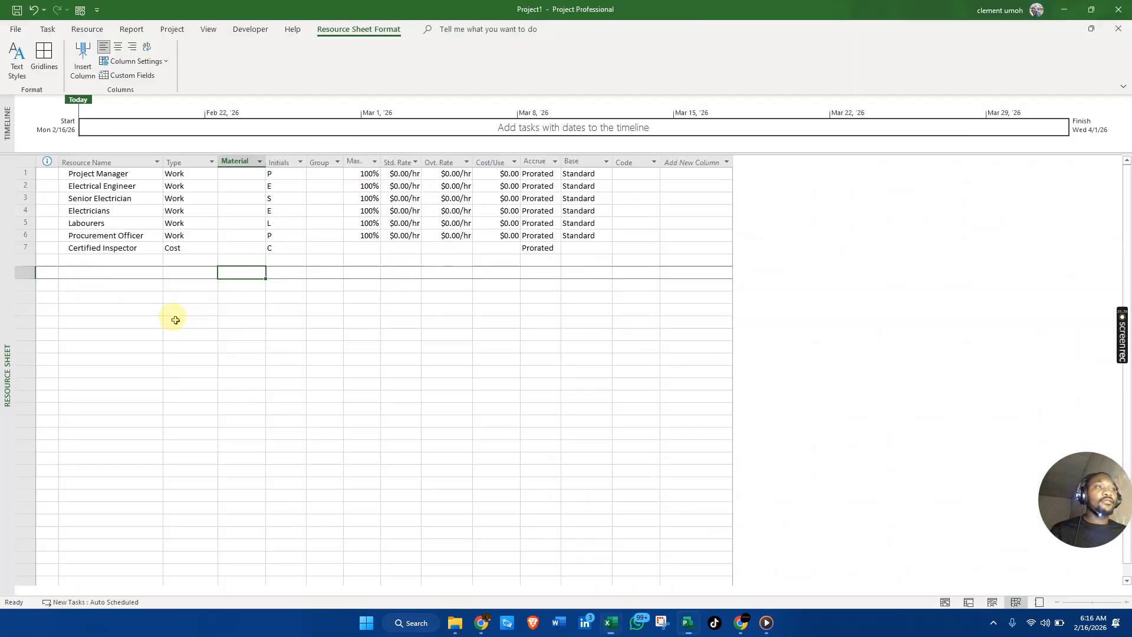
click(124, 261)
text(PVC Conduits (20mm))
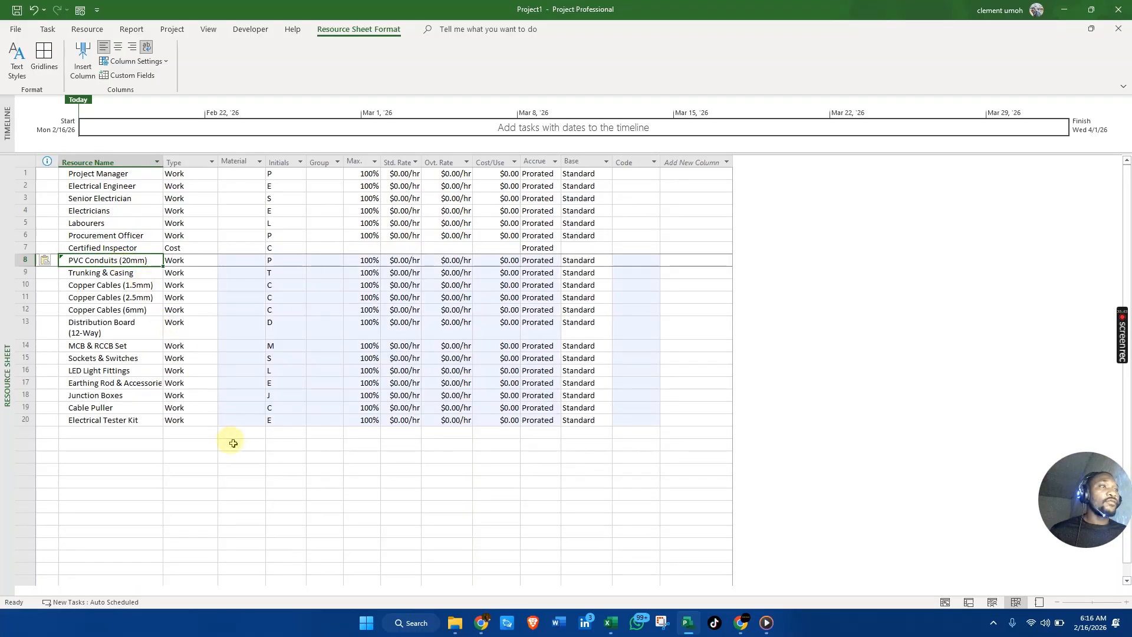
click(239, 454)
Set the type of the resources from PVC Conduits (20mm) through LED Light Fittings to Material, dismissing the Planning Wizard tip.
click(204, 261)
click(212, 260)
click(208, 281)
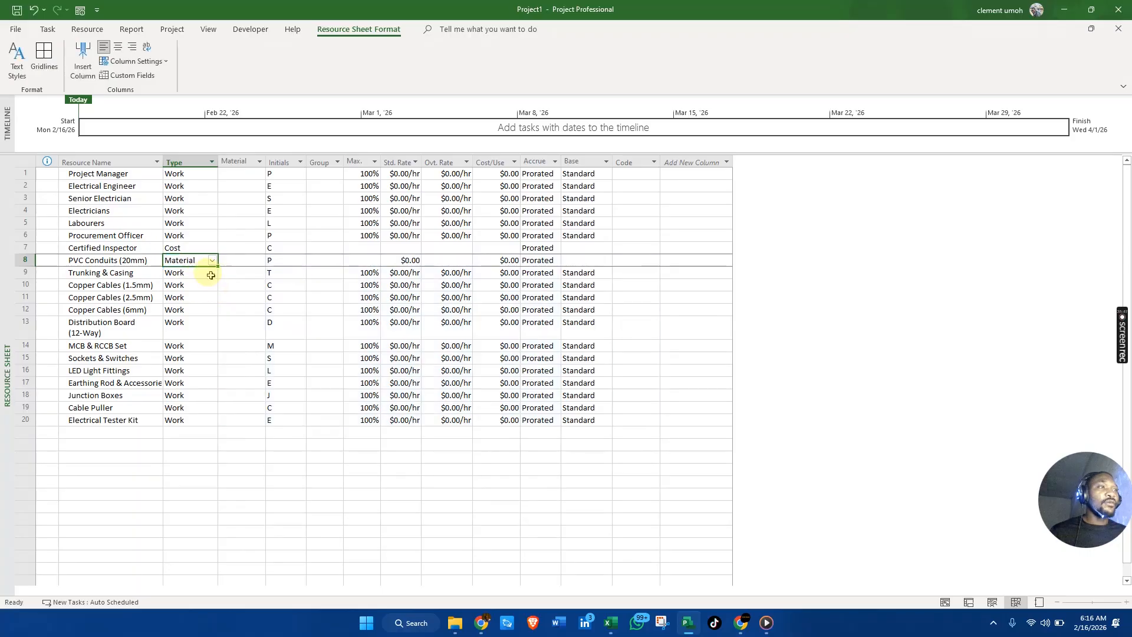
click(209, 273)
click(212, 272)
click(208, 291)
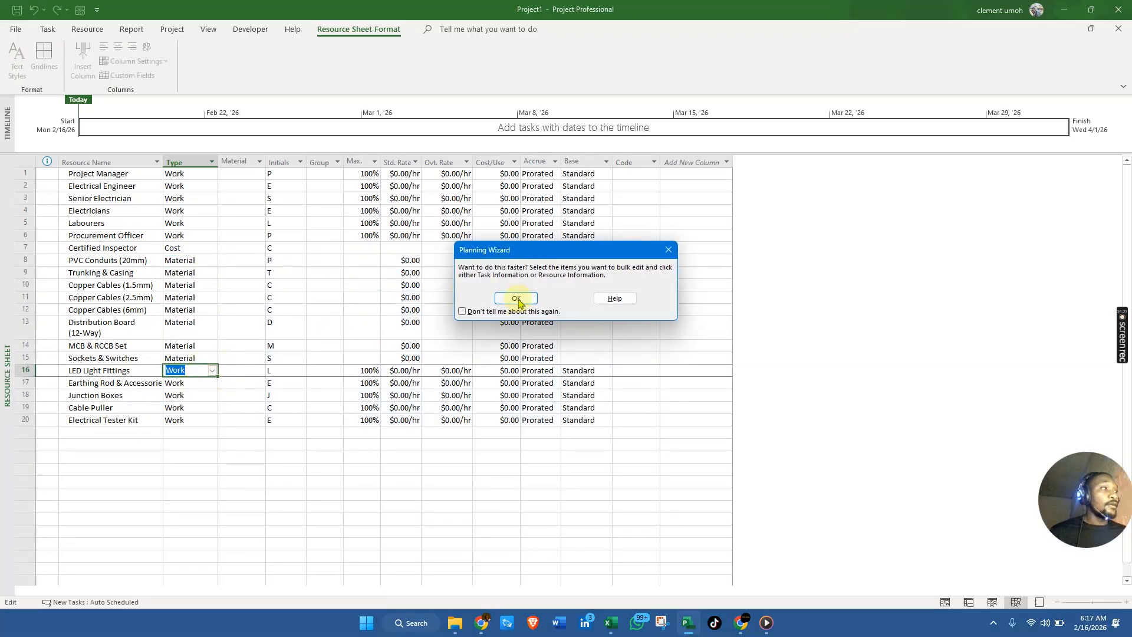
click(519, 299)
Set the type of Earthing Rod & Accessories and Junction Boxes to Material.
click(211, 382)
click(213, 384)
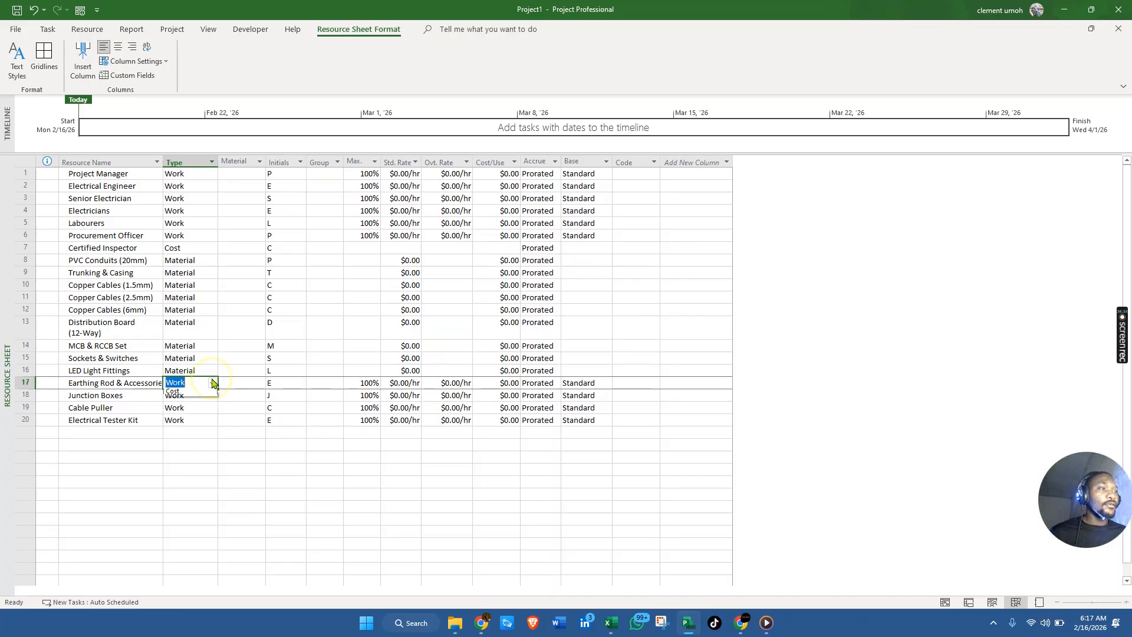
click(201, 402)
click(204, 396)
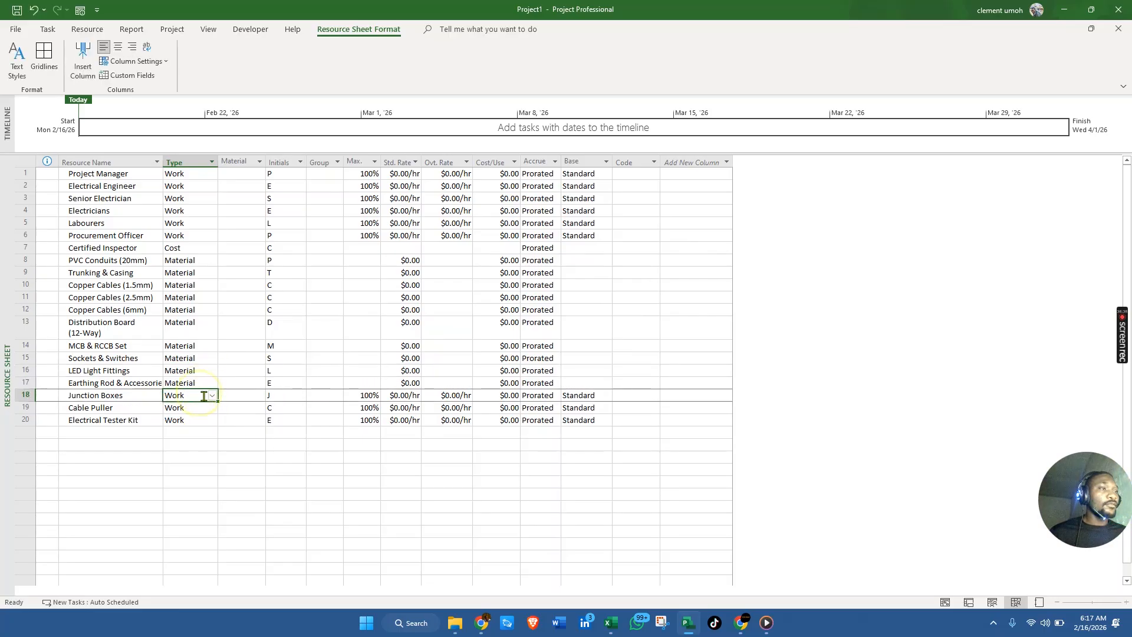
click(214, 395)
click(202, 416)
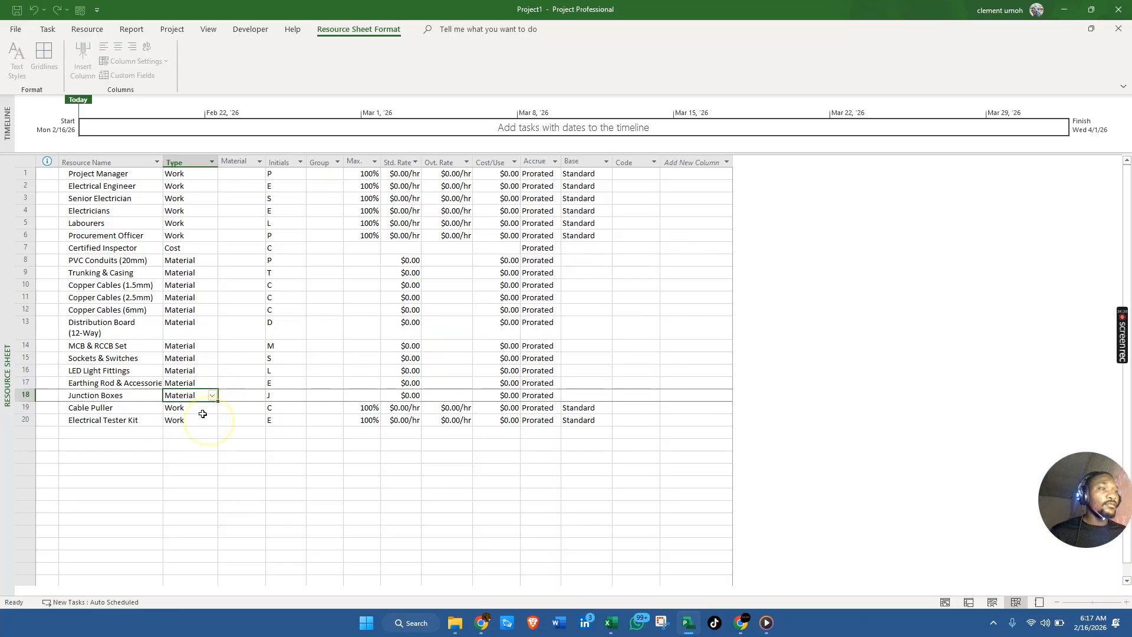
Set the type of Cable Puller and Electrical Tester Kit to Material, and stop the Planning Wizard tip from appearing again.
click(202, 409)
click(213, 408)
click(200, 431)
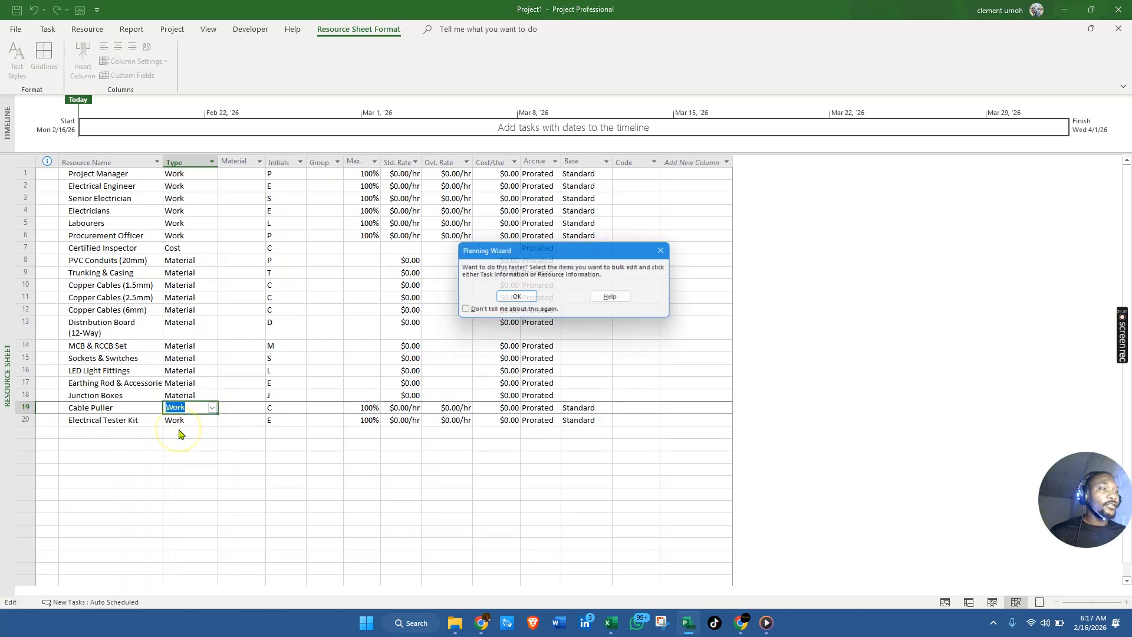
click(462, 312)
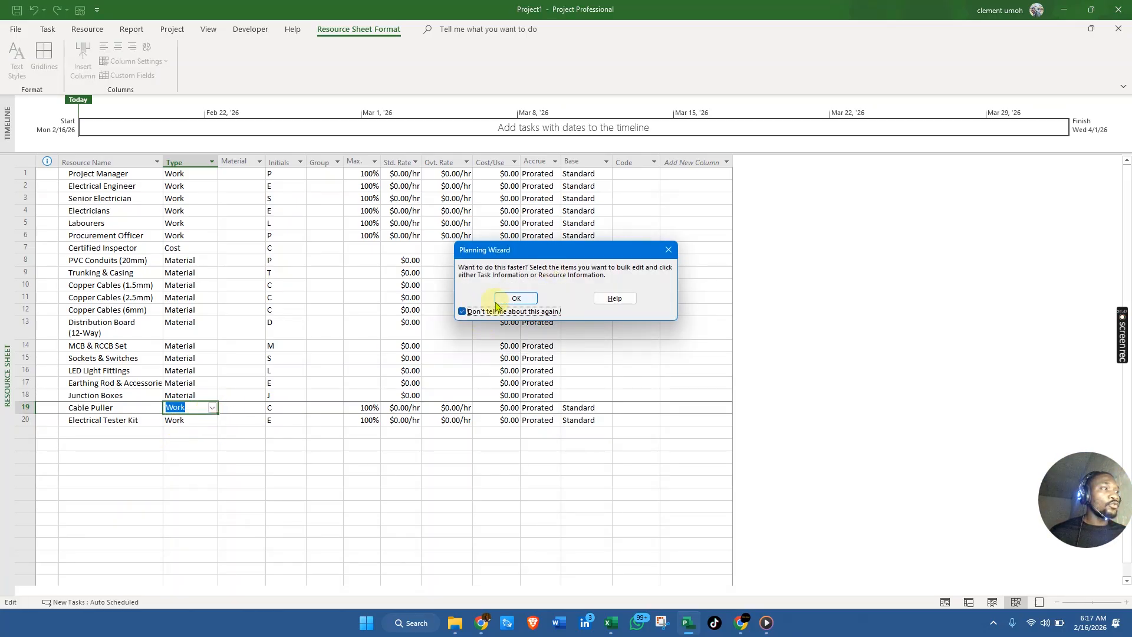
click(511, 299)
click(206, 421)
click(212, 420)
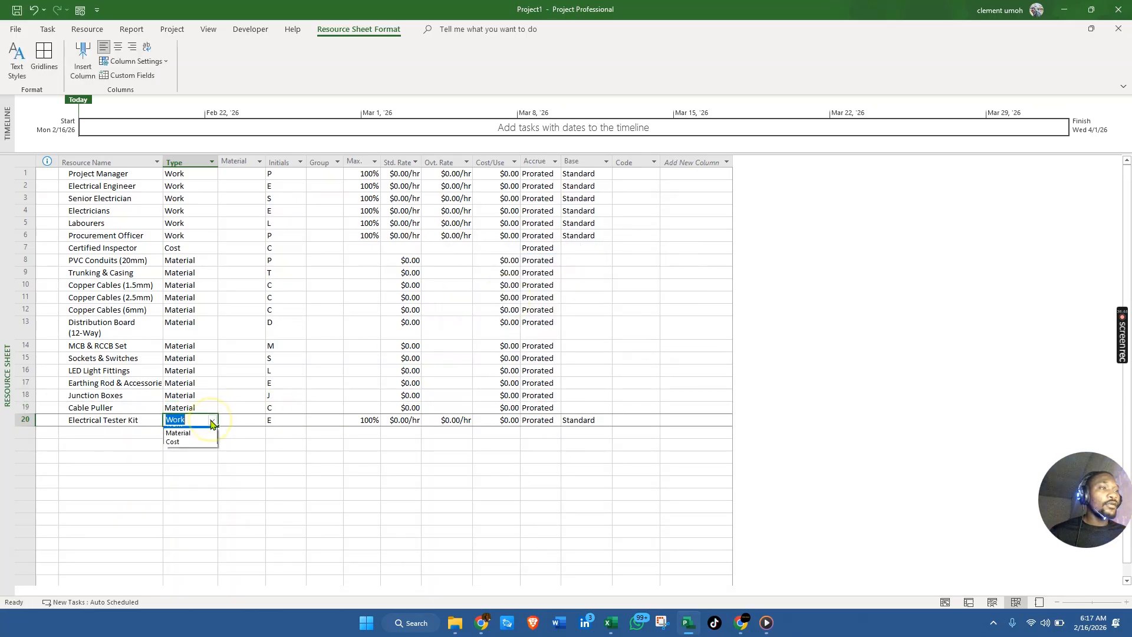
click(203, 438)
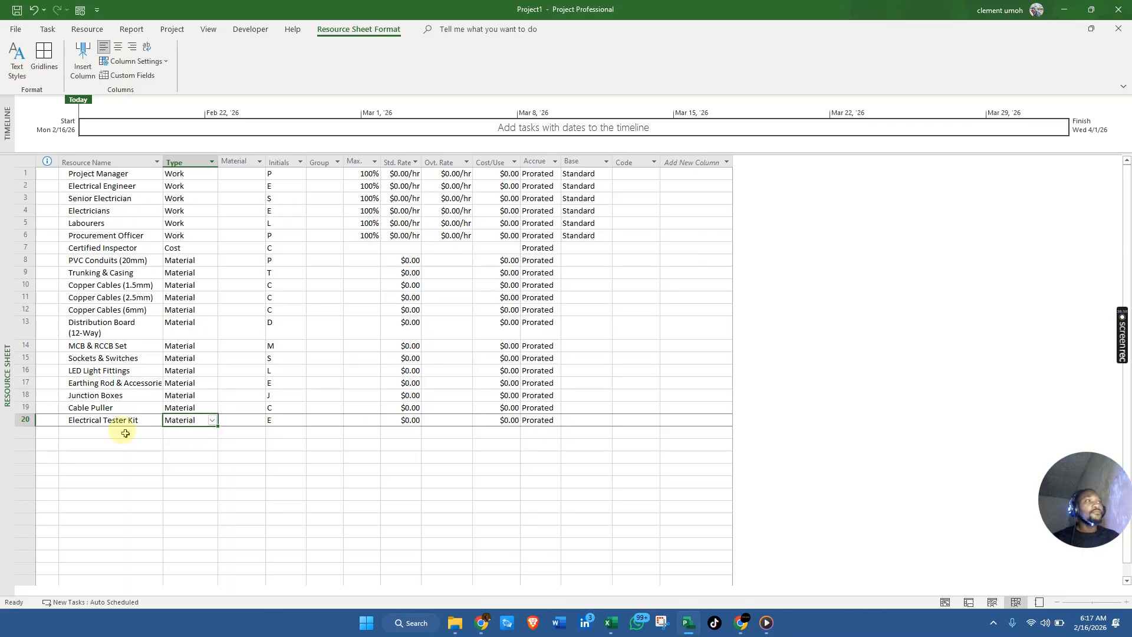
click(242, 452)
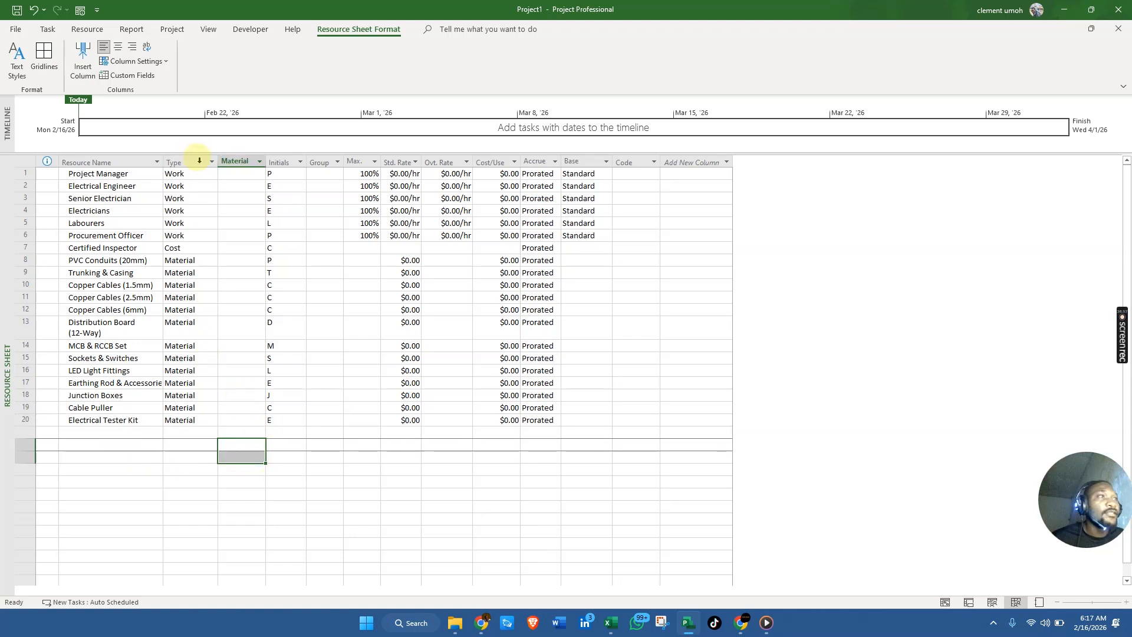
Widen the Resource Name column so Distribution Board (12-Way) fits on one line, and review the material resource names.
drag(163, 163, 188, 177)
drag(168, 261, 164, 409)
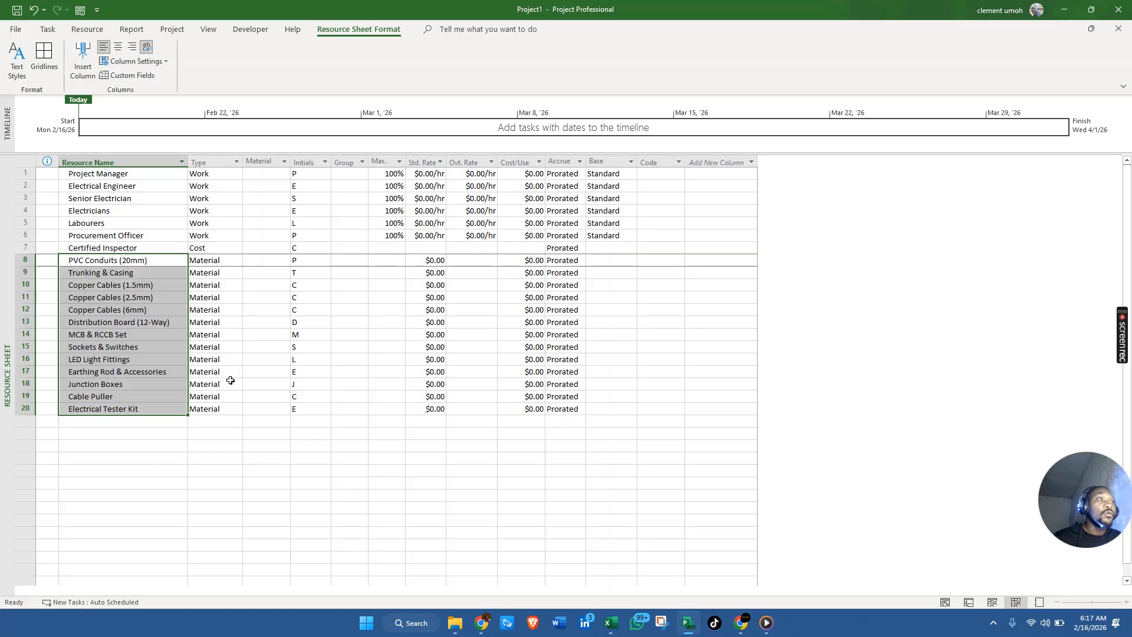
click(352, 390)
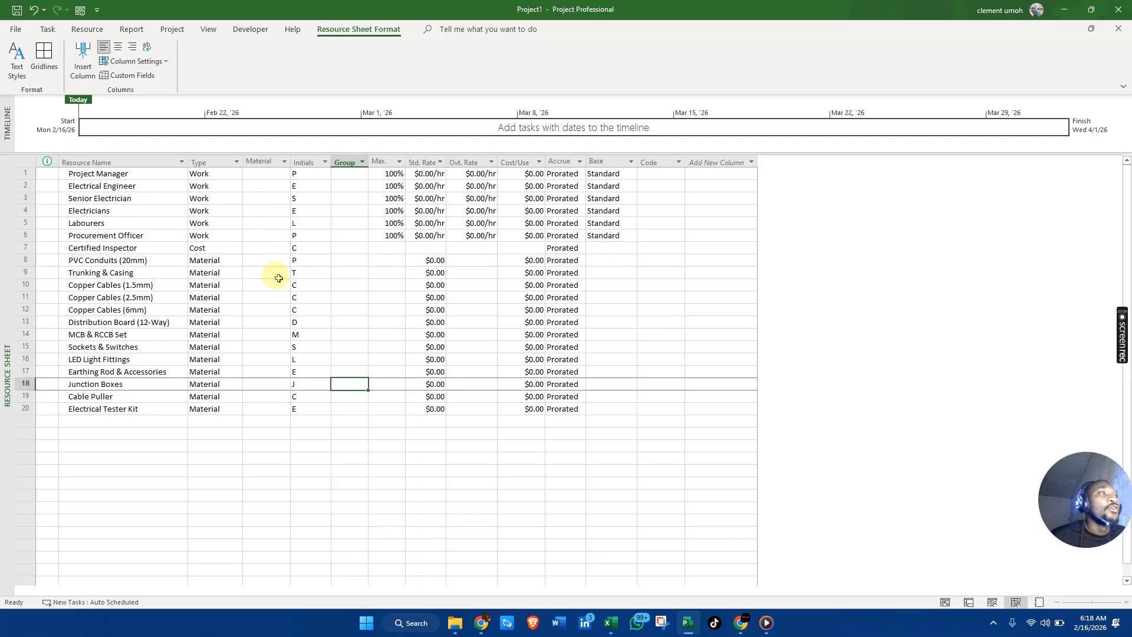
click(267, 173)
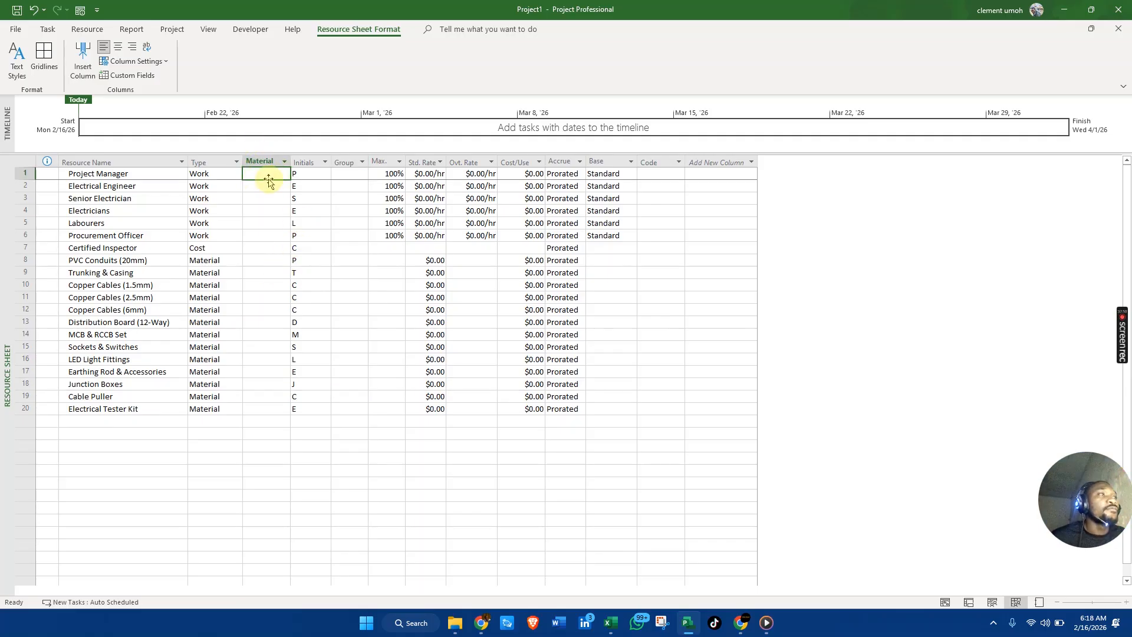
click(270, 198)
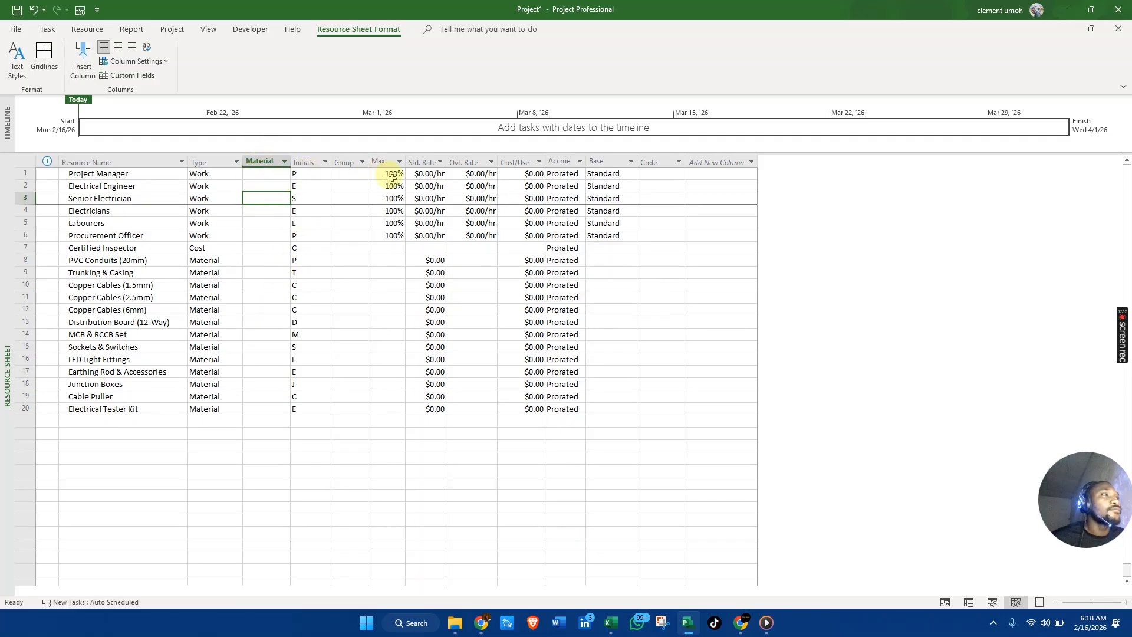
click(269, 172)
click(260, 260)
click(261, 285)
click(263, 300)
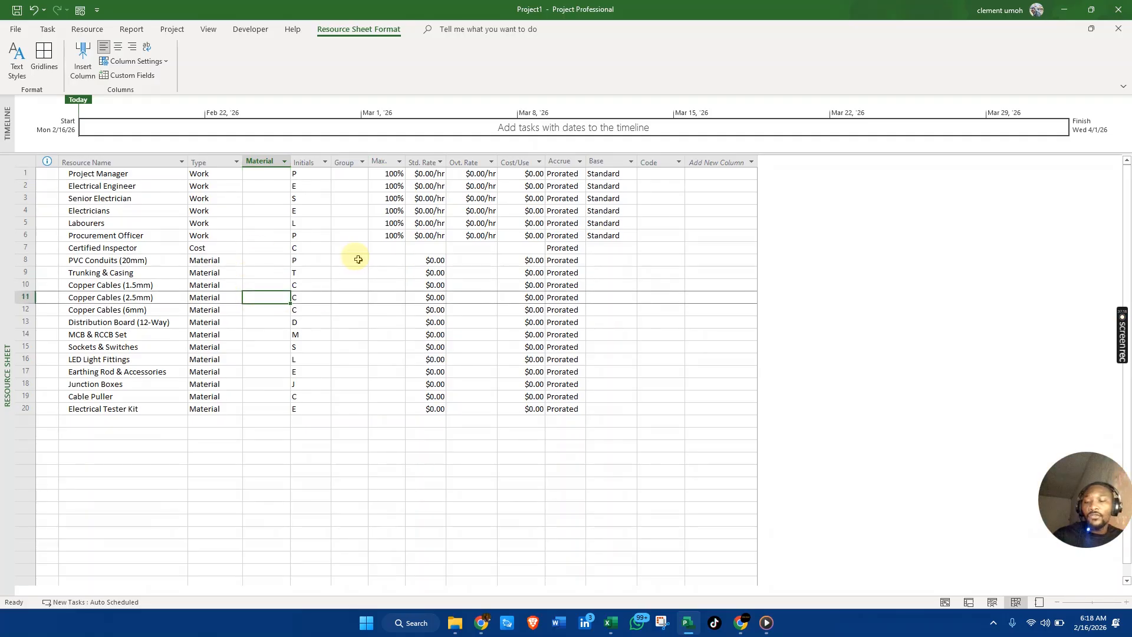
Transfer the Project Manager's daily rate of 150 from the Human_Resources sheet in Excel to its standard rate in Project.
key(alt+Tab)
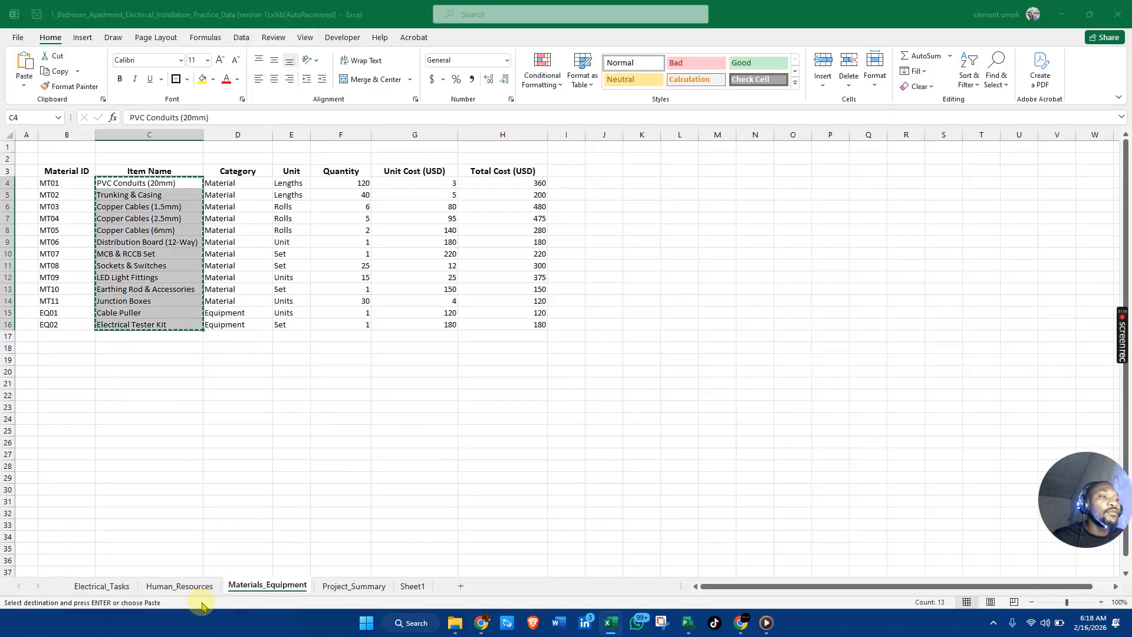
click(180, 585)
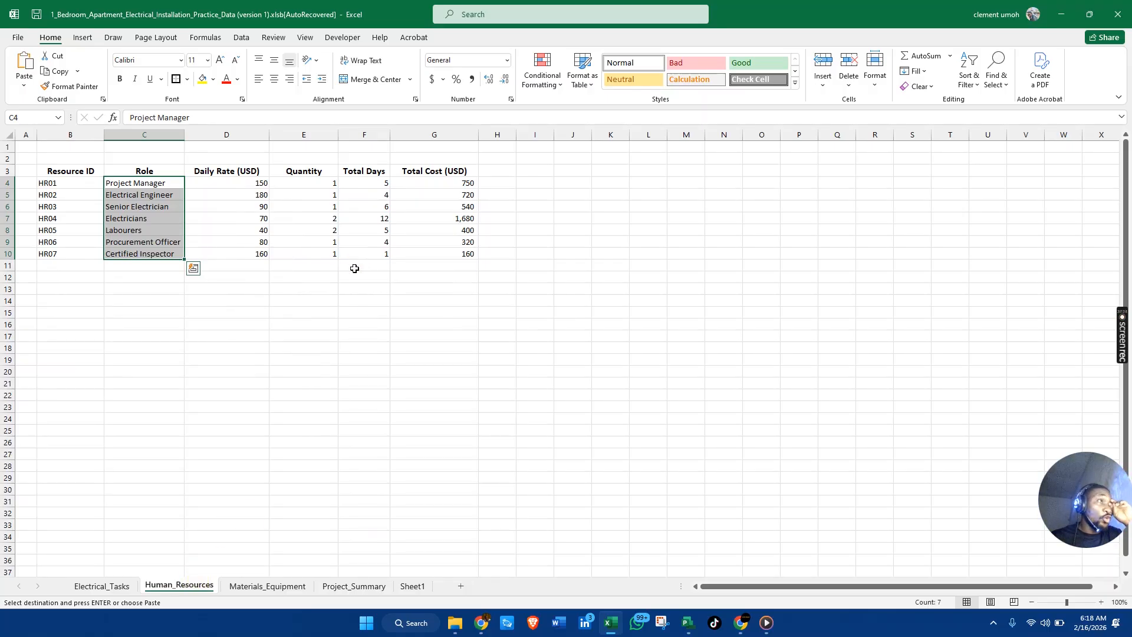
click(260, 182)
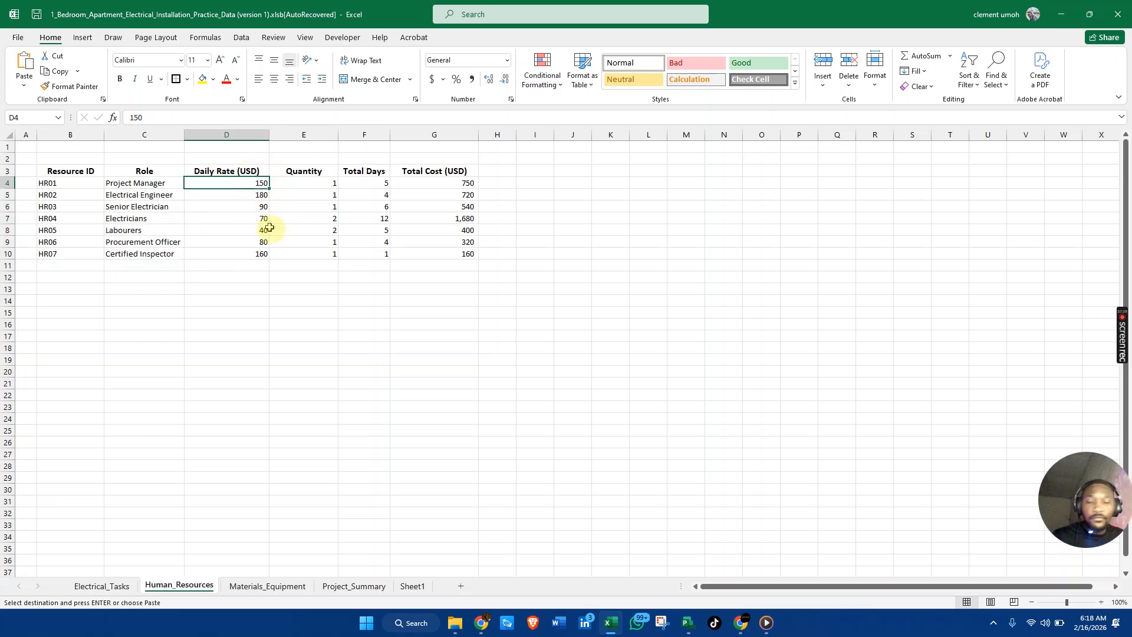
key(alt+Tab)
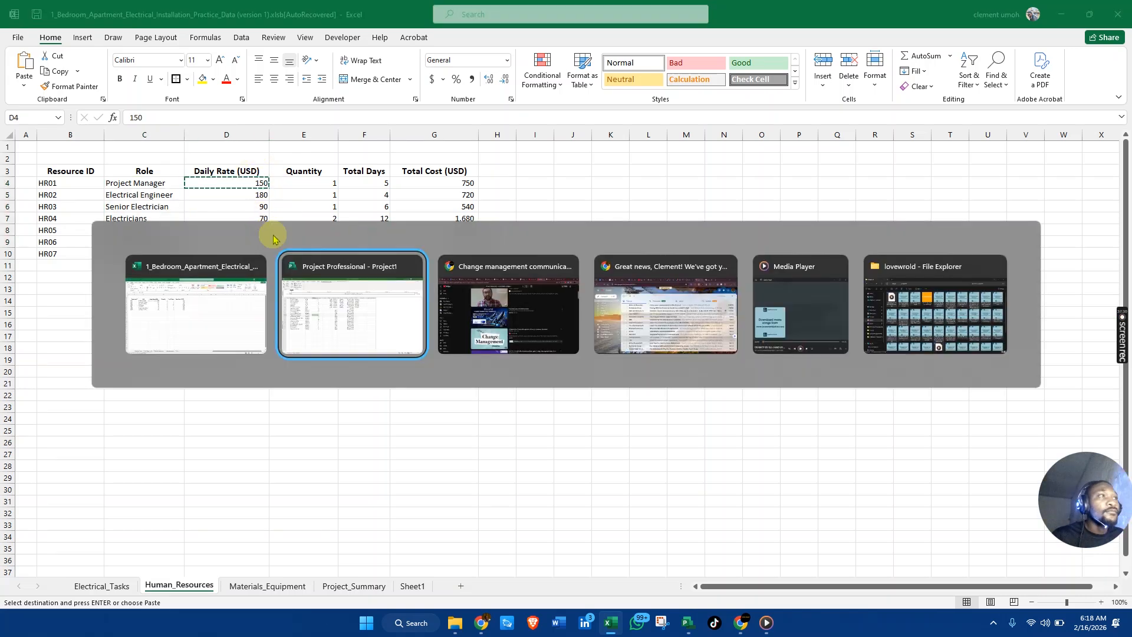
click(441, 173)
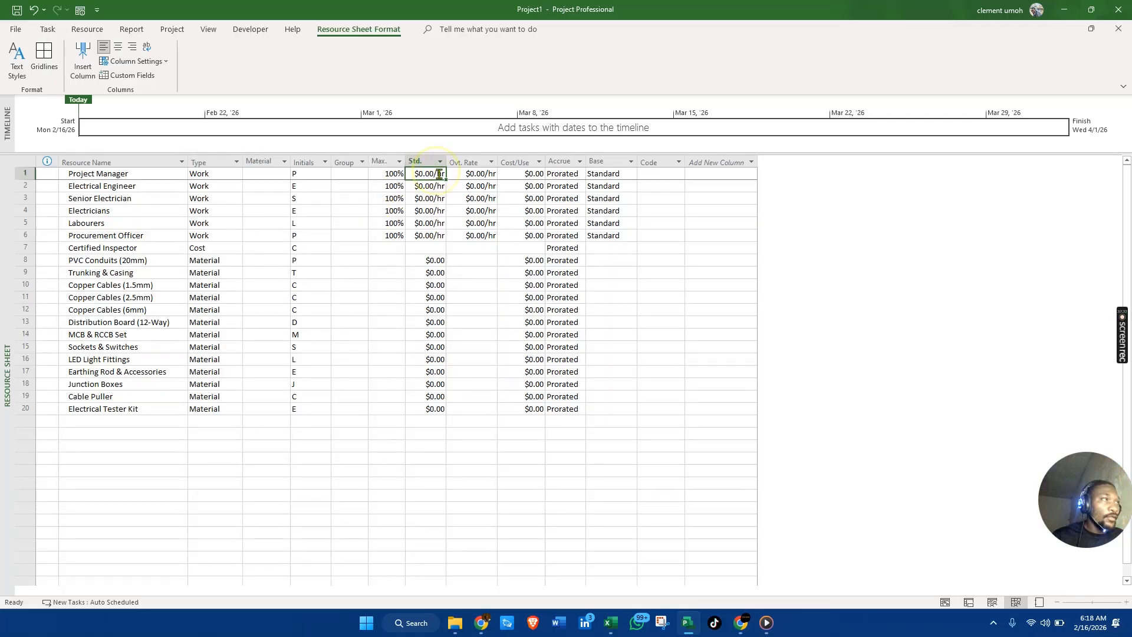
text($150.00/hr)
click(401, 262)
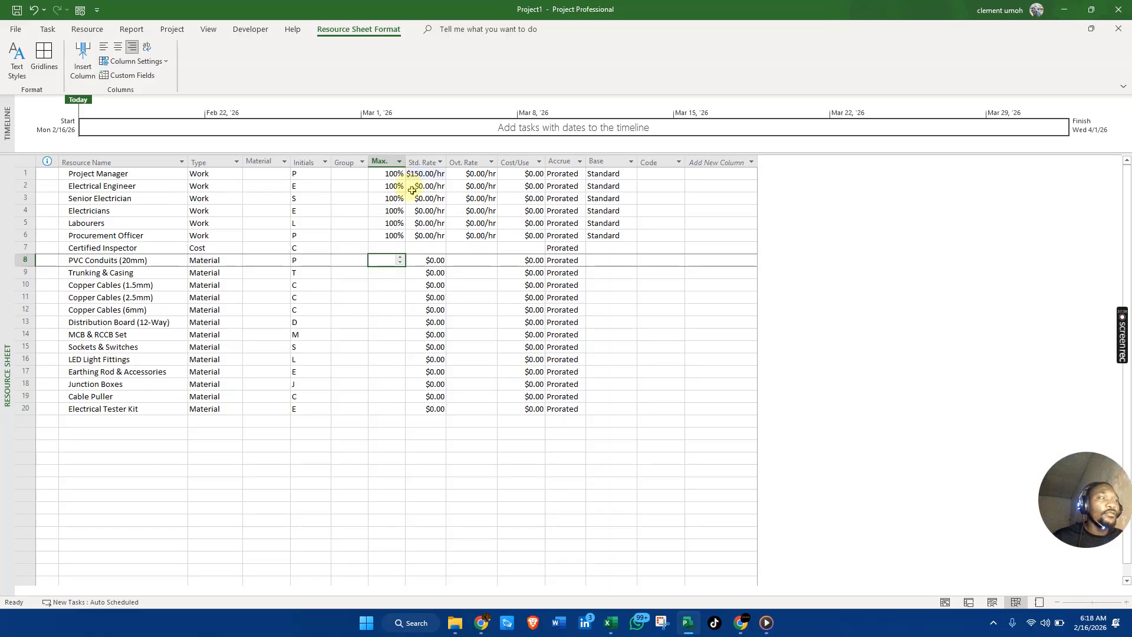
Copy the Electrical Engineer's daily rate of 180 from Excel into its standard rate in Project.
key(alt+Tab)
click(227, 192)
key(ctrl+c)
key(alt+Tab)
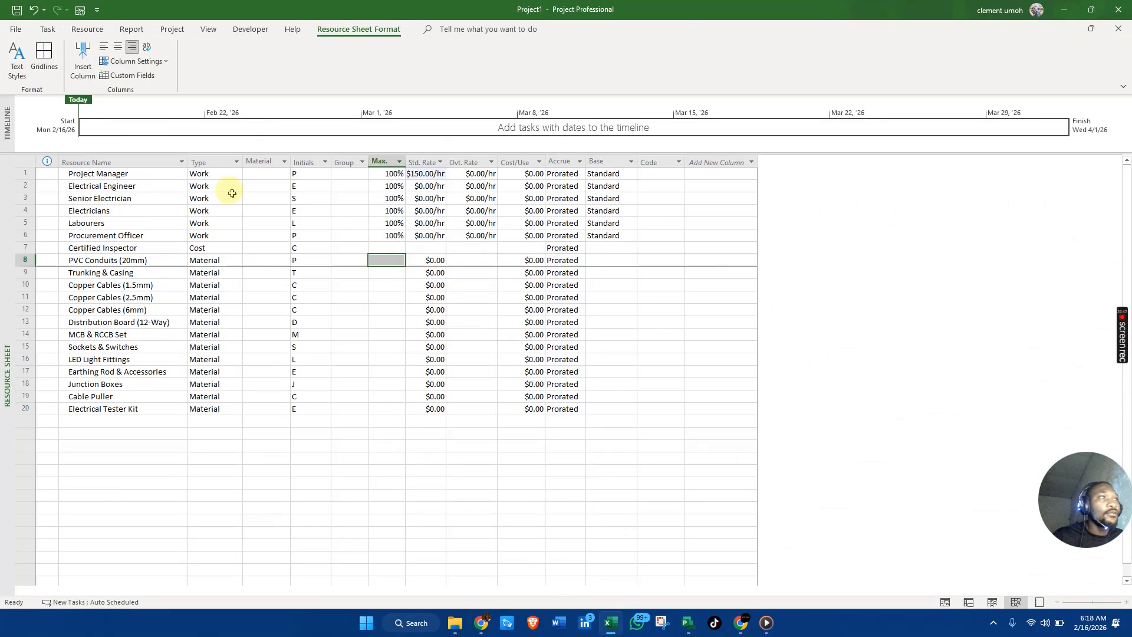
click(421, 187)
key(ctrl+v)
click(380, 234)
Copy the Senior Electrician's daily rate of 90 from Excel into its standard rate in Project.
key(alt+Tab)
click(248, 209)
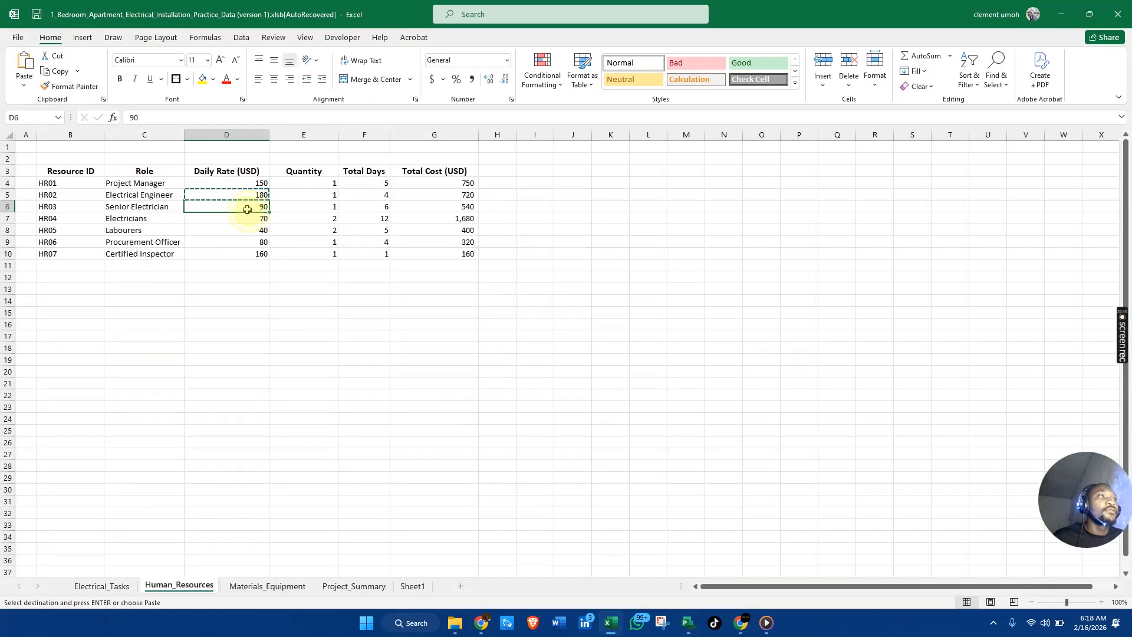
key(ctrl+c)
key(alt+Tab)
click(429, 199)
key(ctrl+v)
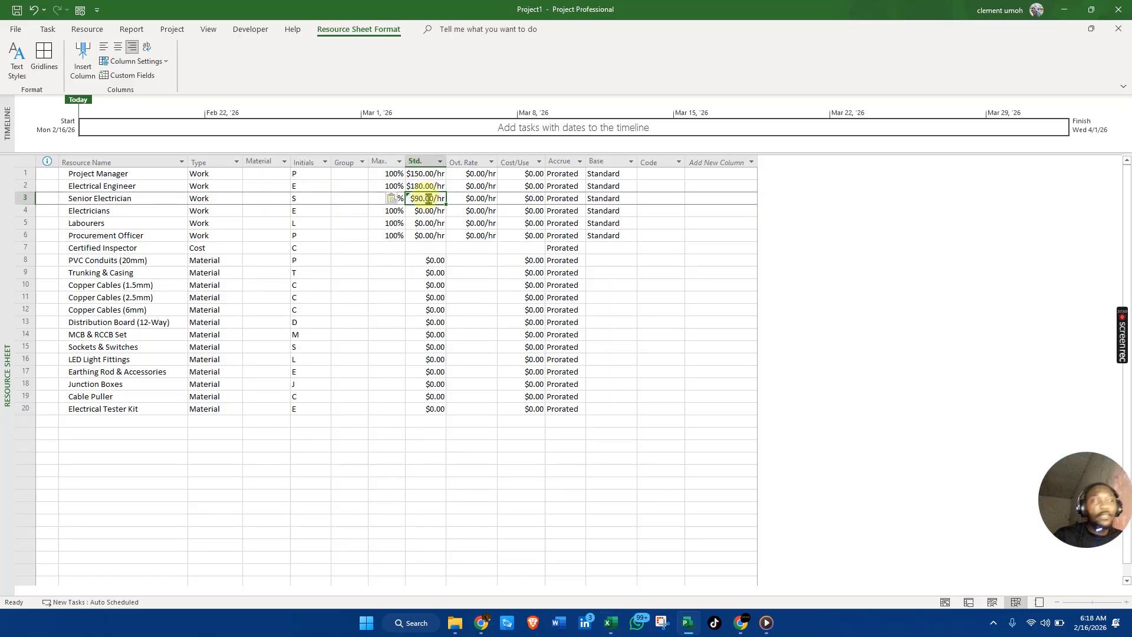
click(381, 284)
Copy the Electricians' daily rate of 70 from Excel into their standard rate in Project.
key(alt+Tab)
click(254, 220)
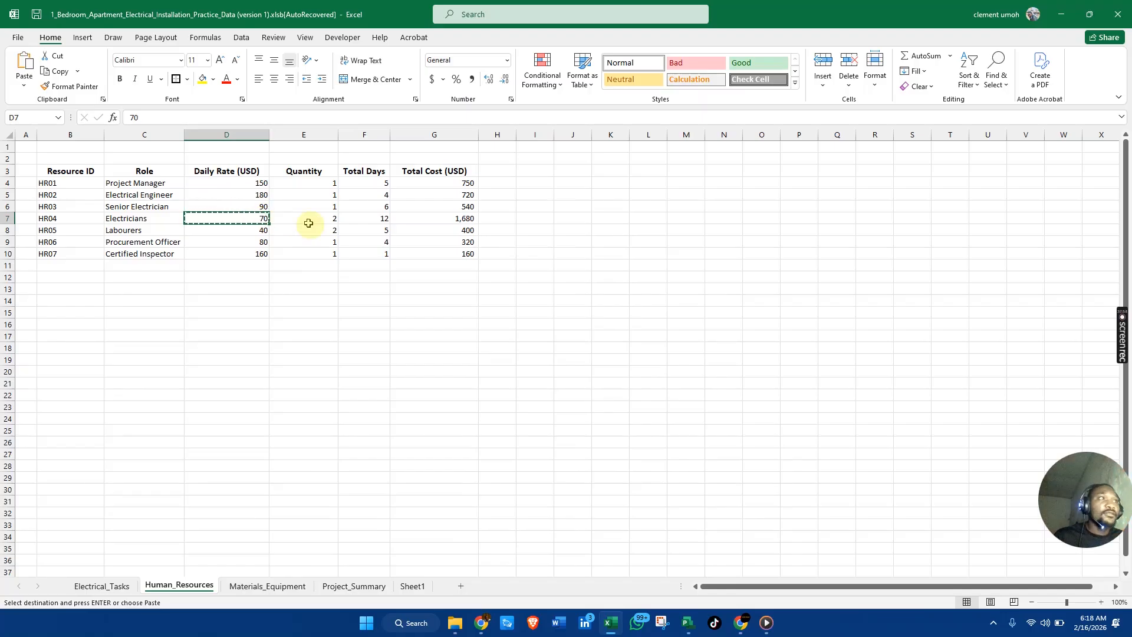
key(alt+Tab)
click(435, 212)
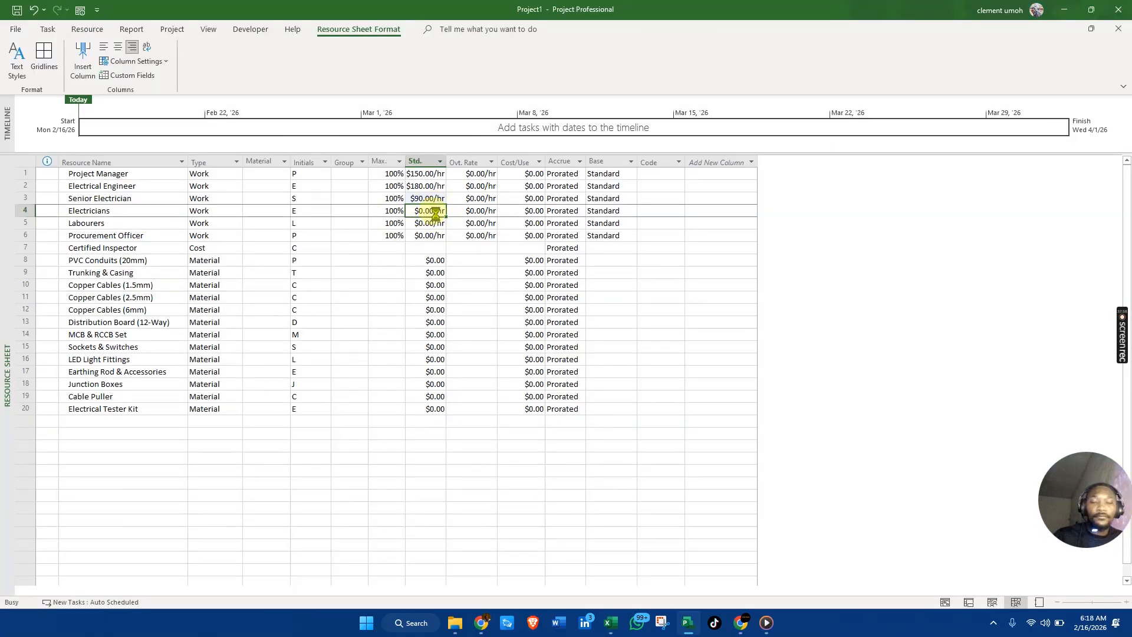
Copy the Labourers' daily rate of 40 from Excel into their standard rate in Project.
key(alt+Tab)
click(236, 229)
key(ctrl+c)
key(alt+Tab)
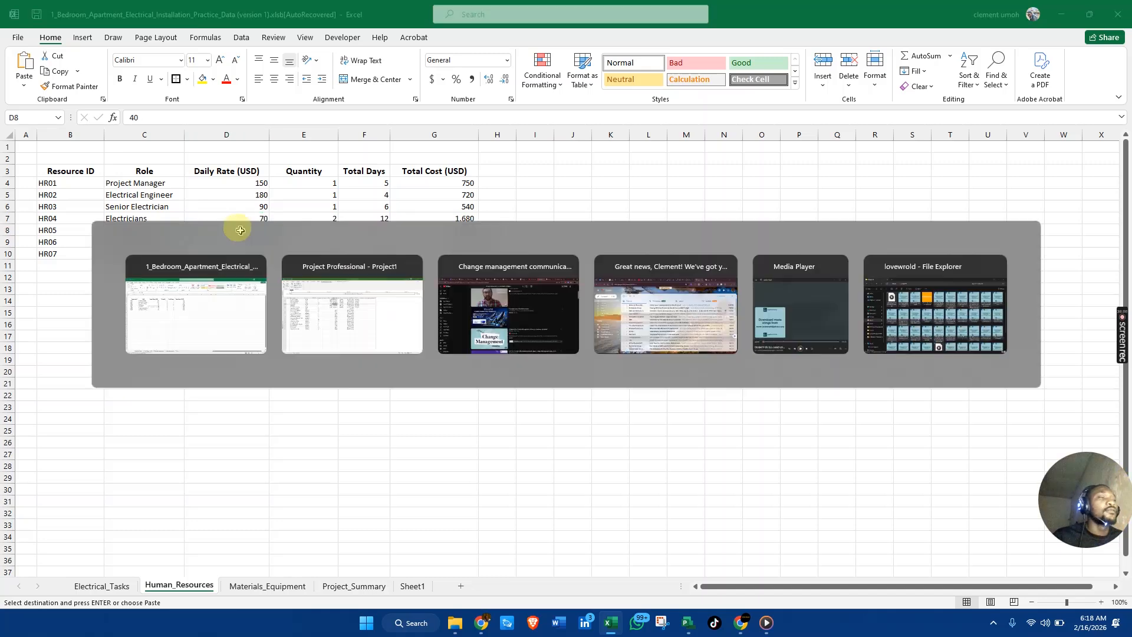
click(420, 223)
key(ctrl+v)
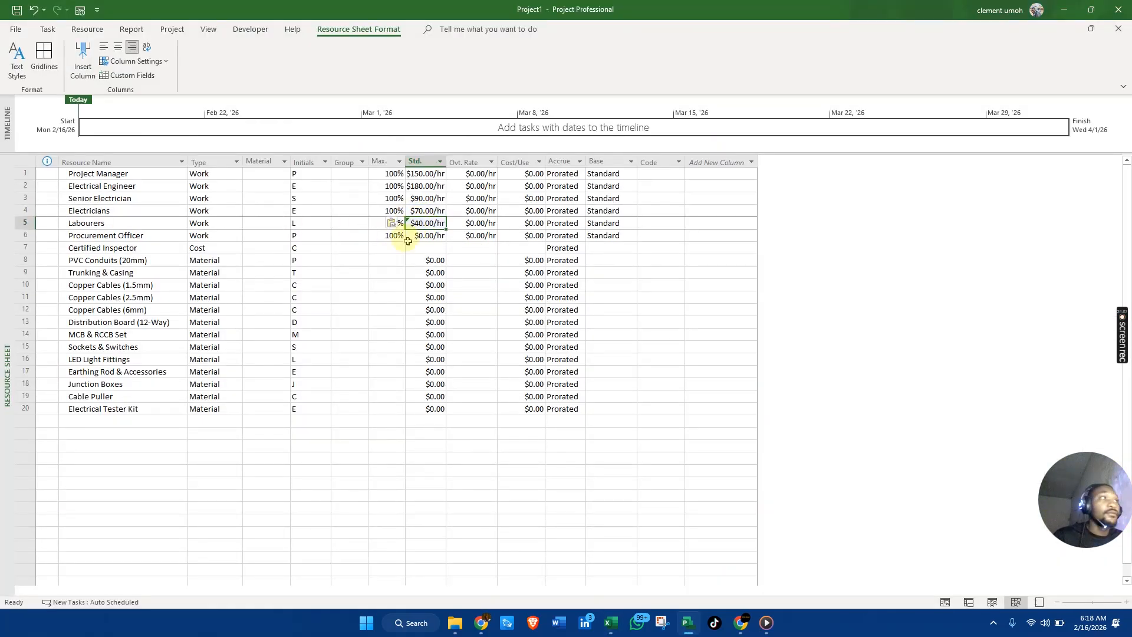
click(403, 246)
Copy the Procurement Officer's daily rate of 80 from Excel into its standard rate in Project.
key(alt+Tab)
click(254, 241)
key(ctrl+c)
key(alt+Tab)
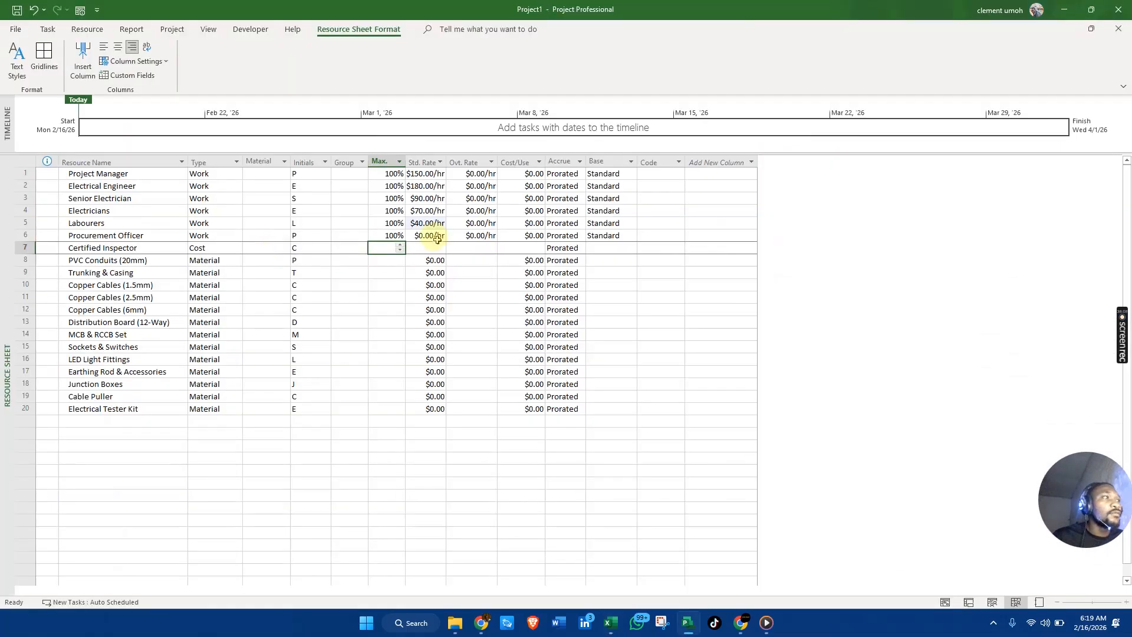
click(437, 237)
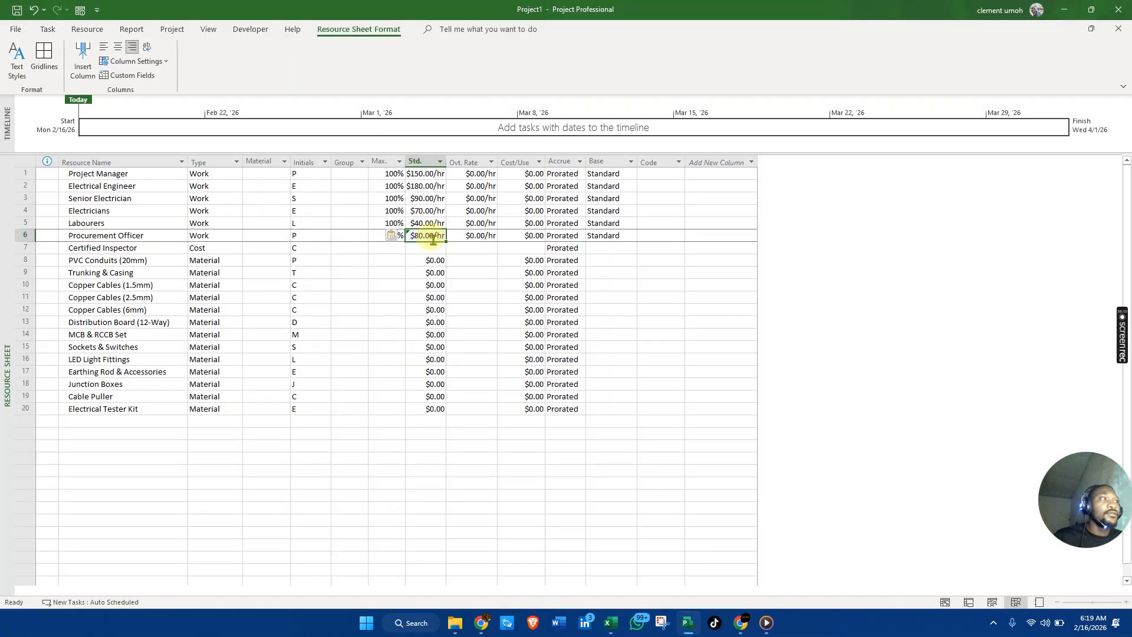
Try to copy the Certified Inspector's daily rate of 160 from Excel into its standard rate in Project.
key(alt+Tab)
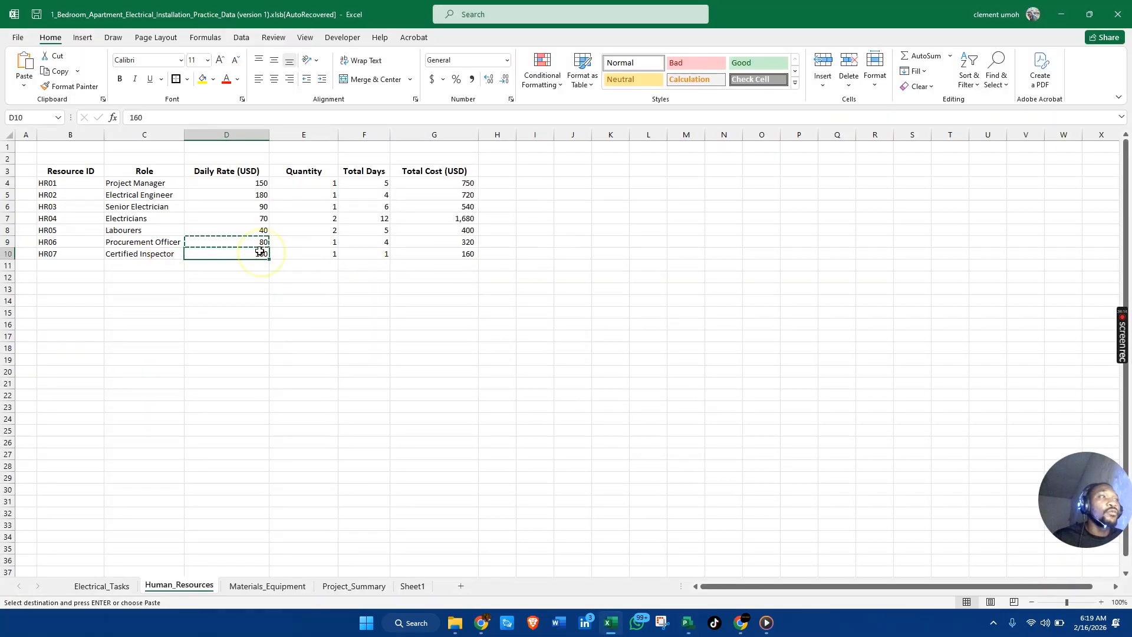
key(alt+Tab)
click(442, 248)
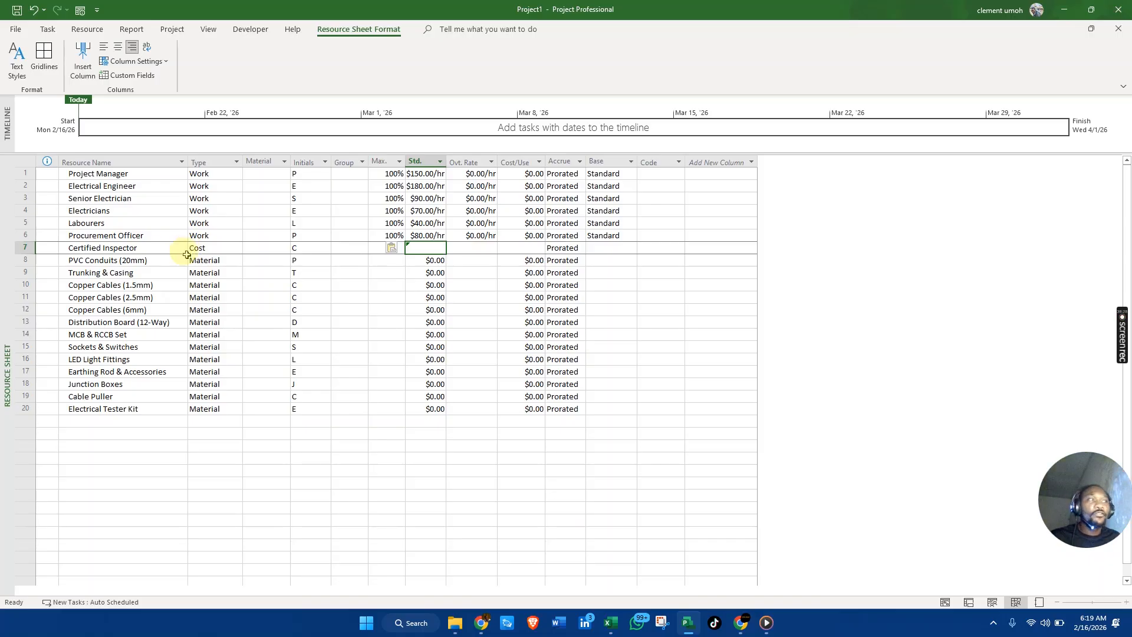
click(359, 284)
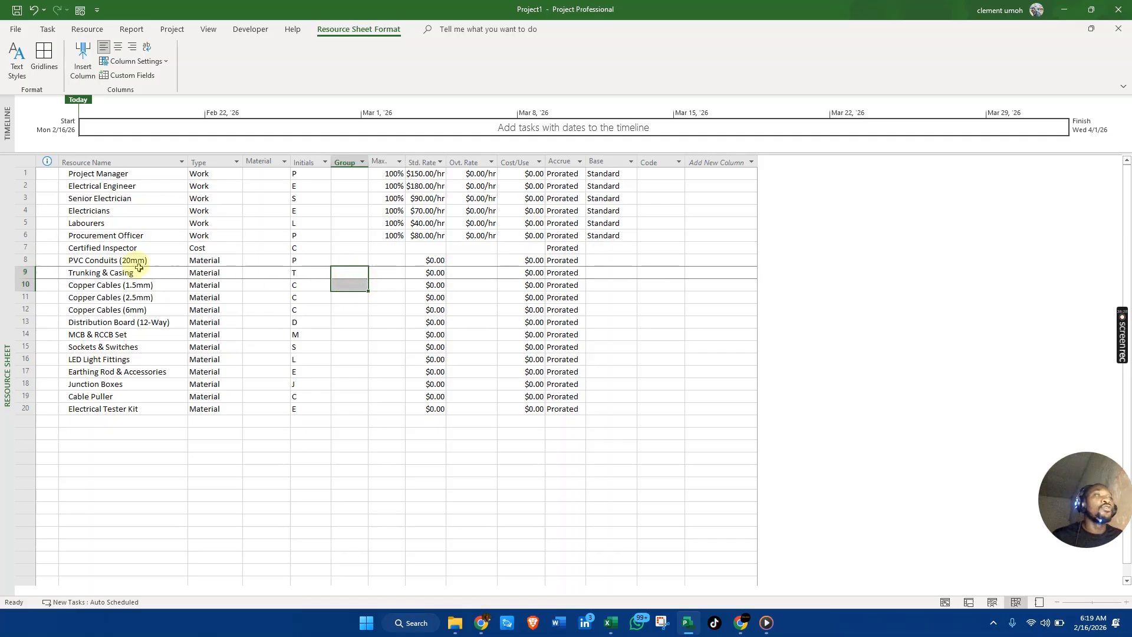
Check the quantities in the Excel Human_Resources sheet and set the maximum units of Labourers and Electricians to 200% in Project.
click(126, 225)
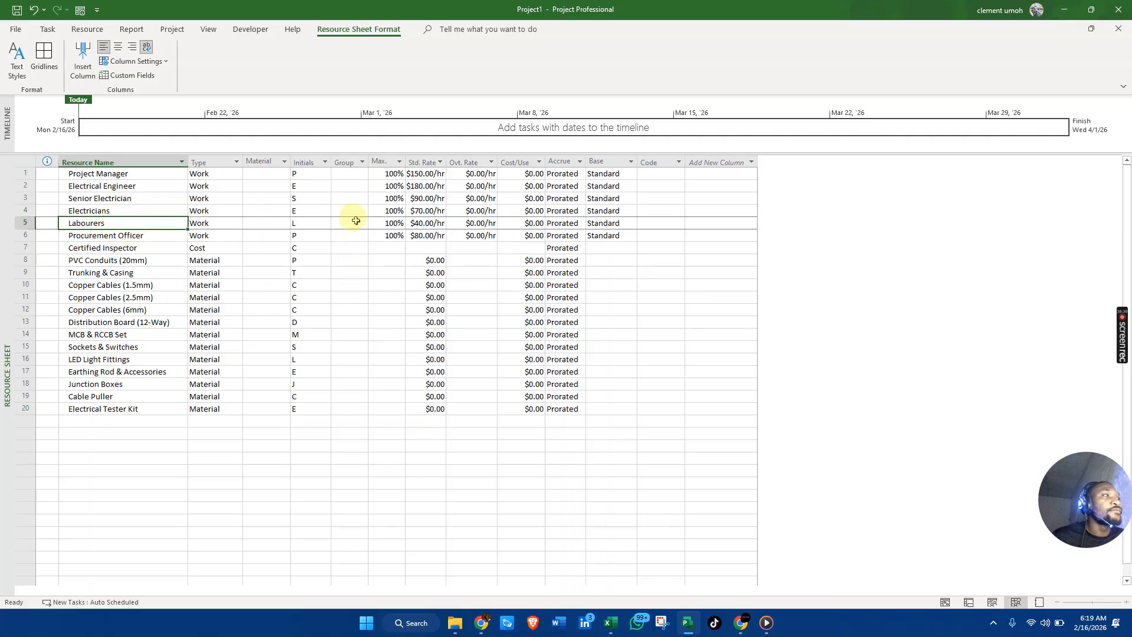
click(390, 223)
key(alt+Tab)
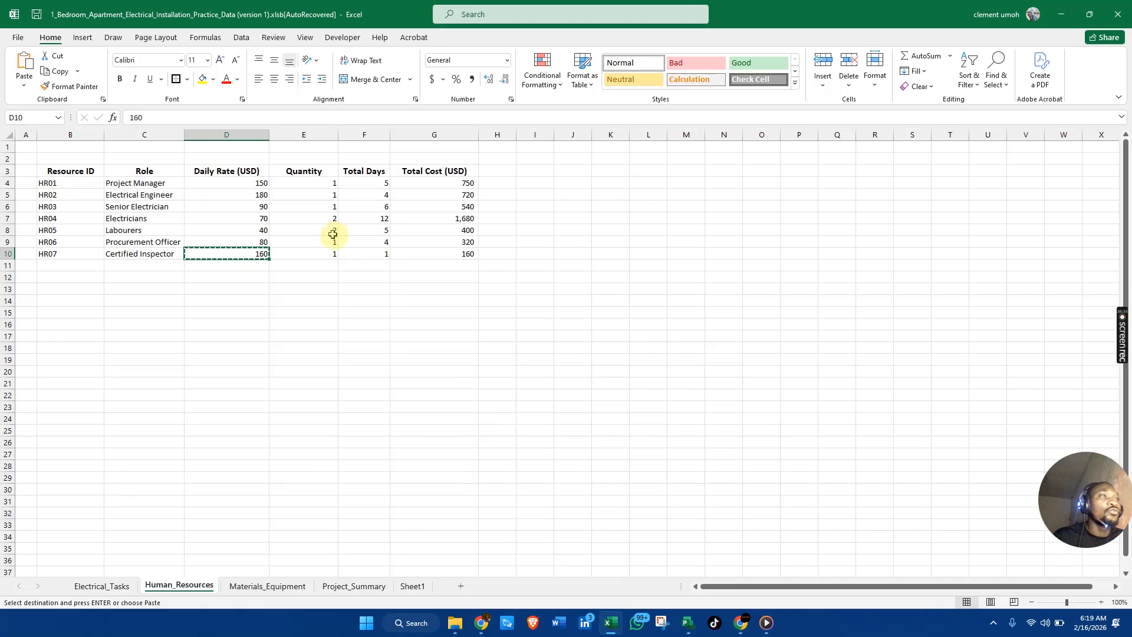
key(alt+Tab)
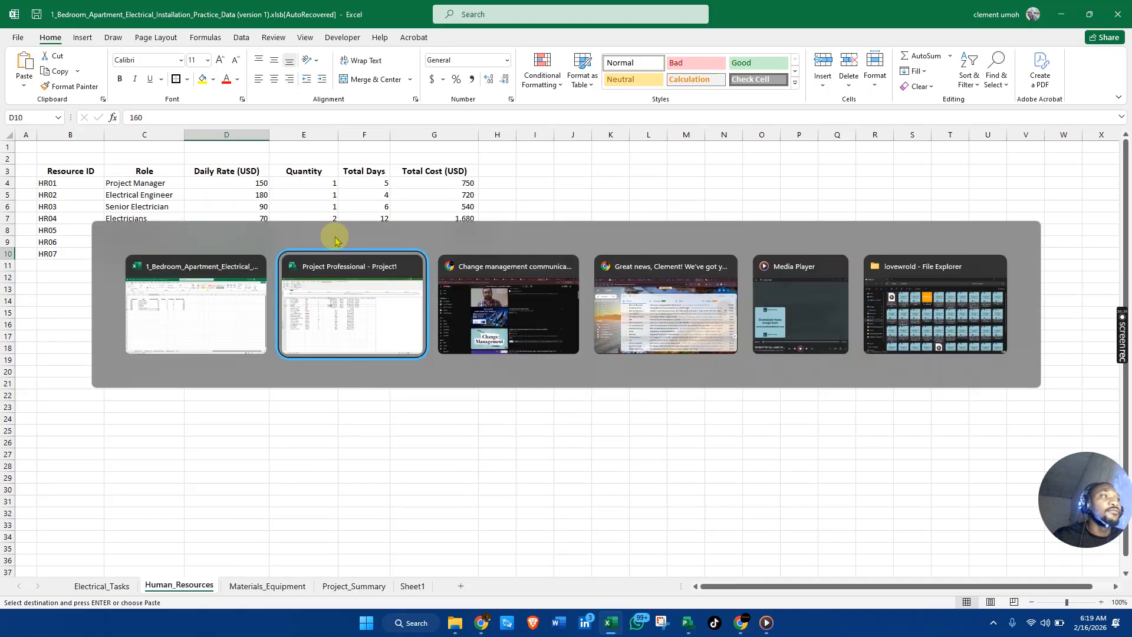
click(401, 221)
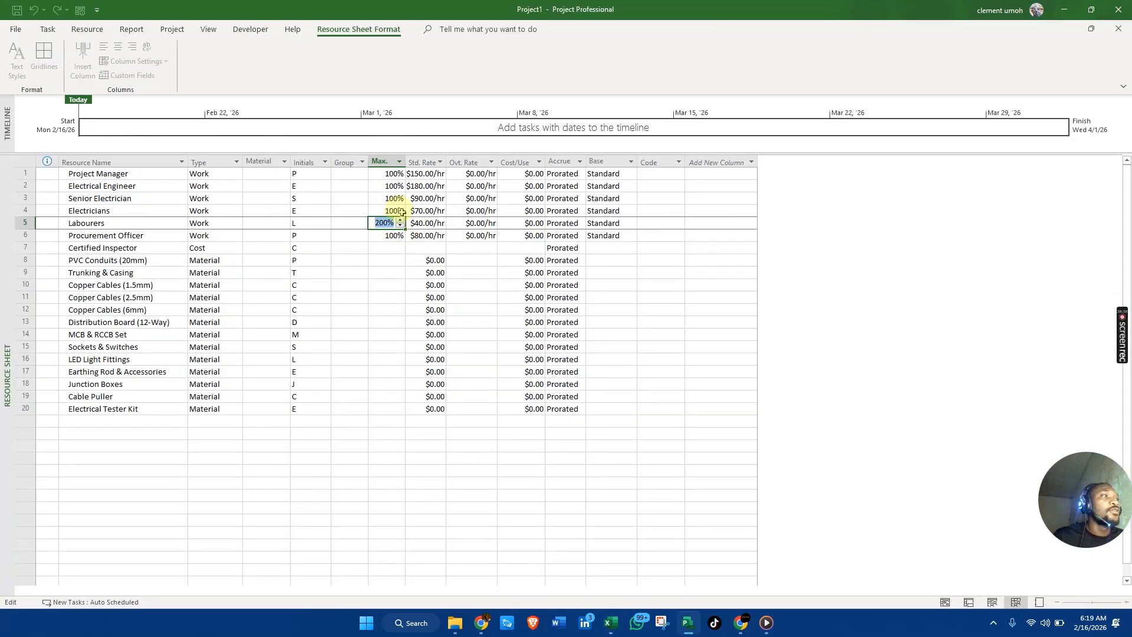
click(394, 210)
click(400, 208)
click(401, 247)
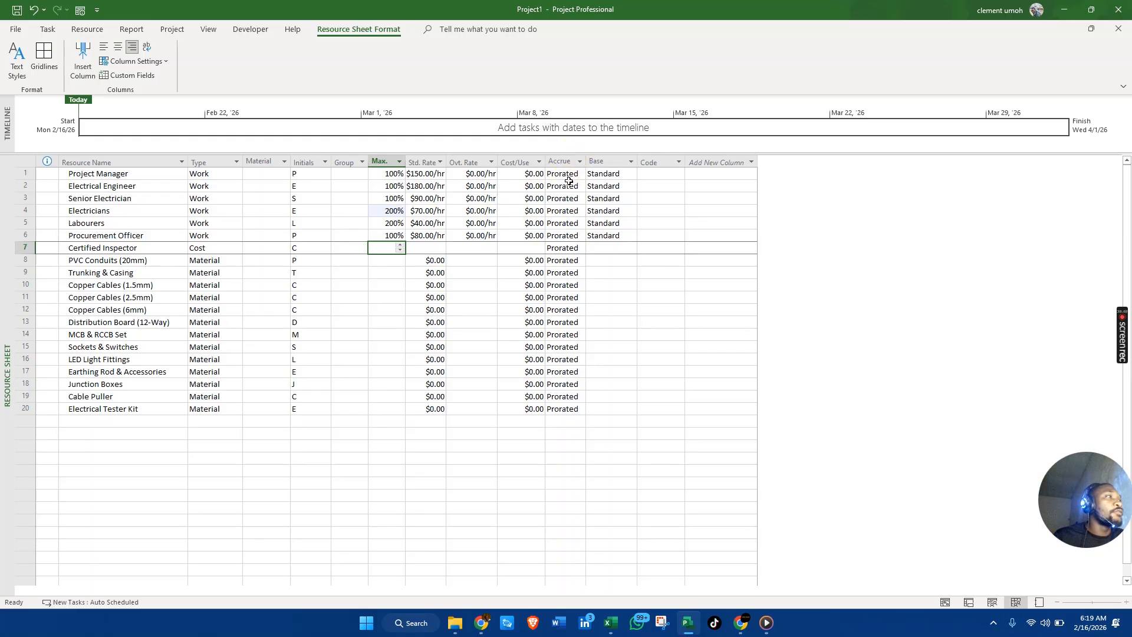
Widen the Accrue At column and set the Project Manager's cost accrual to Start.
click(584, 169)
drag(586, 169, 596, 161)
click(592, 174)
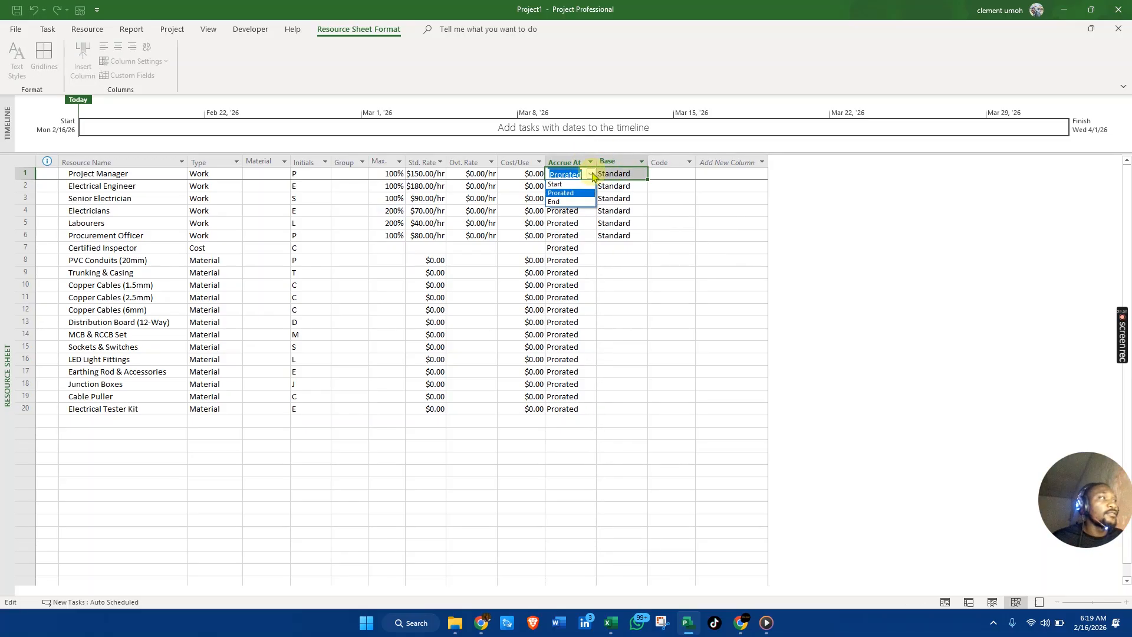
click(565, 184)
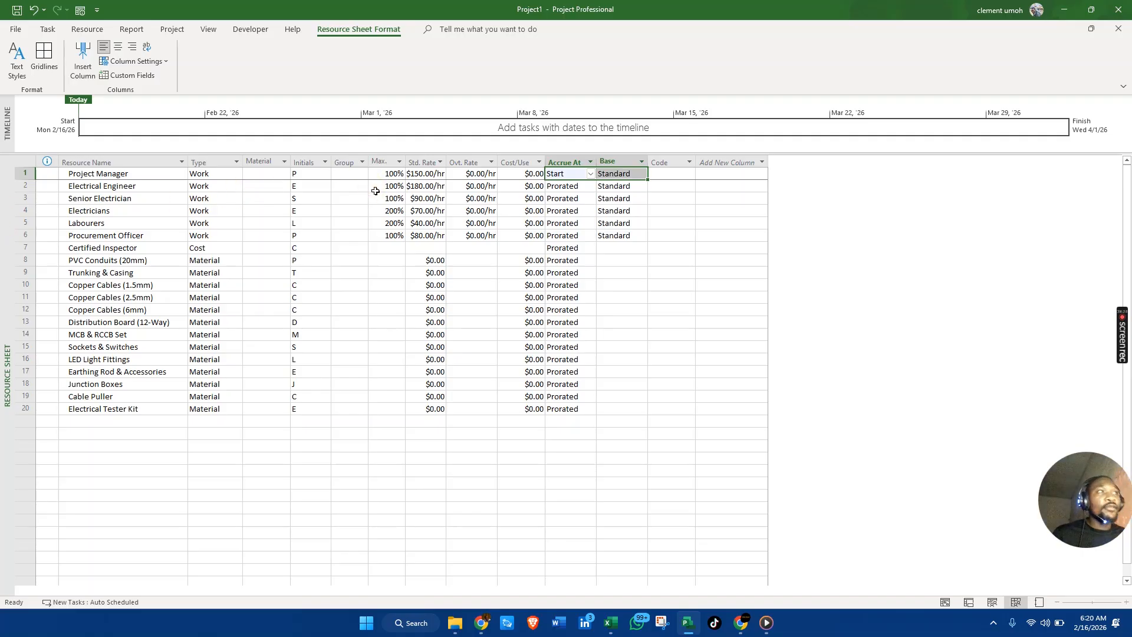
Switch the Project Manager's cost accrual to Prorated, and finally to End.
click(592, 174)
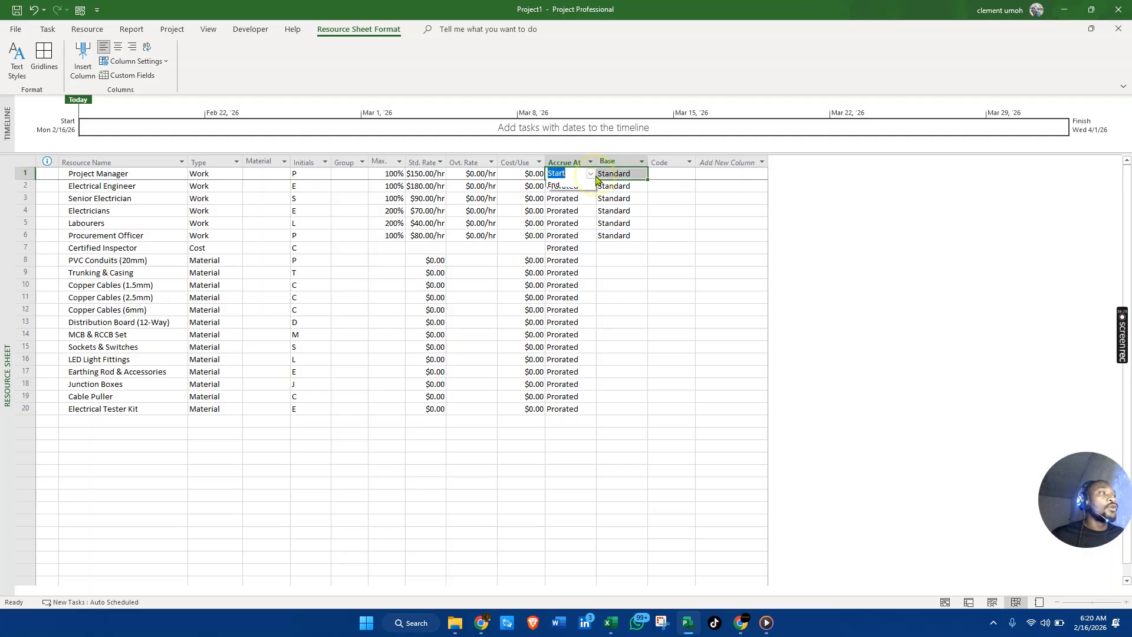
click(563, 199)
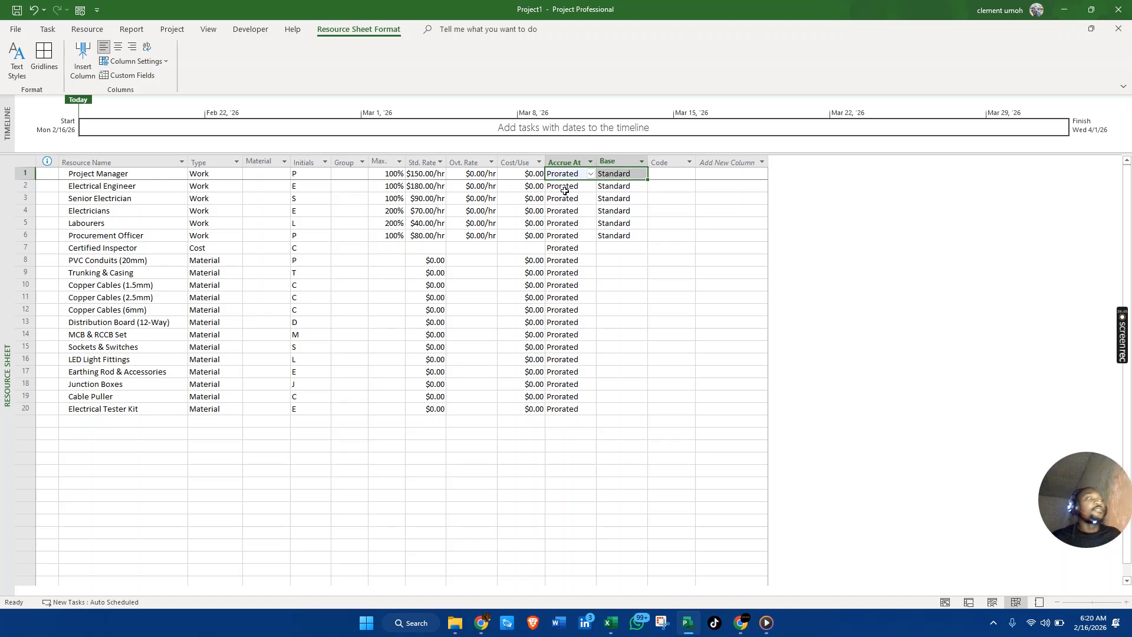
click(591, 173)
click(579, 201)
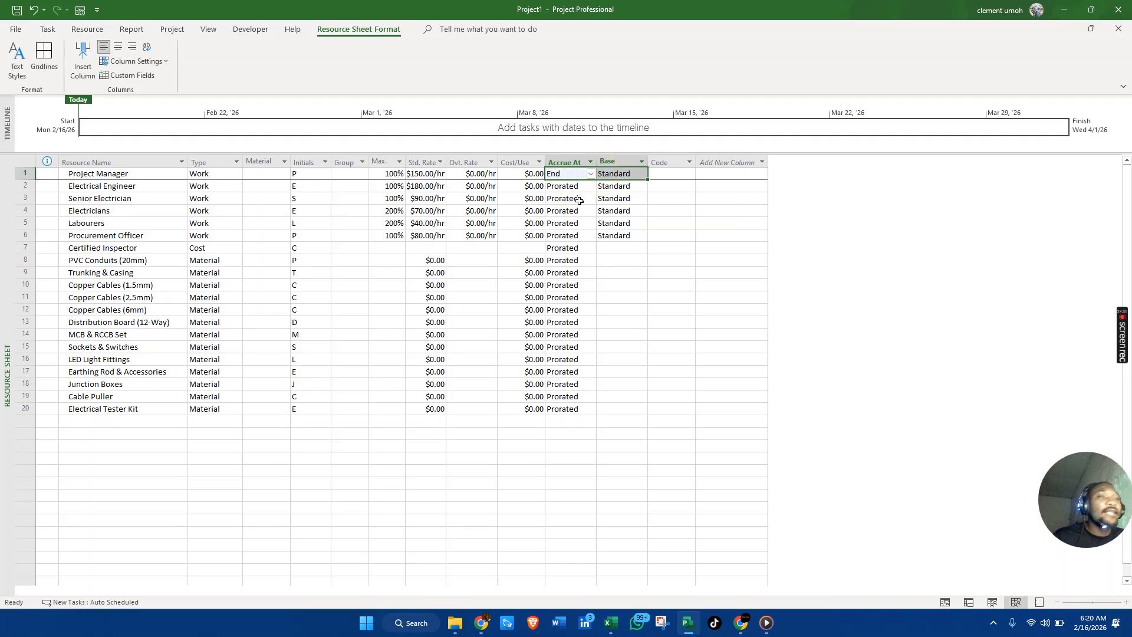
Set the Certified Inspector's cost accrual to End.
click(563, 248)
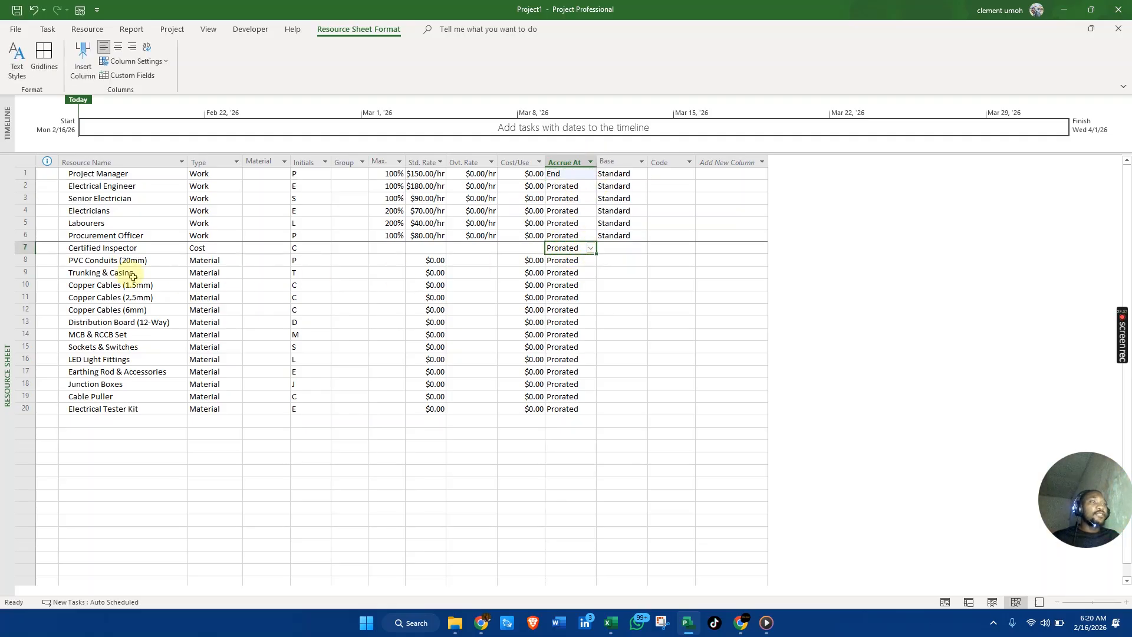
click(590, 248)
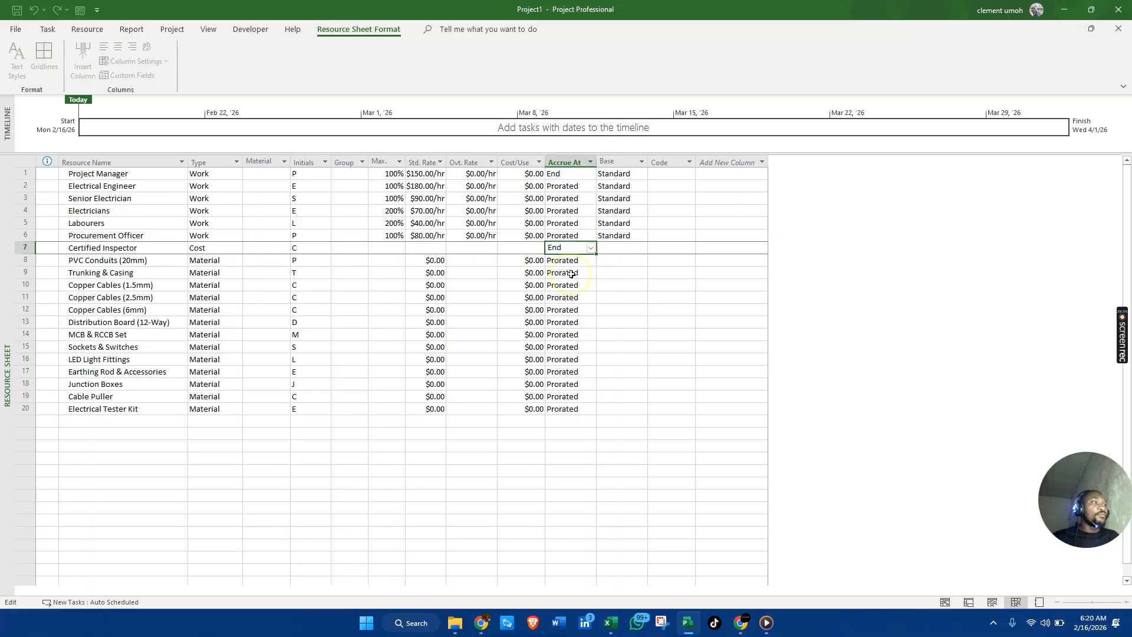
click(575, 276)
click(642, 272)
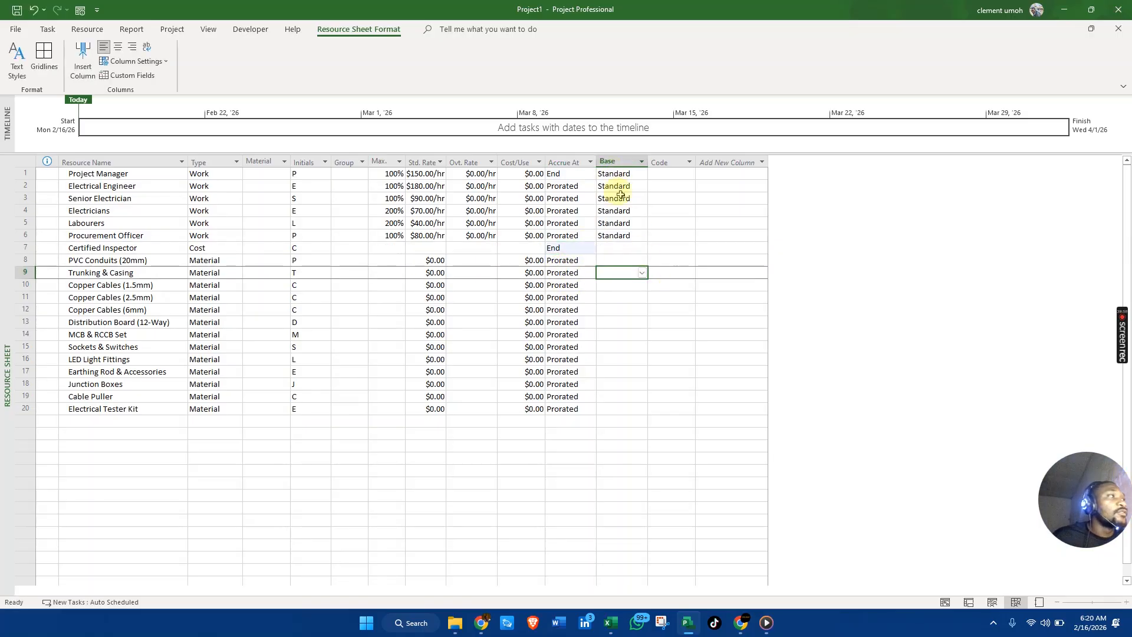
Examine the base calendar options available for the Project Manager without choosing a different one.
click(643, 173)
click(643, 173)
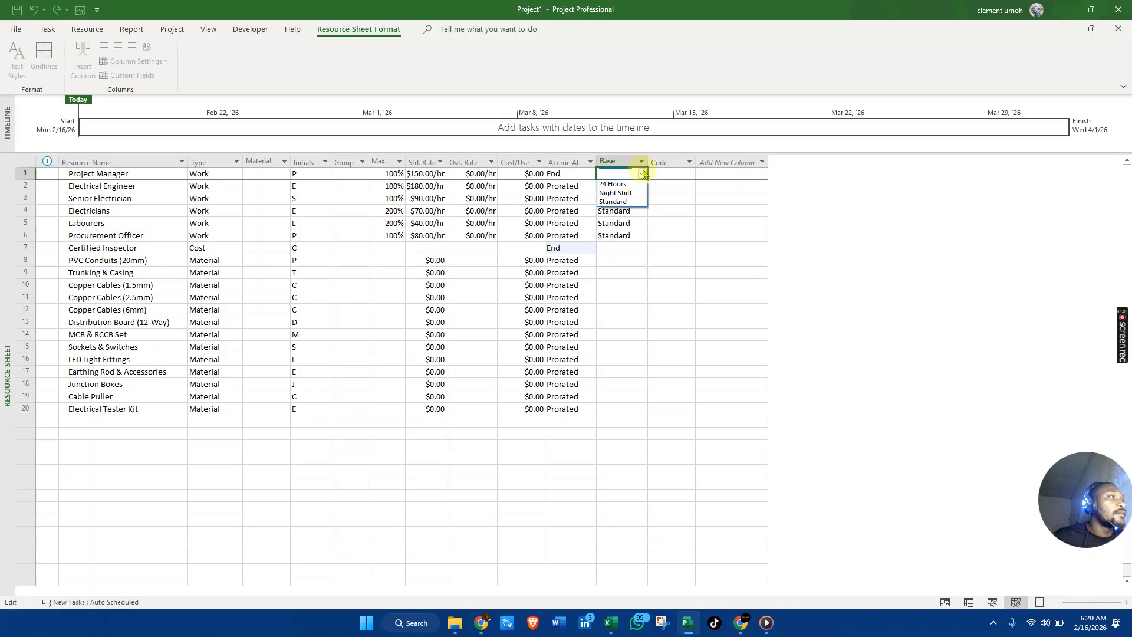
click(643, 173)
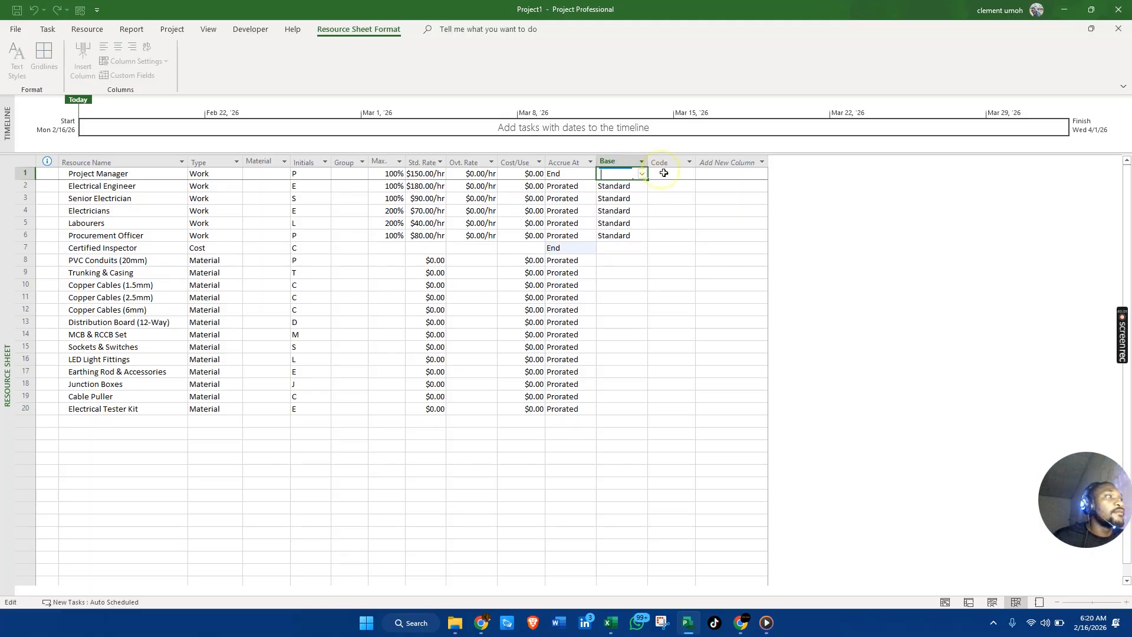
click(647, 199)
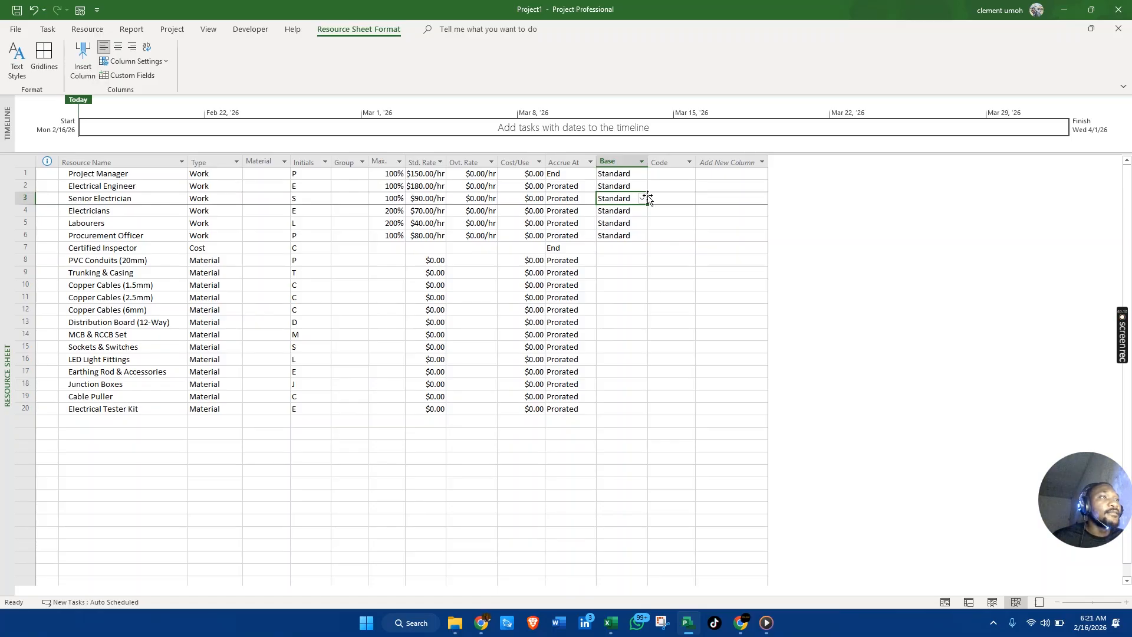
Copy the unit Lengths from Excel's Materials_Equipment sheet into Project as the material label for PVC Conduits (20mm) and Trunking & Casing.
click(266, 259)
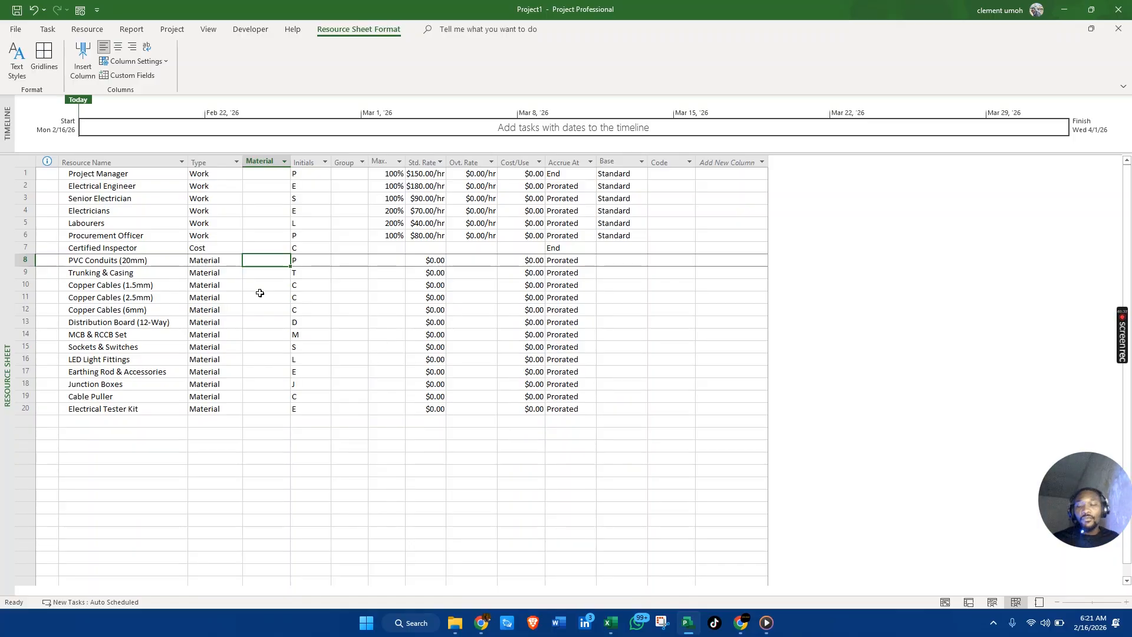
key(alt+Tab)
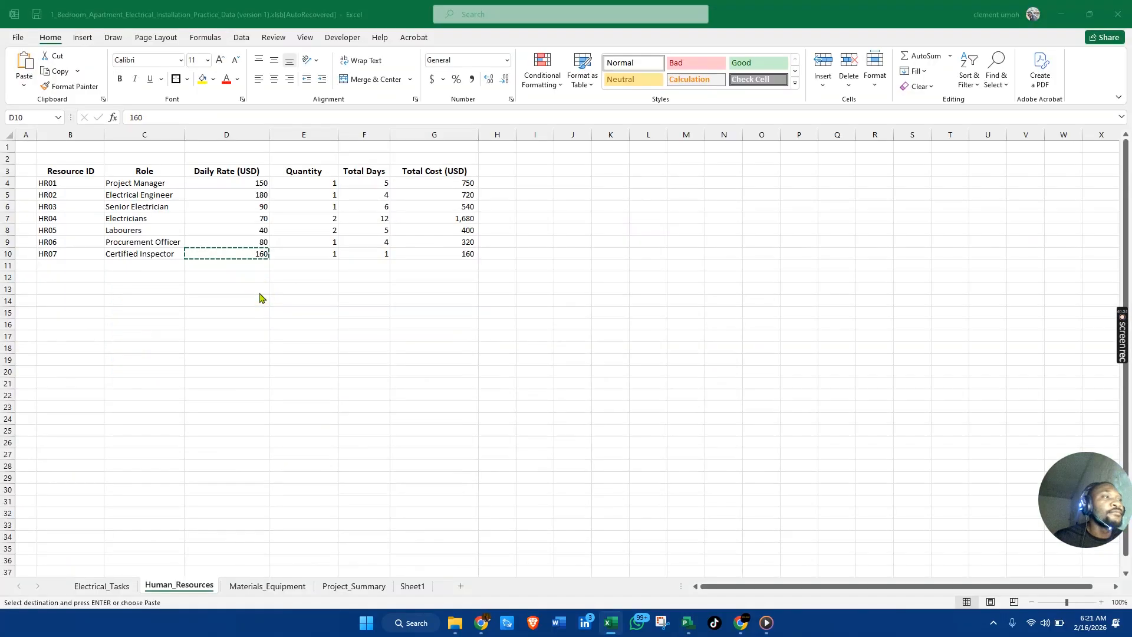
click(268, 585)
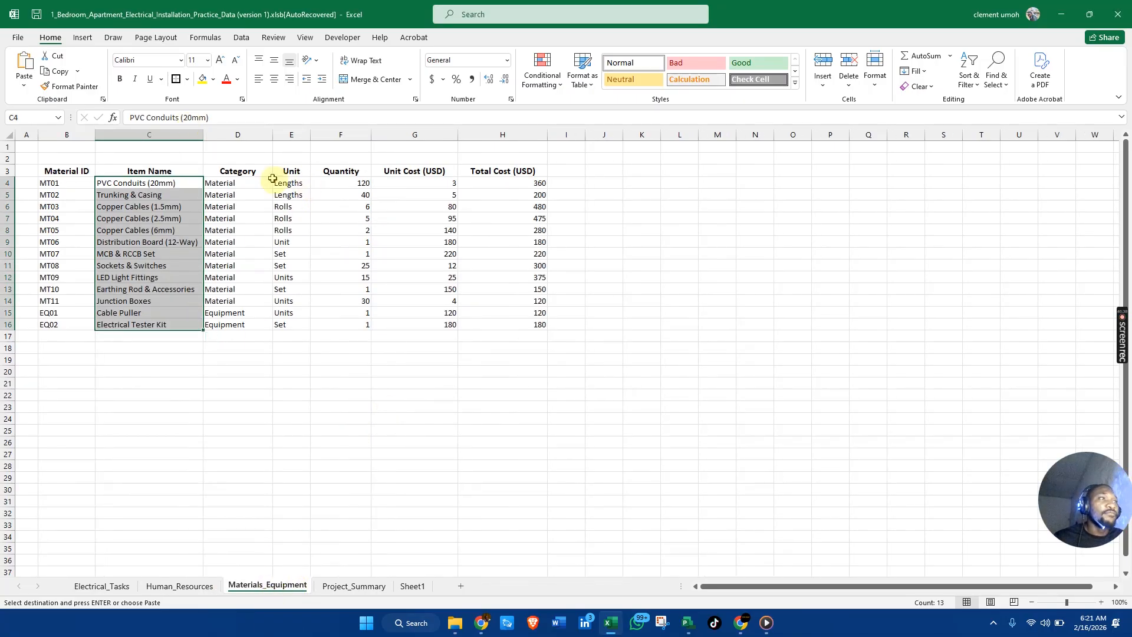
click(295, 194)
click(301, 183)
key(ctrl+c)
key(alt+Tab)
key(ctrl+v)
key(alt+Tab)
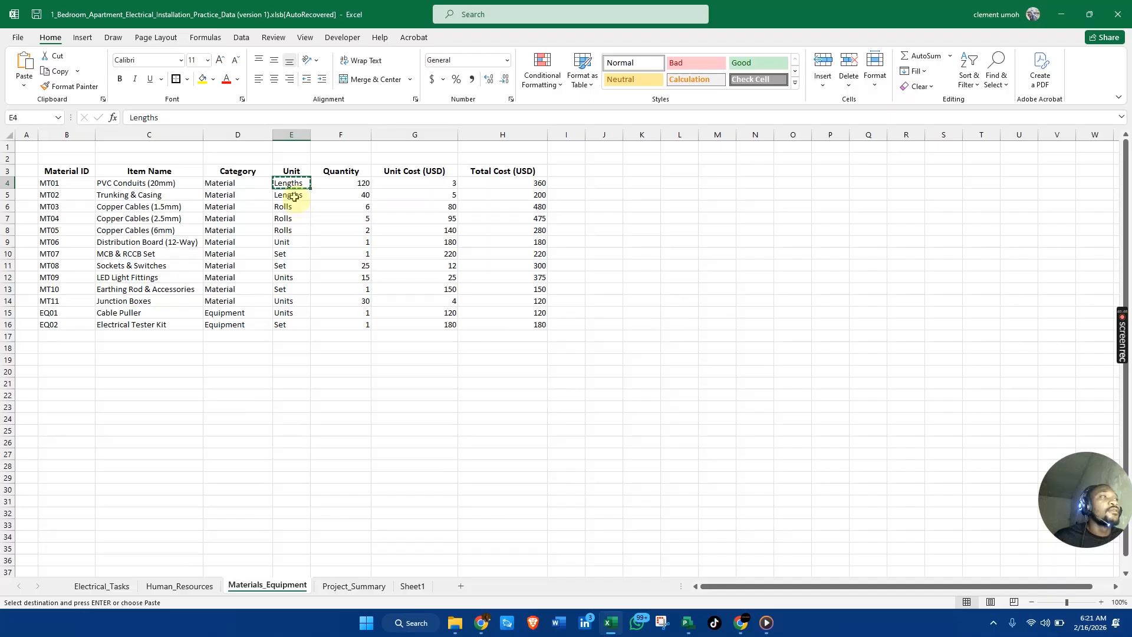
key(alt+Tab)
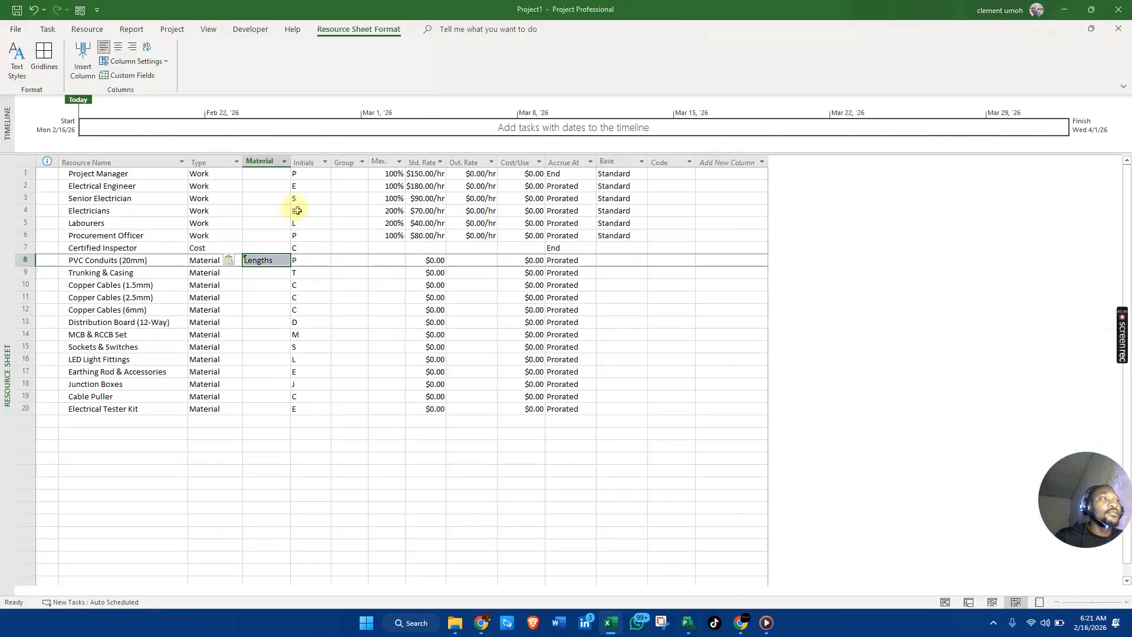
click(279, 274)
key(ctrl+v)
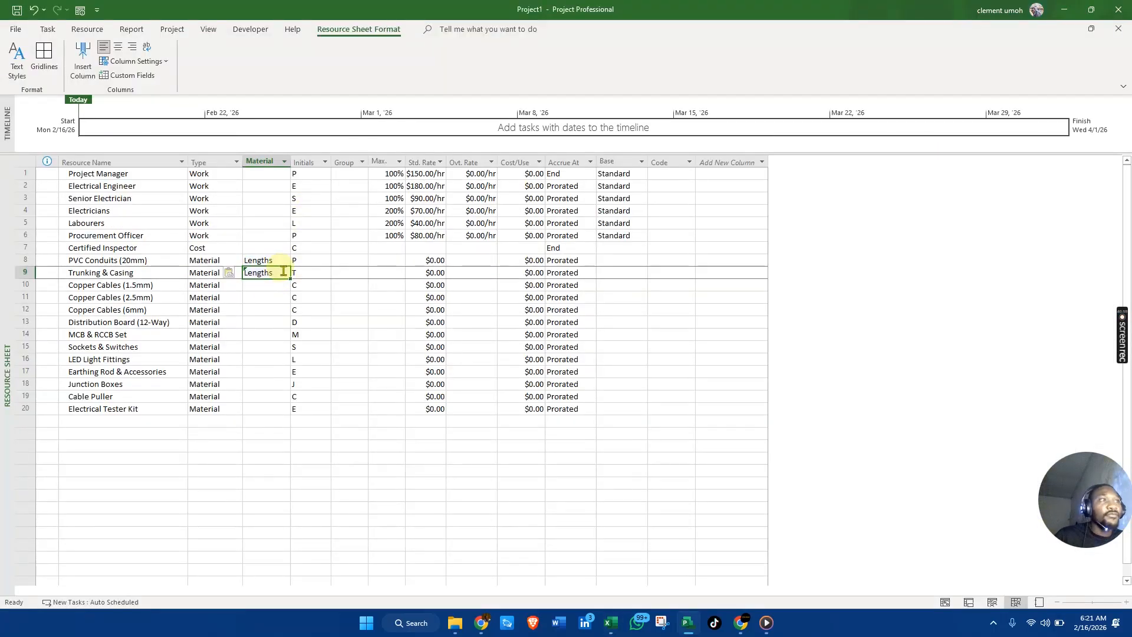
Copy all units from PVC Conduits (20mm) to Electrical Tester Kit in Excel's Materials_Equipment sheet into the Material column of Project's resource sheet.
key(alt+Tab)
drag(291, 184, 289, 319)
key(ctrl+c)
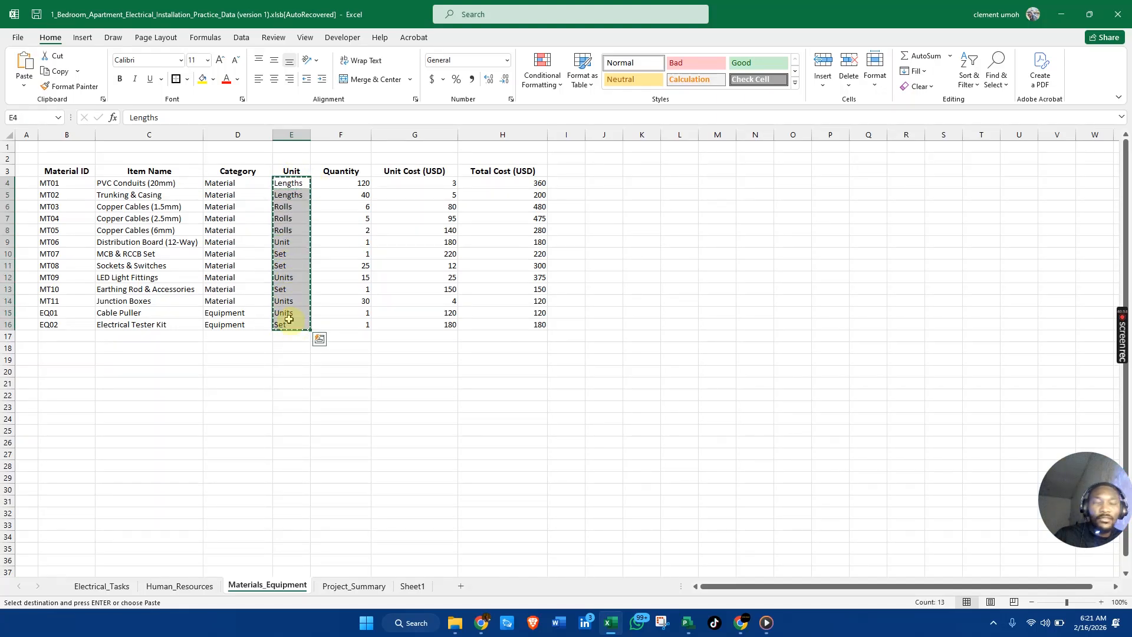
key(alt+Tab)
drag(262, 263, 262, 407)
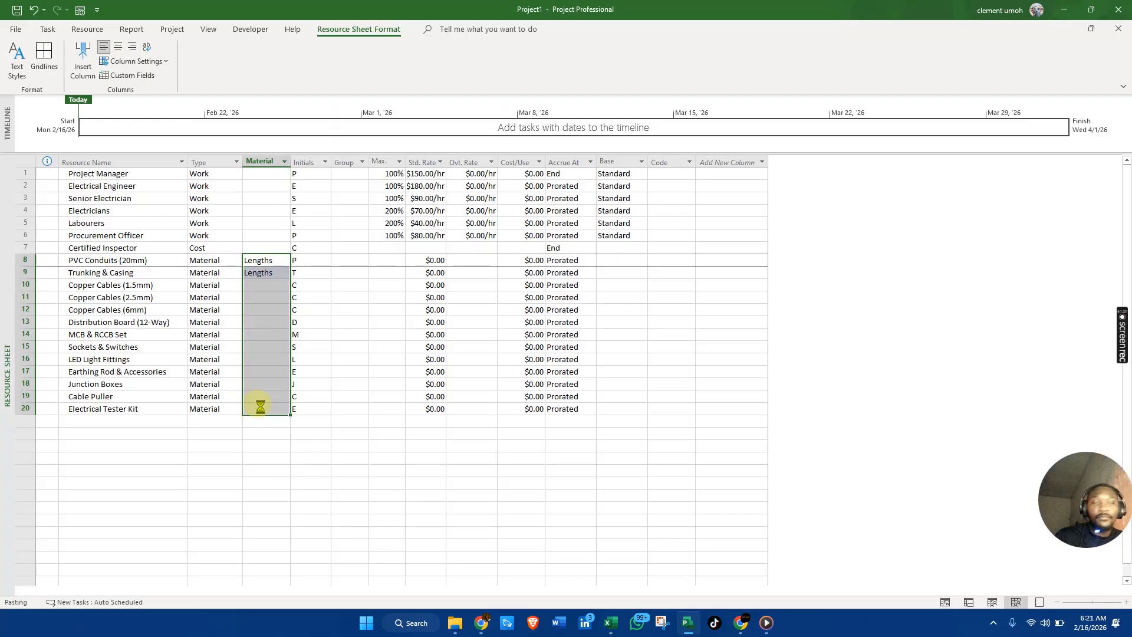
key(ctrl+v)
click(341, 347)
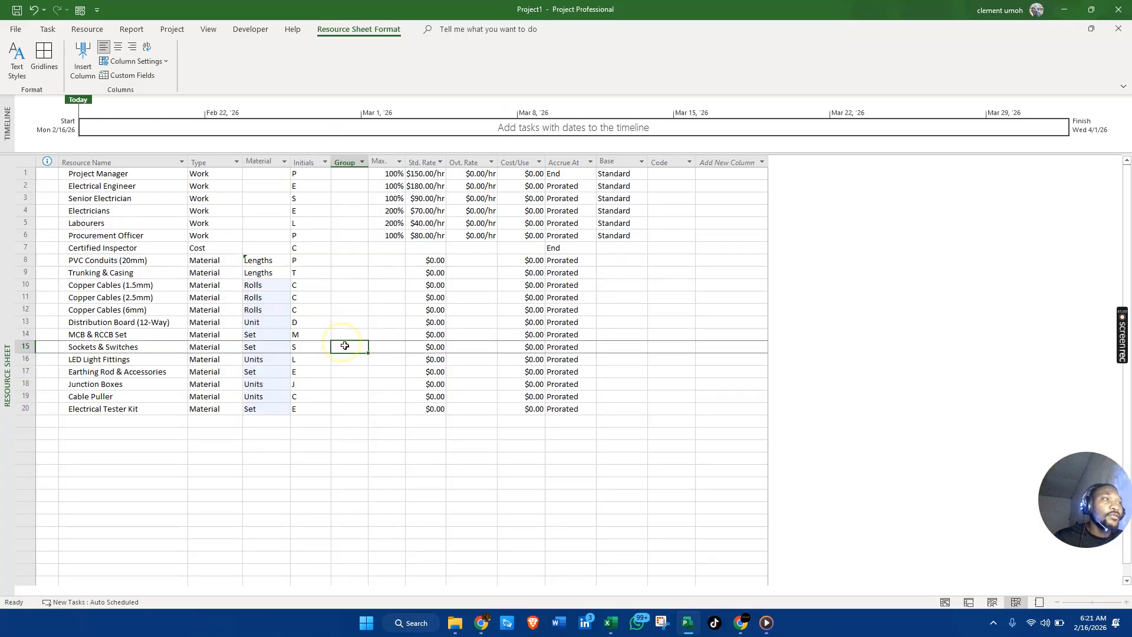
Try to enter material labels for the Senior Electrician, Labourers and Certified Inspector.
click(280, 202)
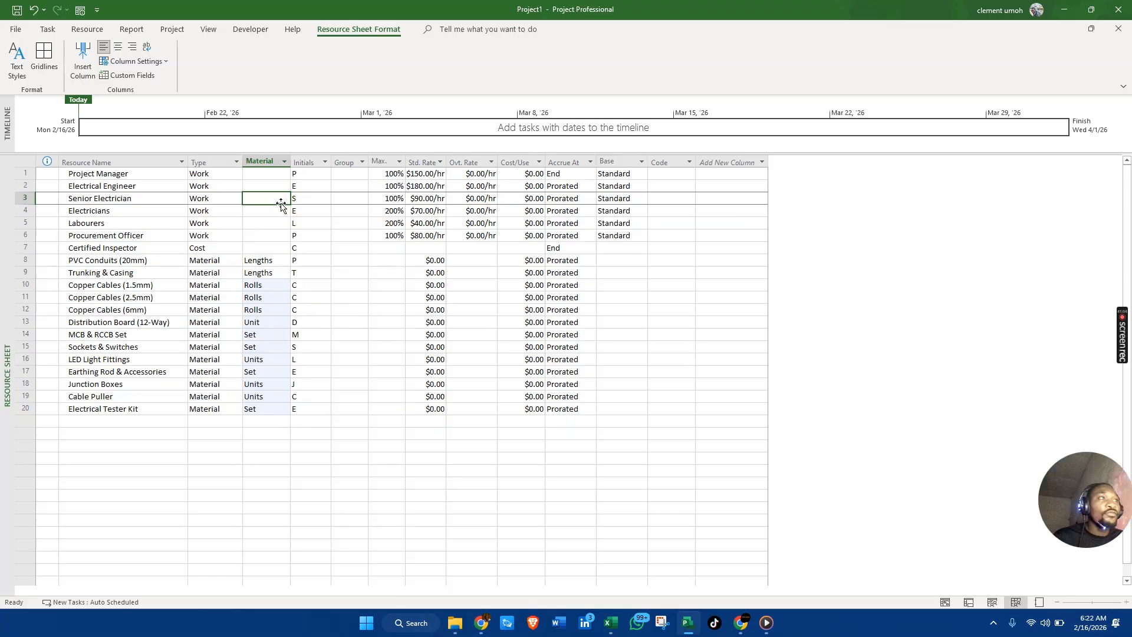
click(254, 260)
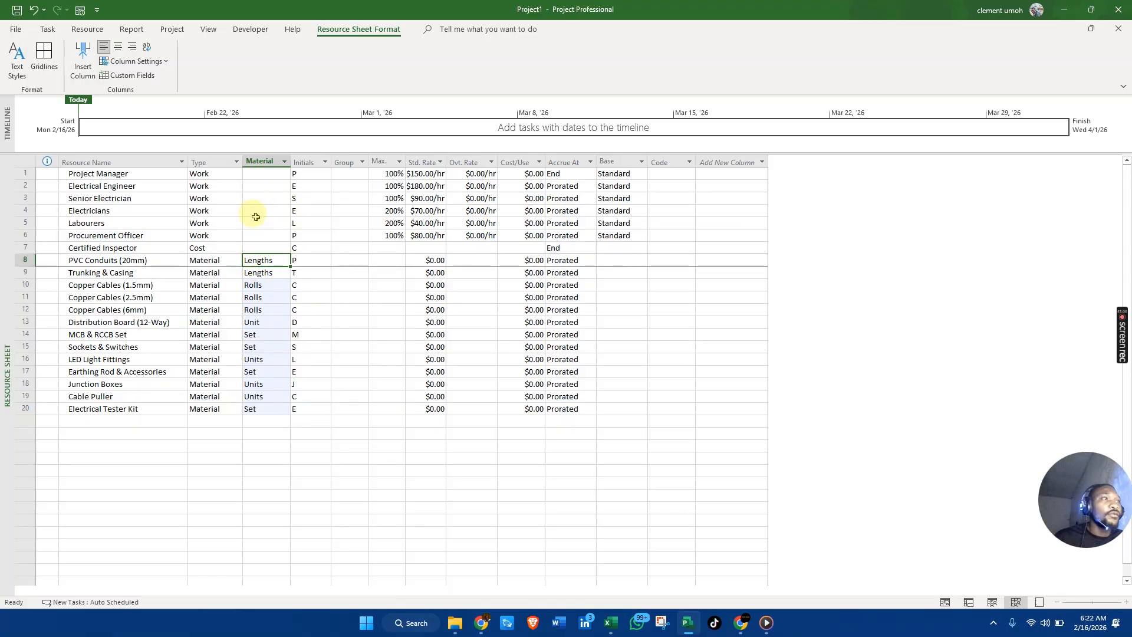
click(269, 199)
key(ctrl+v)
click(281, 224)
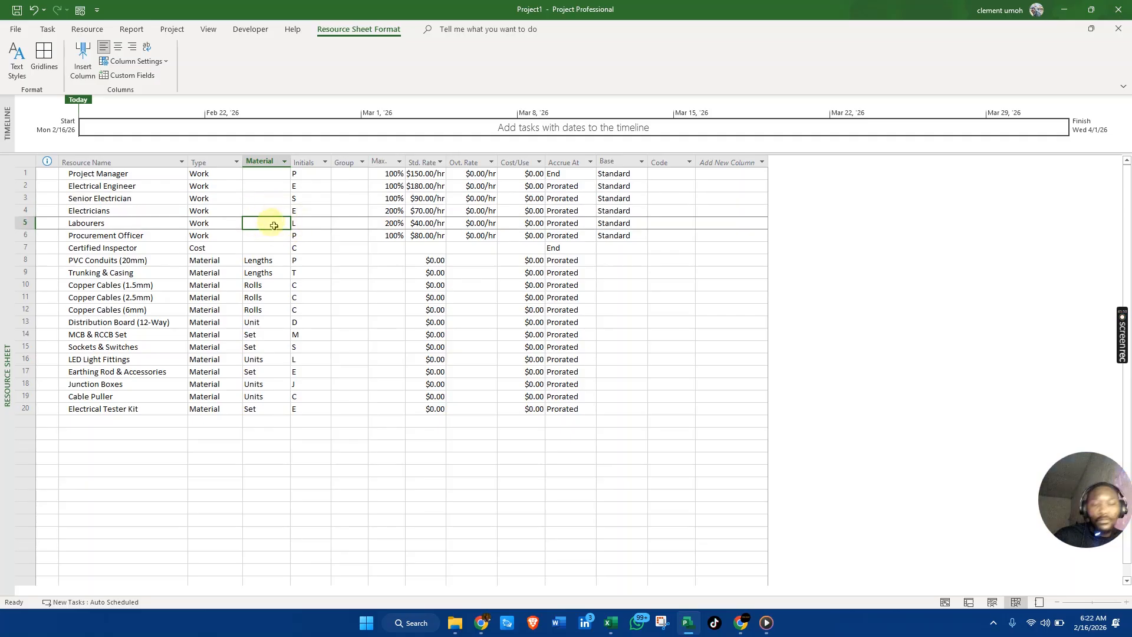
key(ctrl+v)
click(260, 237)
click(260, 248)
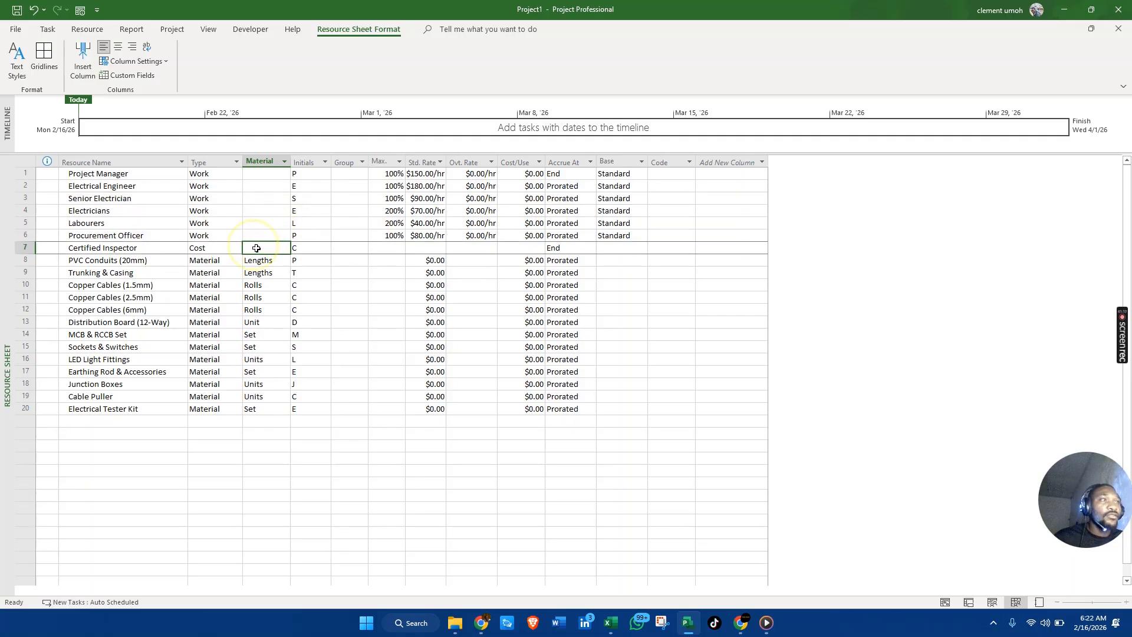
key(ctrl+v)
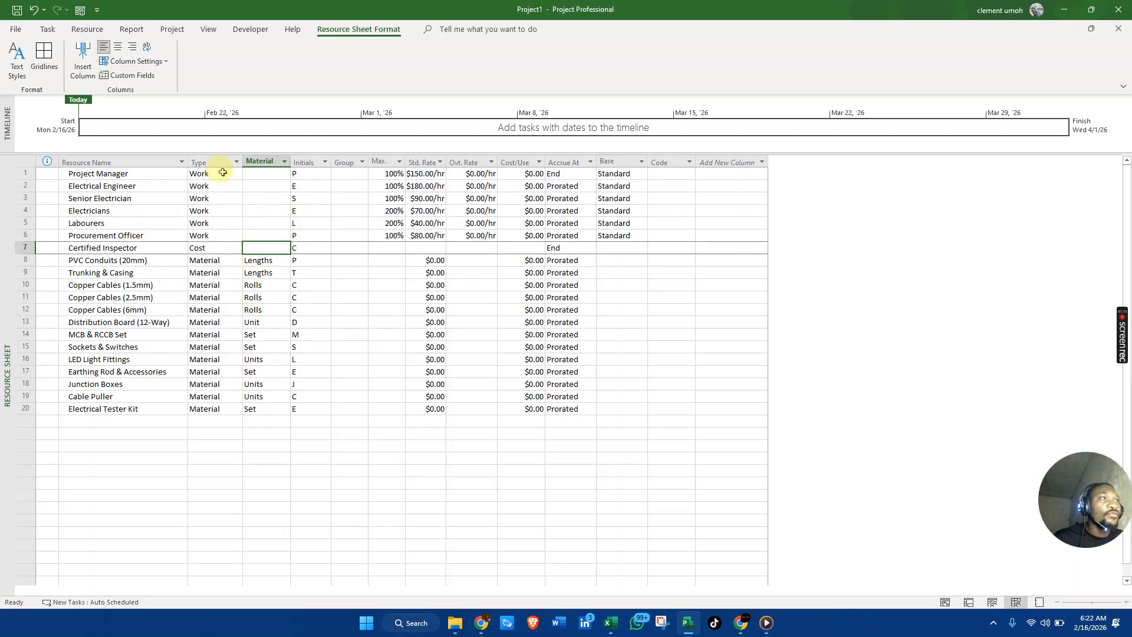
click(274, 207)
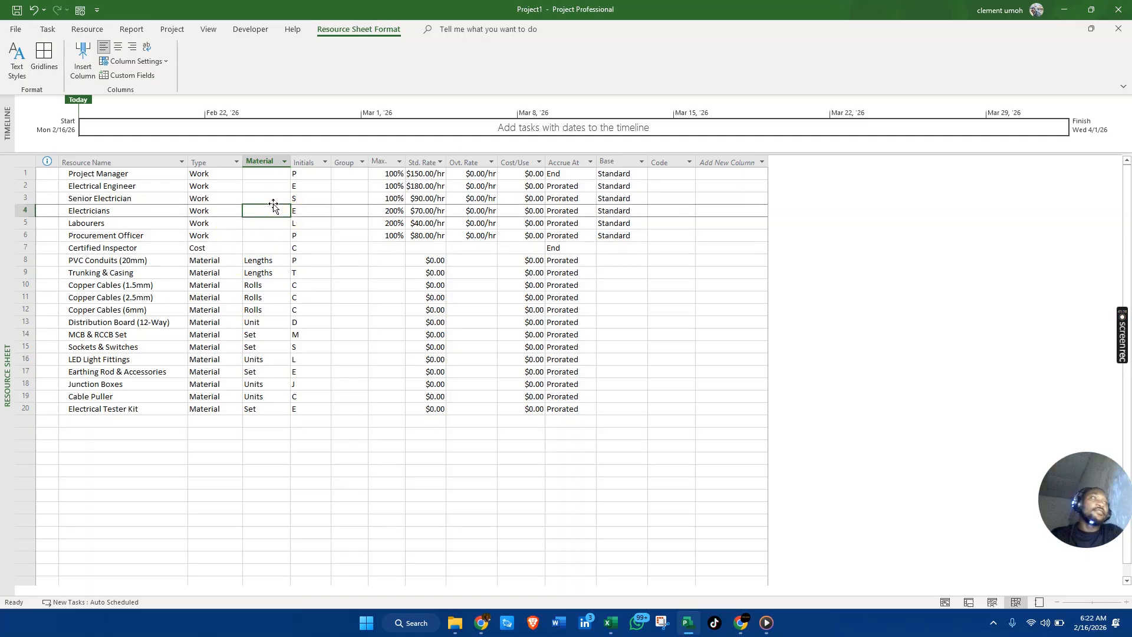
click(274, 310)
key(Right)
key(Down)
key(Down)
key(Down)
key(Down)
key(Down)
key(Down)
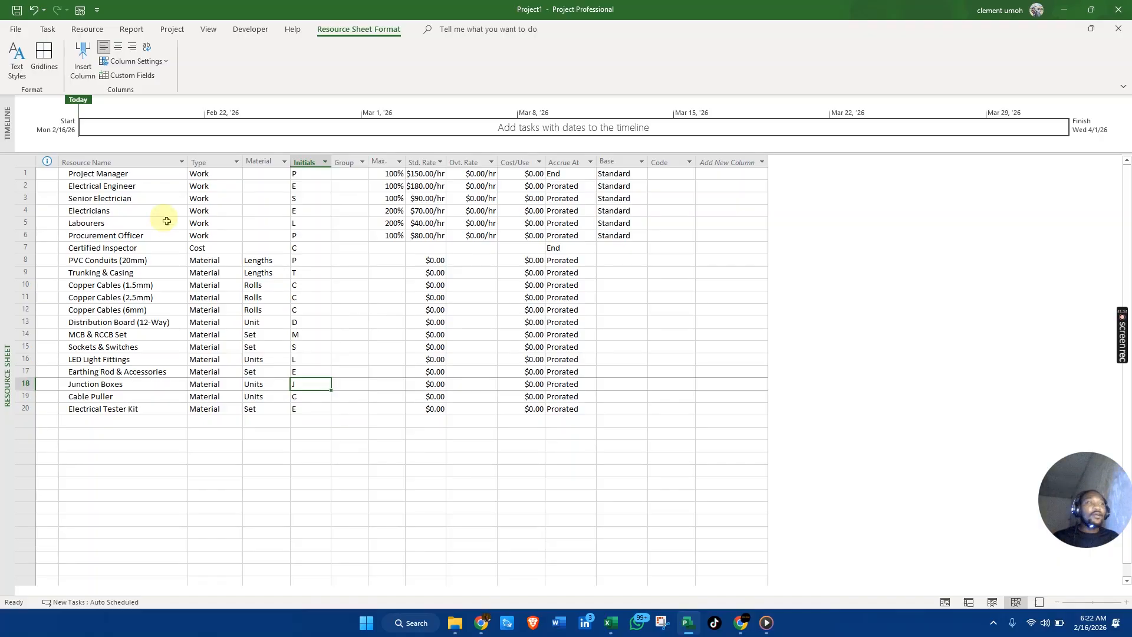
Switch from the resource sheet to the Gantt Chart view.
right_click(10, 213)
click(41, 232)
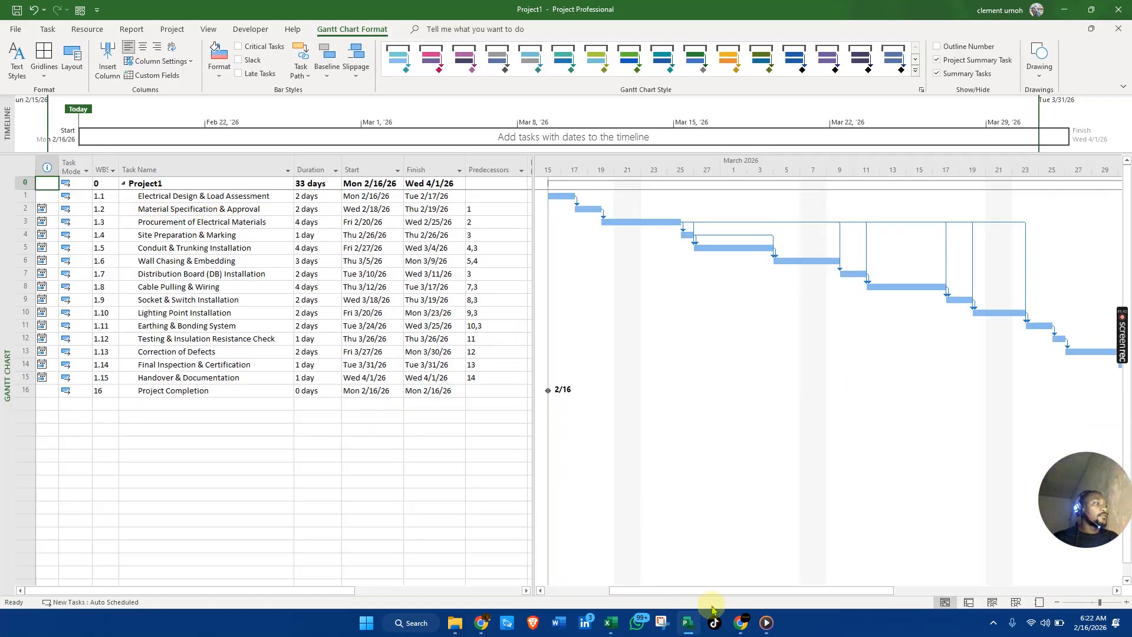
drag(713, 594, 712, 624)
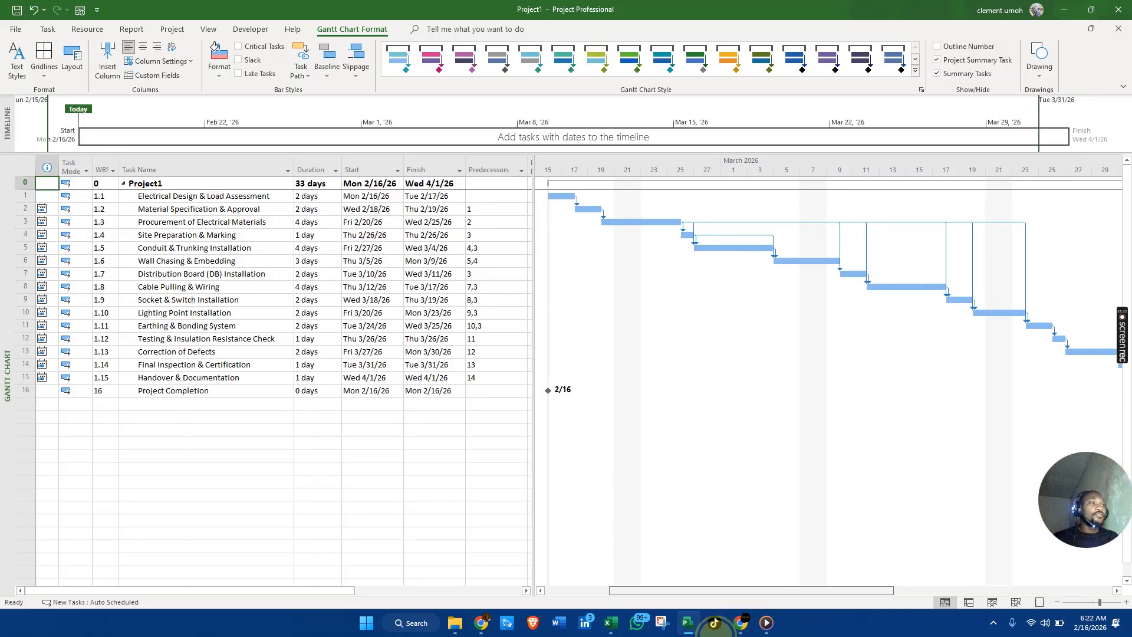
Look at the resources section of the Site Preparation & Marking task's information, then close it without changes.
click(422, 236)
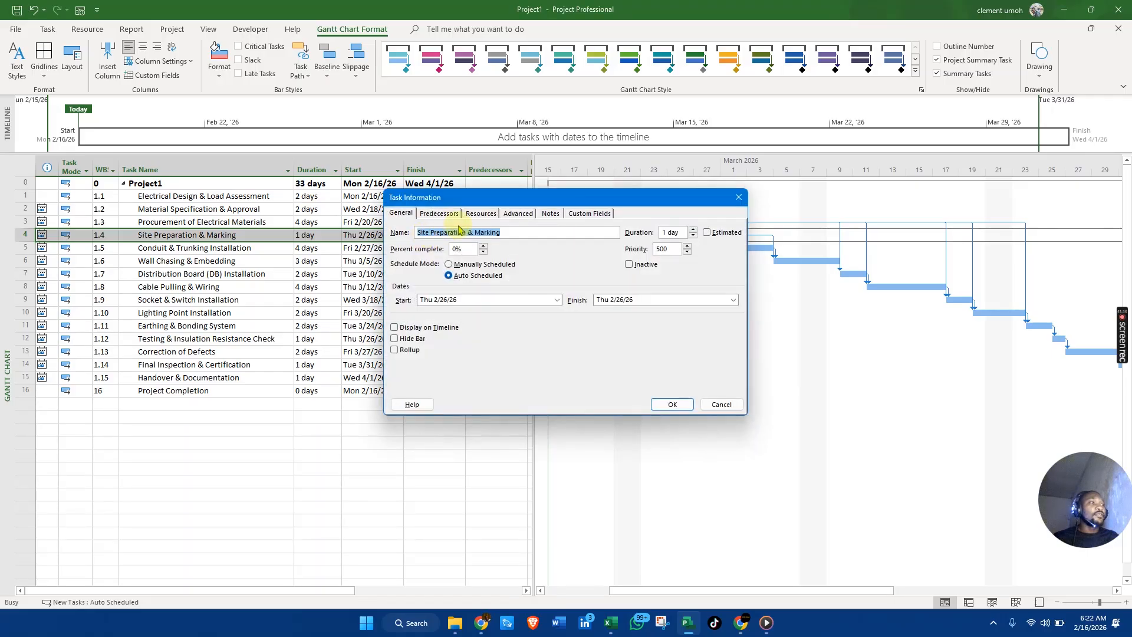
click(468, 216)
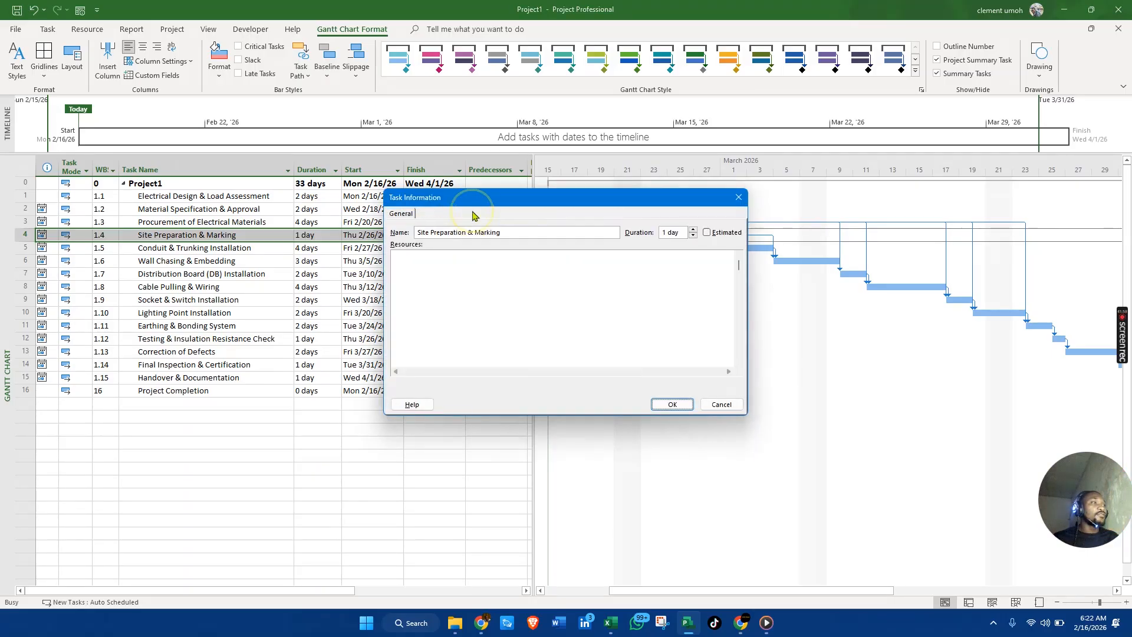
click(738, 197)
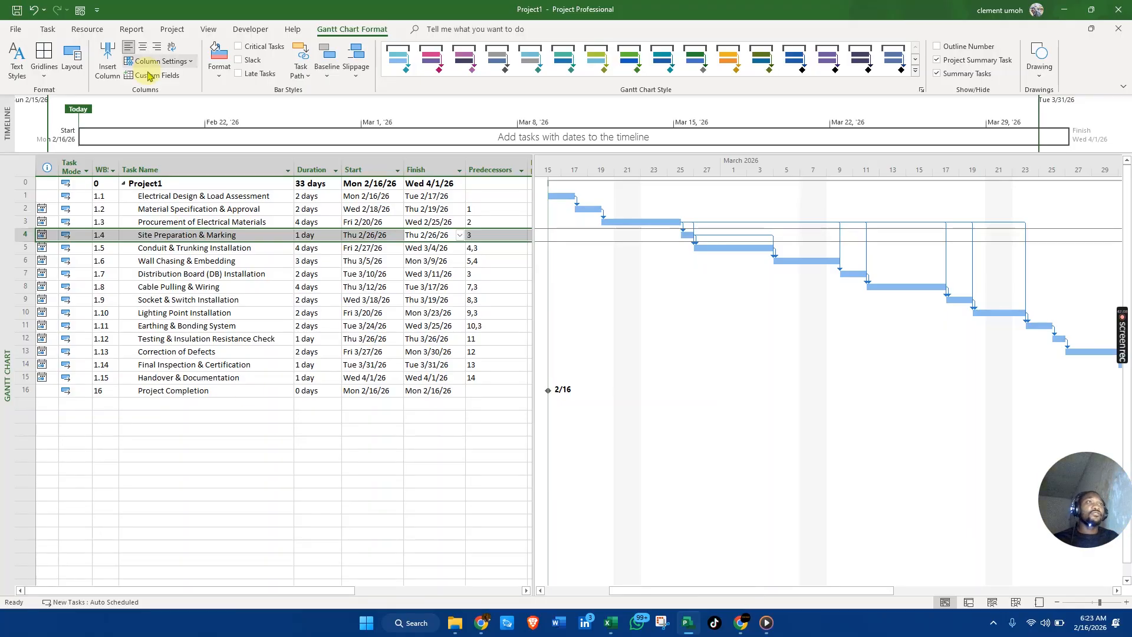
Open the Assign Resources dialog and move it over the Gantt bars so the task list stays accessible.
click(94, 32)
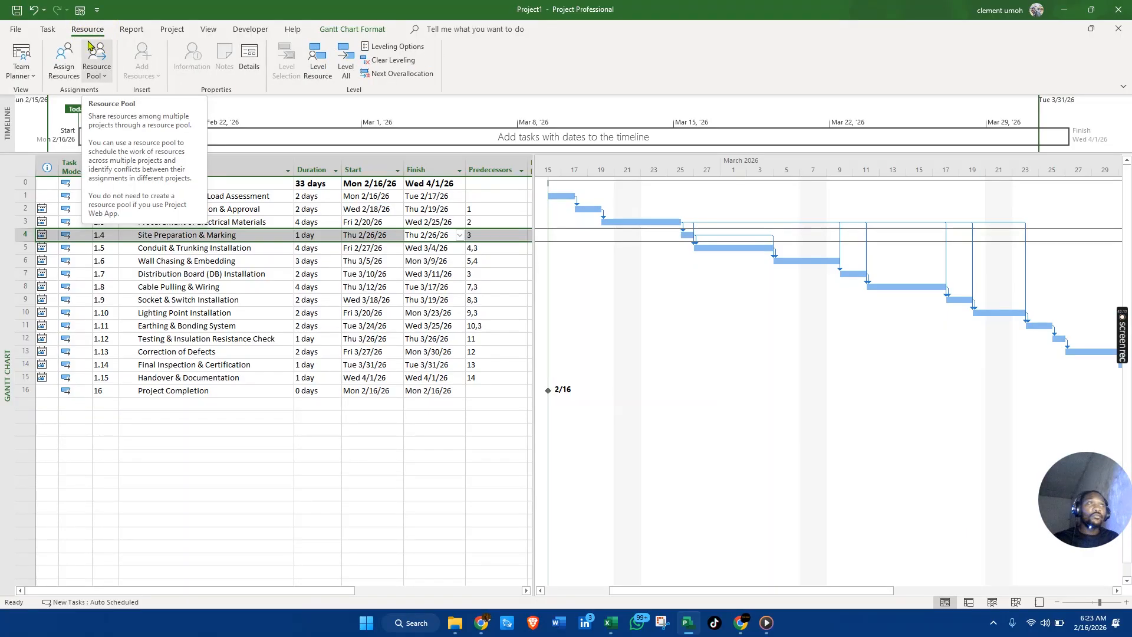
click(65, 59)
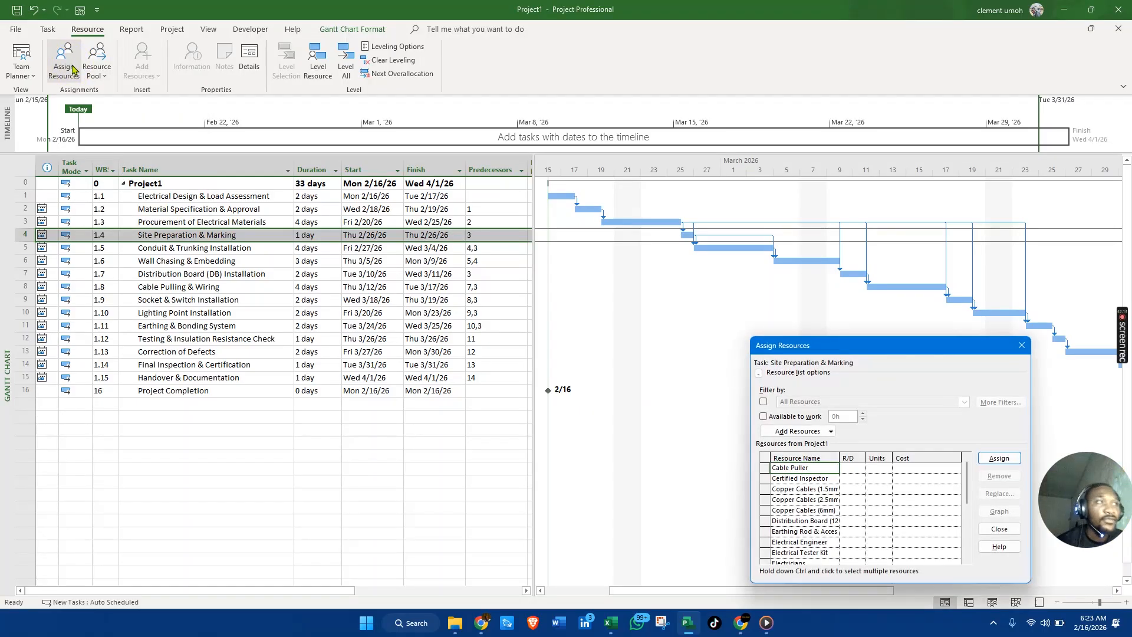
drag(924, 351, 807, 221)
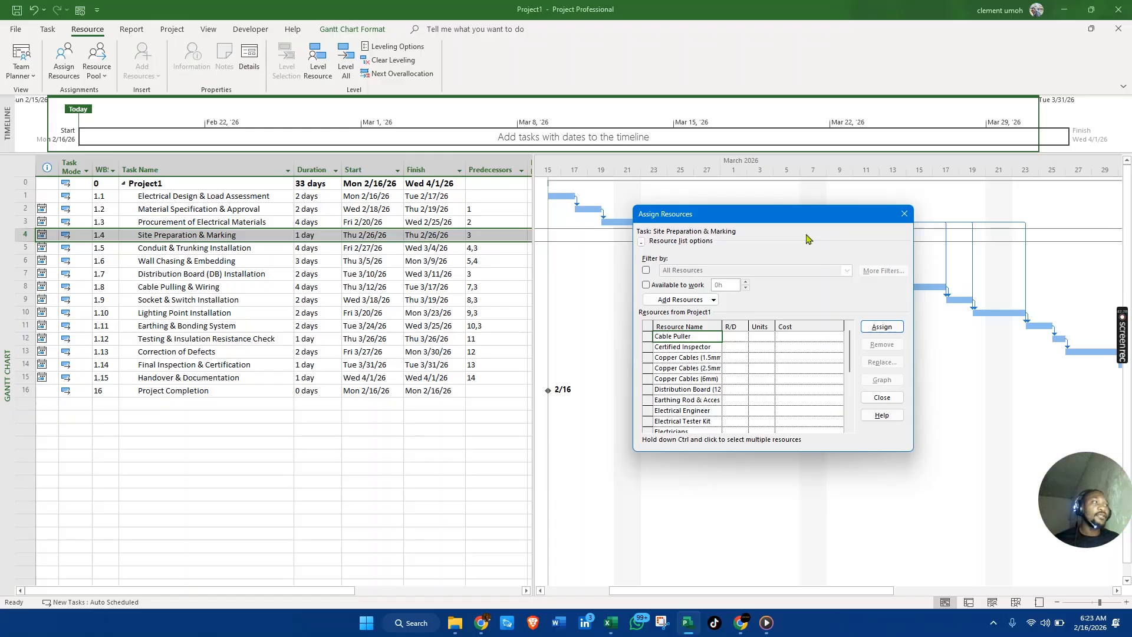
click(349, 365)
click(267, 342)
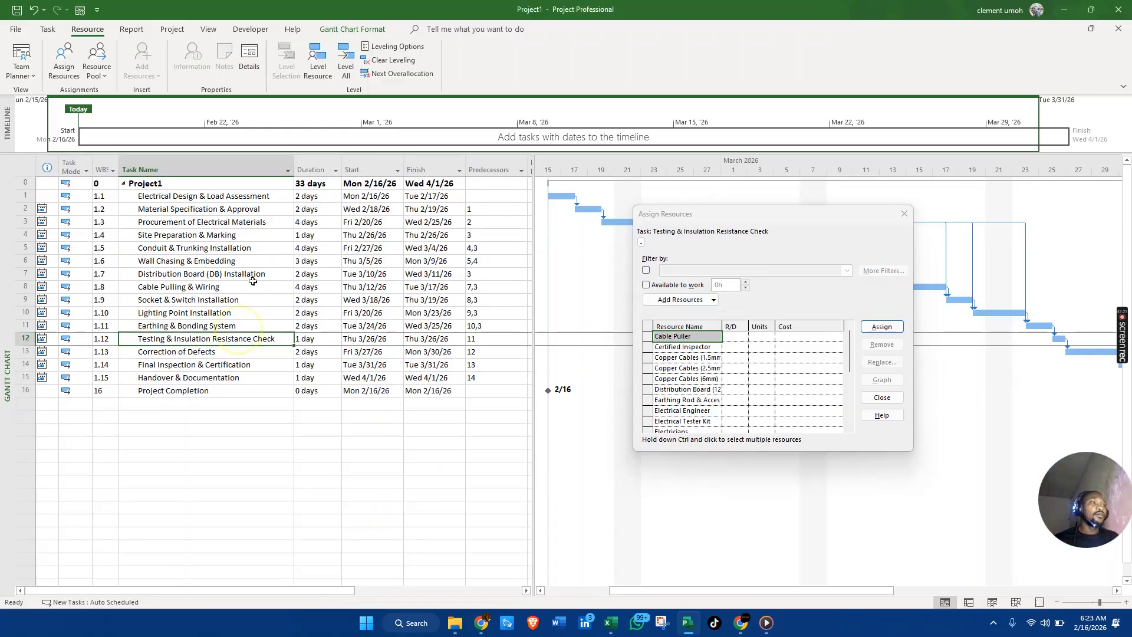
click(252, 275)
click(184, 406)
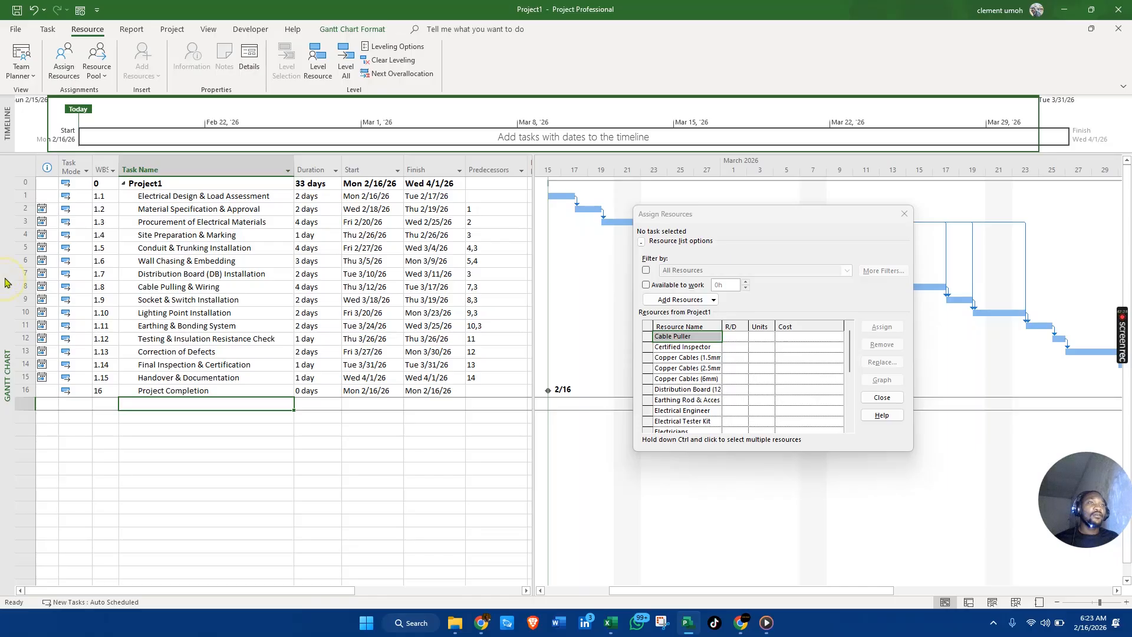
right_click(4, 282)
click(26, 321)
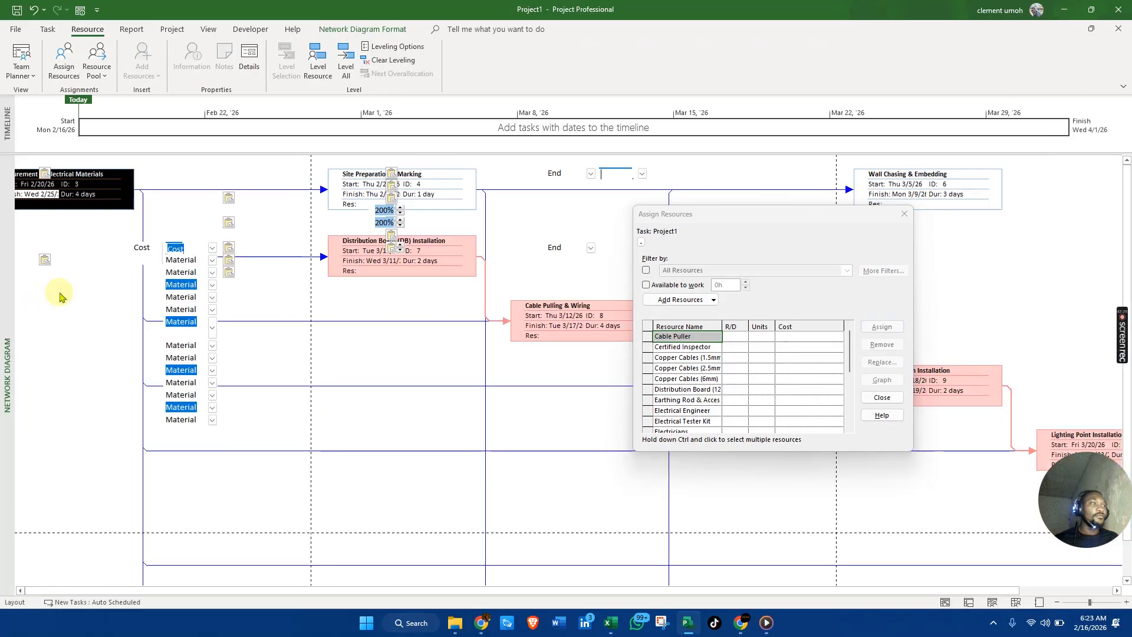
right_click(9, 248)
click(40, 267)
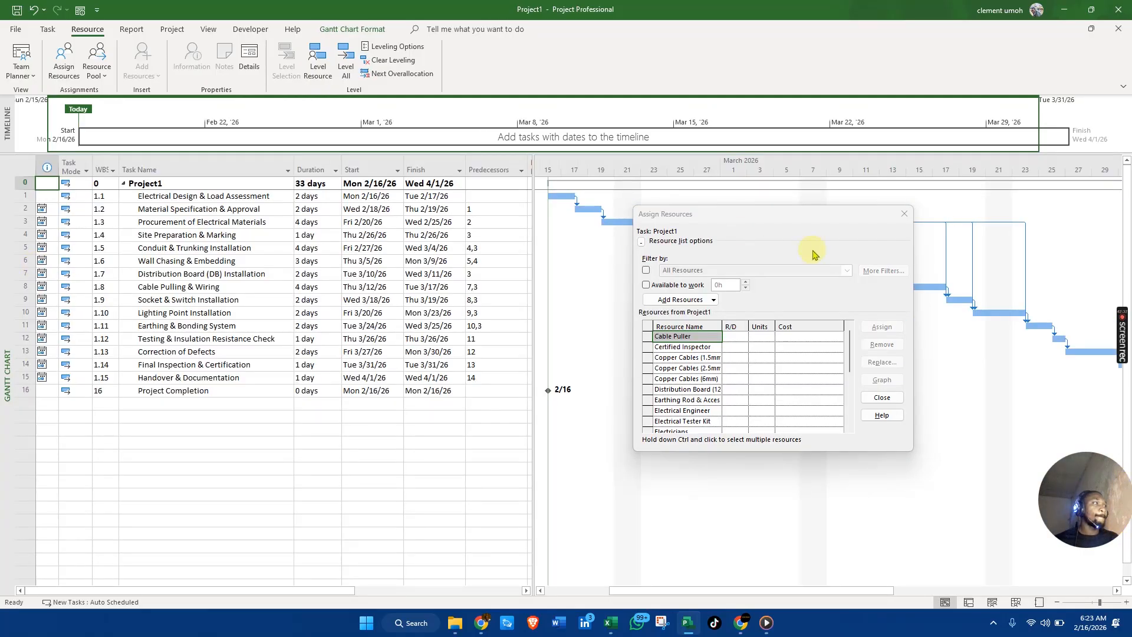
click(21, 168)
right_click(21, 168)
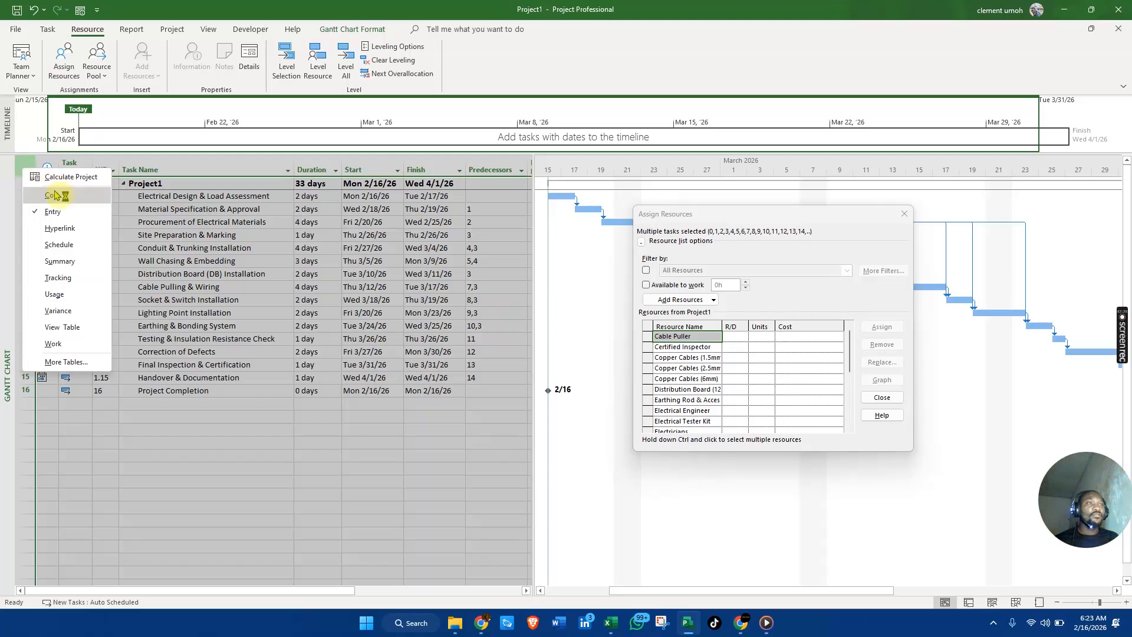
key(Escape)
click(131, 263)
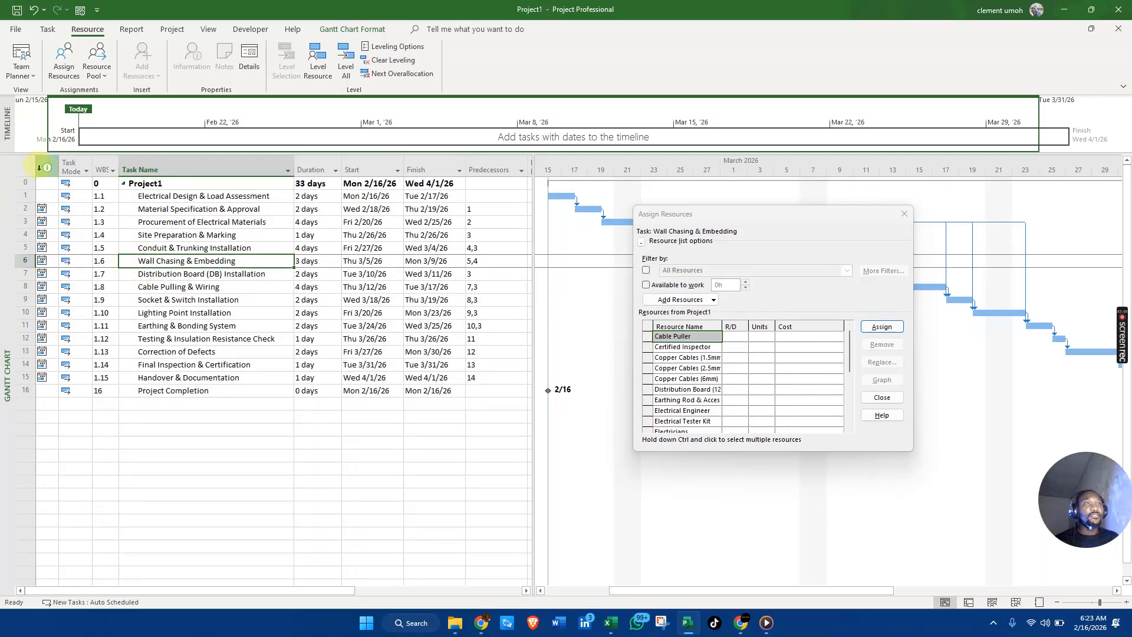
Display the Cost table in the Gantt Chart view and widen its Task Name column to fit the task names.
click(29, 175)
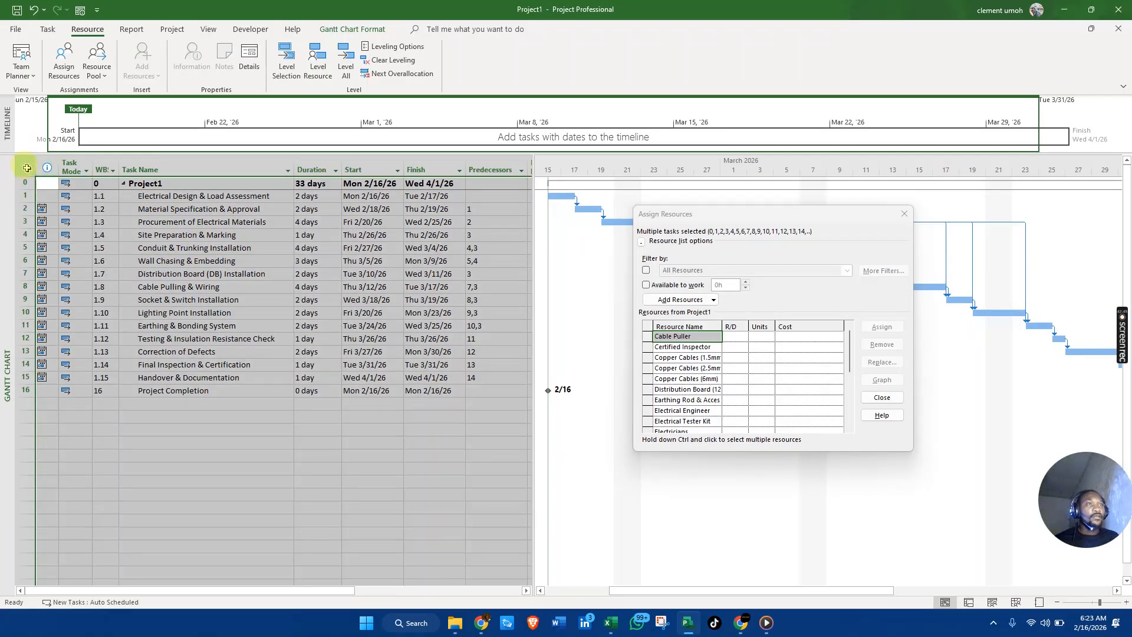
right_click(27, 168)
click(71, 194)
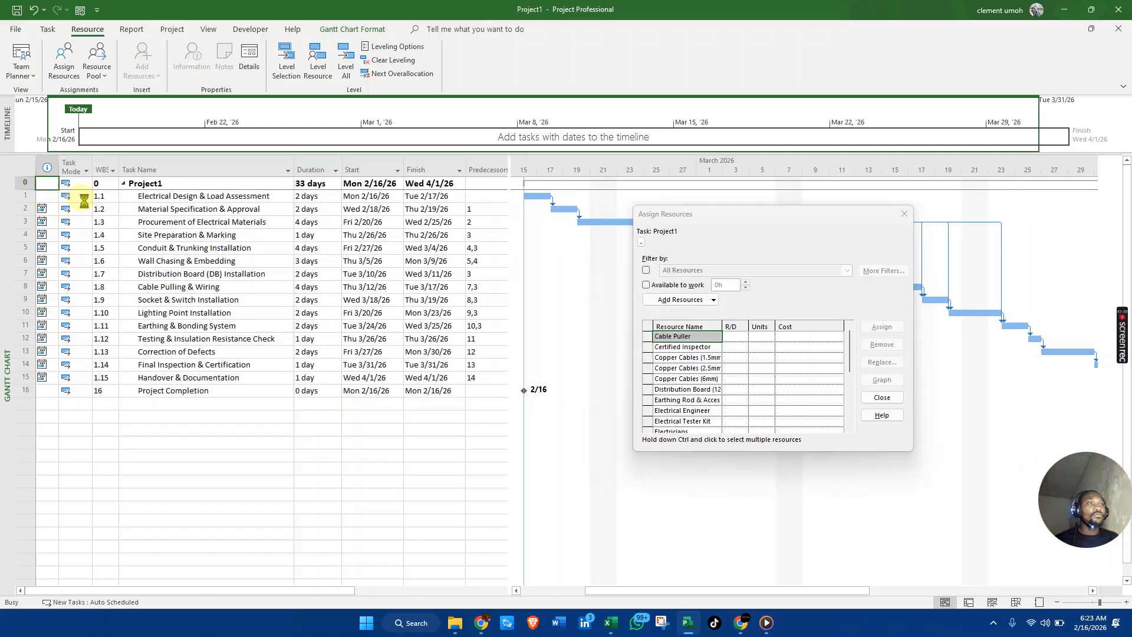
click(339, 222)
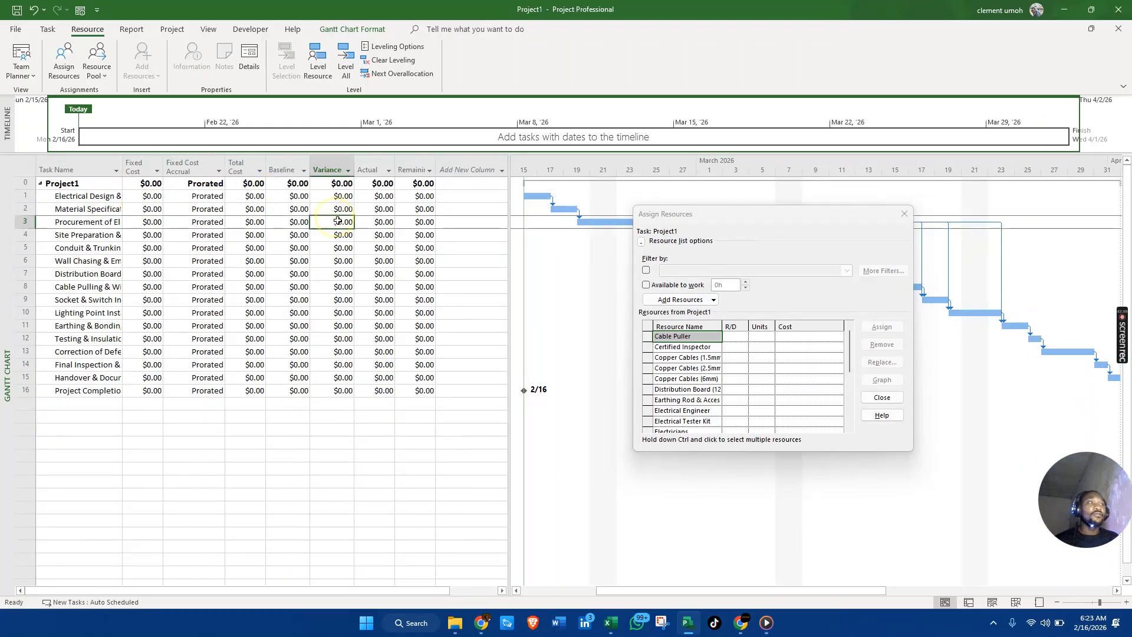
drag(162, 176, 175, 187)
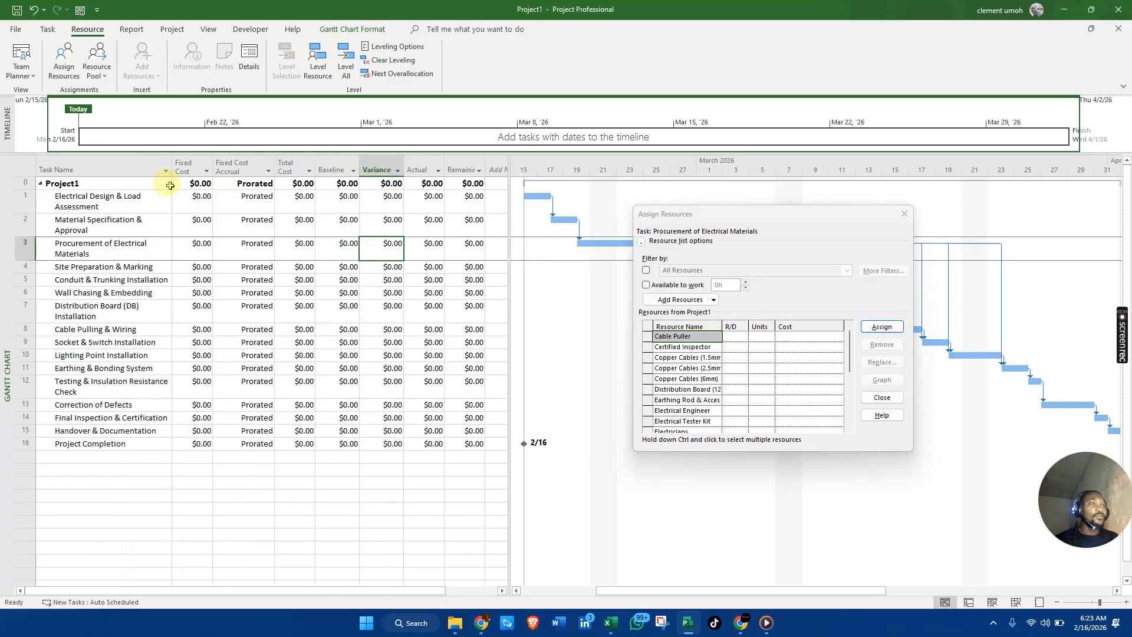
click(182, 168)
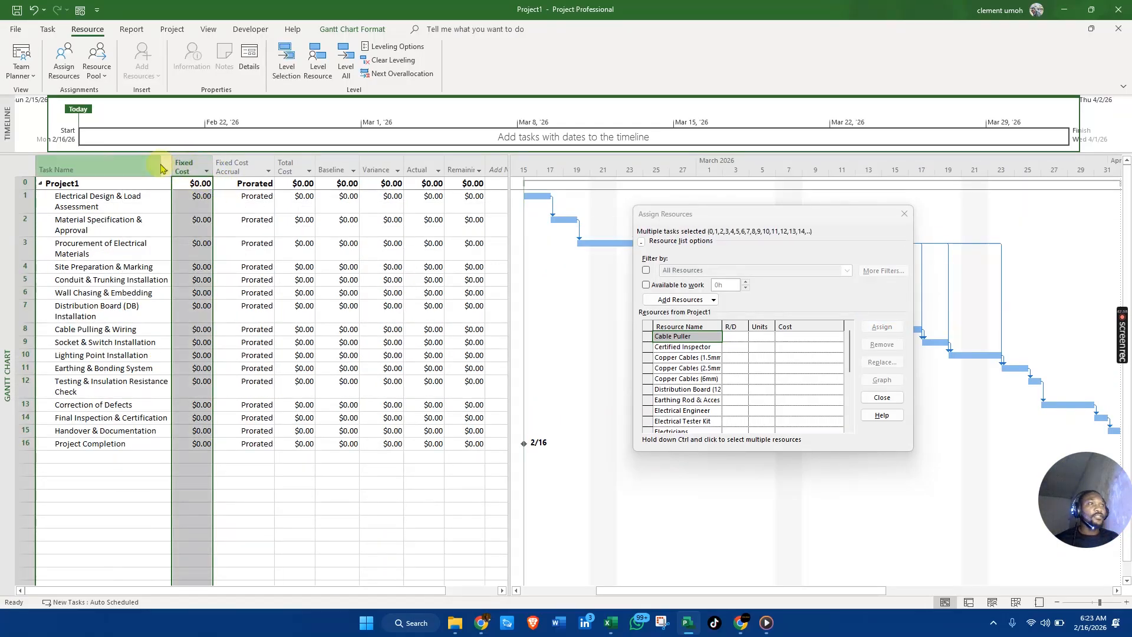
Widen the Task Name column and the table area to show all cost columns, and review Total Cost, Variance, Actual and Remaining.
mouse_move(213, 177)
mouse_down()
mouse_move(228, 184)
mouse_move(207, 197)
mouse_up()
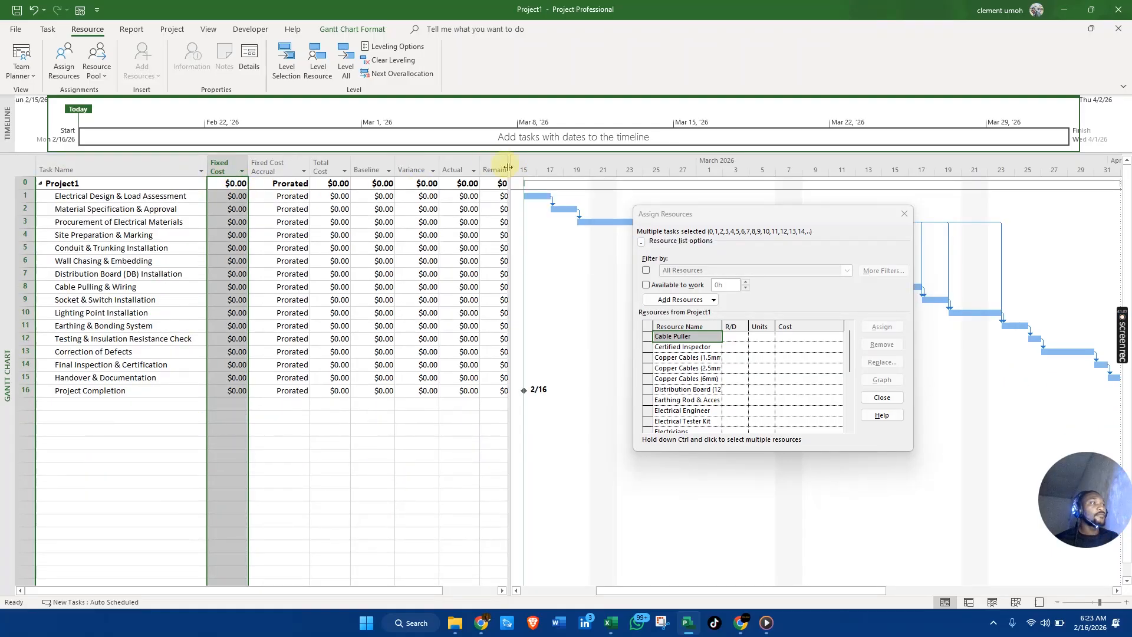
drag(508, 168, 554, 183)
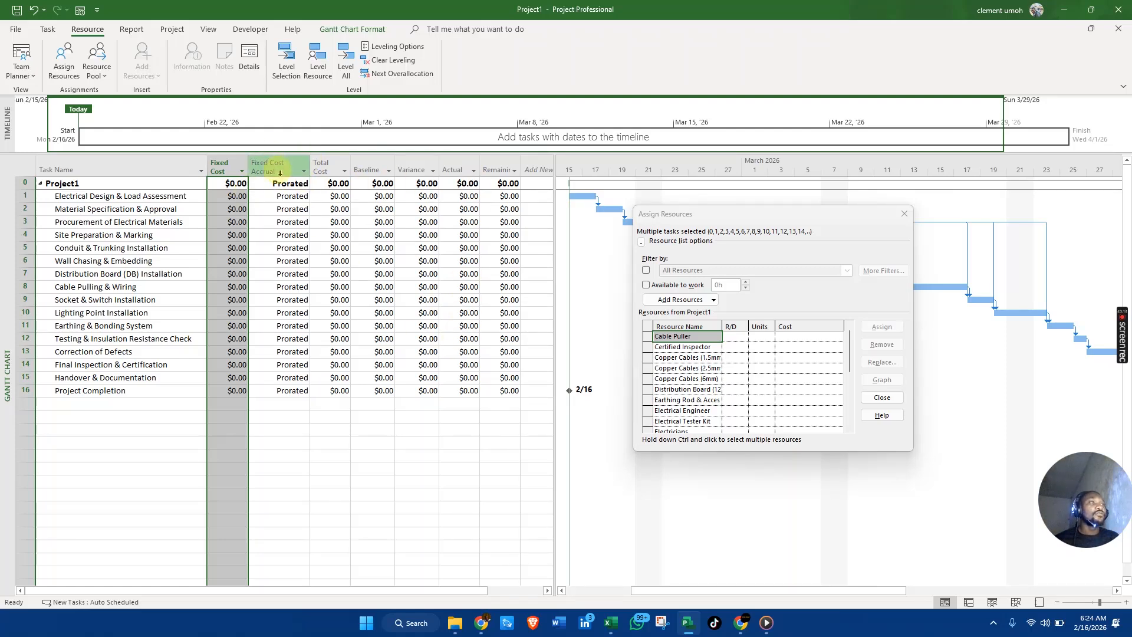
click(335, 161)
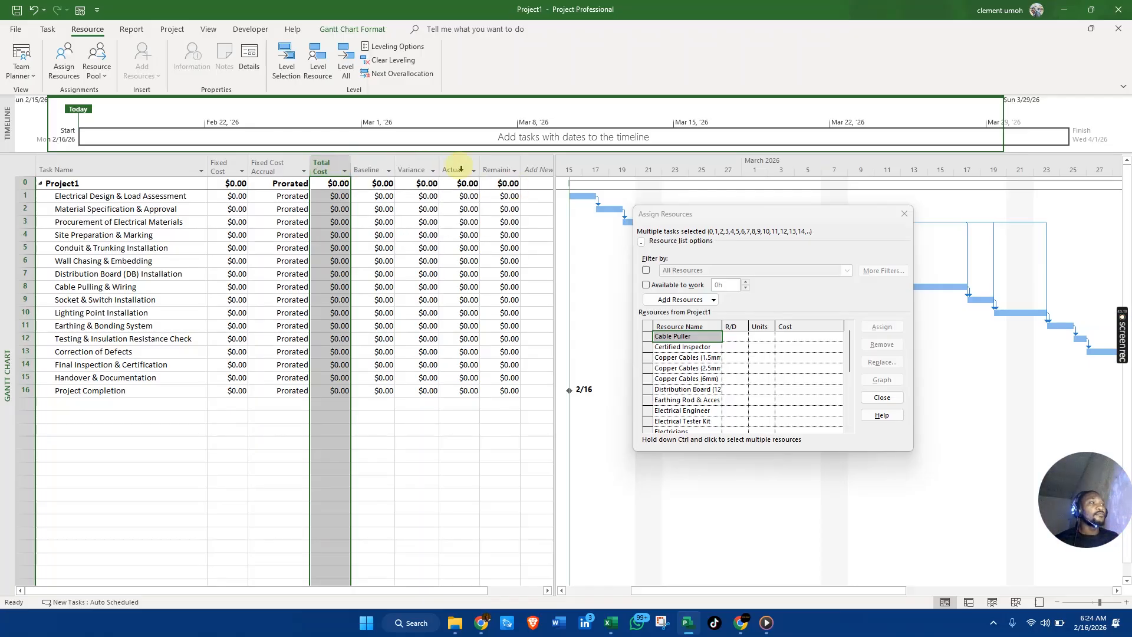
click(416, 164)
click(465, 164)
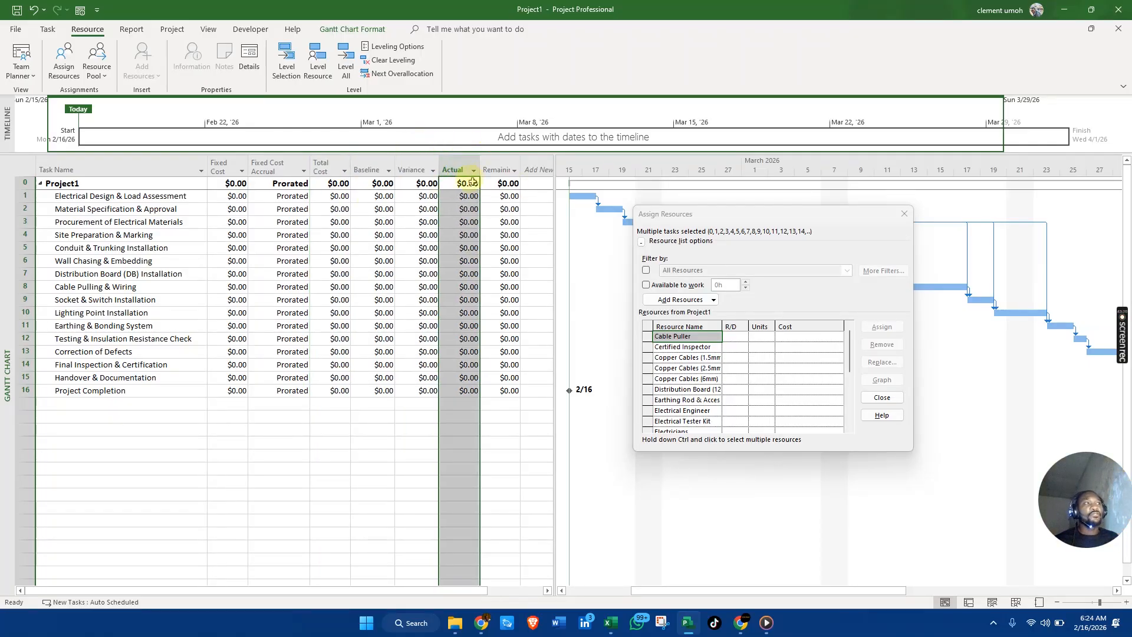
click(498, 169)
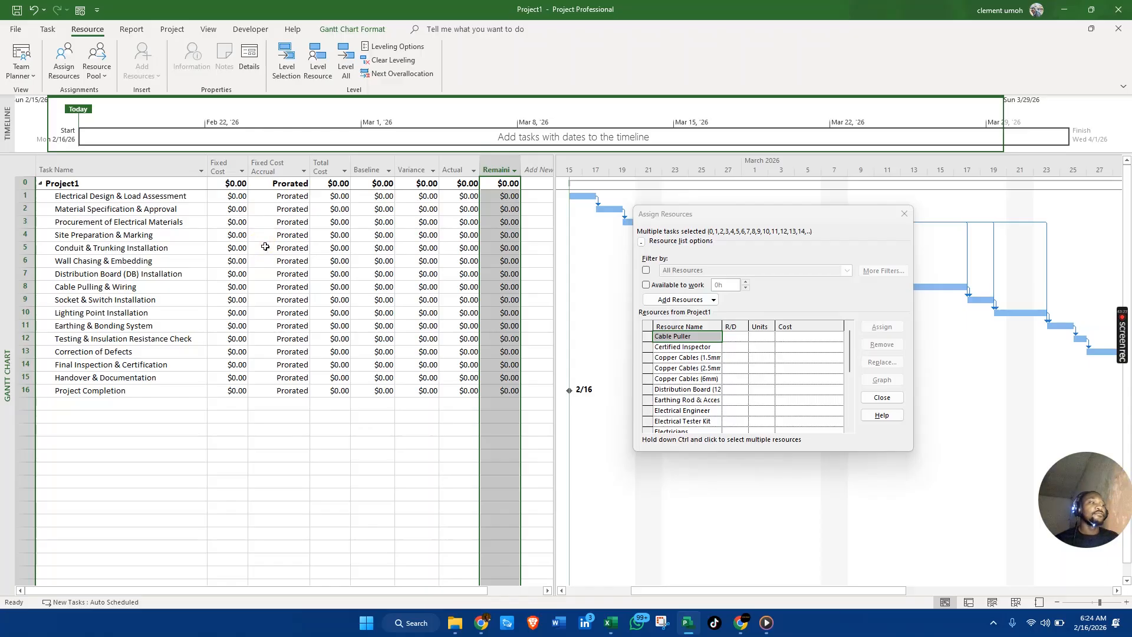
Change the Gantt Chart's table back to Entry and select the Electrical Design & Load Assessment task.
right_click(13, 210)
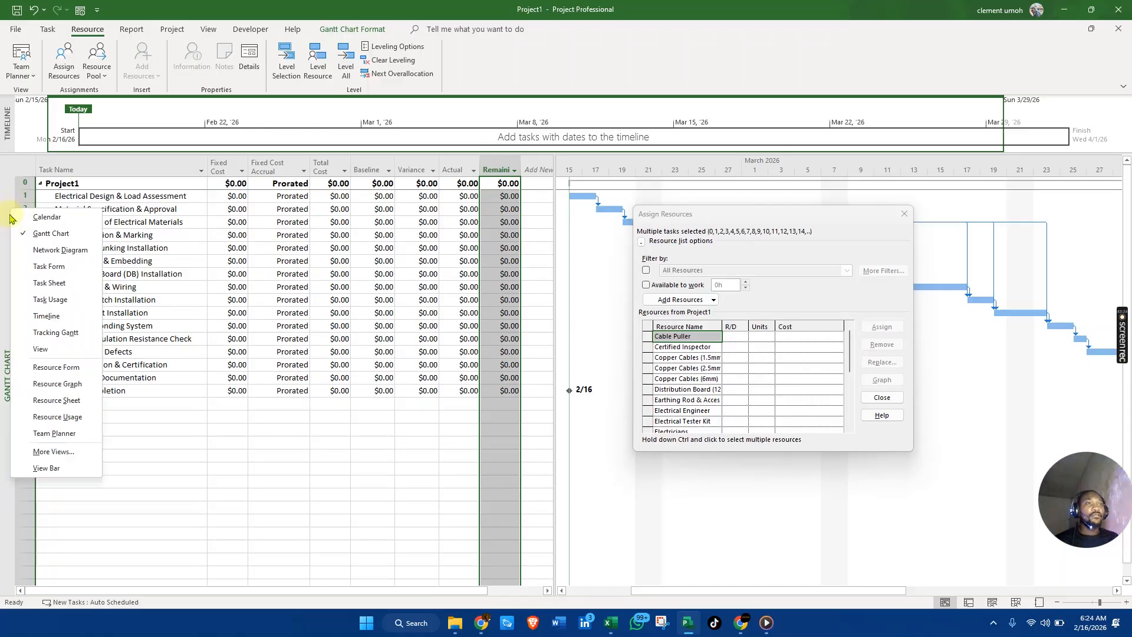
click(30, 171)
click(31, 169)
right_click(31, 169)
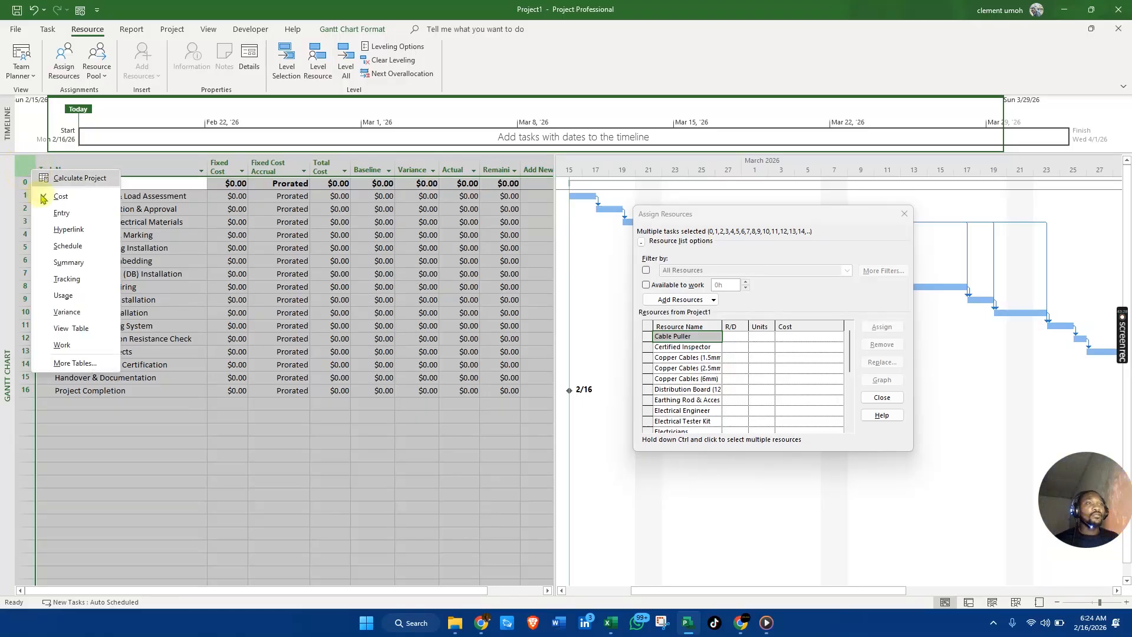
click(66, 209)
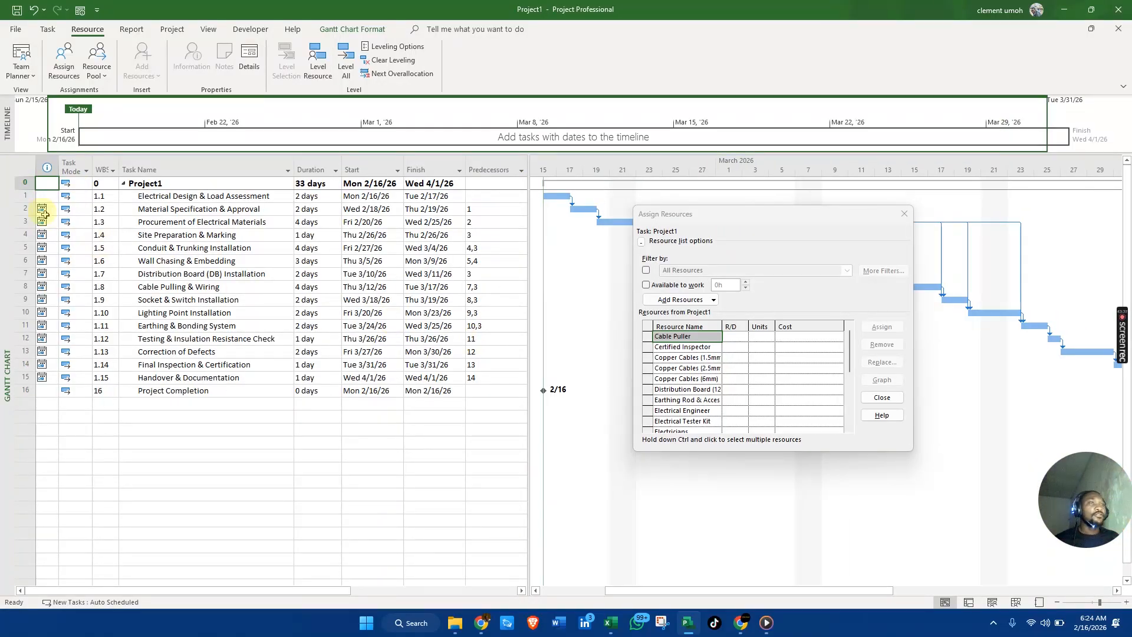
click(24, 196)
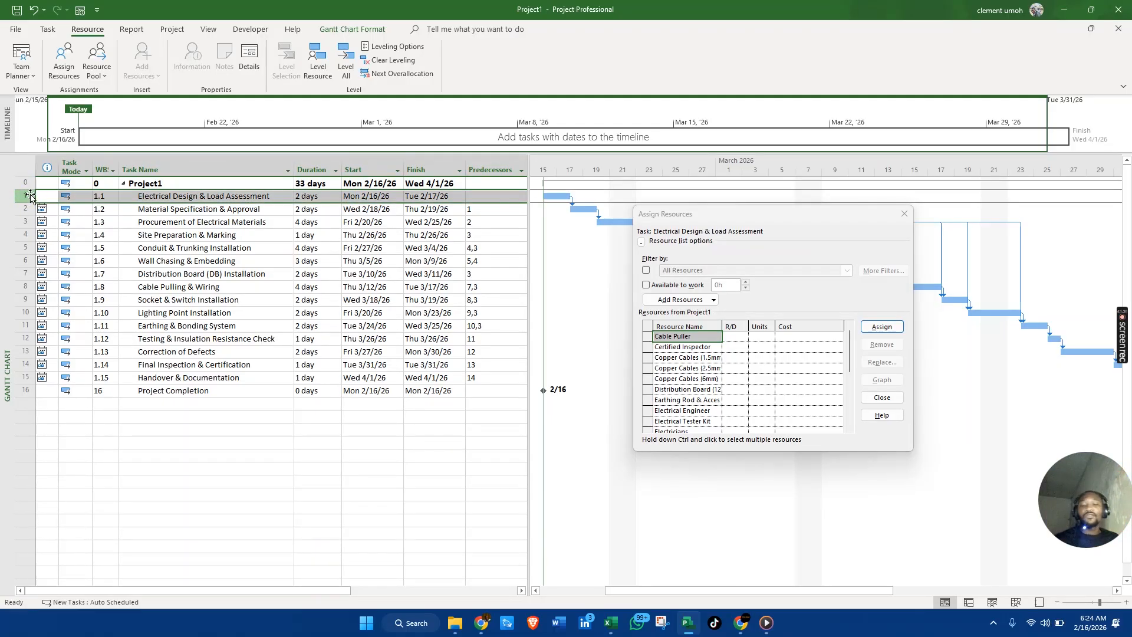
Switch to Excel and compare the Electrical_Tasks and Human_Resources sheets to find the resource assigned to Electrical Design & Load Assessment.
key(alt+Tab)
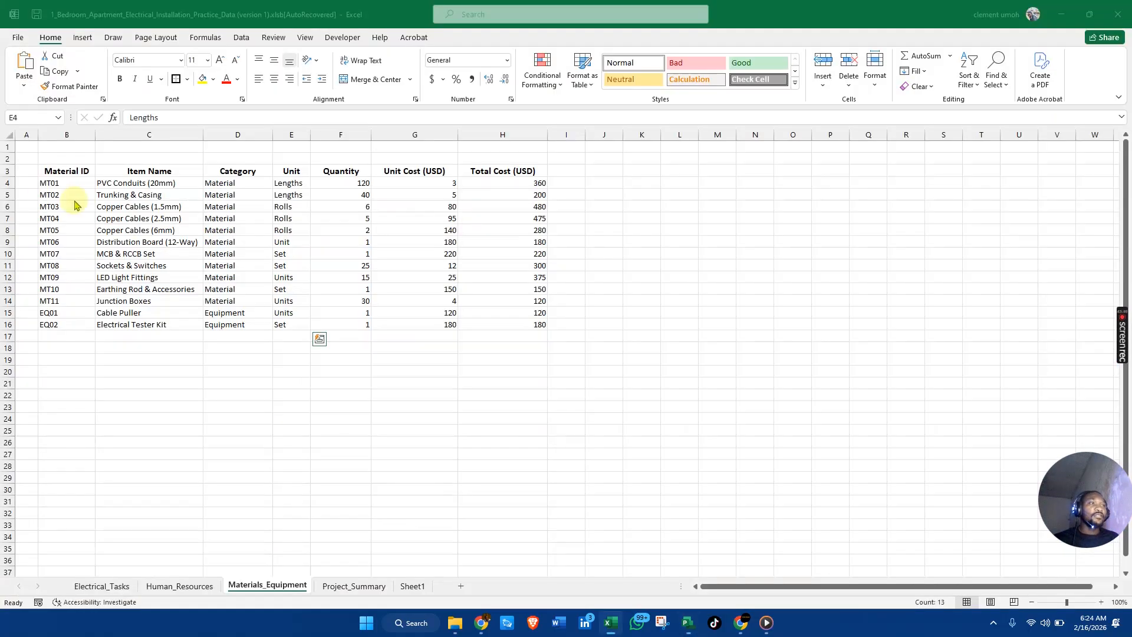
click(106, 586)
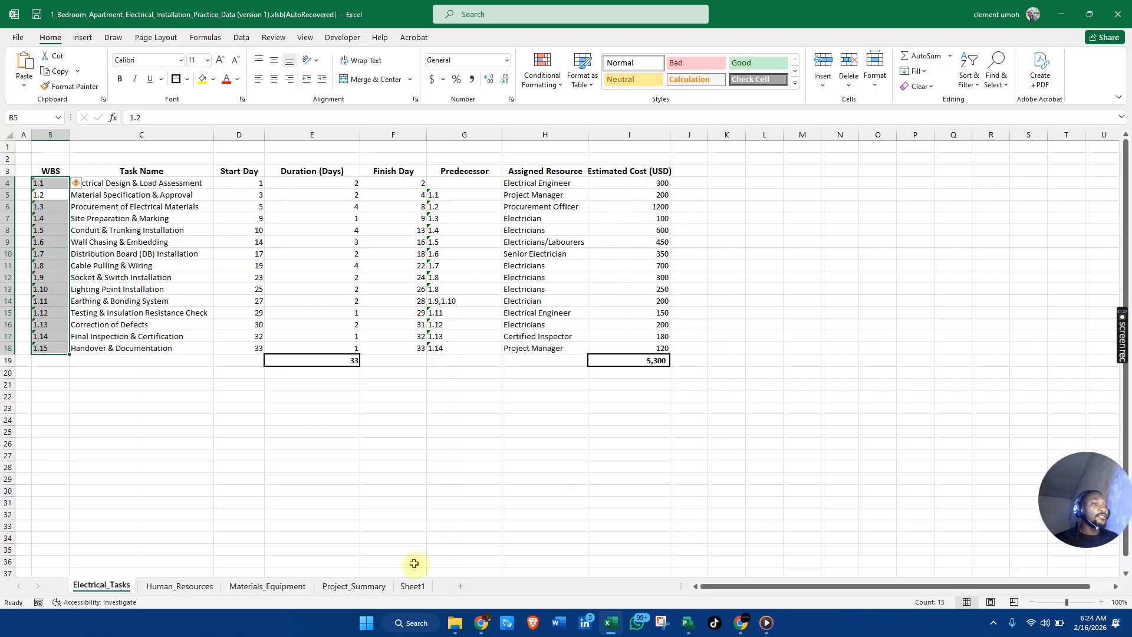
click(177, 586)
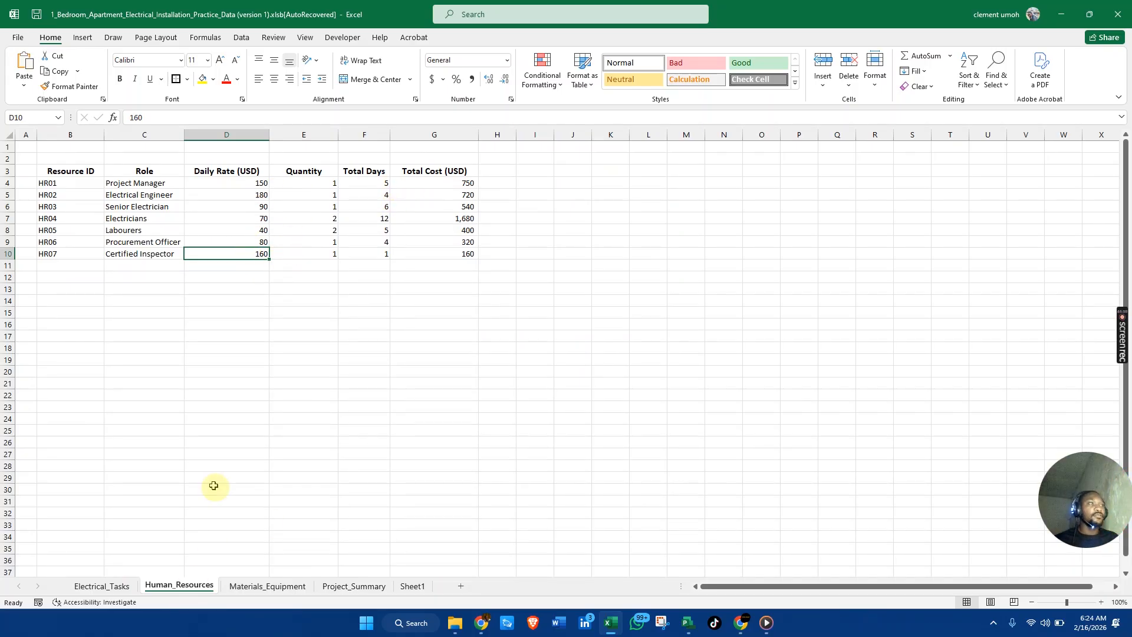
click(116, 590)
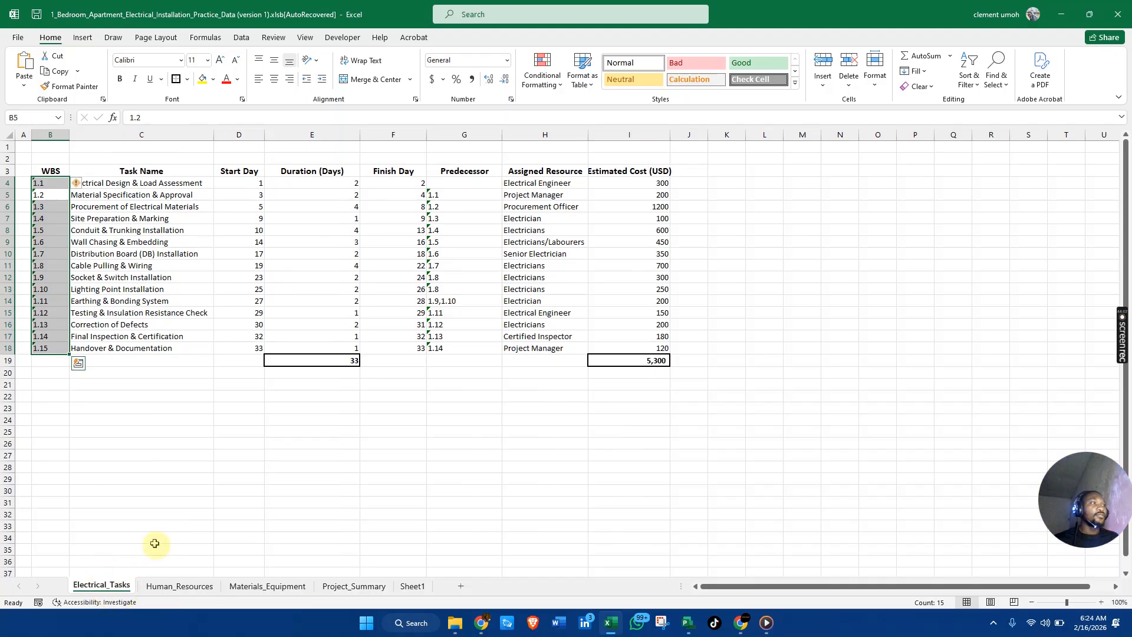
click(560, 388)
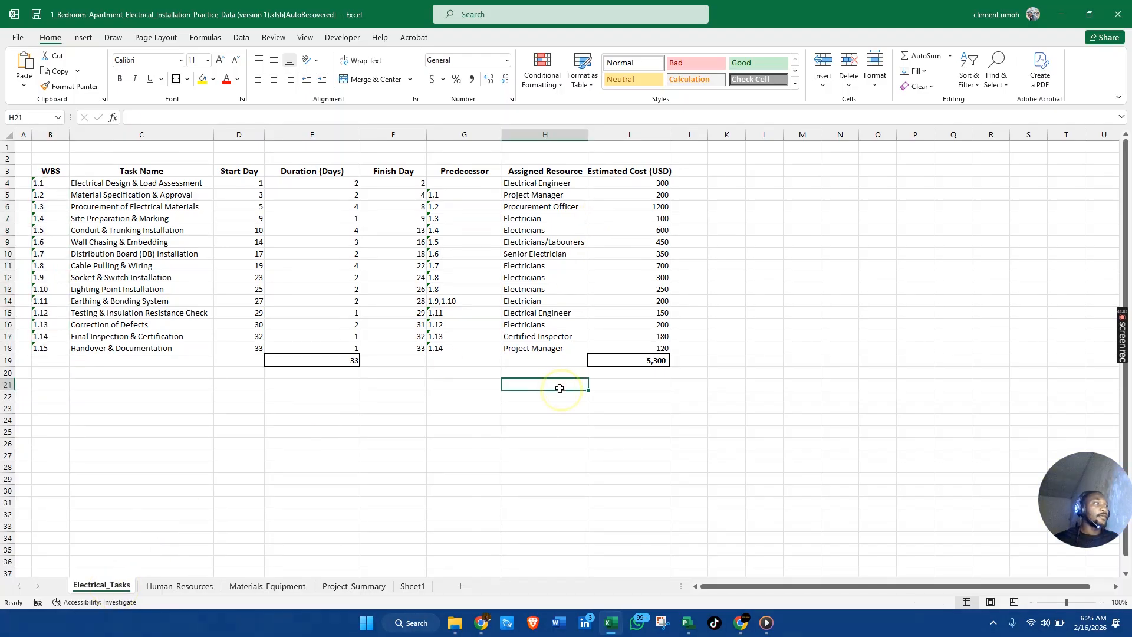
click(547, 183)
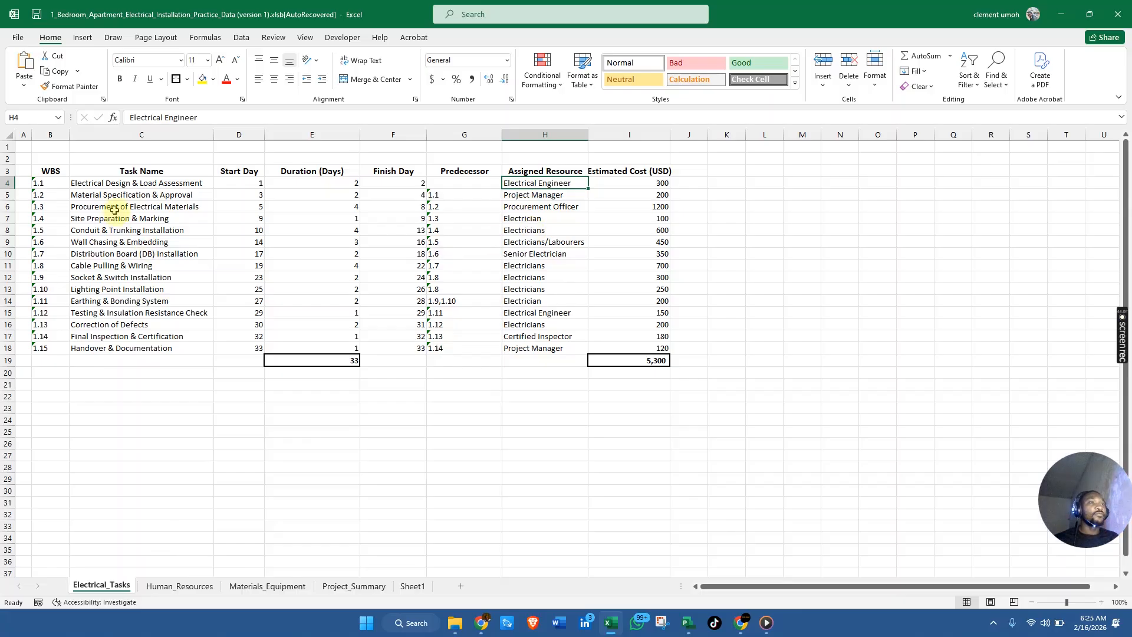
Return to Project and assign the Electrical Engineer resource to the Electrical Design & Load Assessment task.
key(alt+Tab)
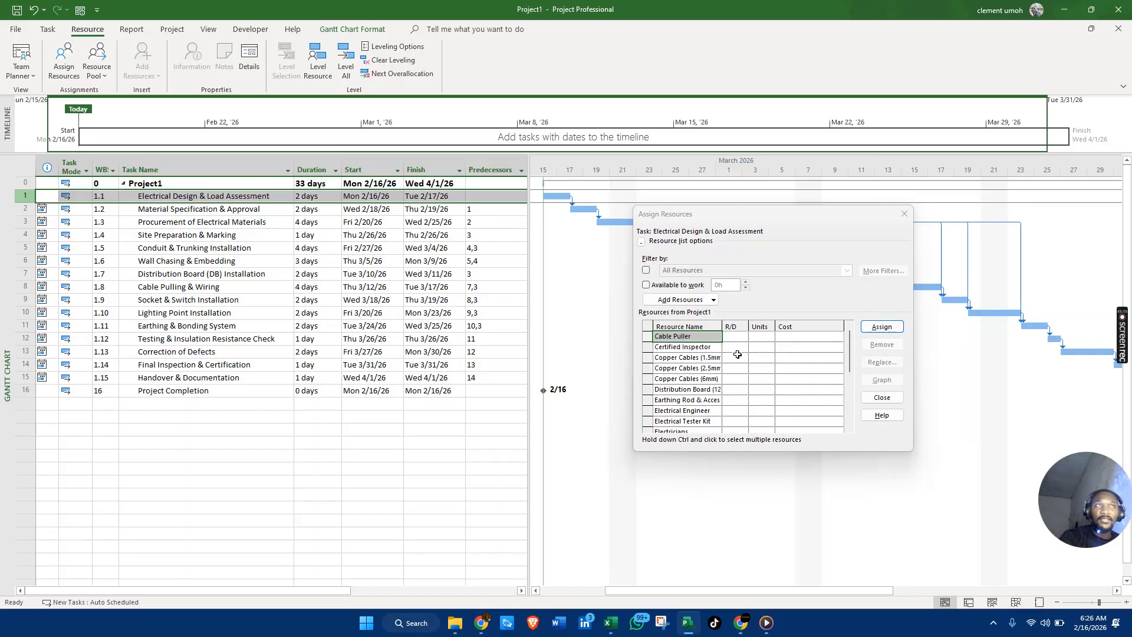
click(714, 343)
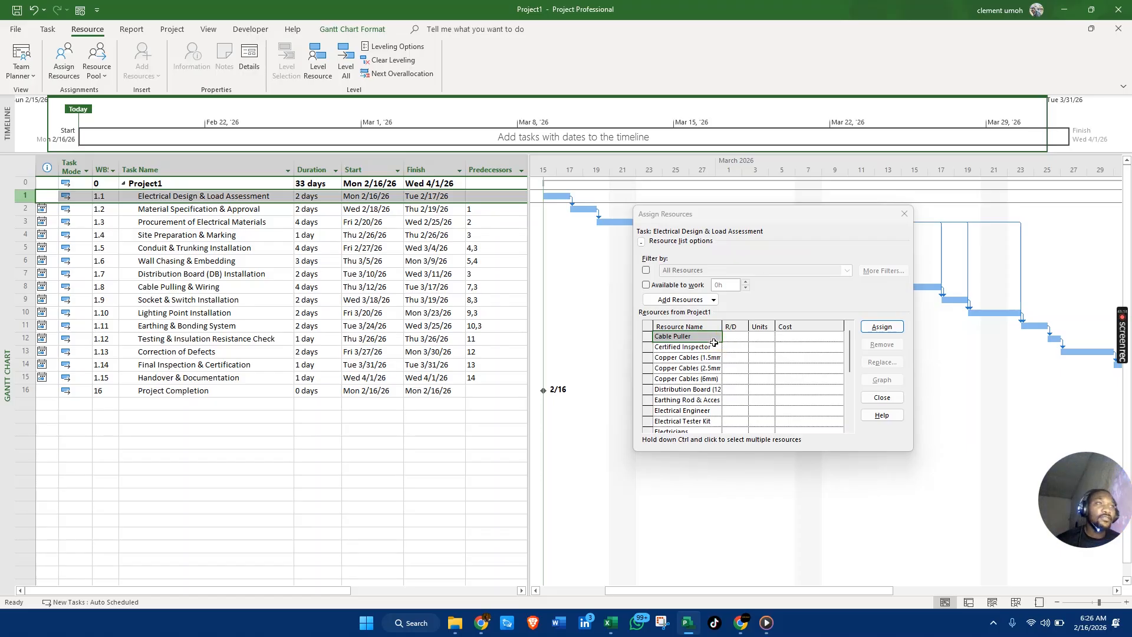
drag(850, 358, 851, 375)
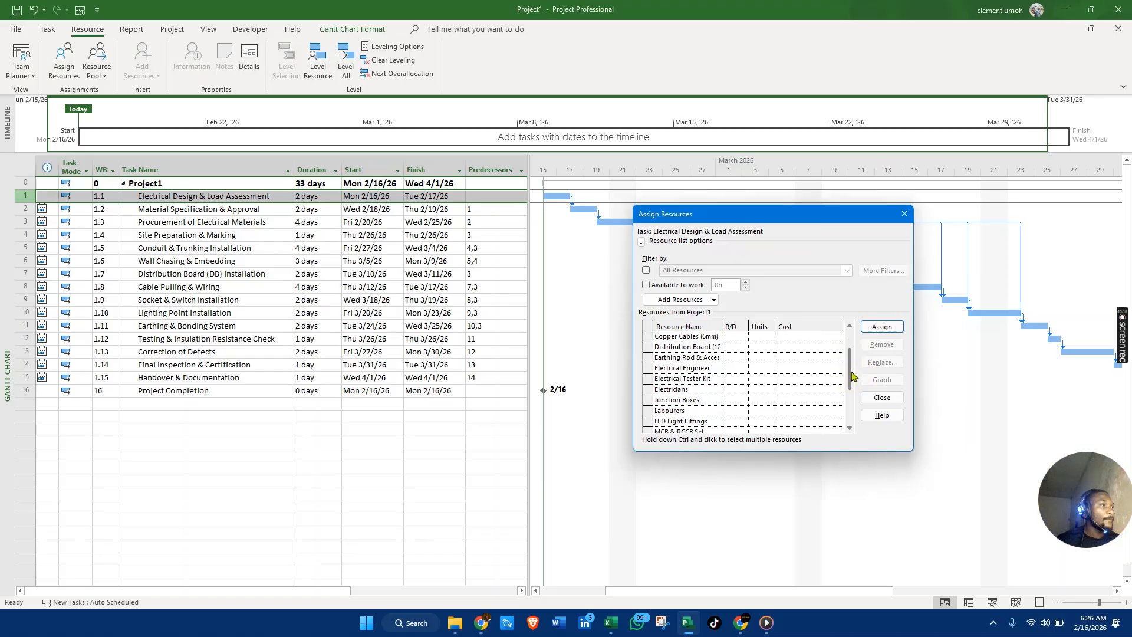
click(700, 370)
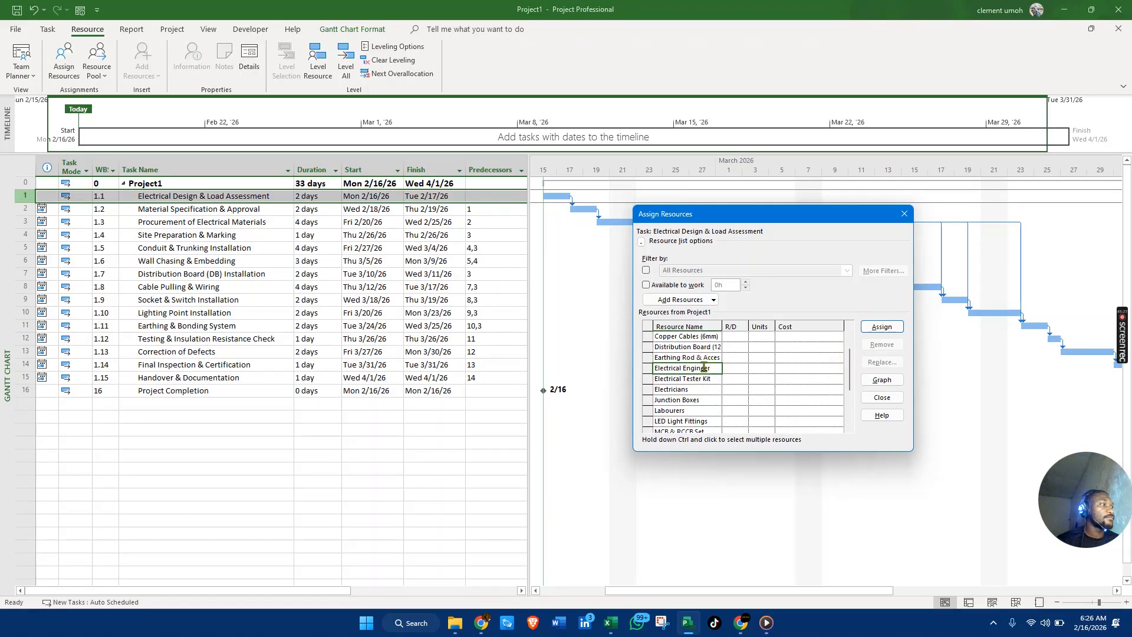
click(877, 330)
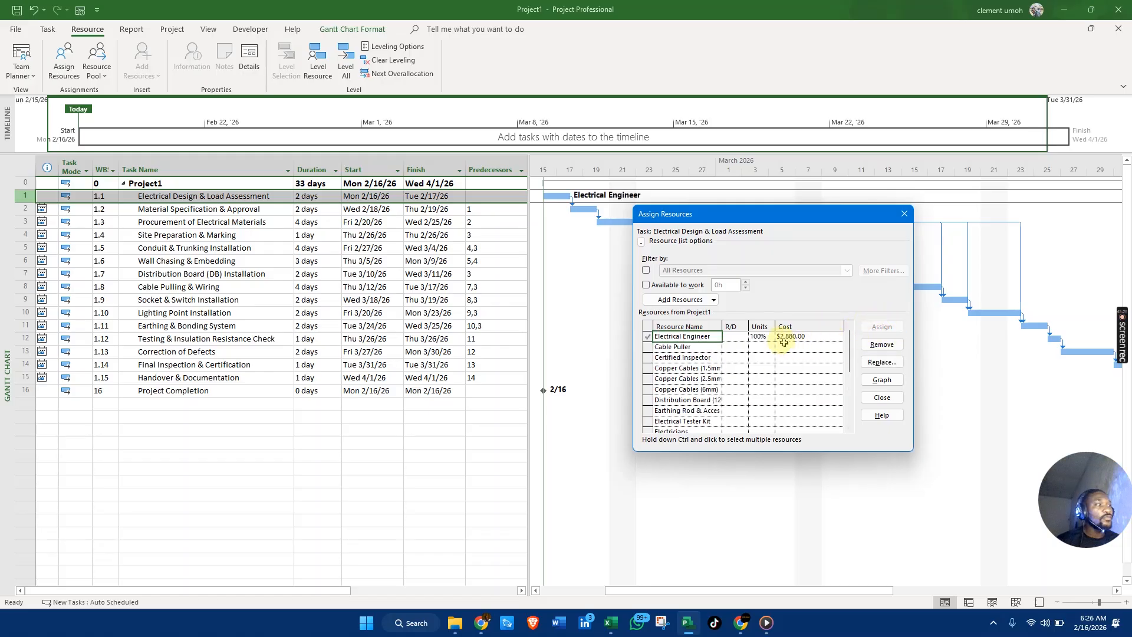
Switch to the Resource Sheet view and set the Project Manager's cost accrual to Prorated.
click(8, 273)
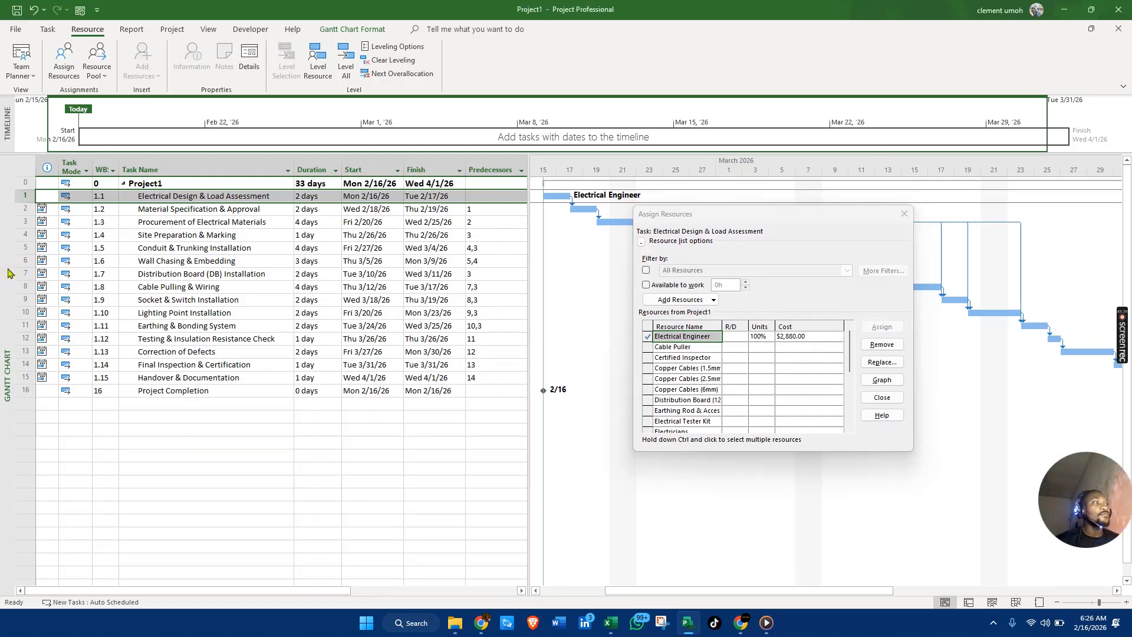
right_click(8, 272)
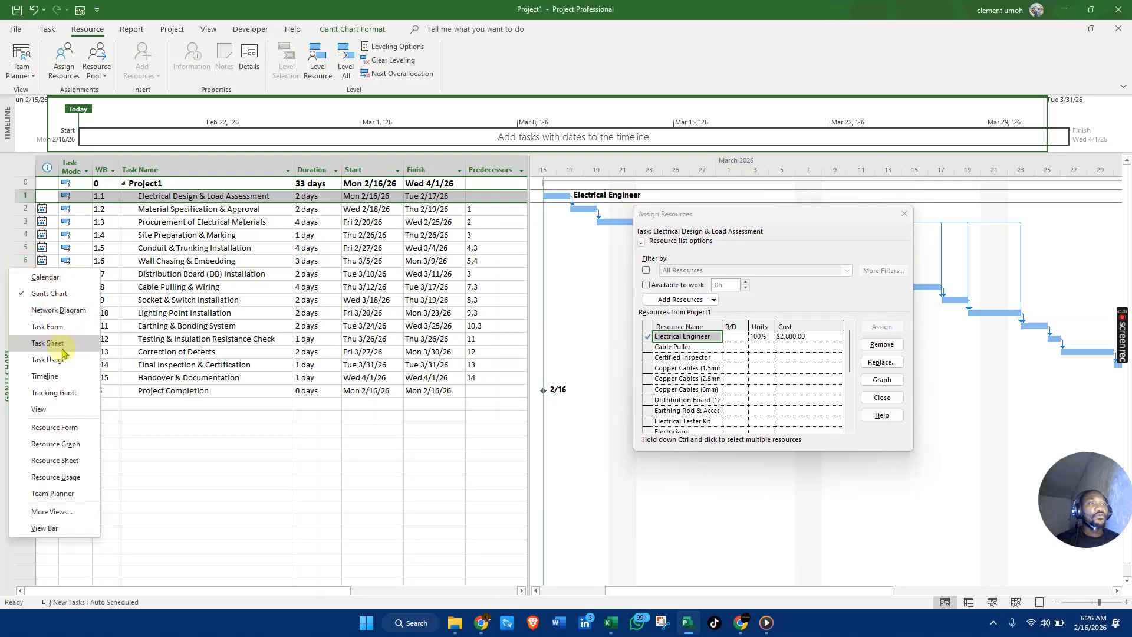
click(72, 460)
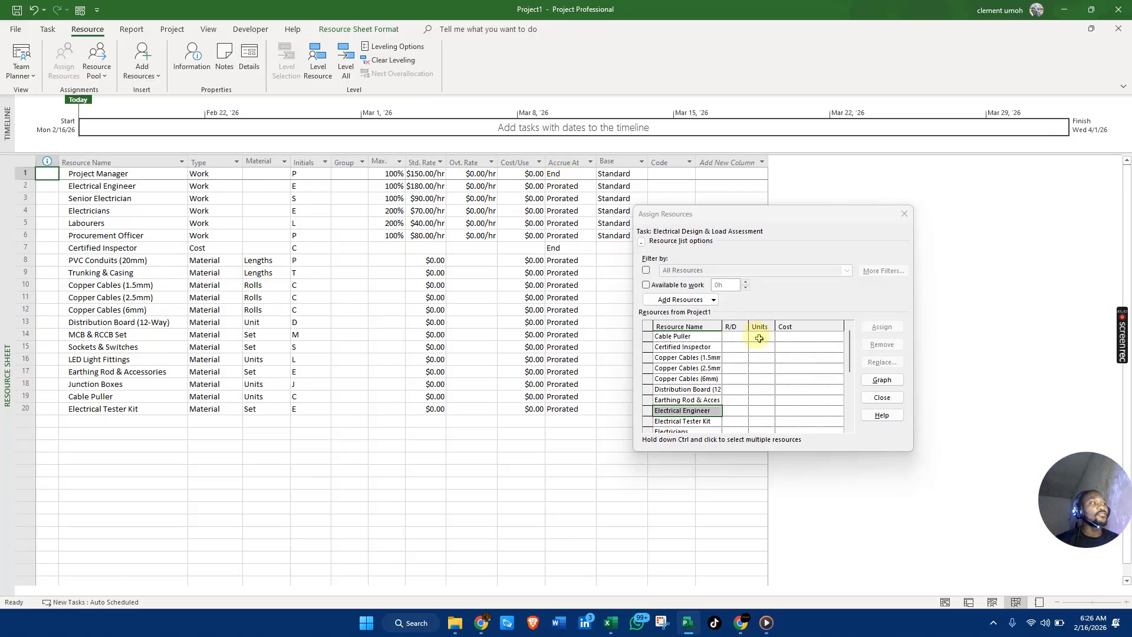
click(590, 174)
click(590, 174)
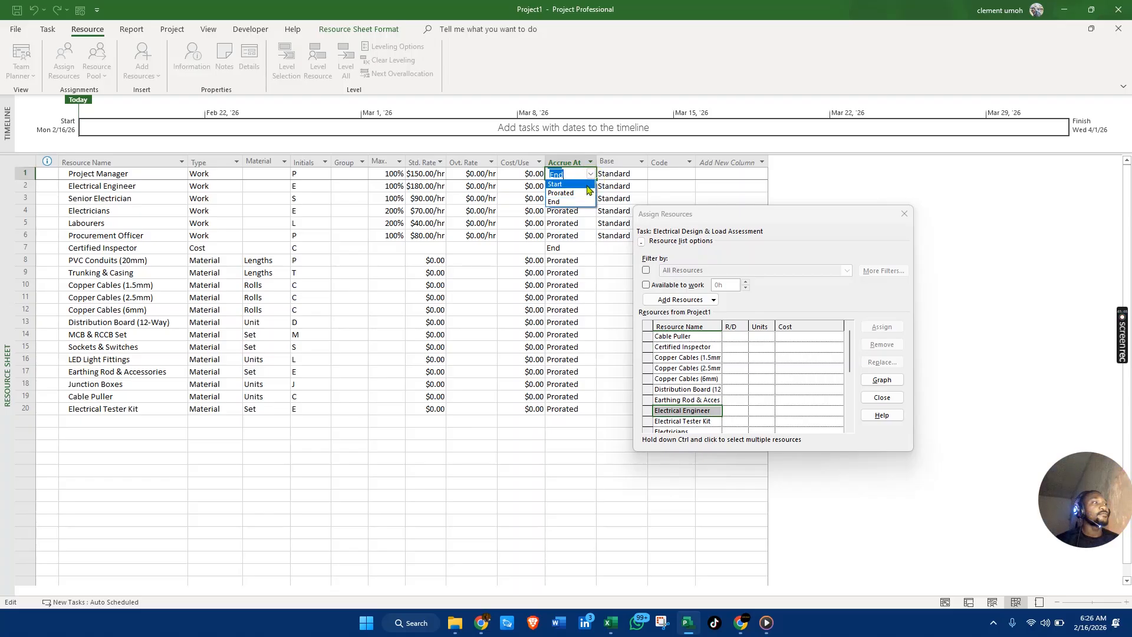
click(578, 193)
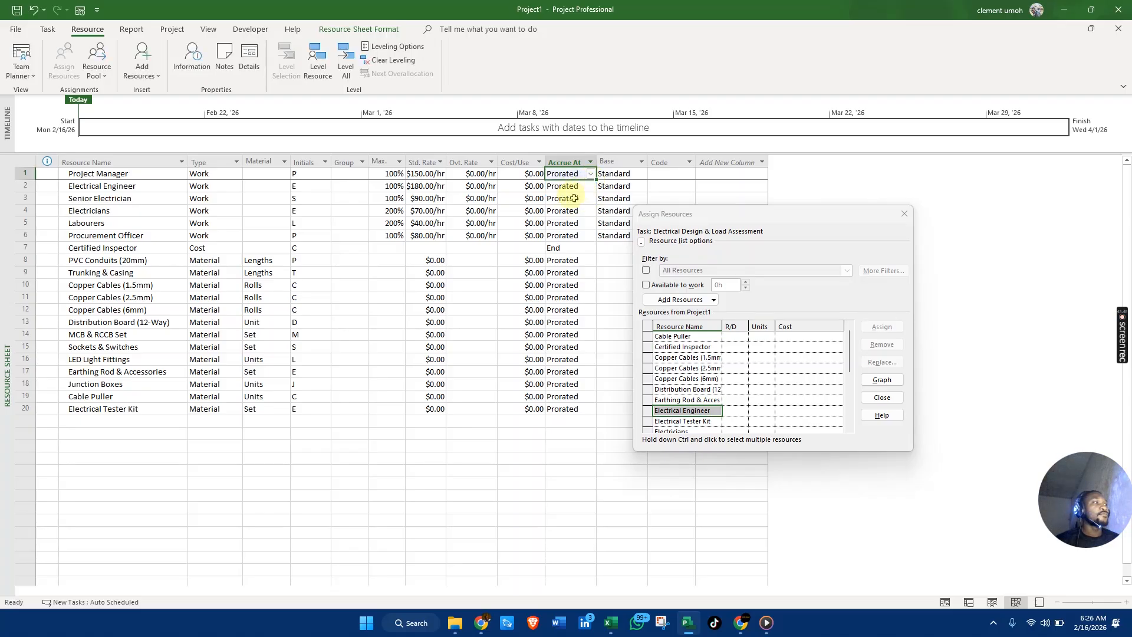
click(566, 201)
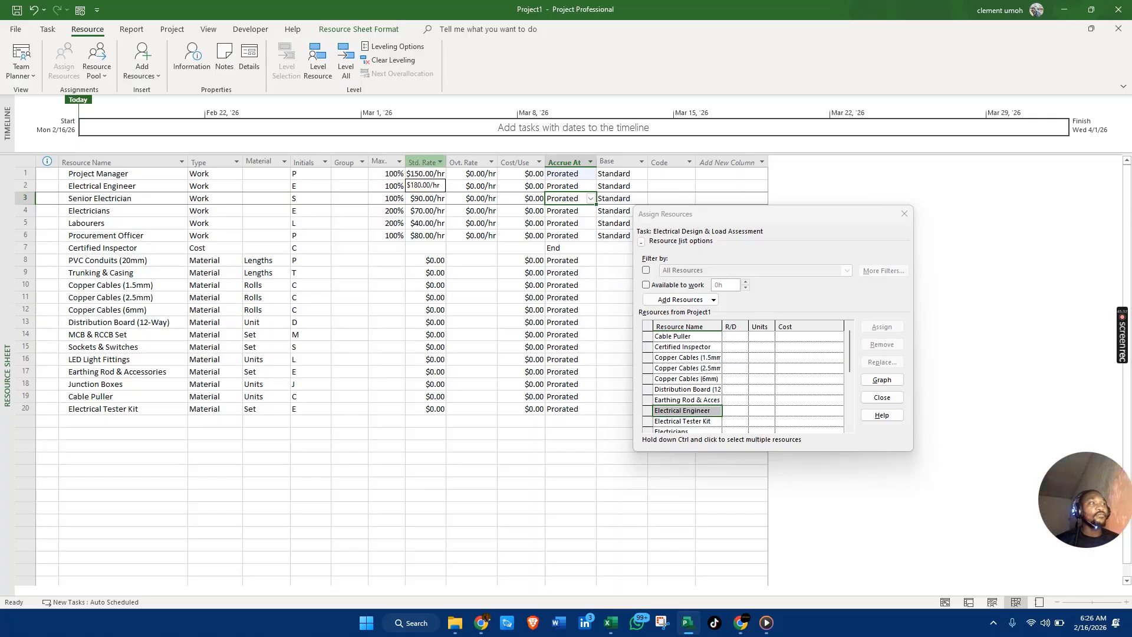
Check the standard rates of the Project Manager and Electrical Engineer in the resource sheet, leaving them unedited.
click(345, 272)
click(413, 173)
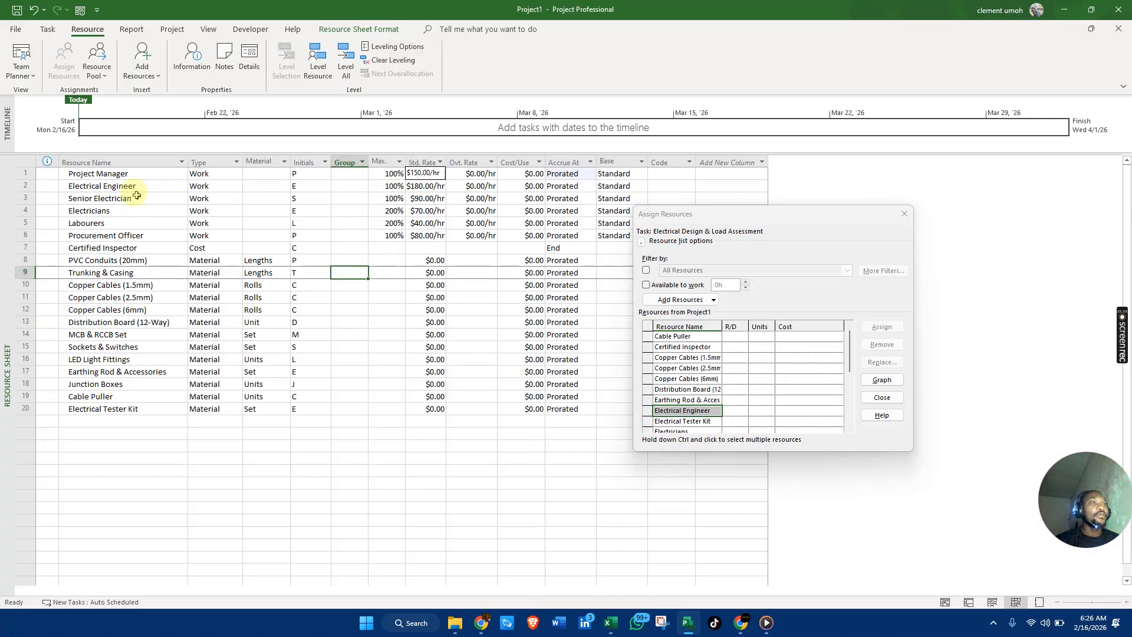
click(425, 186)
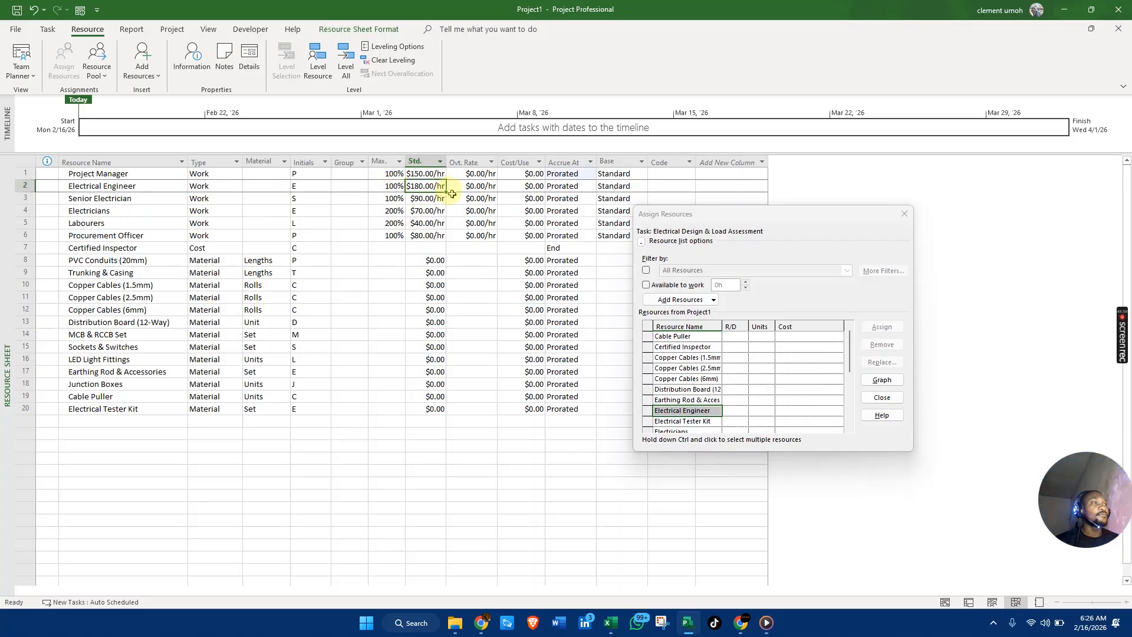
click(418, 186)
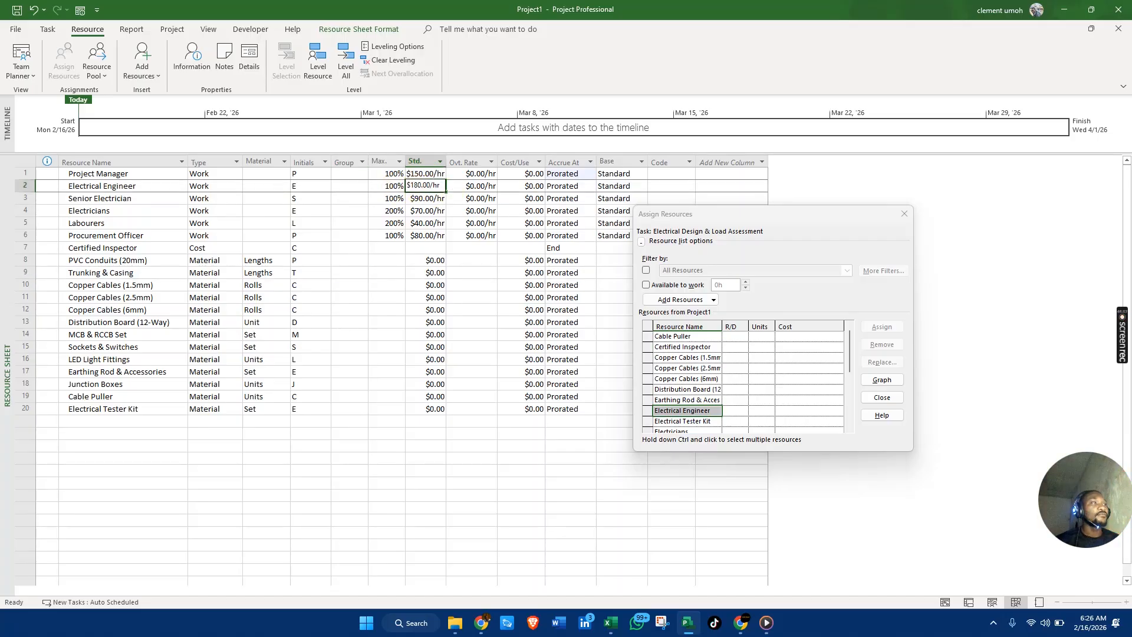
key(Escape)
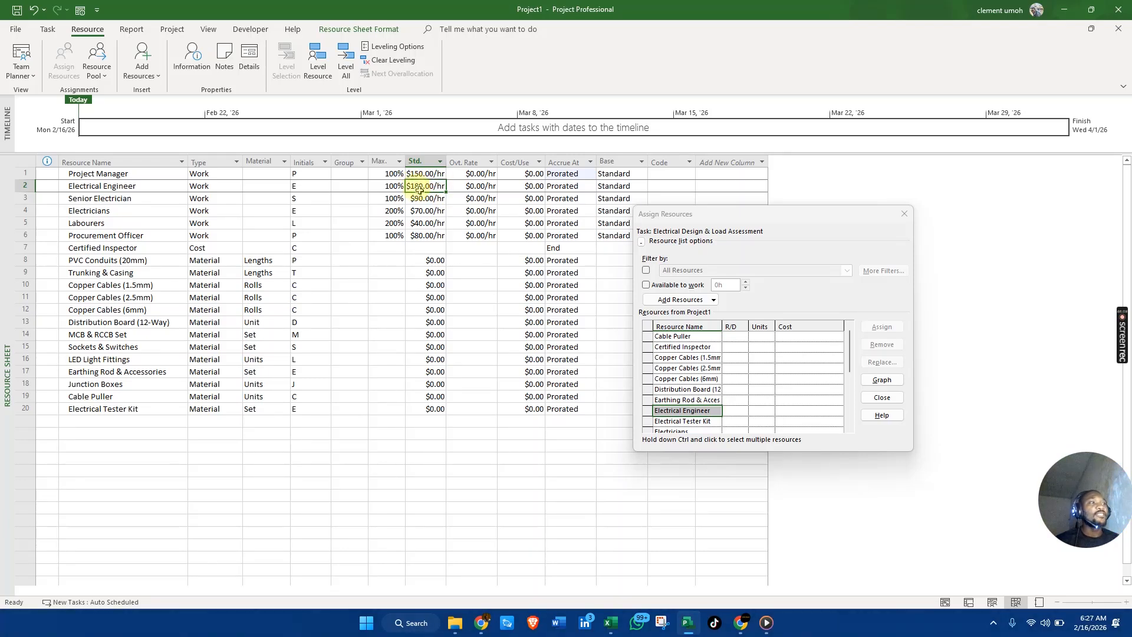
Switch back to the Gantt Chart and check the Electrical Engineer's assignment cost on the Electrical Design & Load Assessment task.
right_click(9, 218)
click(55, 241)
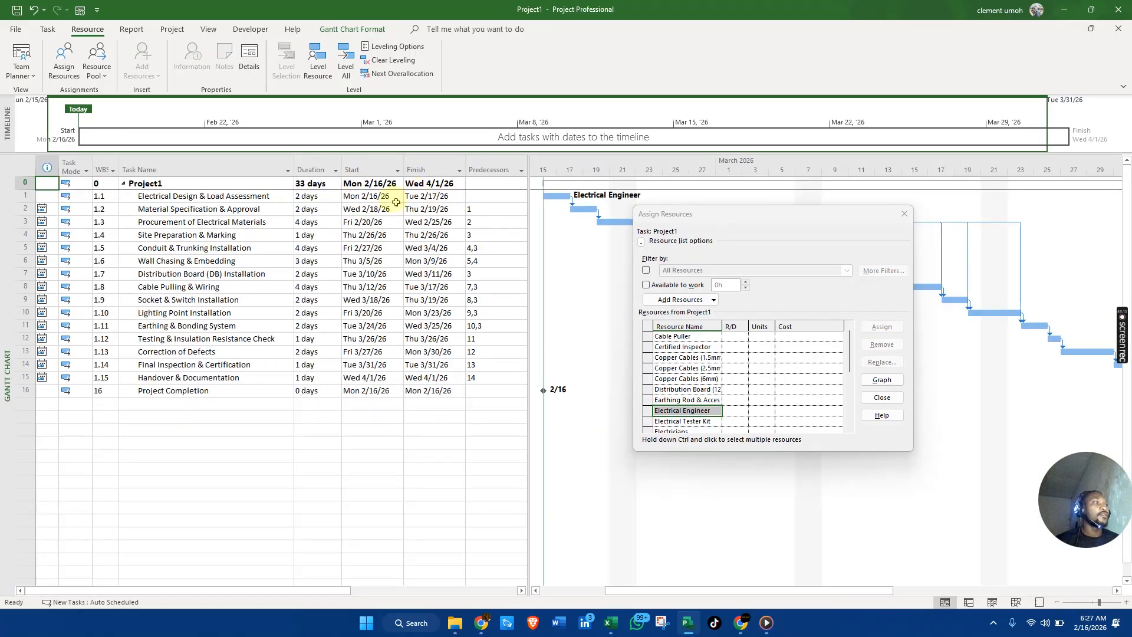
click(25, 196)
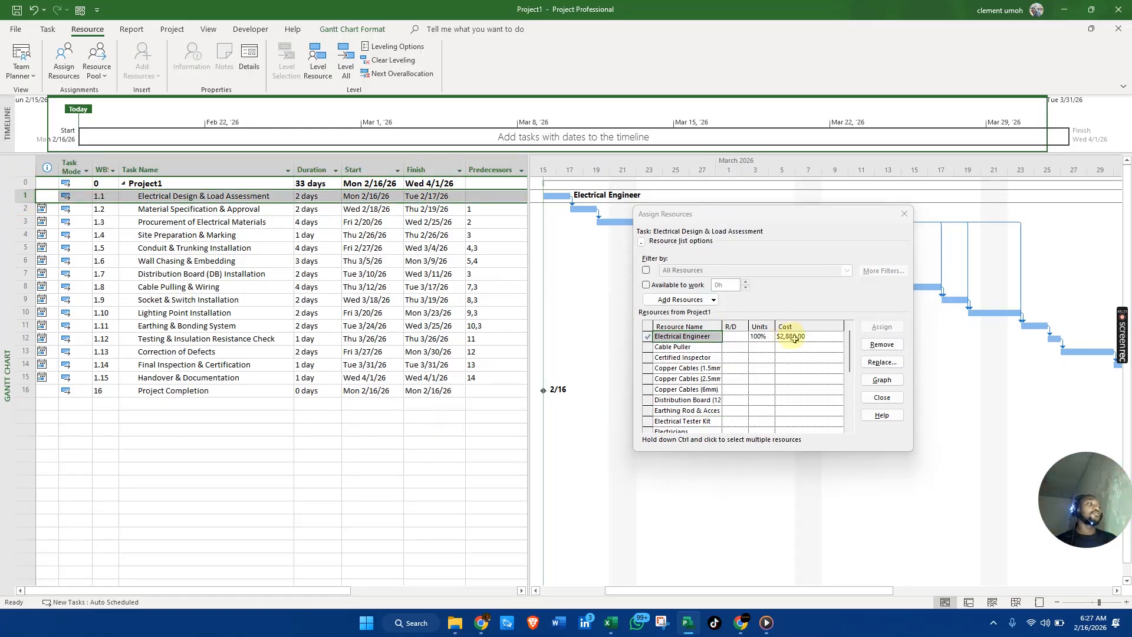
click(796, 338)
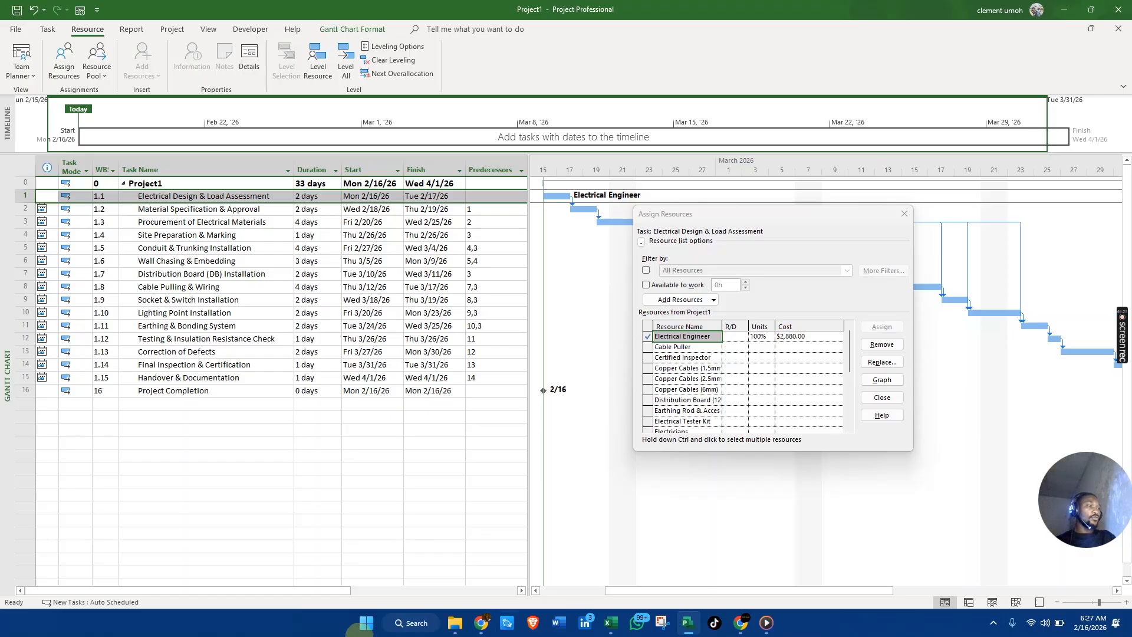
Open the Calculator and place it over the task table.
click(363, 632)
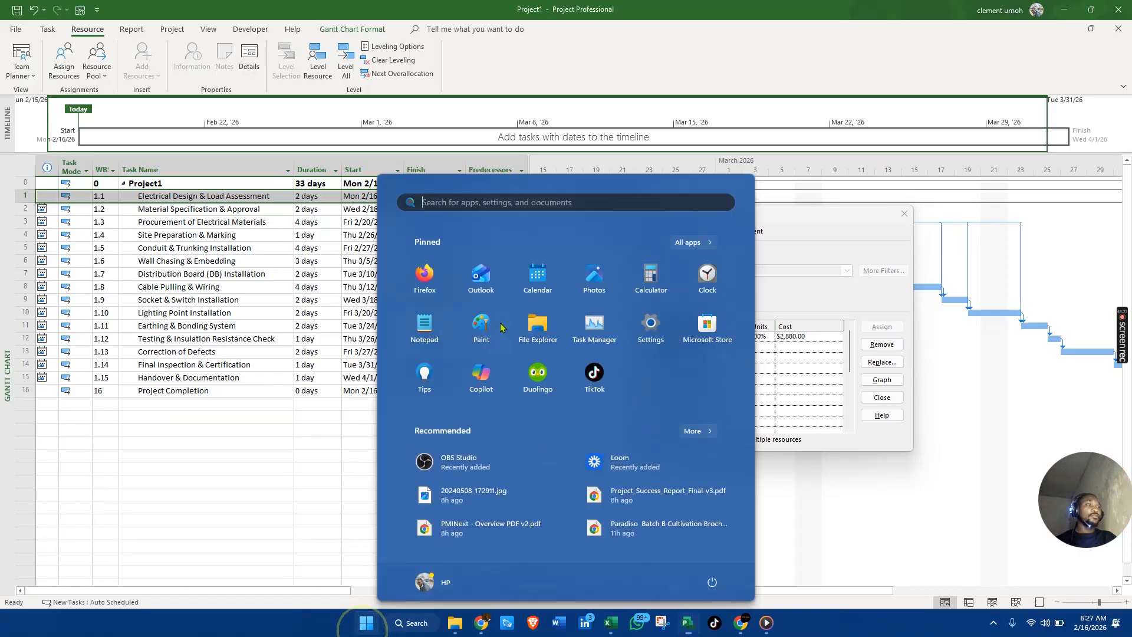
click(649, 279)
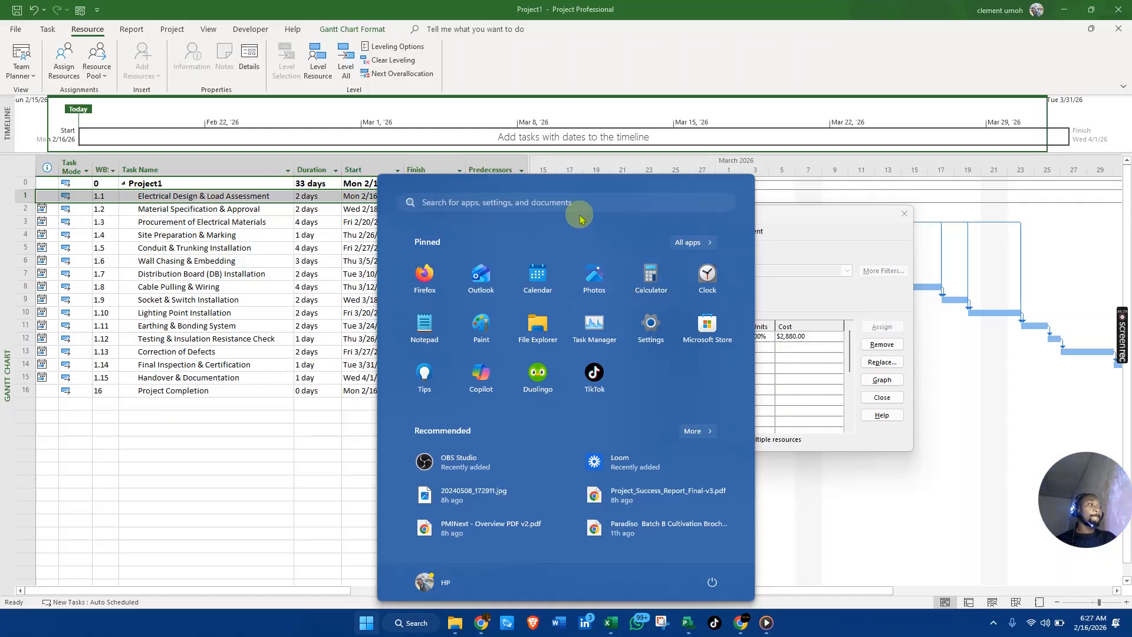
drag(523, 199, 253, 127)
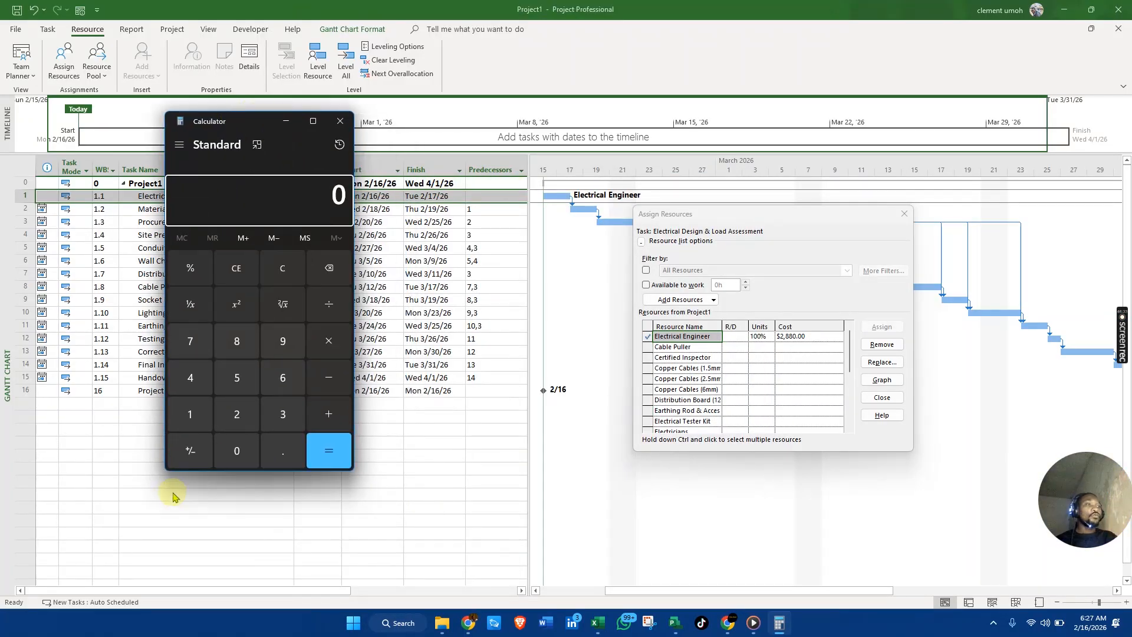
Calculate 150 × 8 × 2 in the Calculator as a cost check for two eight-hour days.
click(194, 419)
click(231, 375)
click(237, 456)
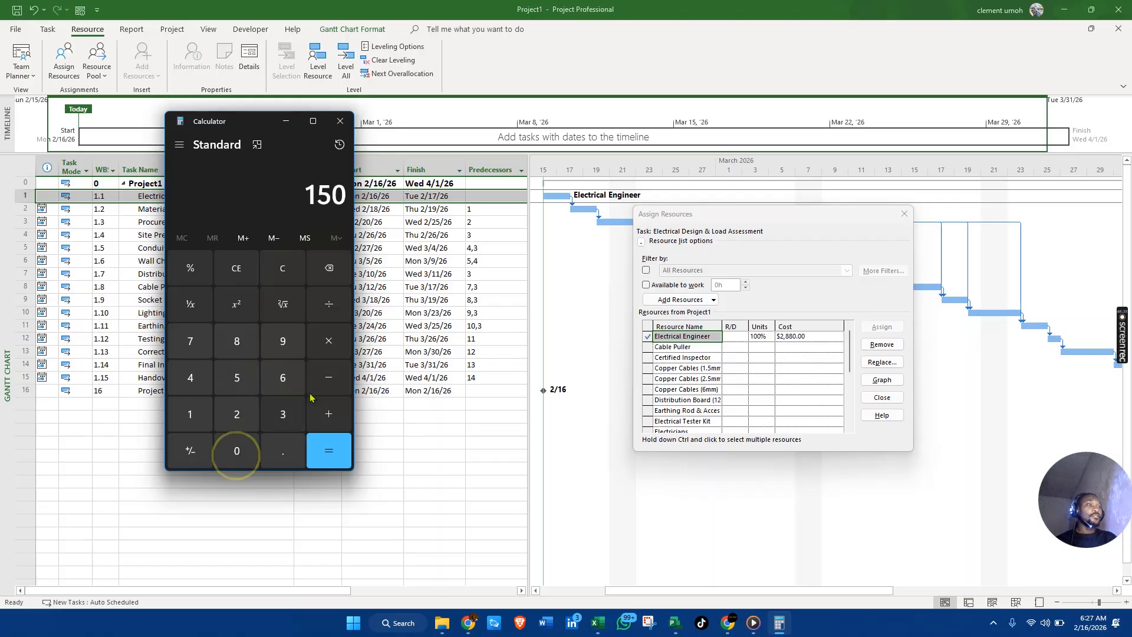
click(328, 349)
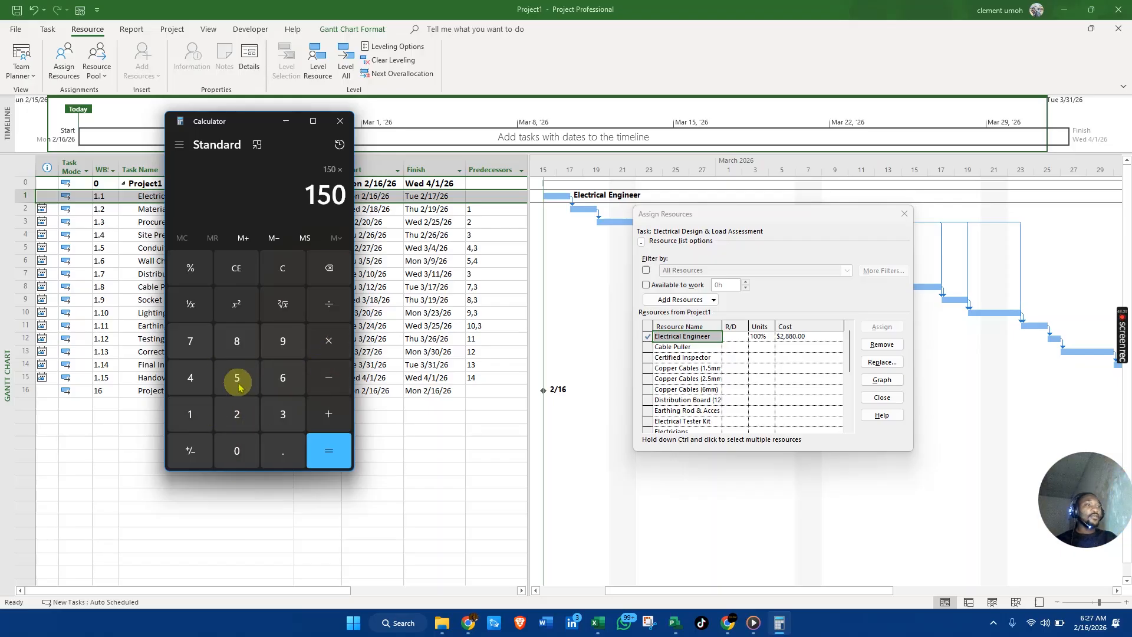
click(237, 344)
click(254, 110)
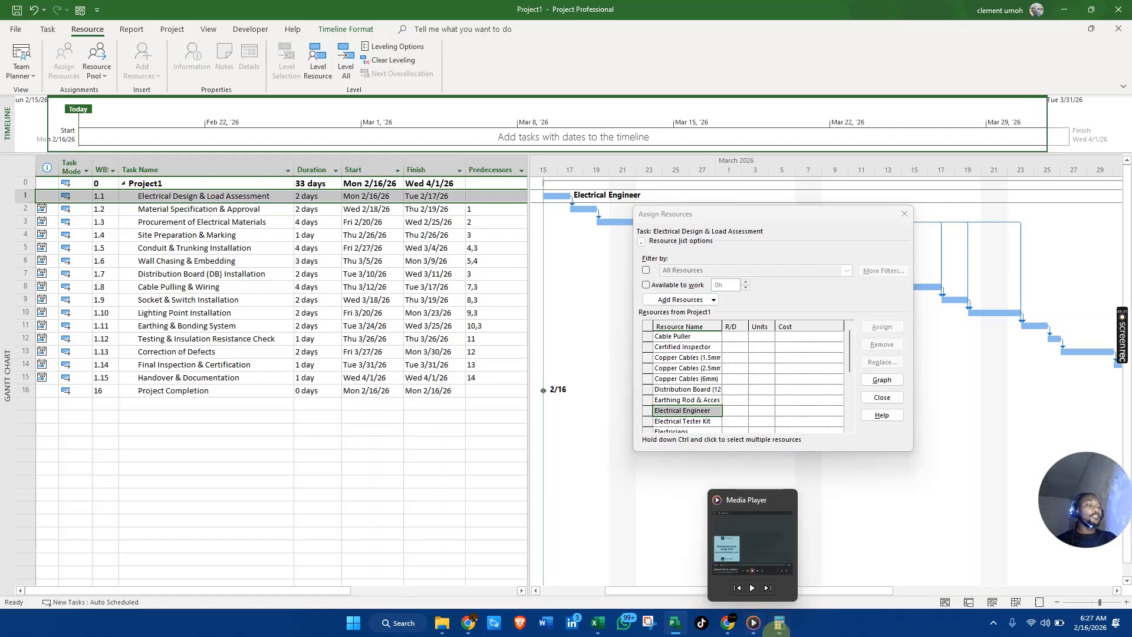
click(779, 622)
drag(235, 121, 497, 171)
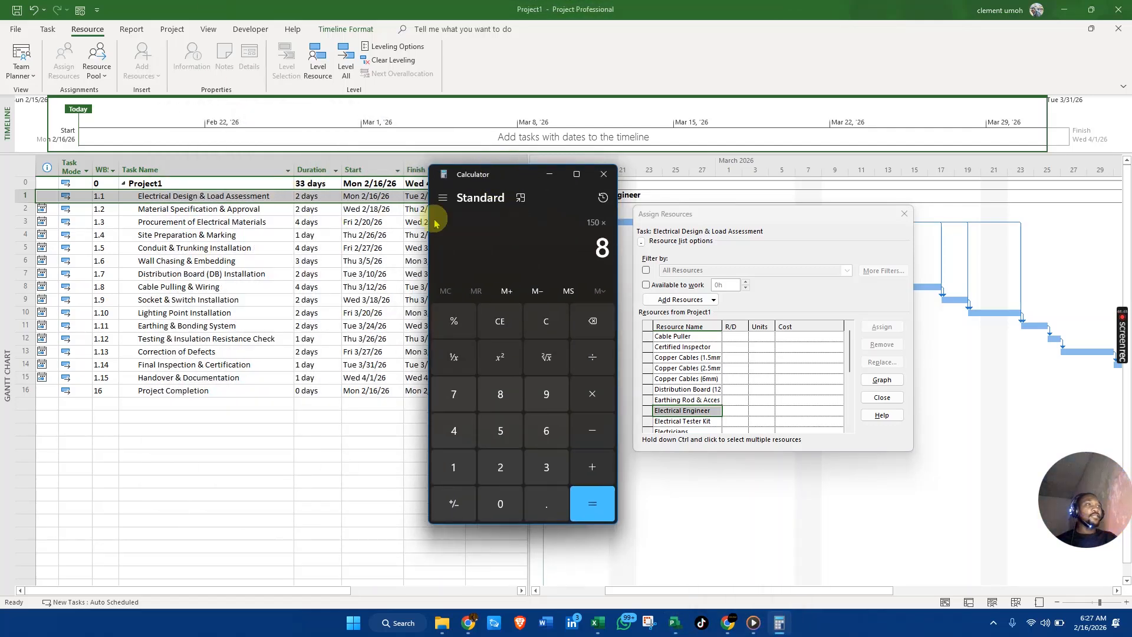
click(591, 395)
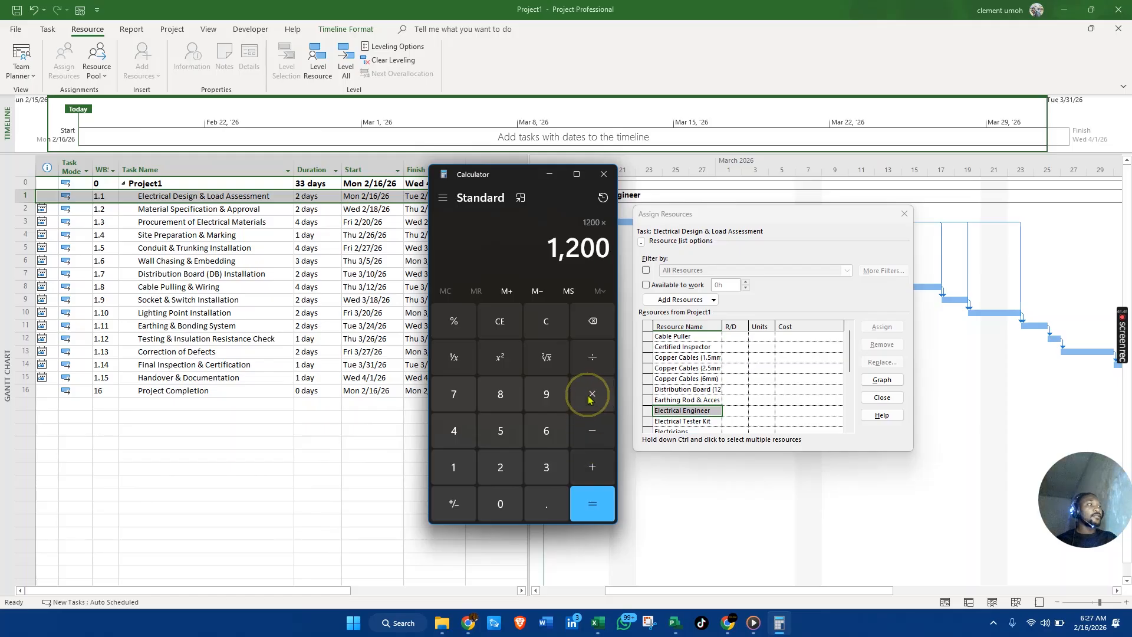
click(501, 465)
click(586, 514)
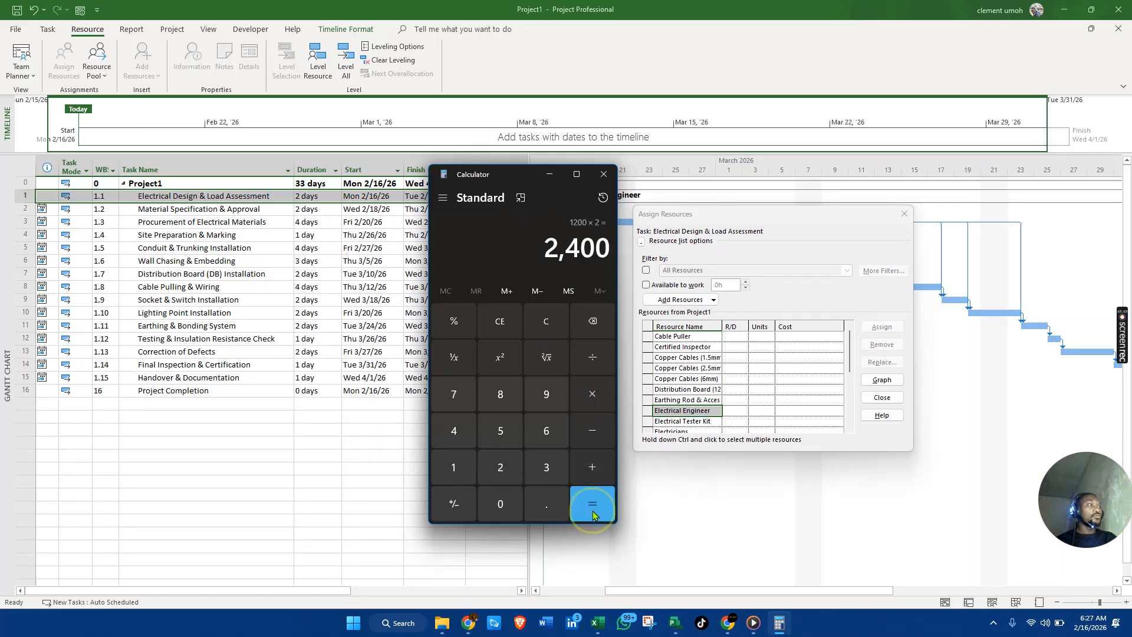
Compare the calculated amount with the Electrical Engineer's assignment cost on the Electrical Design & Load Assessment task.
drag(499, 170, 500, 188)
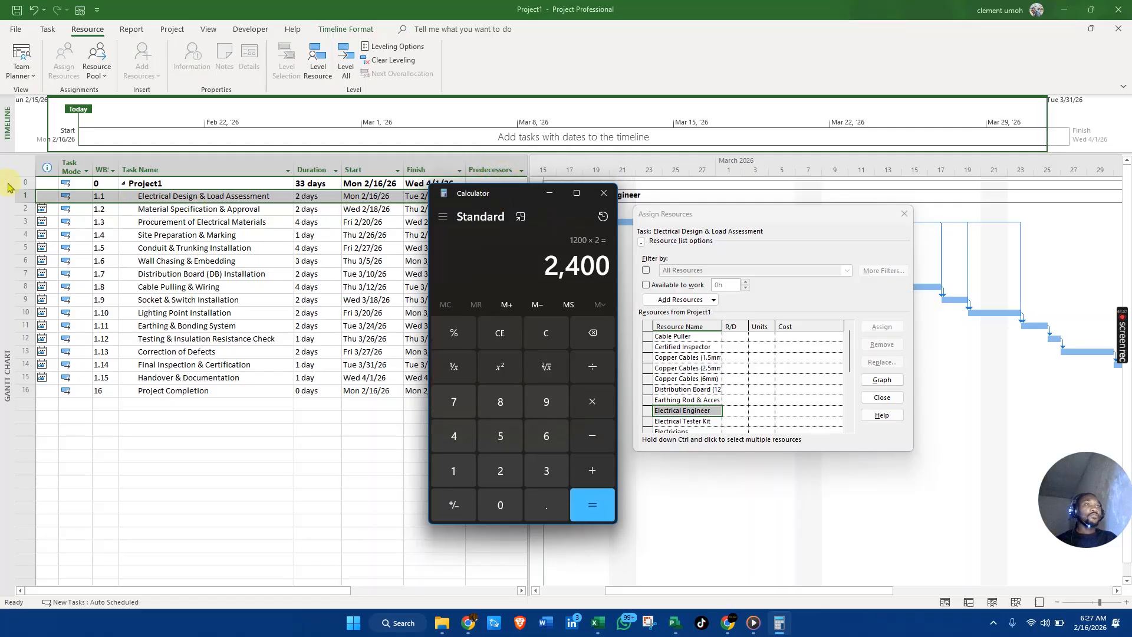
click(23, 198)
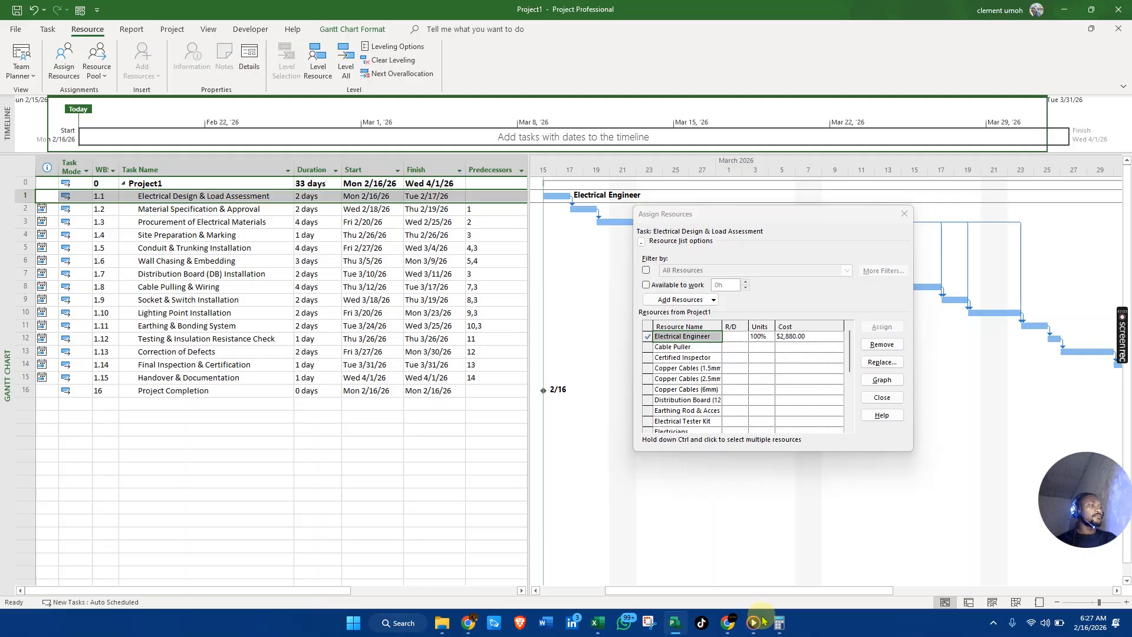
mouse_move(774, 628)
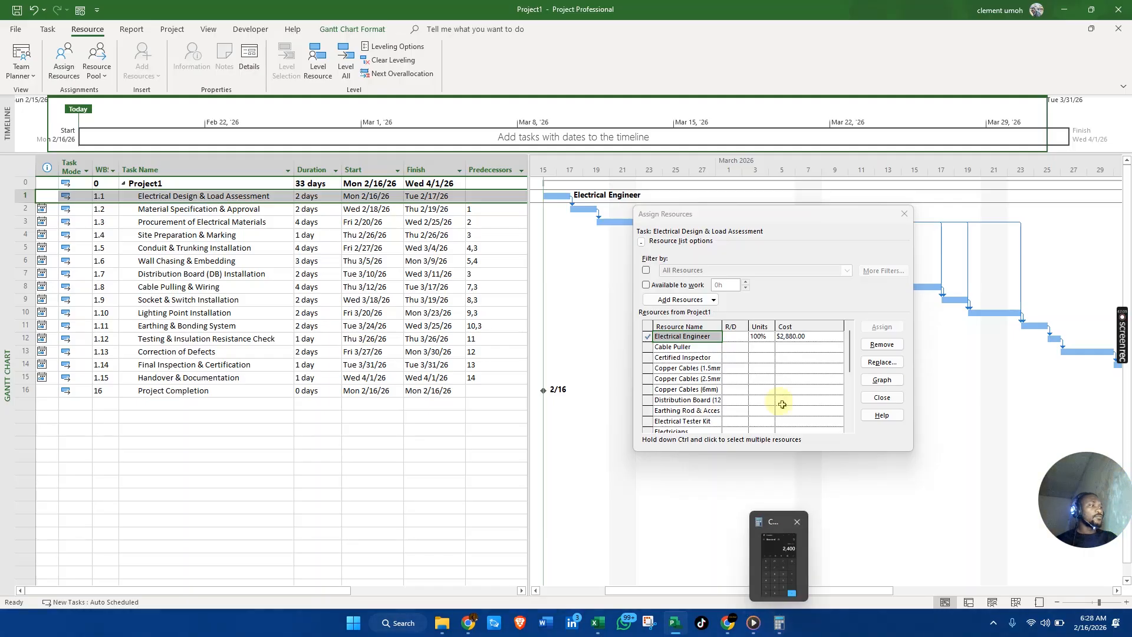
Check the Electrical Engineer's standard rate in the Resource Sheet view, then return to the Gantt Chart.
click(18, 235)
right_click(17, 237)
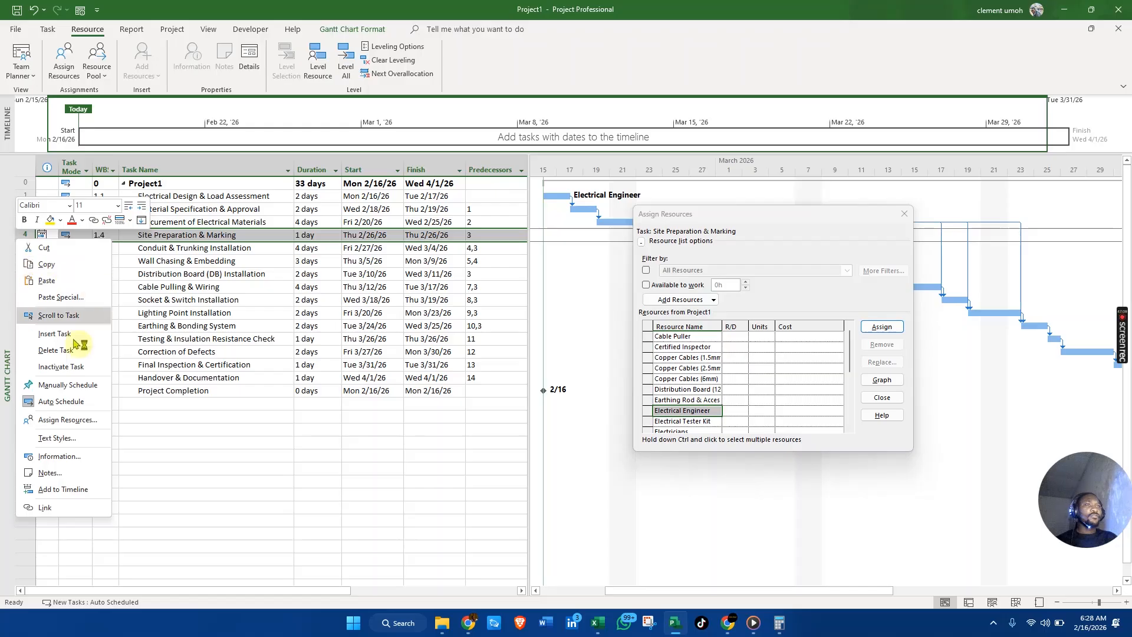
click(4, 298)
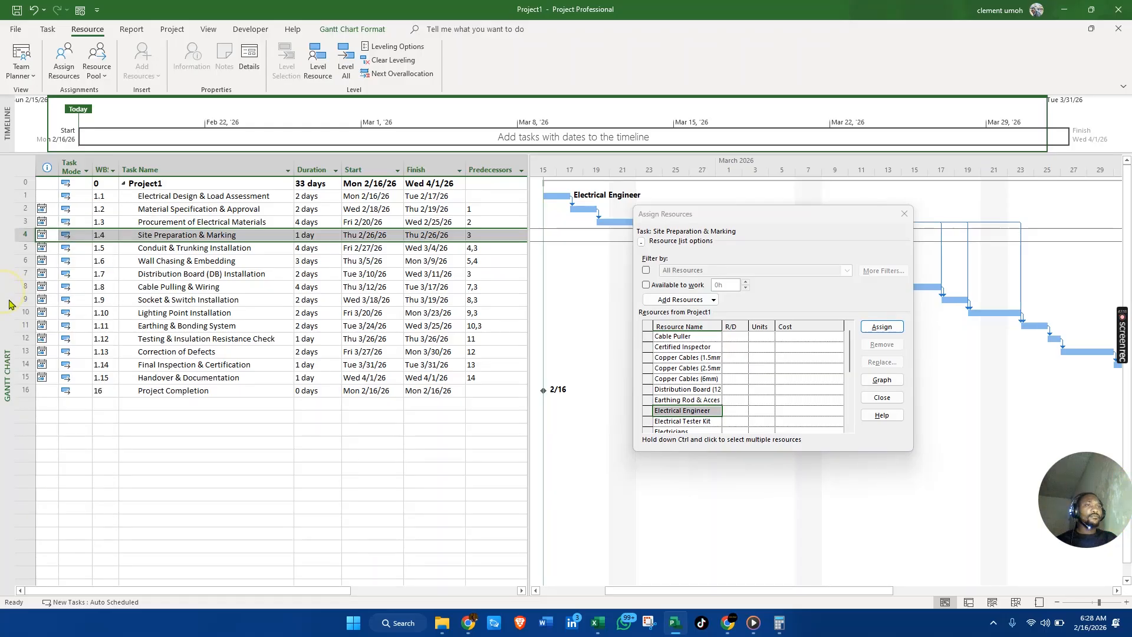
right_click(4, 298)
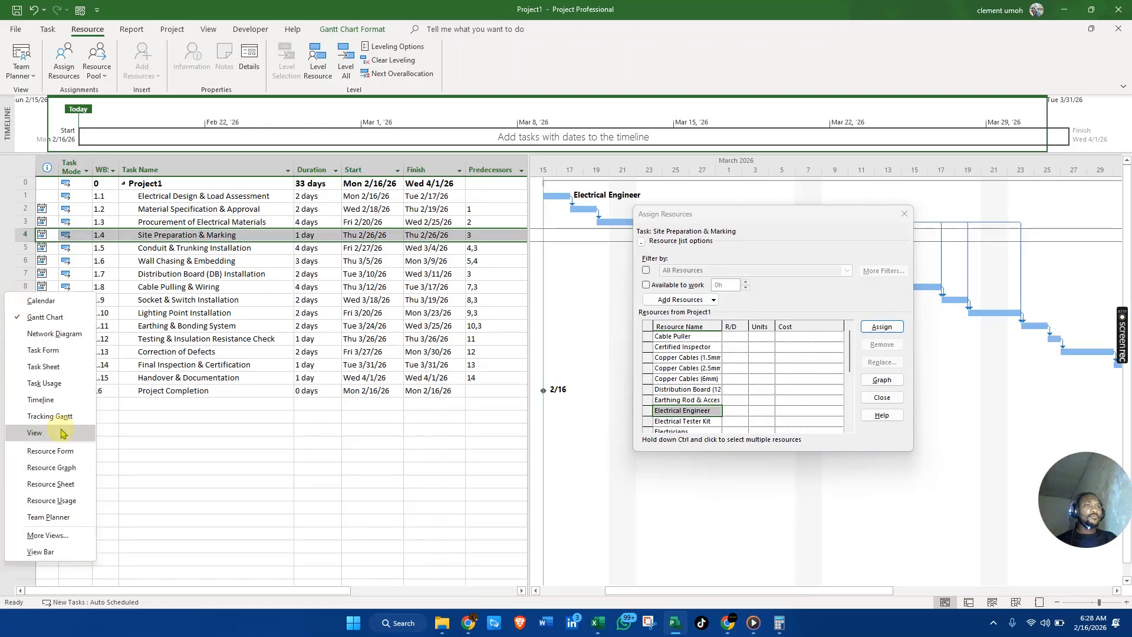
click(73, 484)
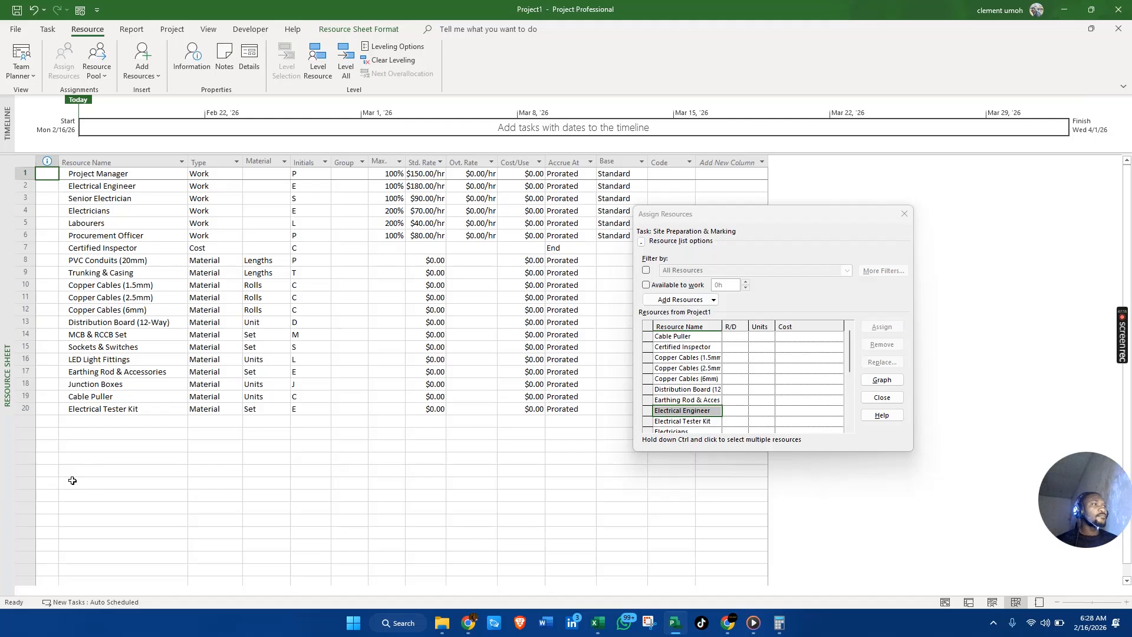
click(417, 187)
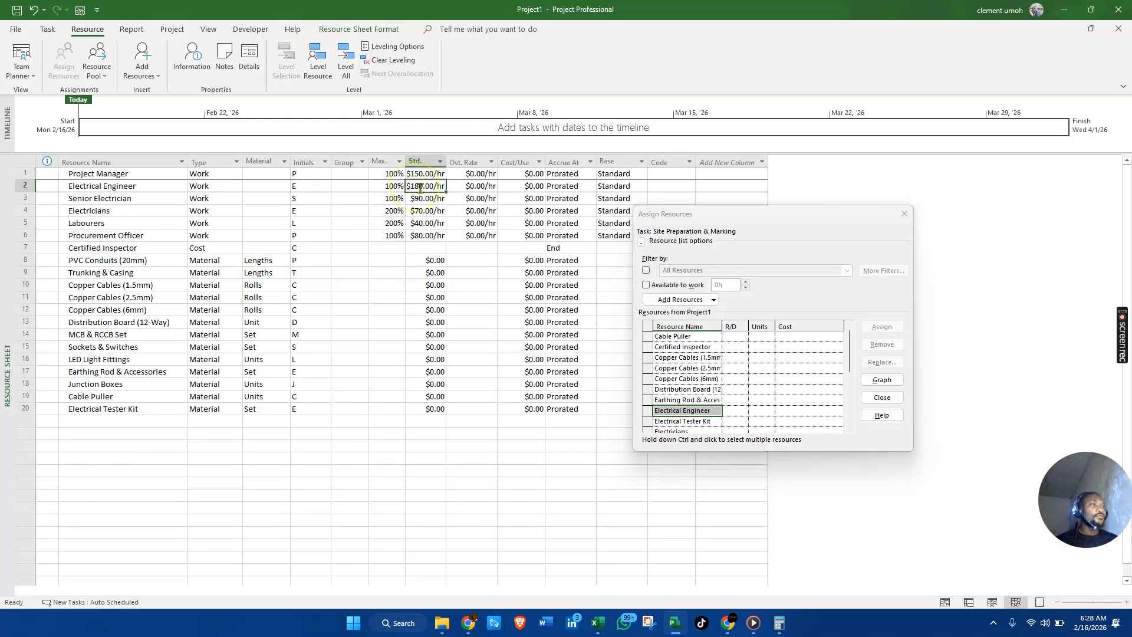
right_click(7, 305)
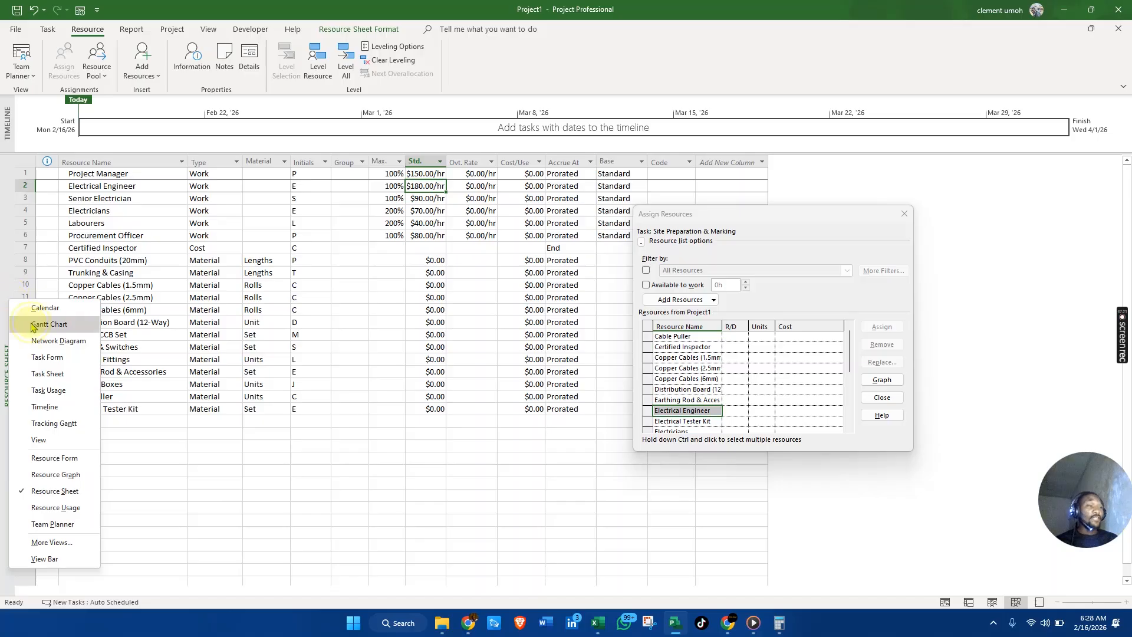
click(24, 323)
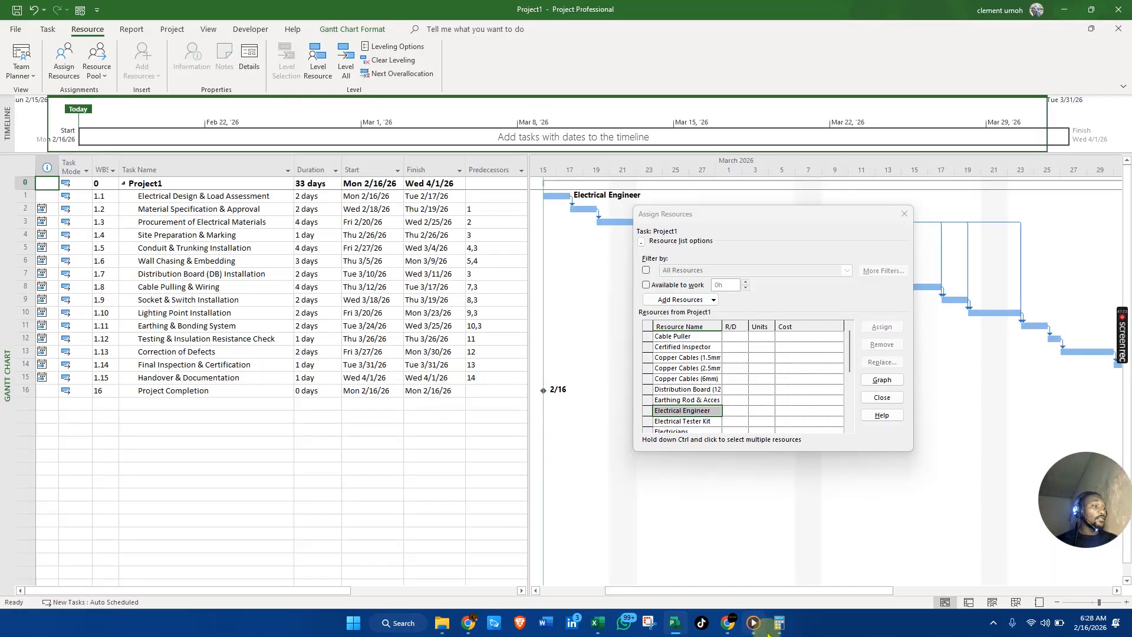
Switch to the Calculator, clear the previous result and calculate 180 × 8 × 2.
click(779, 622)
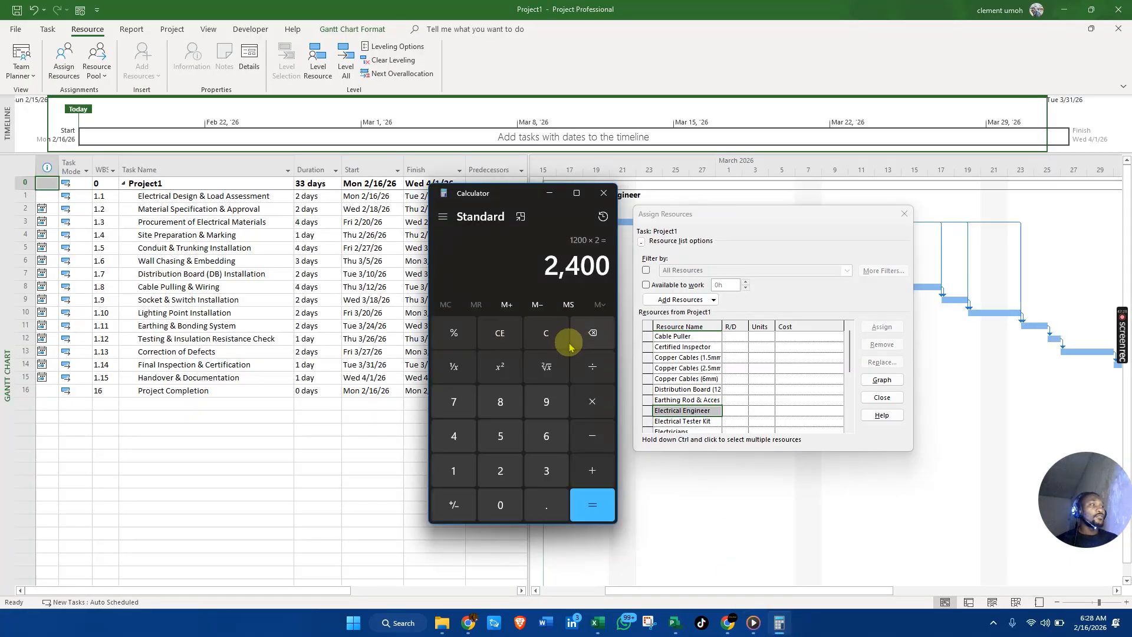
click(554, 335)
click(451, 467)
click(488, 399)
click(500, 504)
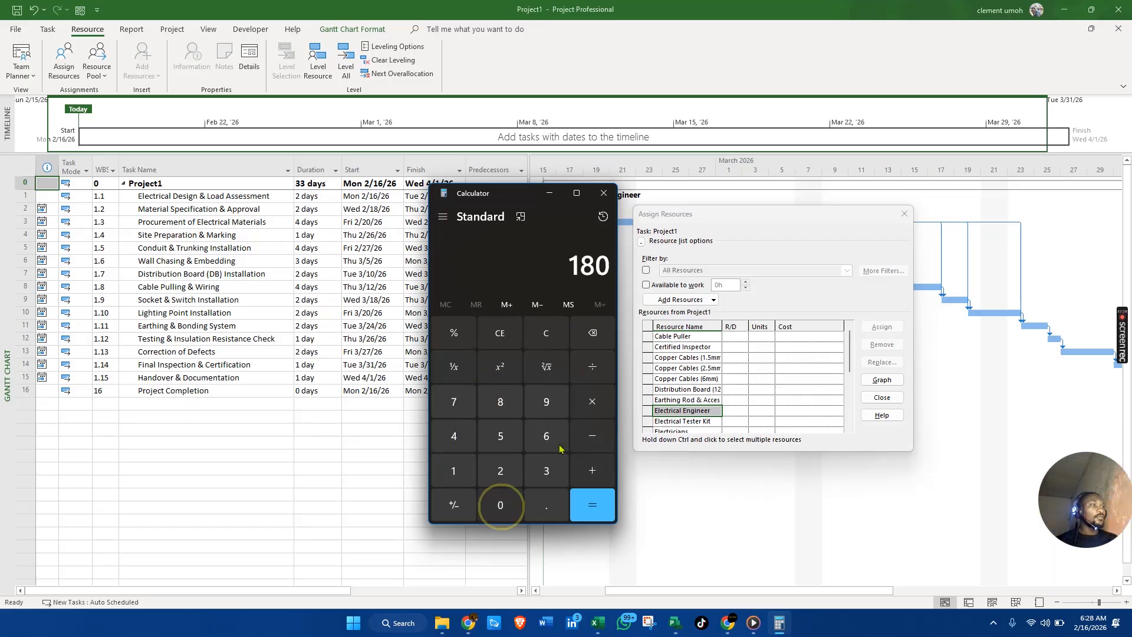
click(589, 400)
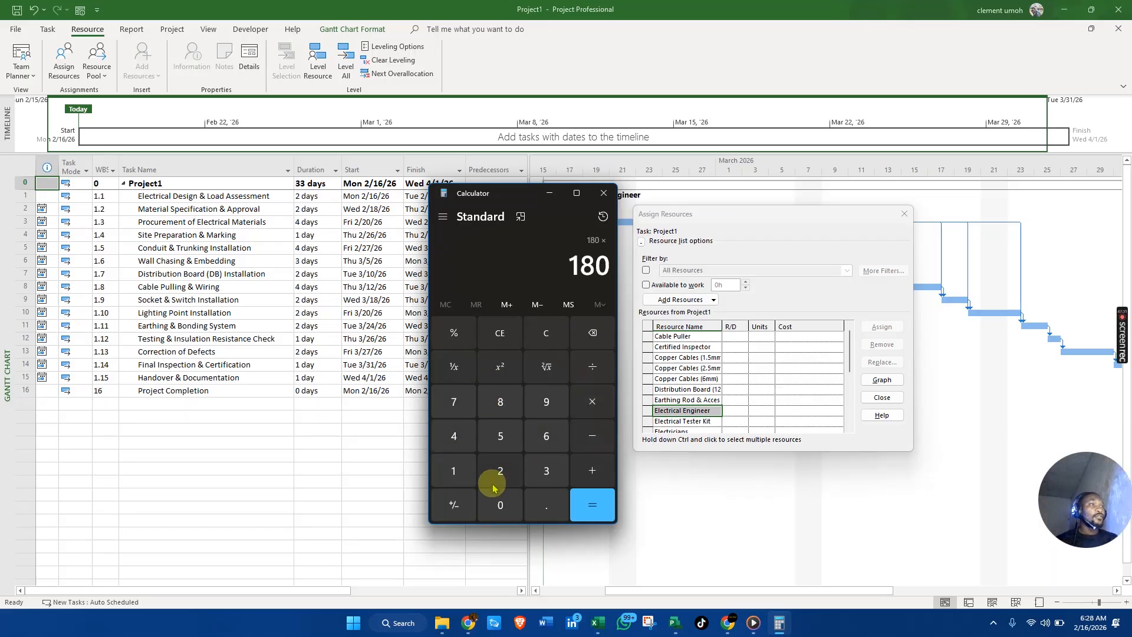
click(506, 406)
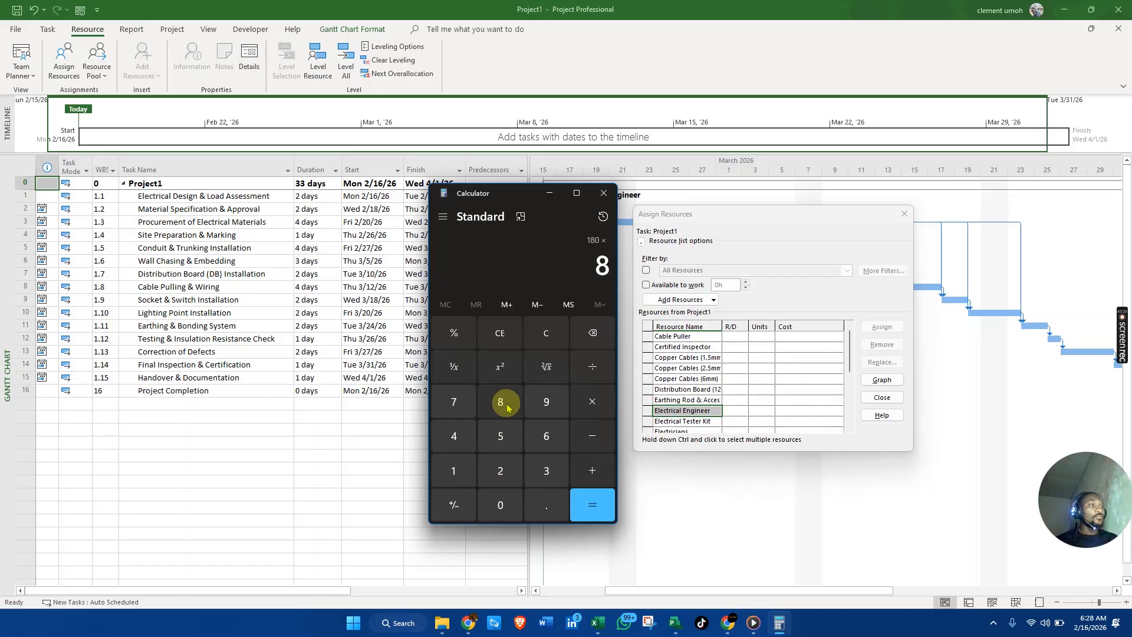
click(594, 397)
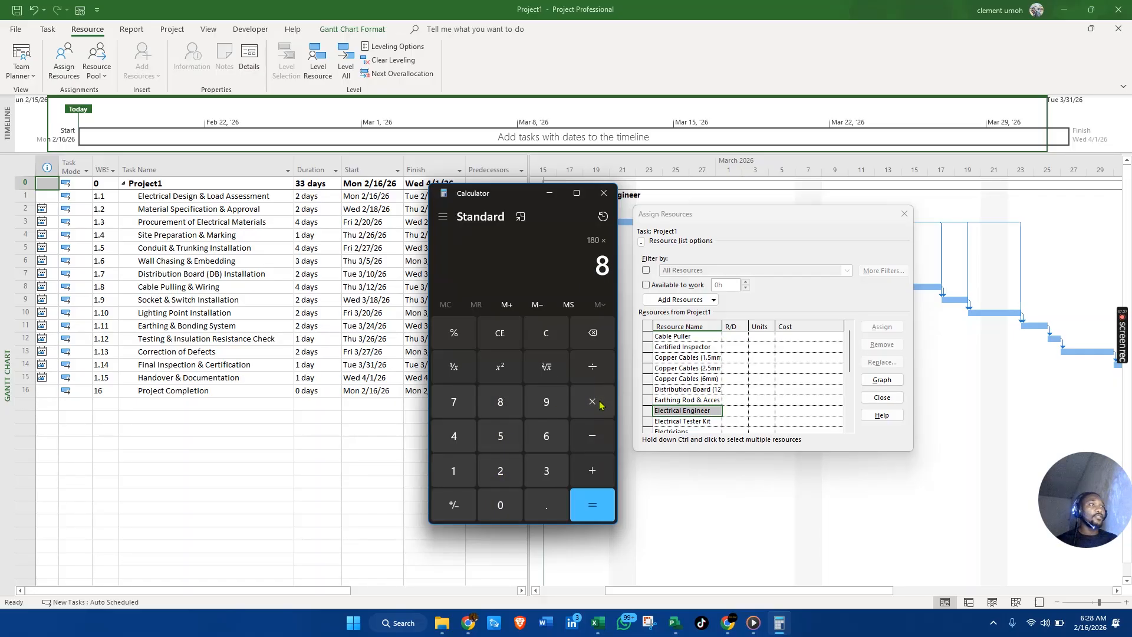
click(594, 402)
click(501, 482)
click(593, 504)
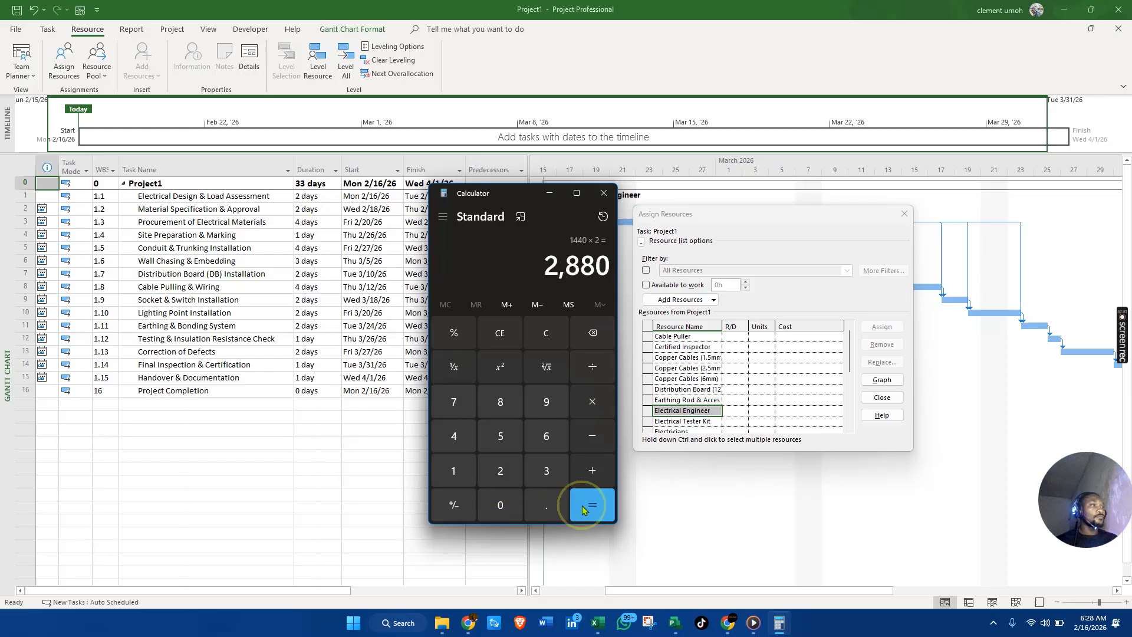
Compare the new result with the Electrical Engineer's cost on the Electrical Design & Load Assessment task, then close the Calculator.
click(17, 197)
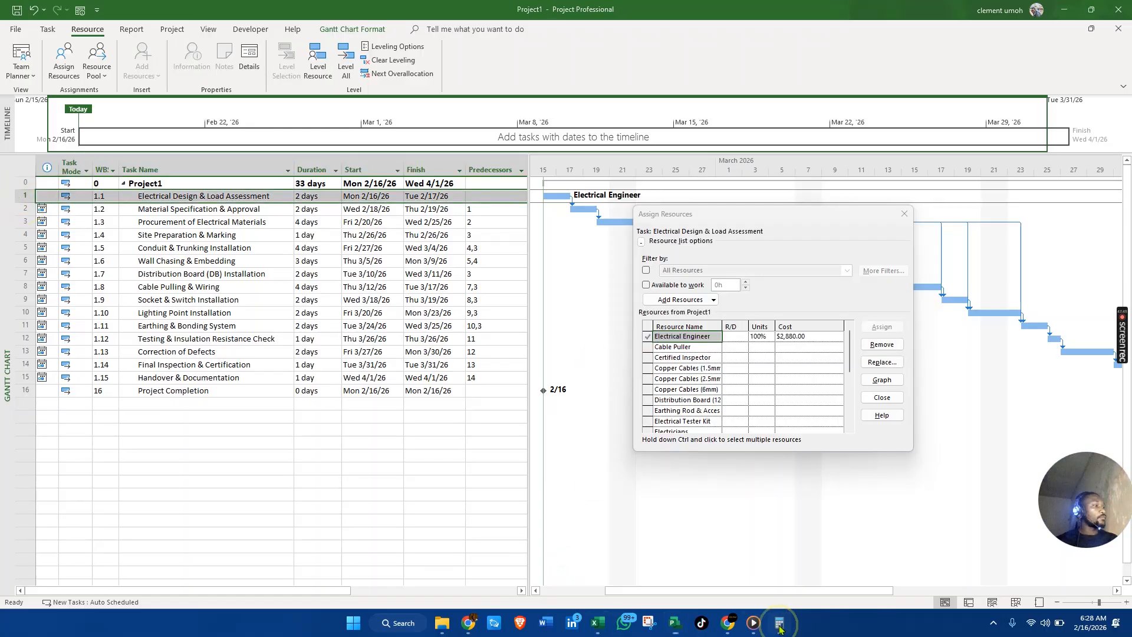
click(779, 623)
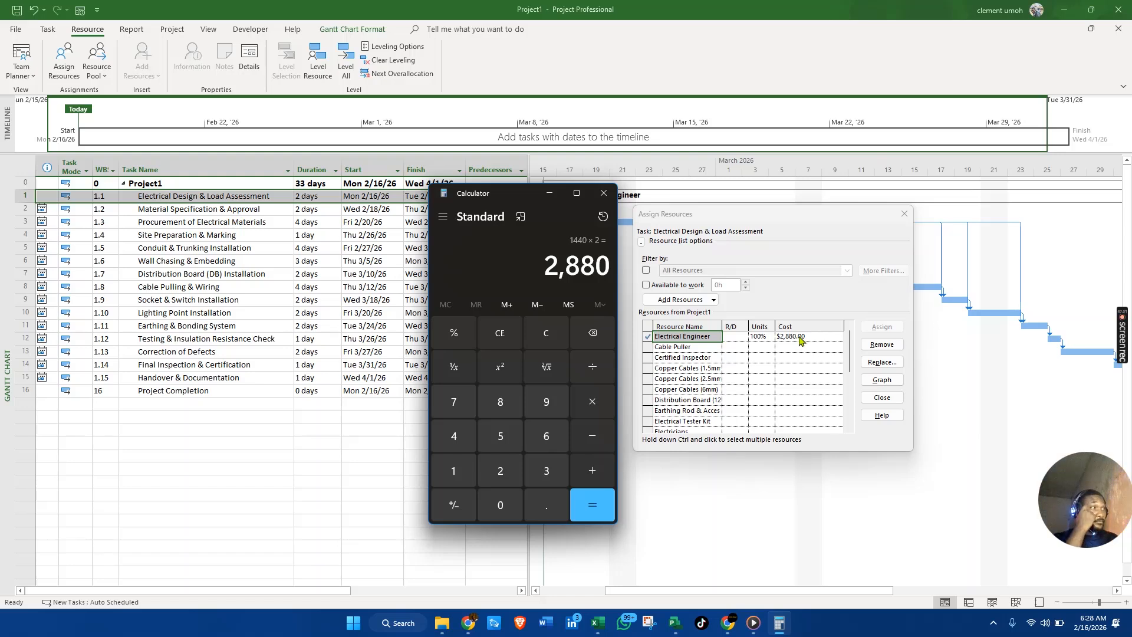
click(604, 193)
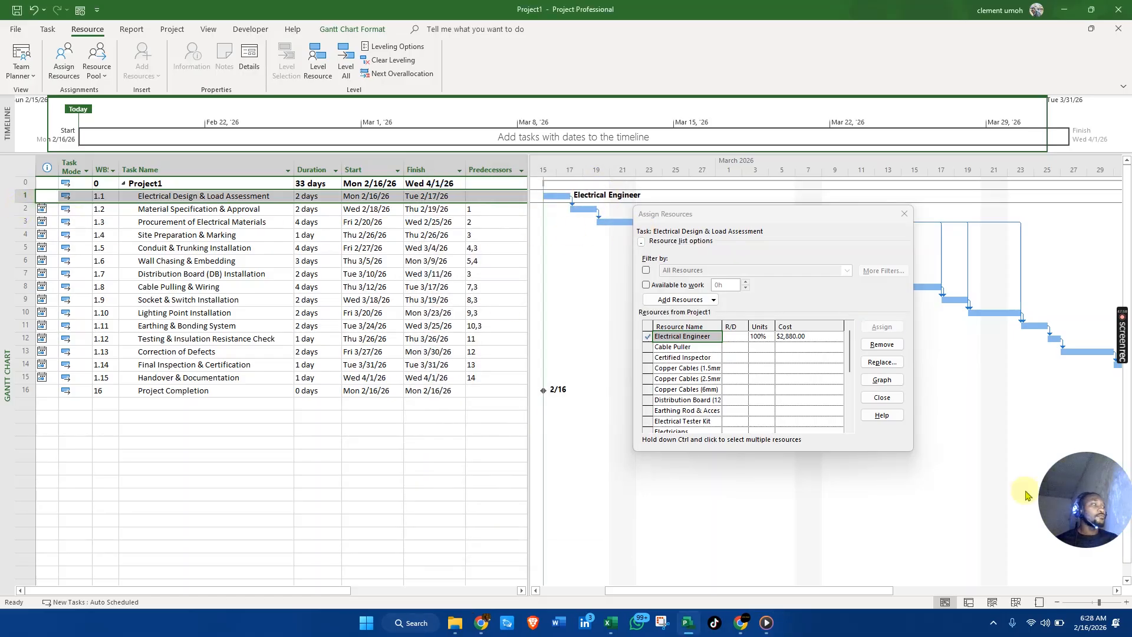
mouse_move(1121, 343)
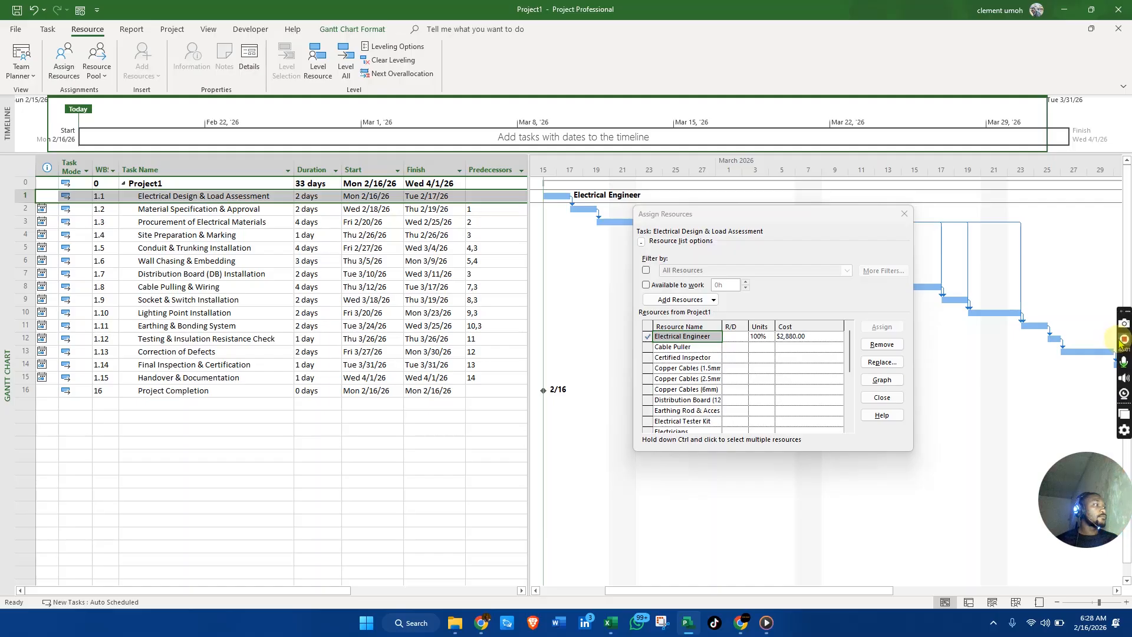